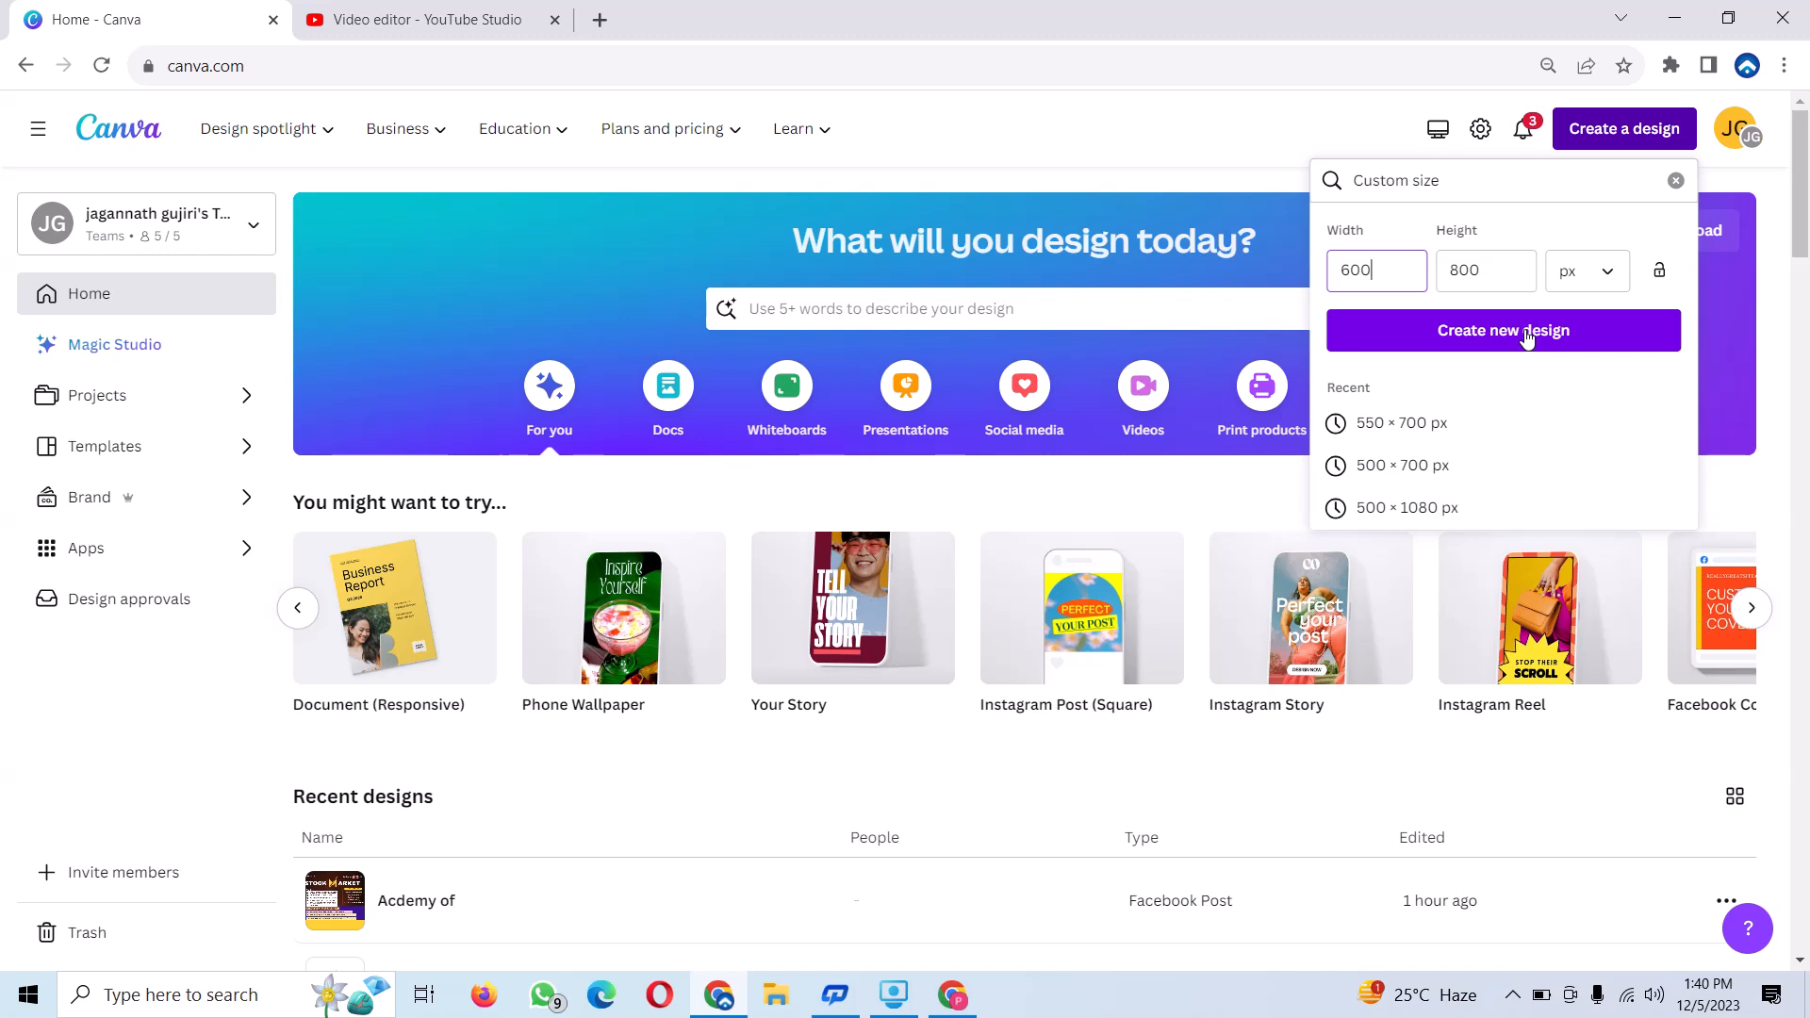
# Create a 600 × 800 px design and add the rolled-certificate photo found by searching the elements for "certificate".
pyautogui.click(1528, 335)
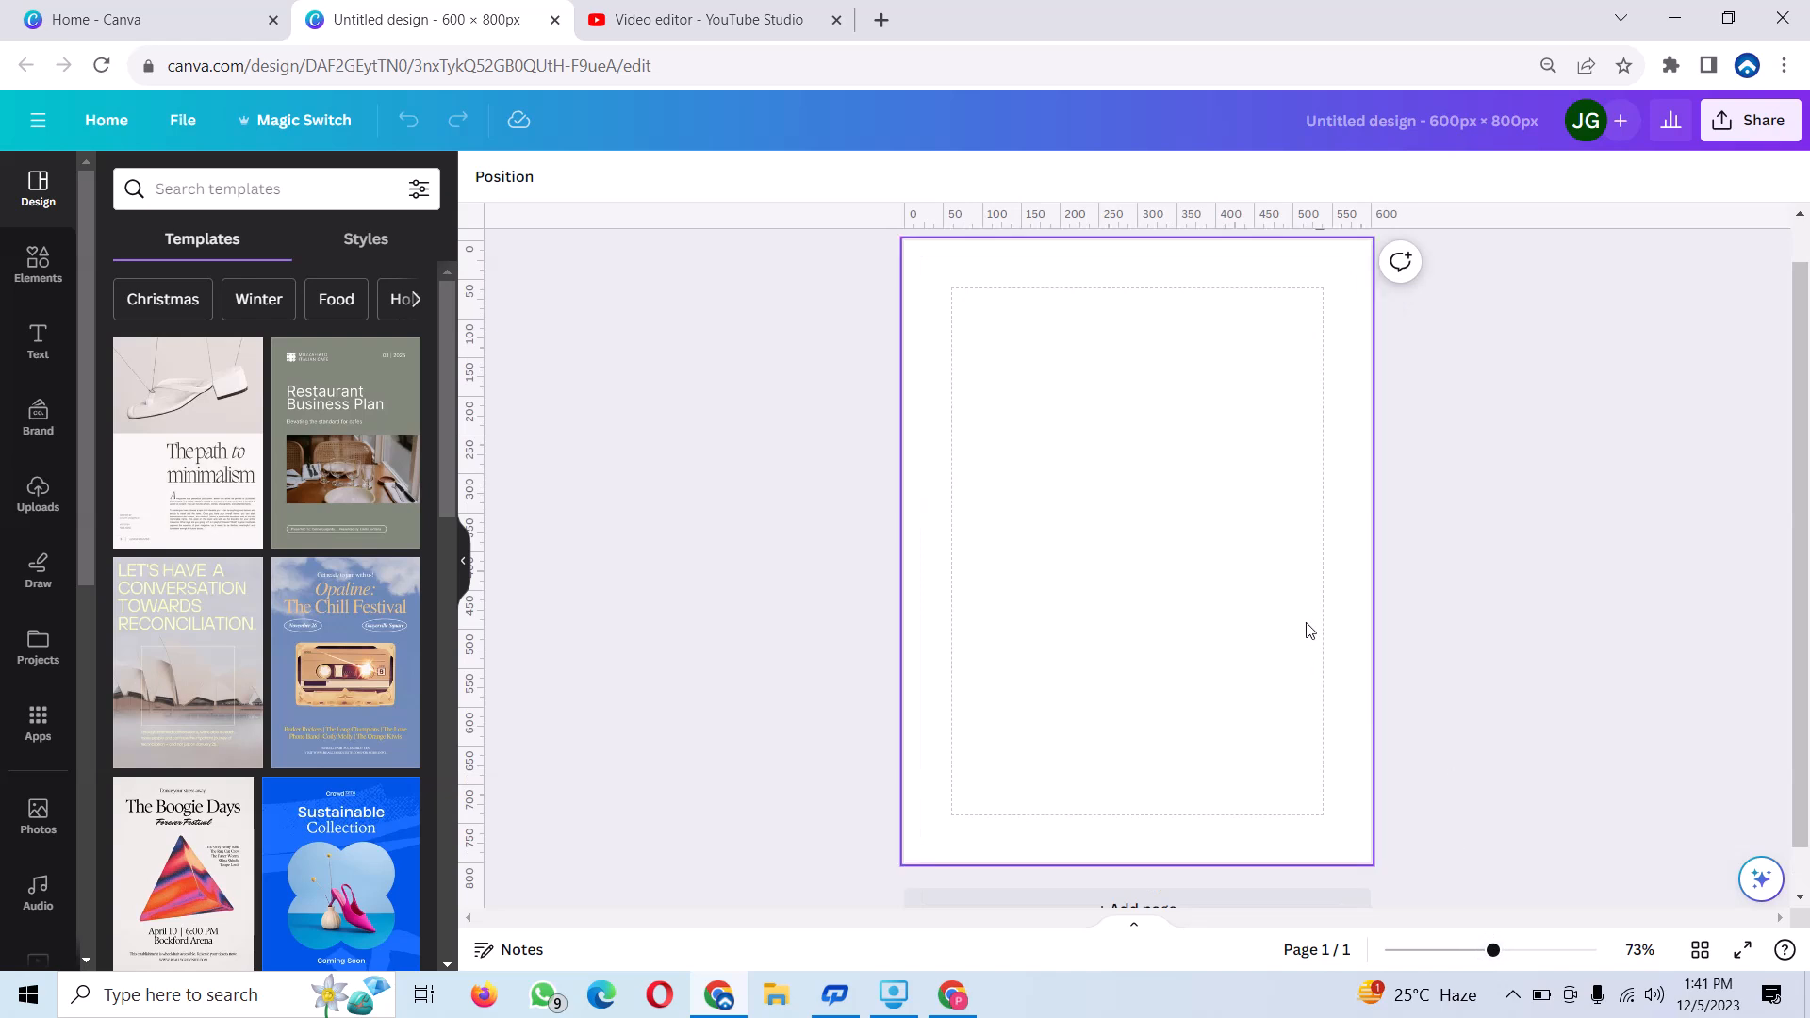
pyautogui.click(54, 272)
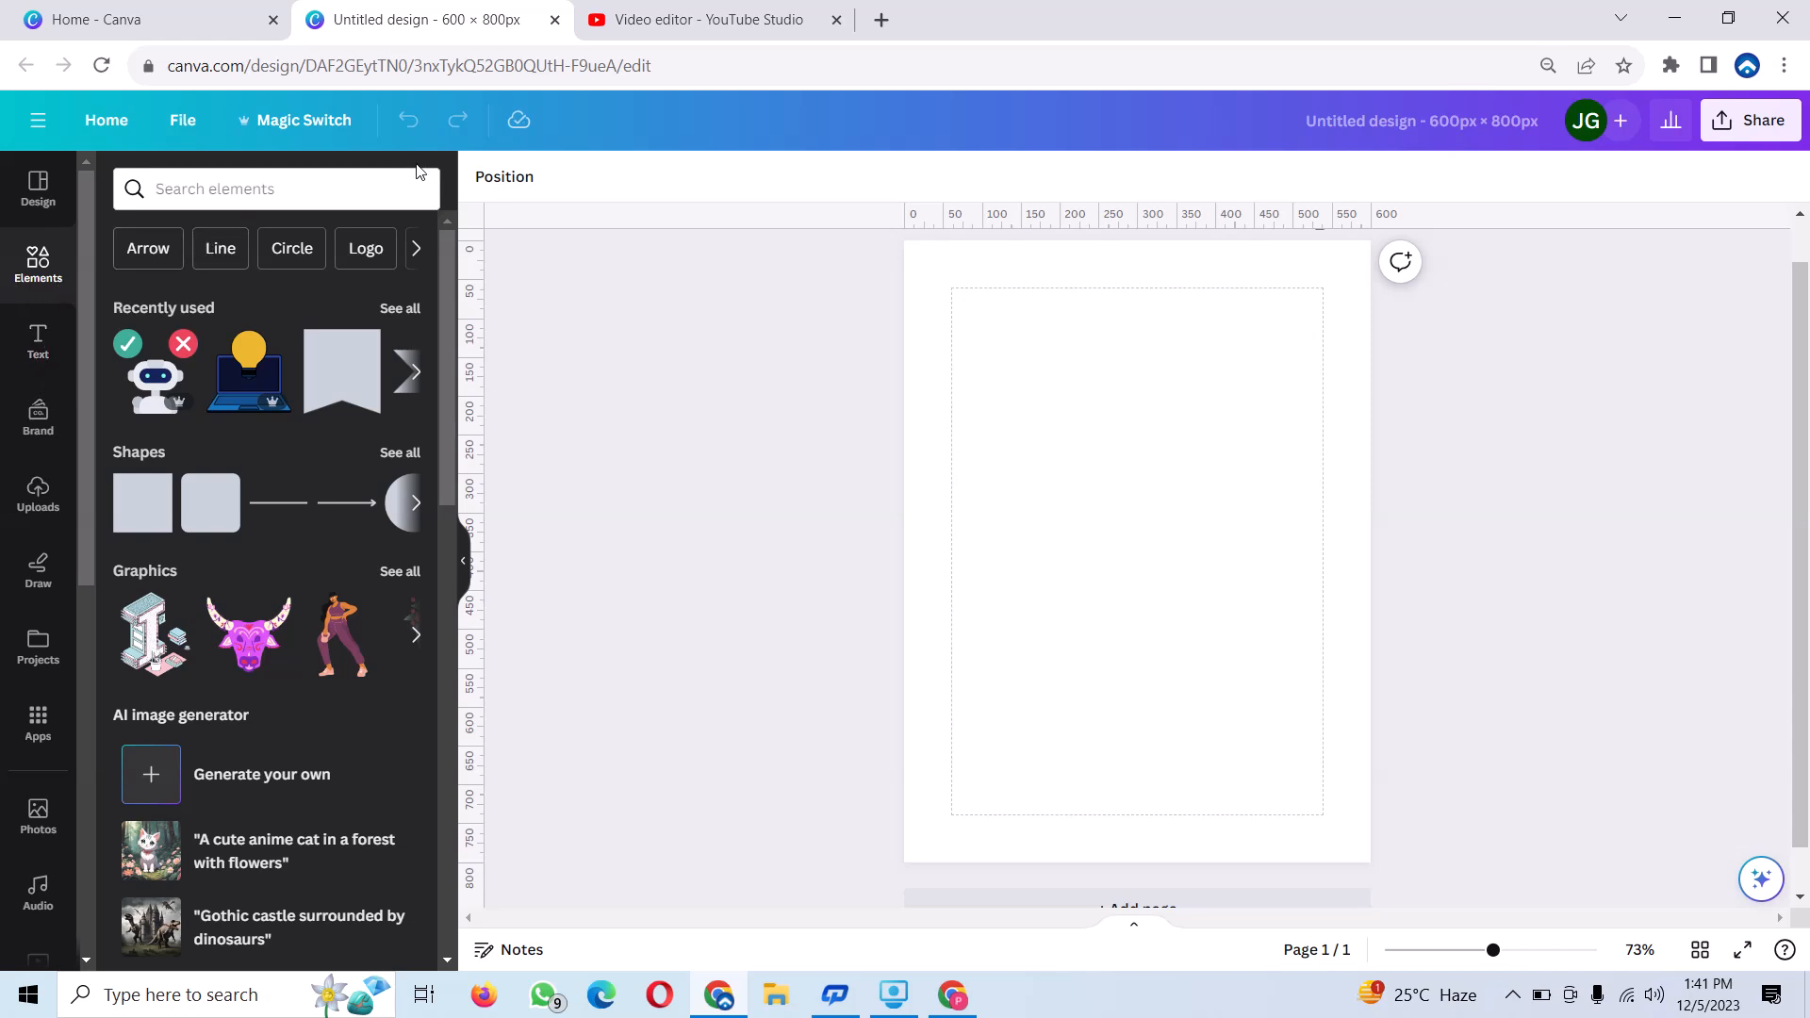
pyautogui.click(343, 187)
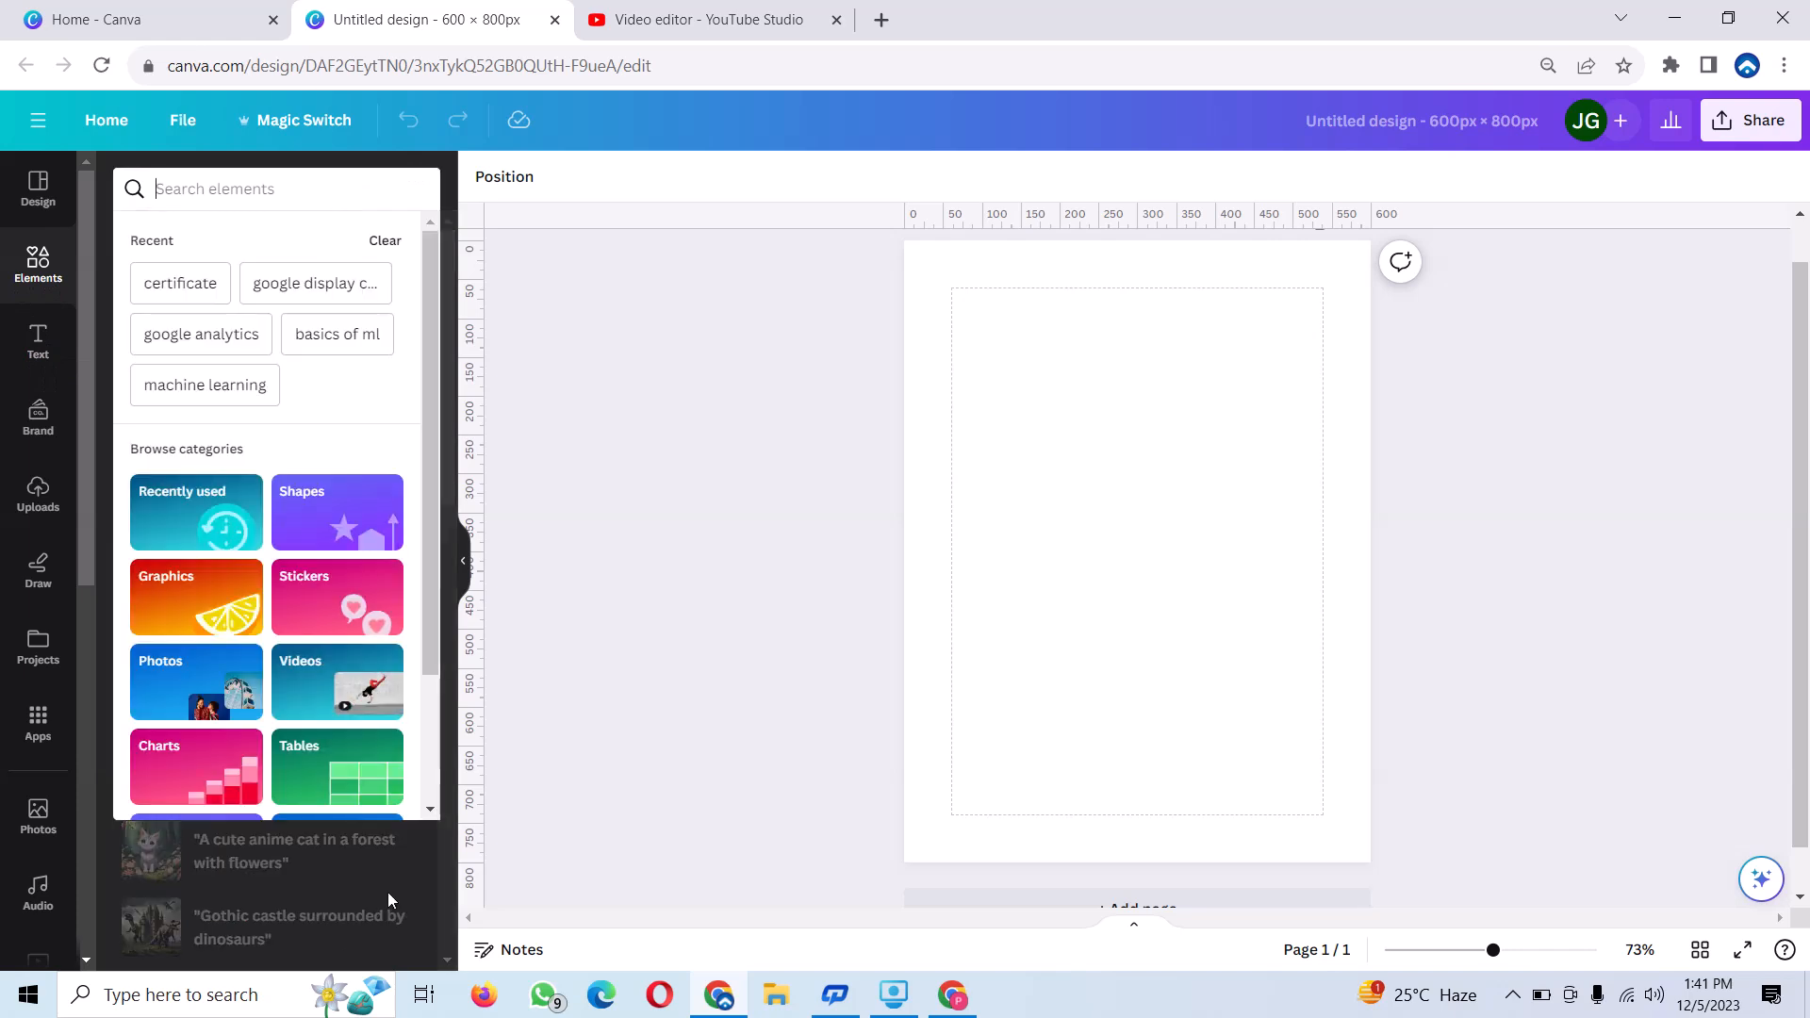
pyautogui.write('cer')
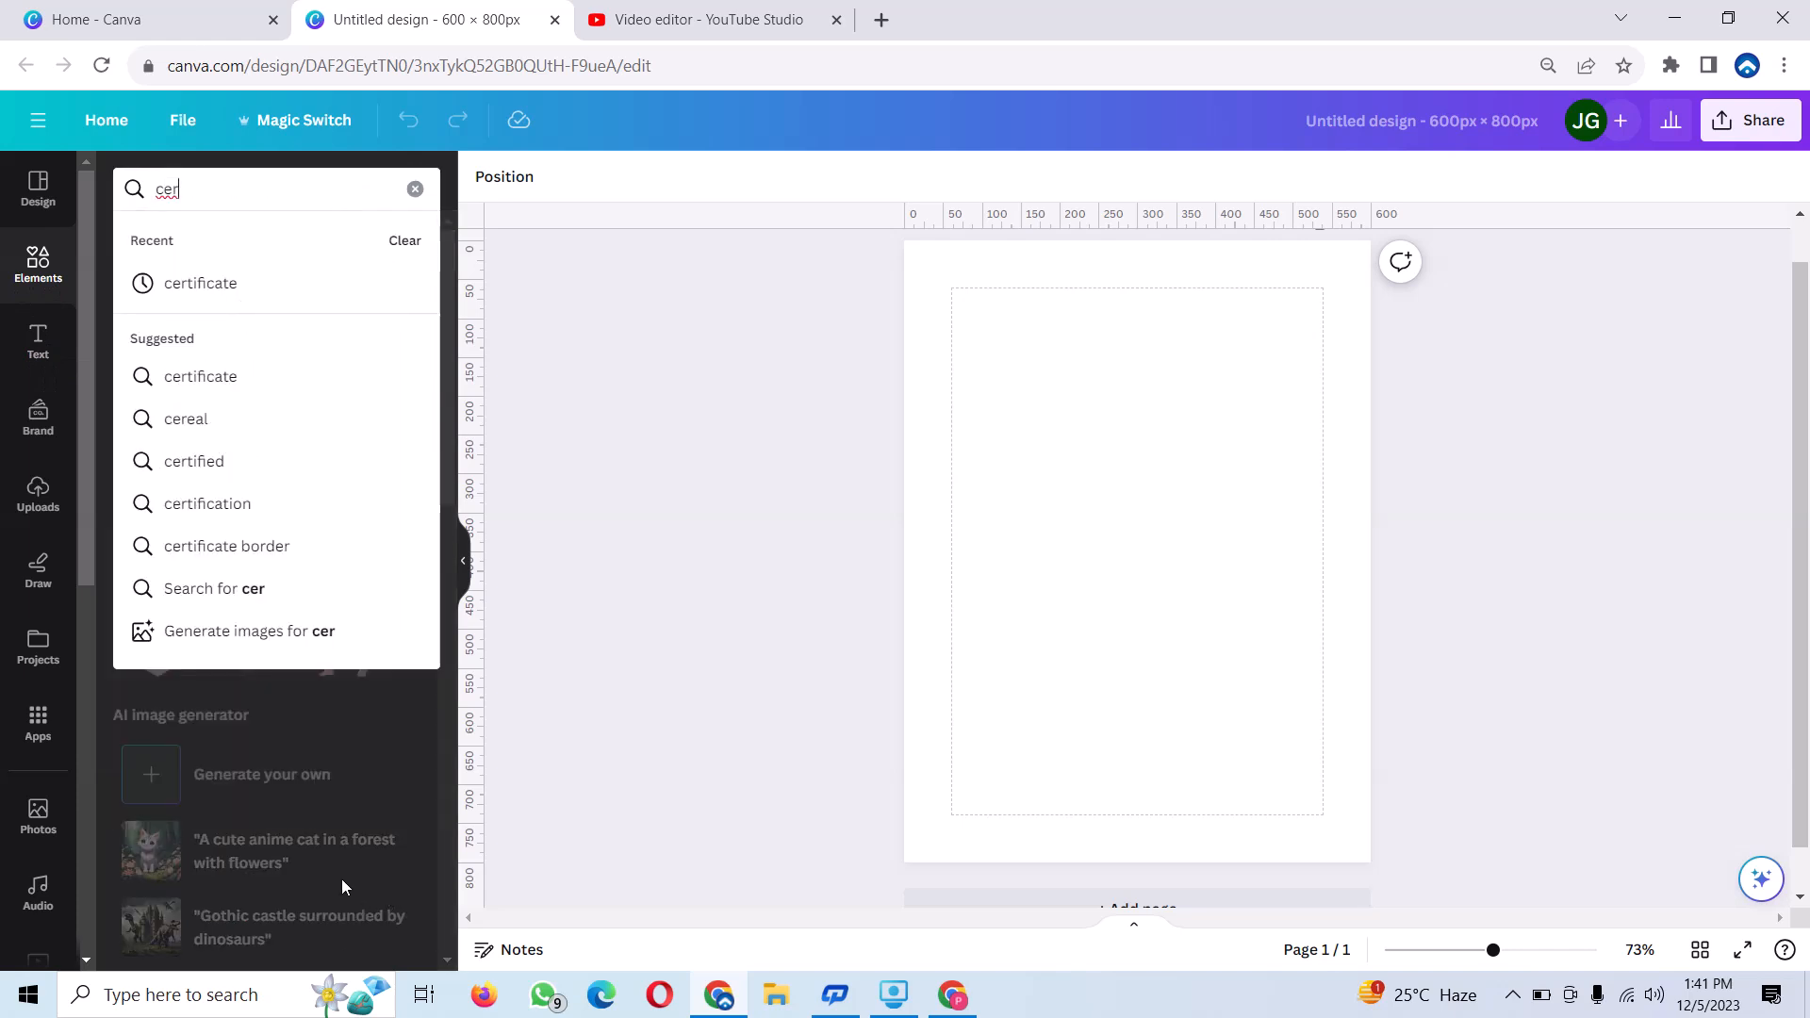
pyautogui.click(204, 281)
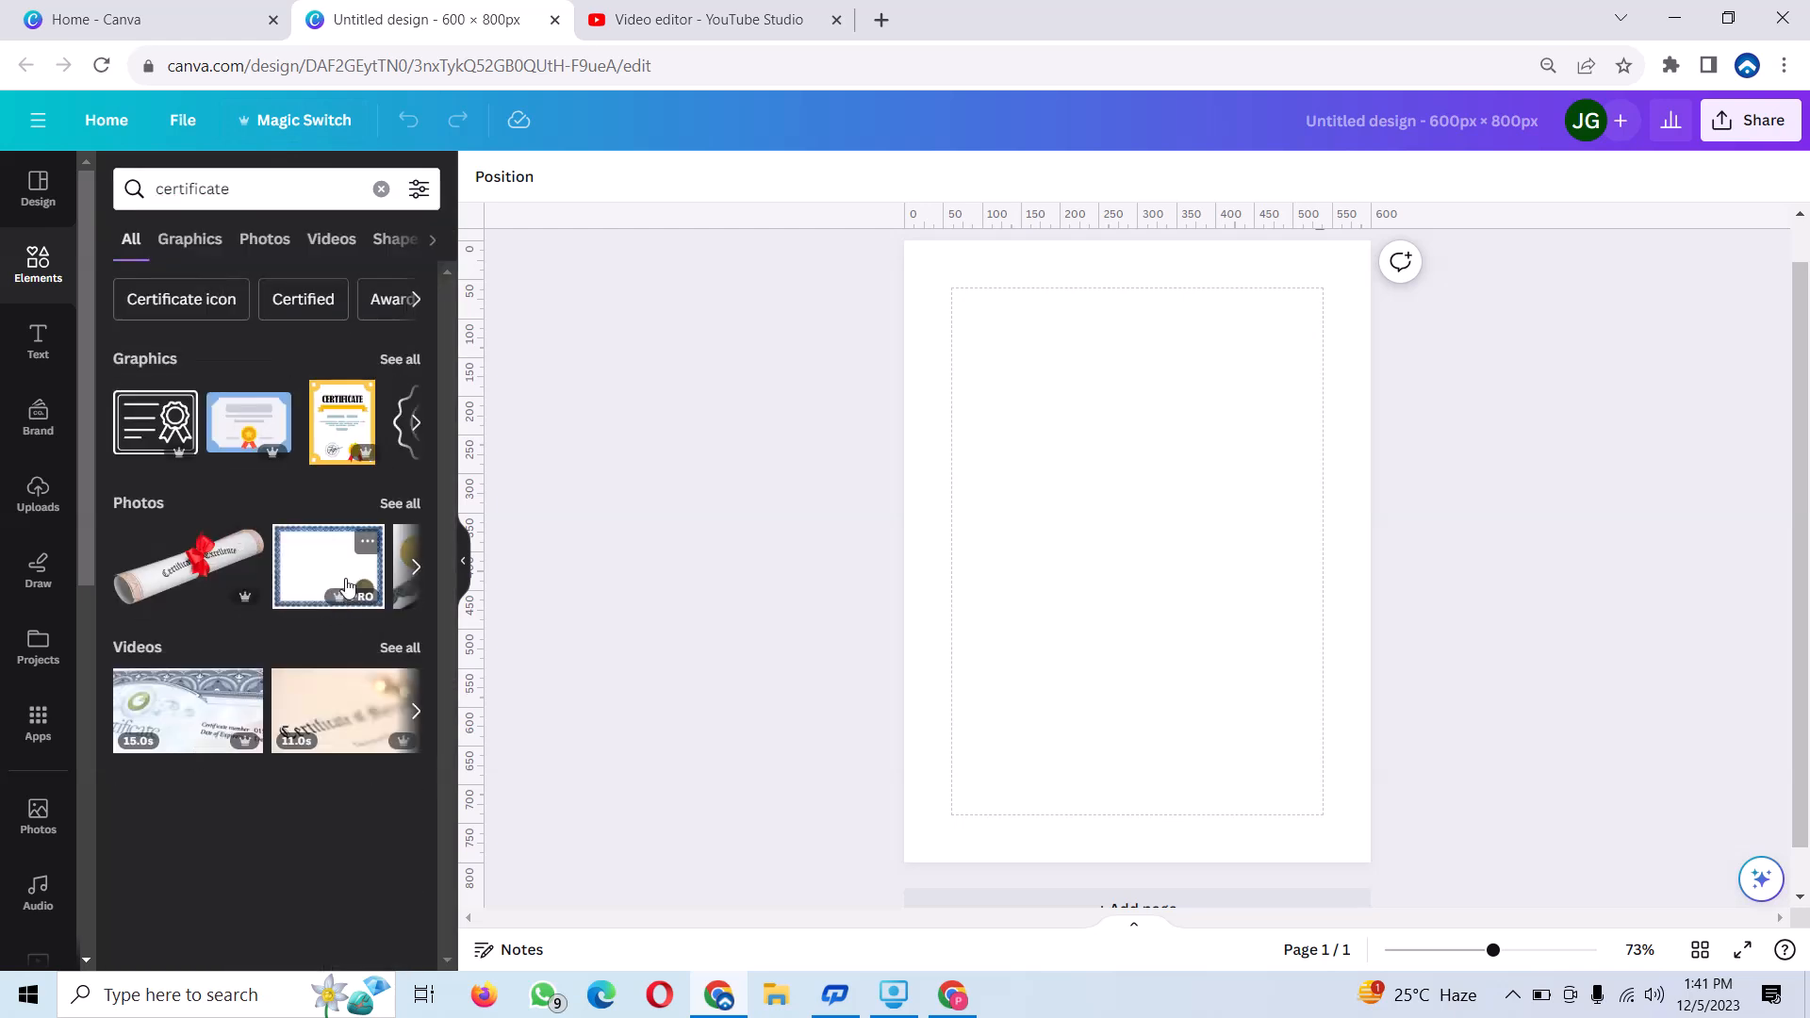
pyautogui.click(167, 578)
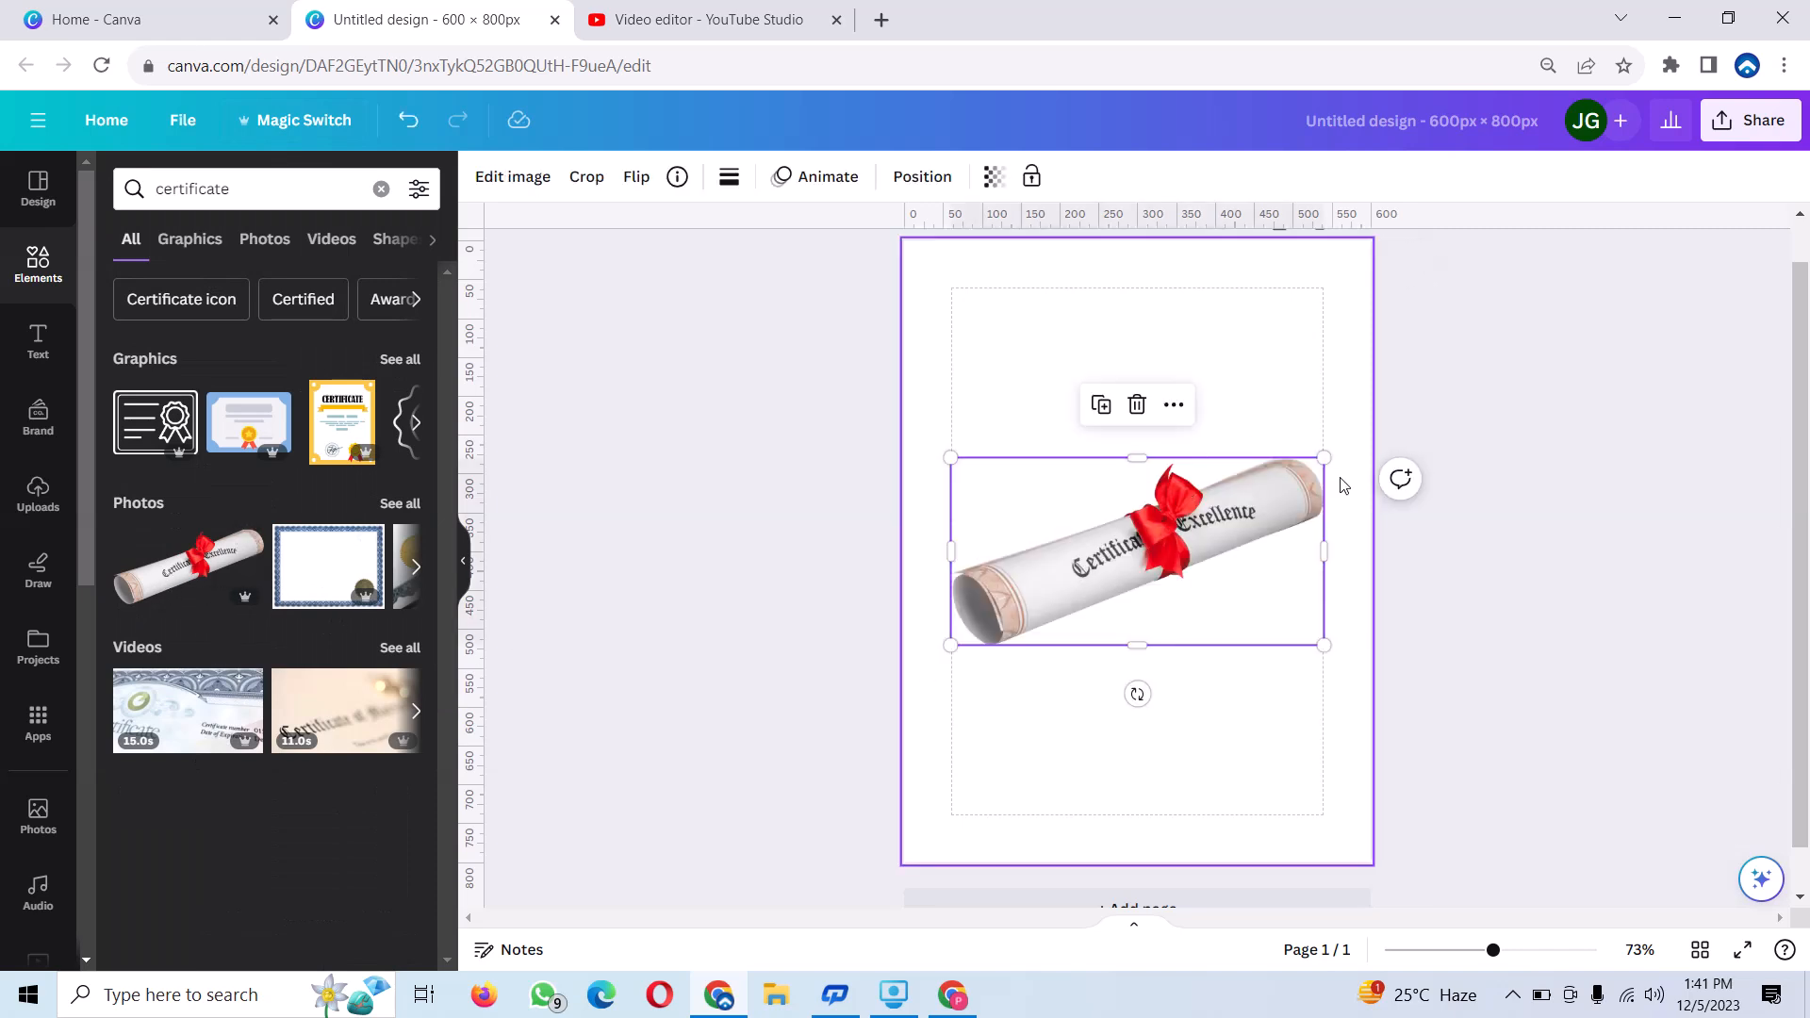
# Shrink the rolled-certificate photo to about 135 px wide and place it in the page's upper-right corner, inside the margins.
pyautogui.moveTo(1325, 458); pyautogui.dragTo(1055, 595)
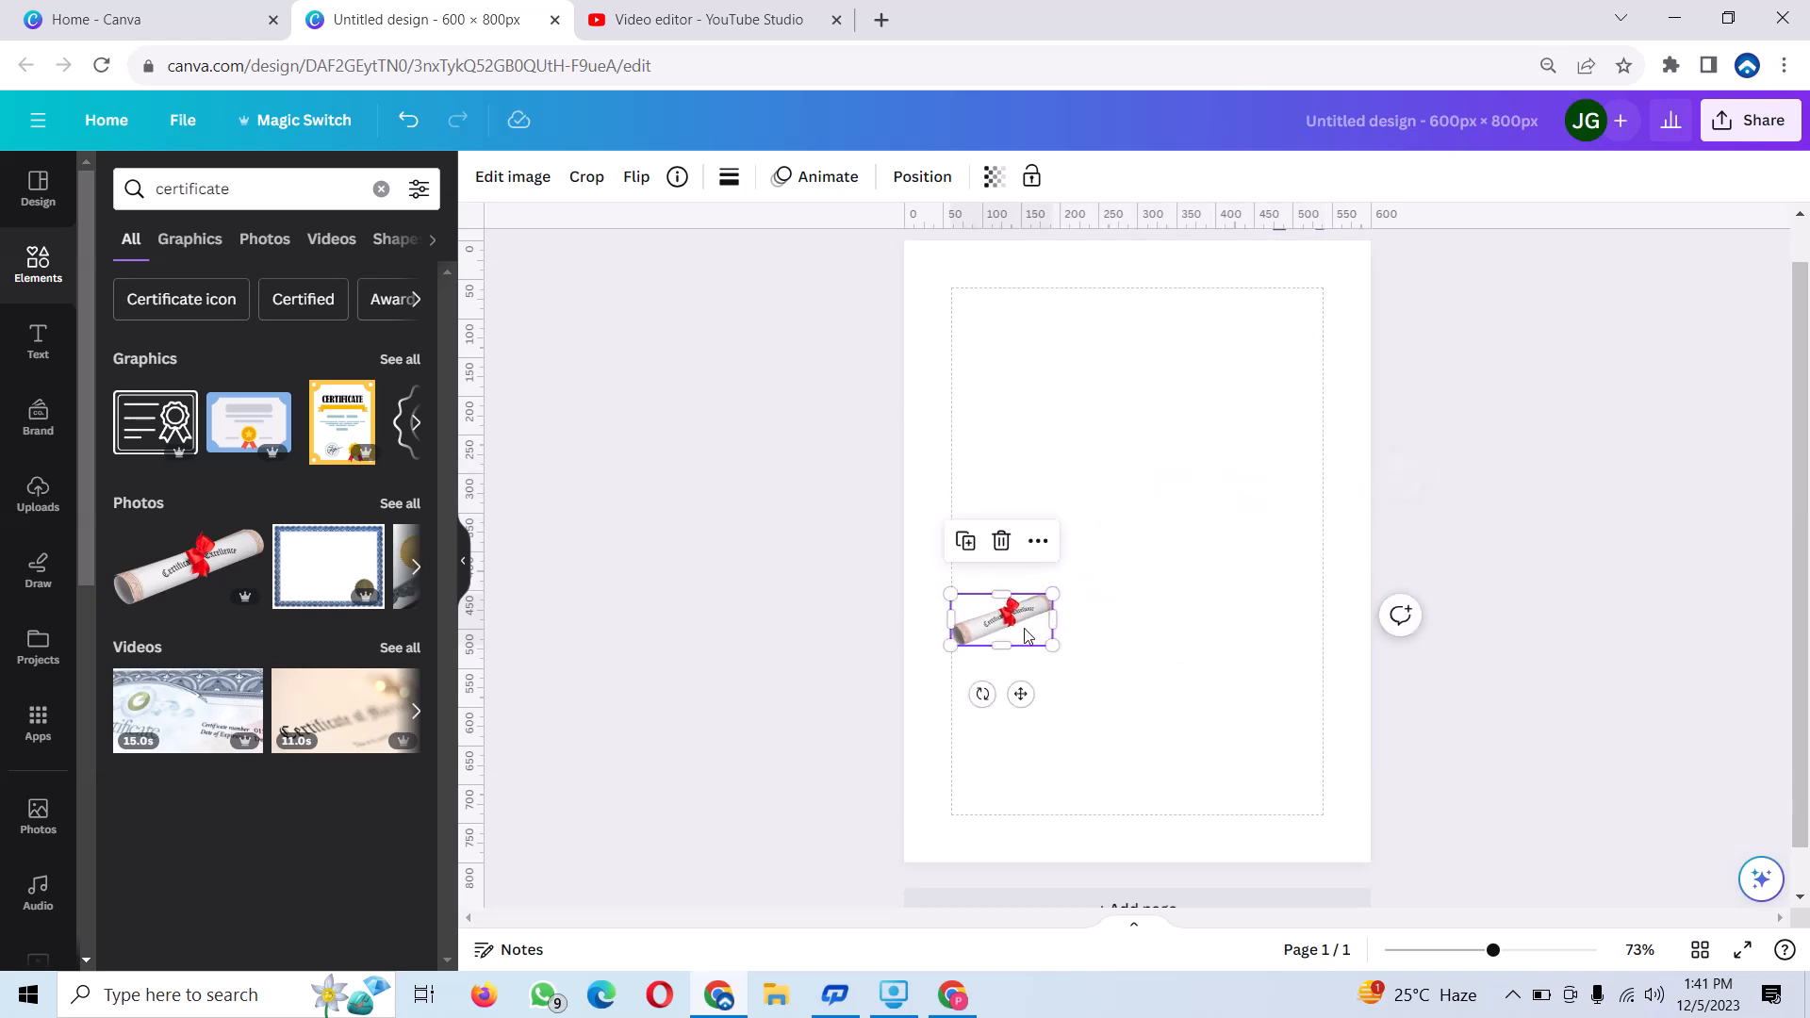
pyautogui.moveTo(1020, 694); pyautogui.dragTo(1312, 371)
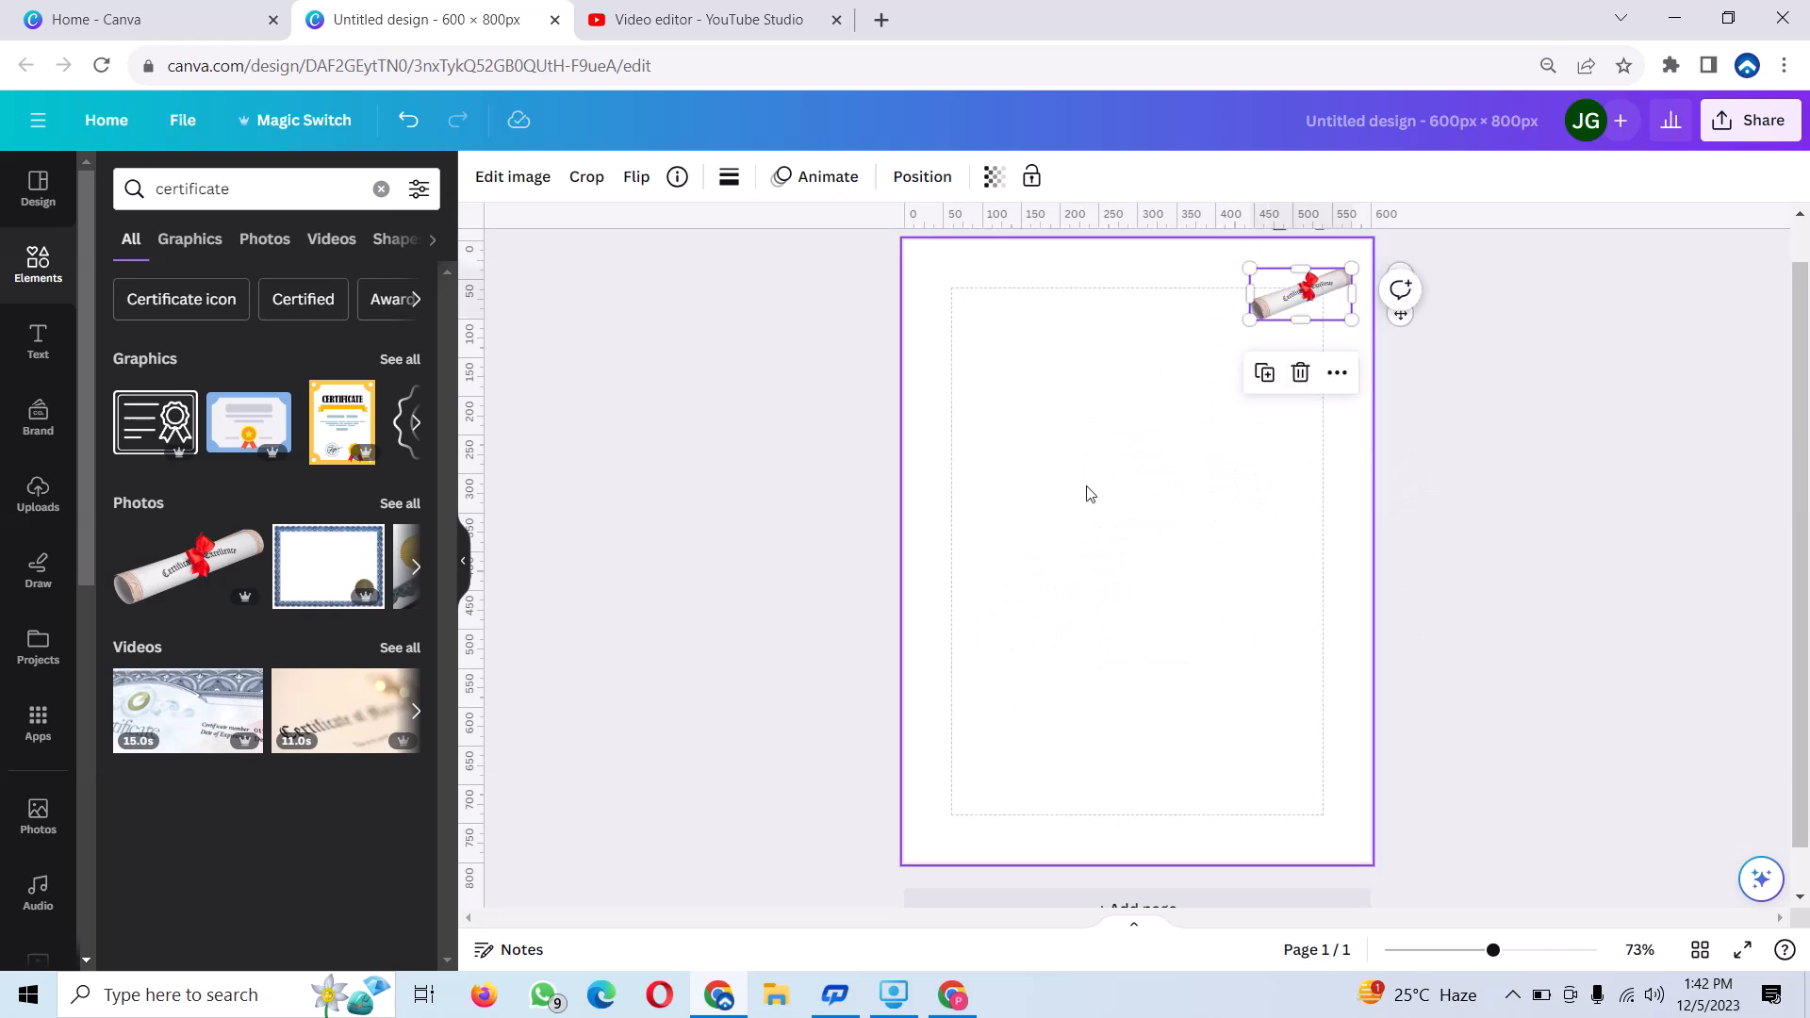
pyautogui.click(1145, 539)
pyautogui.moveTo(1308, 312)
pyautogui.mouseDown()
pyautogui.moveTo(1258, 333)
pyautogui.moveTo(1291, 330)
pyautogui.moveTo(1279, 313)
pyautogui.mouseUp()
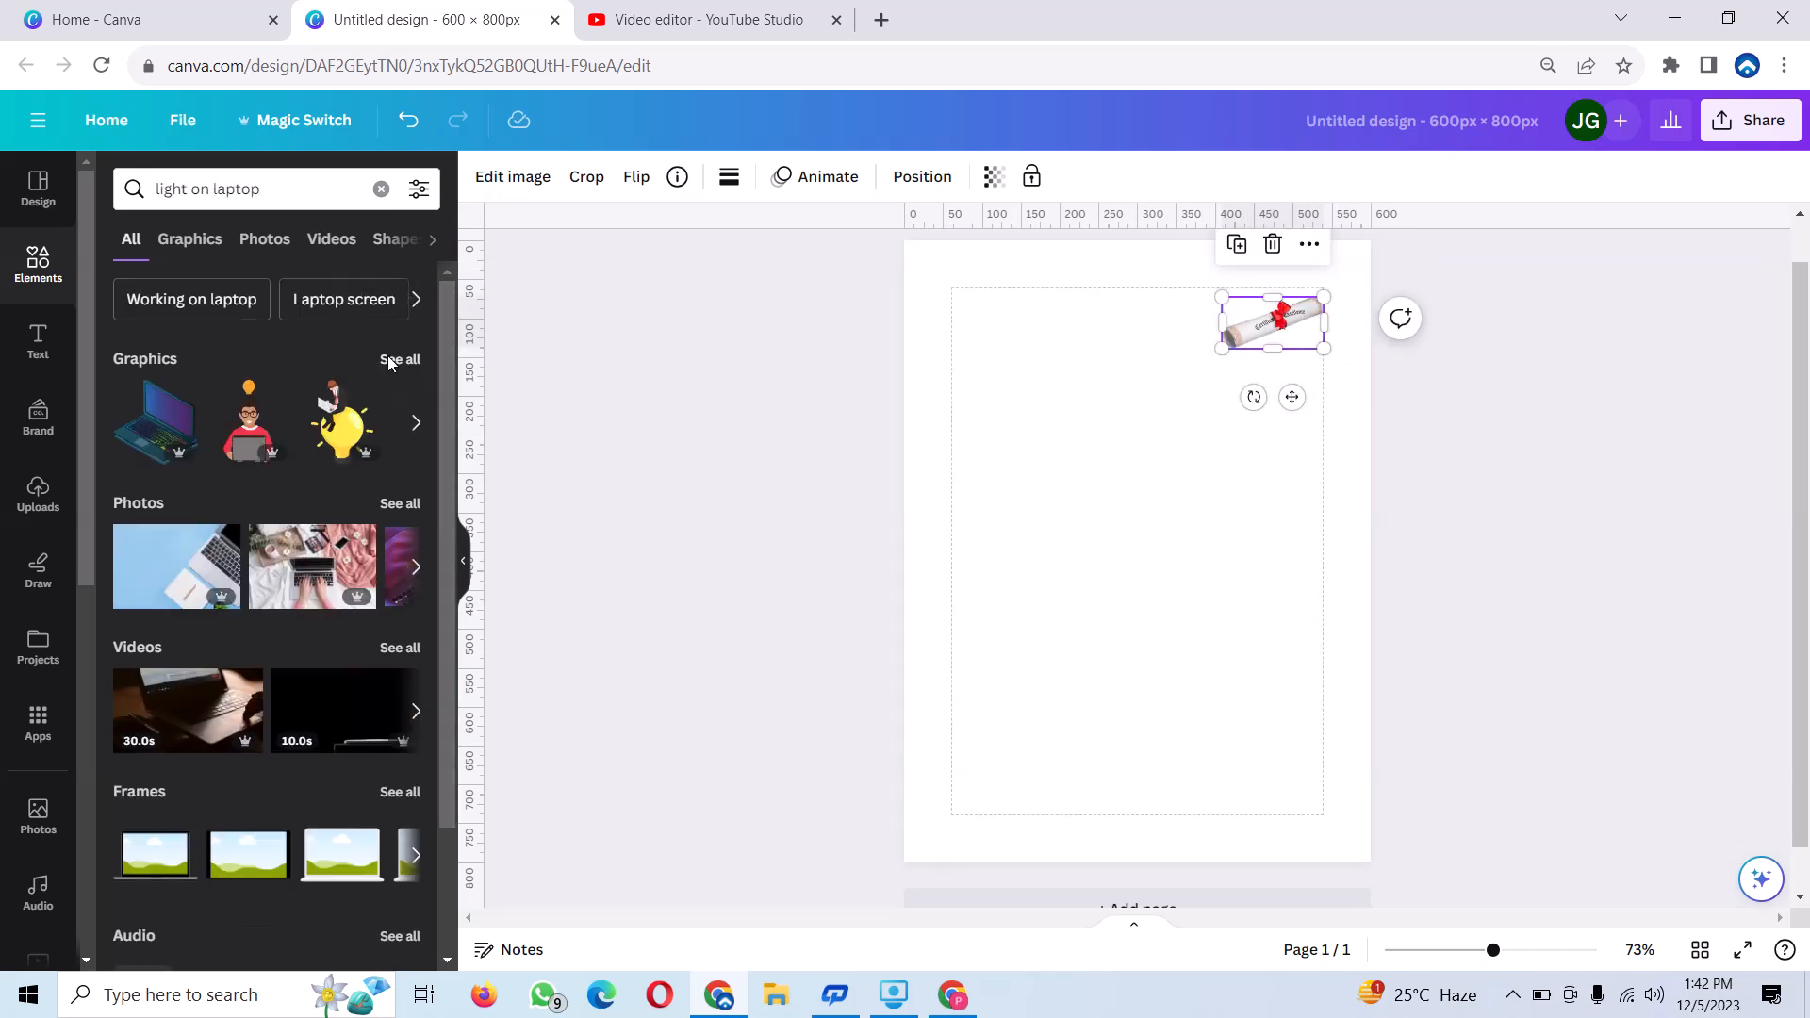
# Add the laptop-with-light-bulb graphic from the "light on laptop" results, shrink it to about 80 px, and place it slightly tilted in the page's upper-left corner.
pyautogui.click(388, 359)
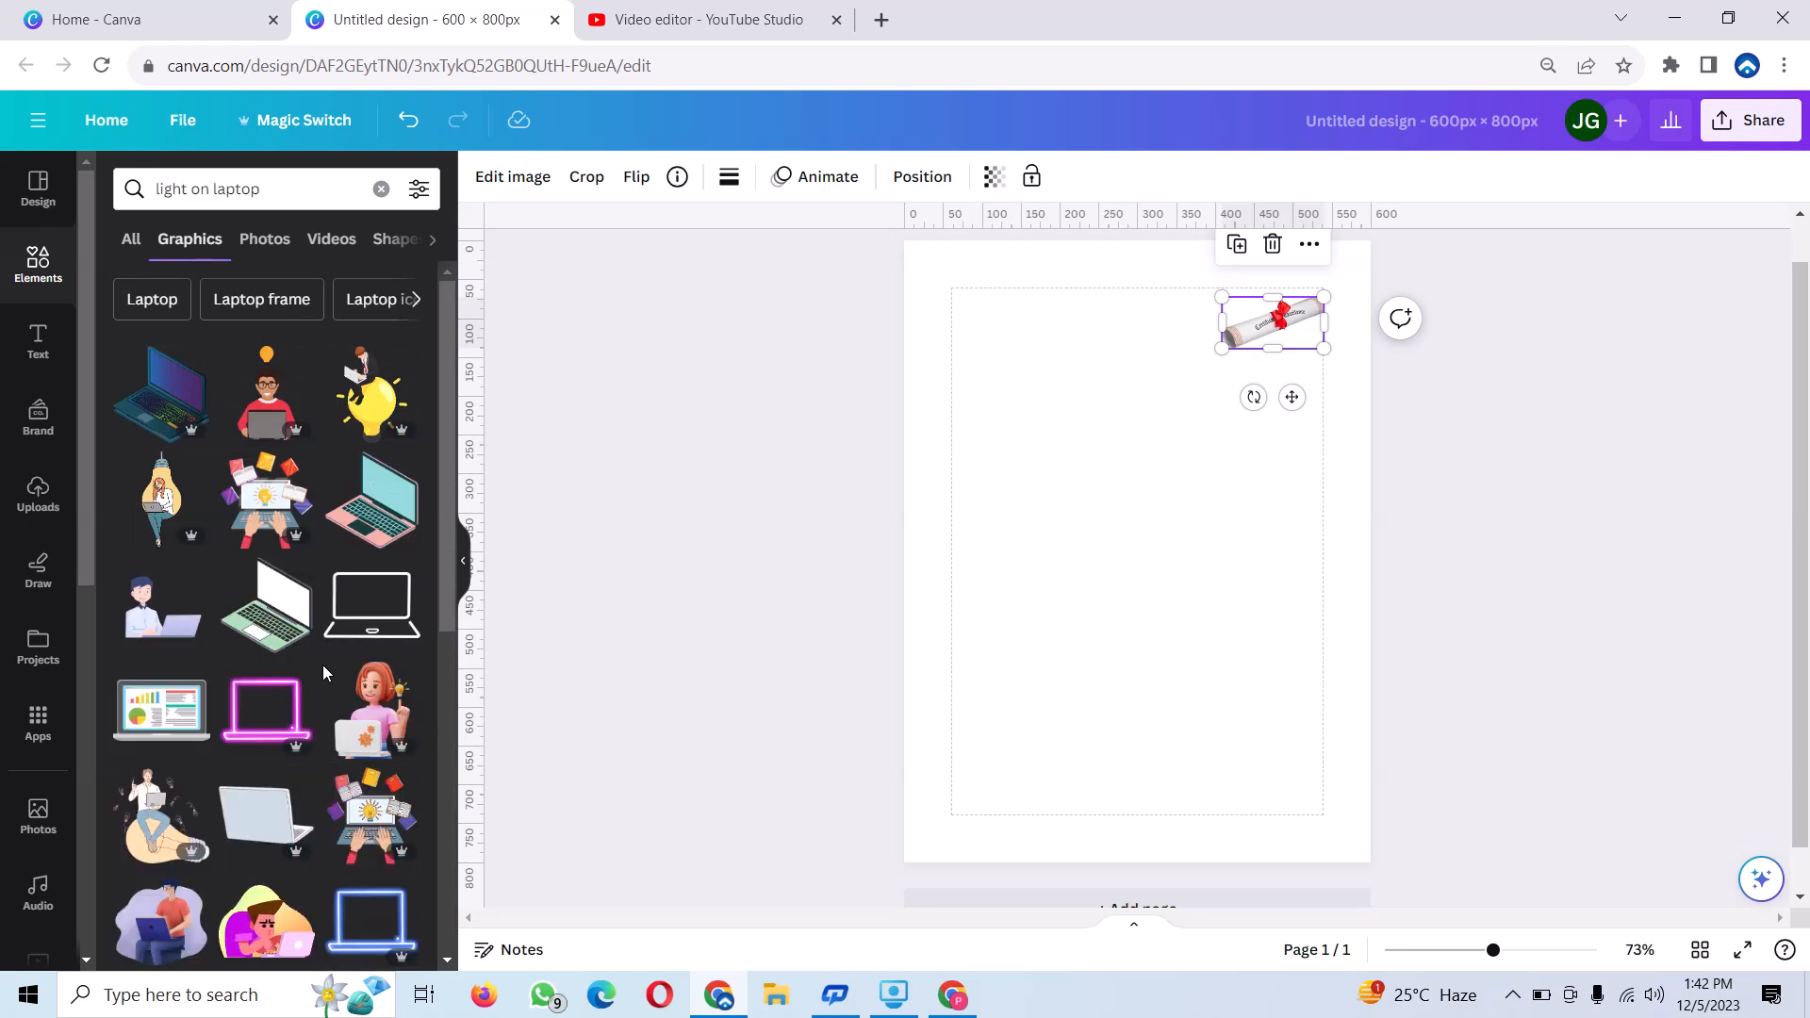
pyautogui.moveTo(326, 673)
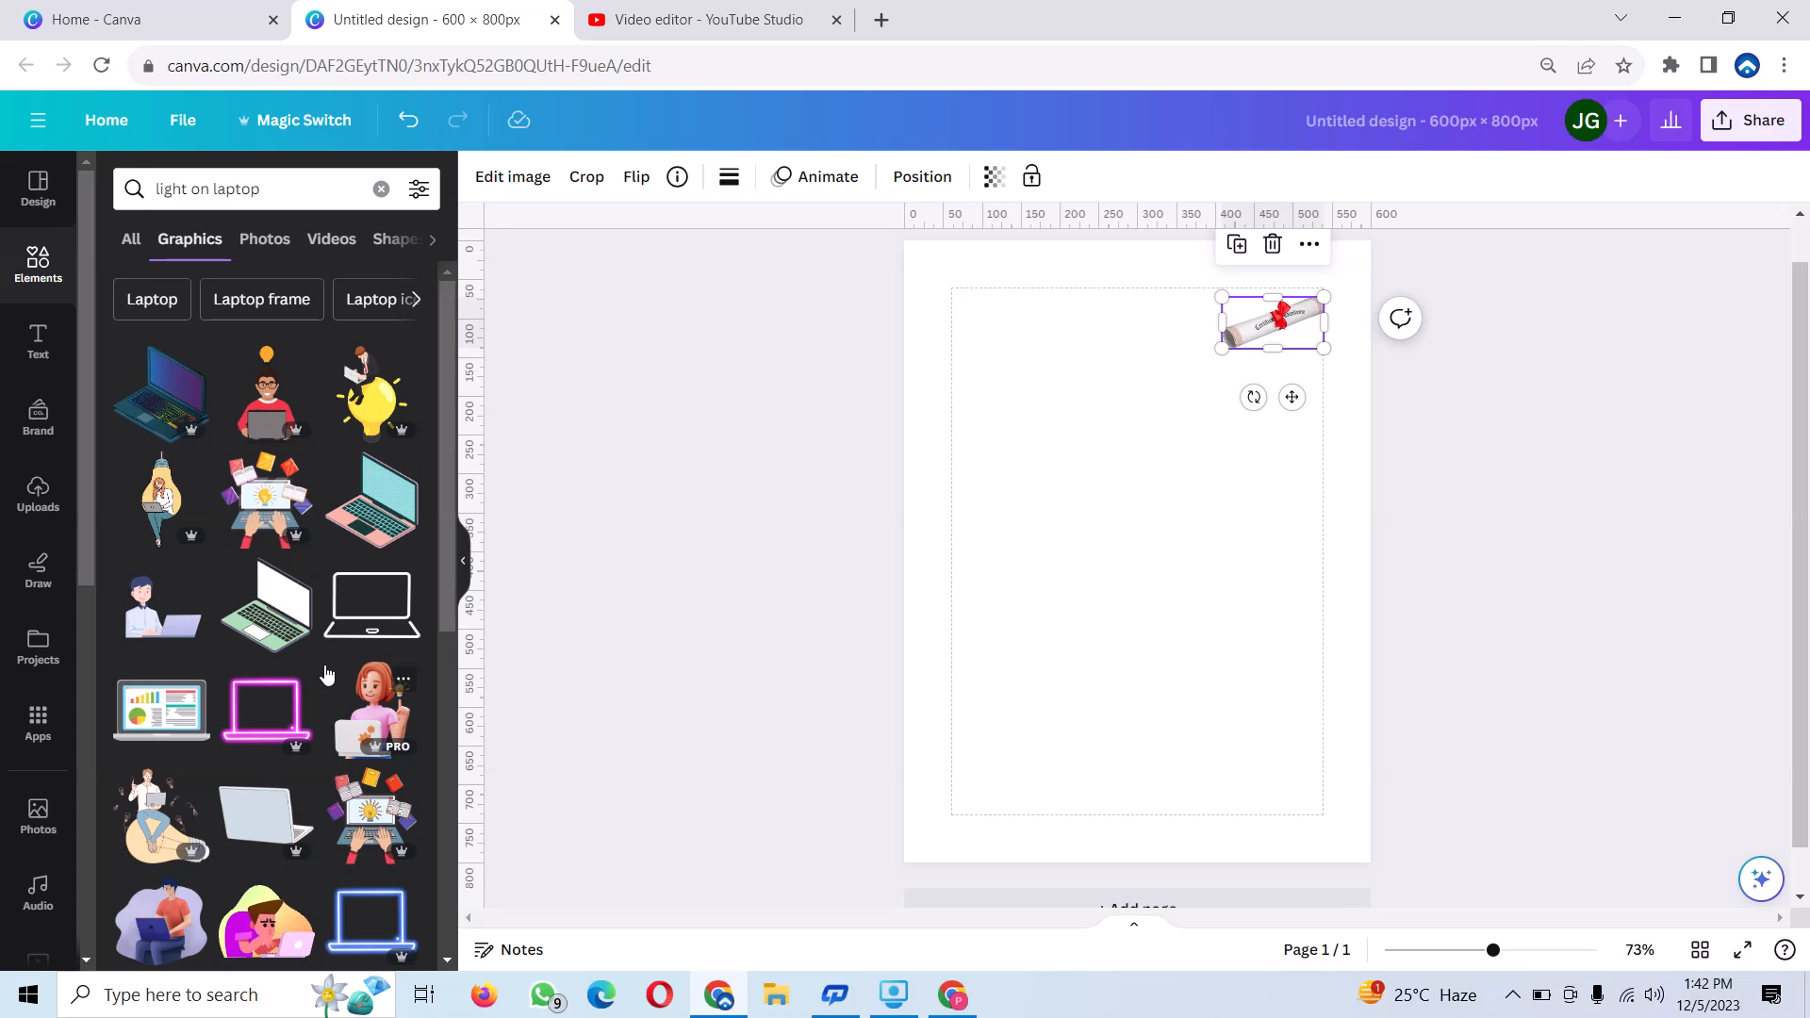
pyautogui.scroll(-10, 327, 673)
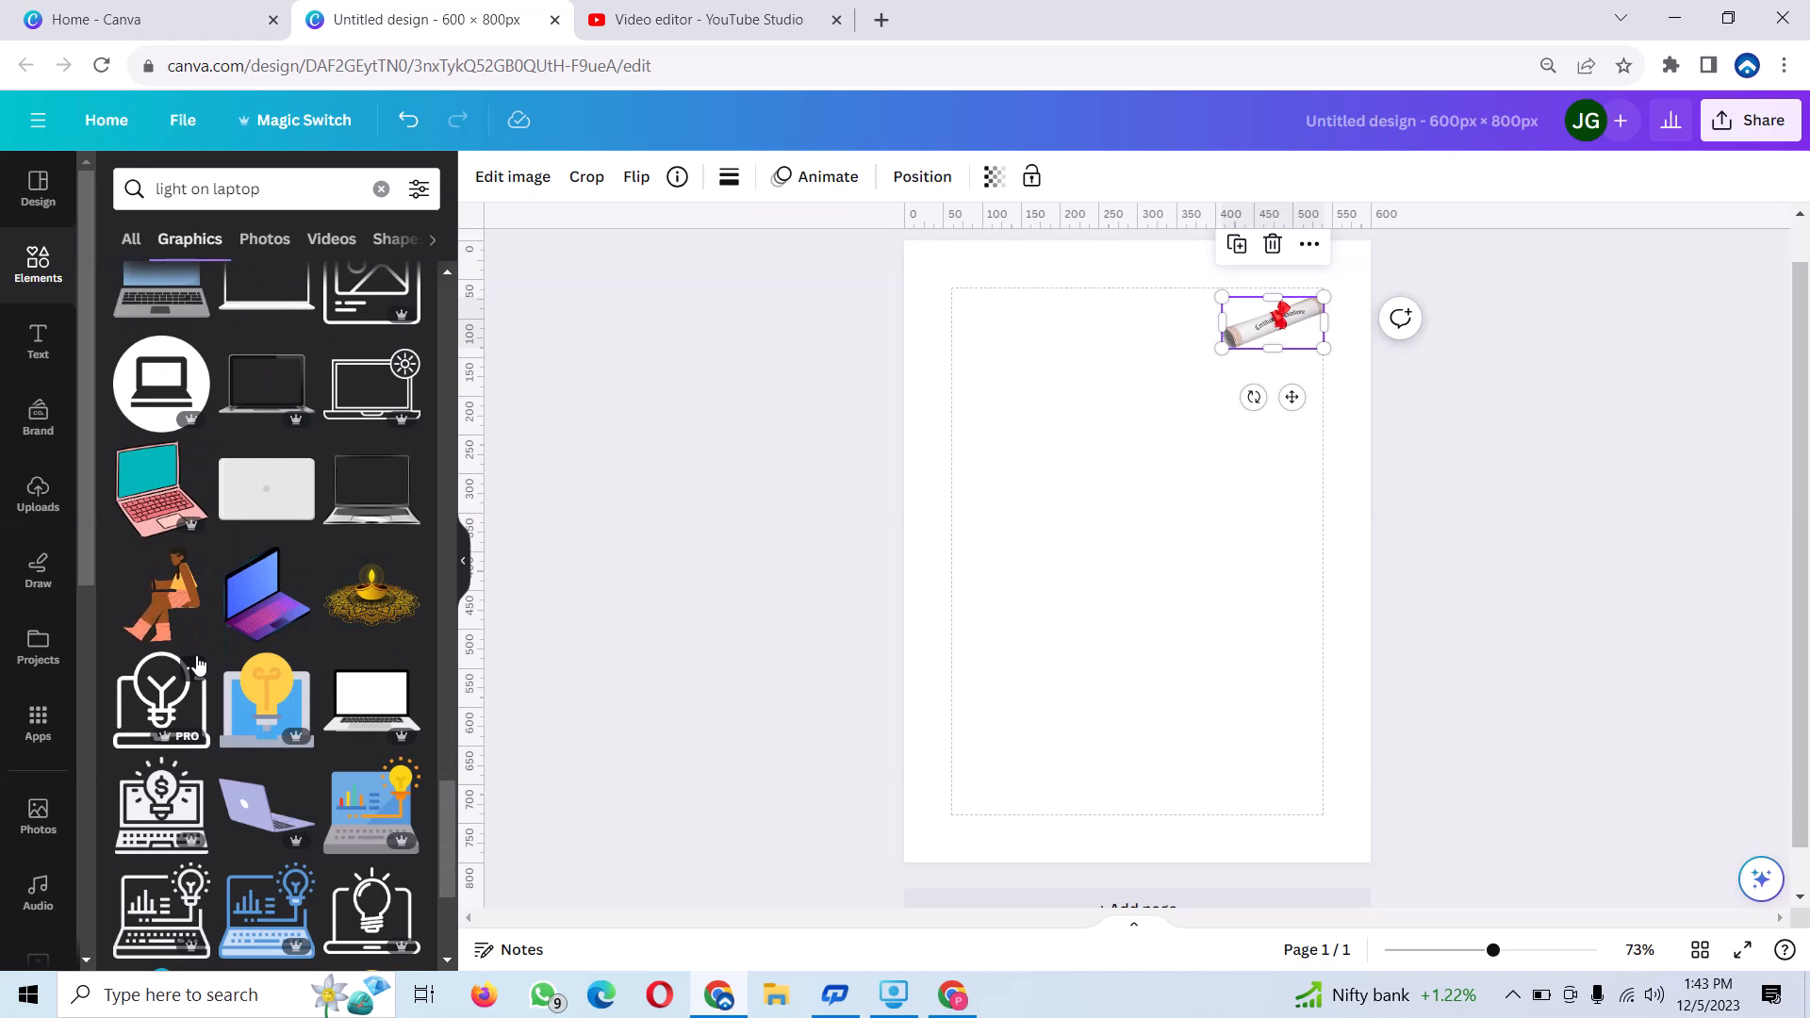
pyautogui.click(384, 820)
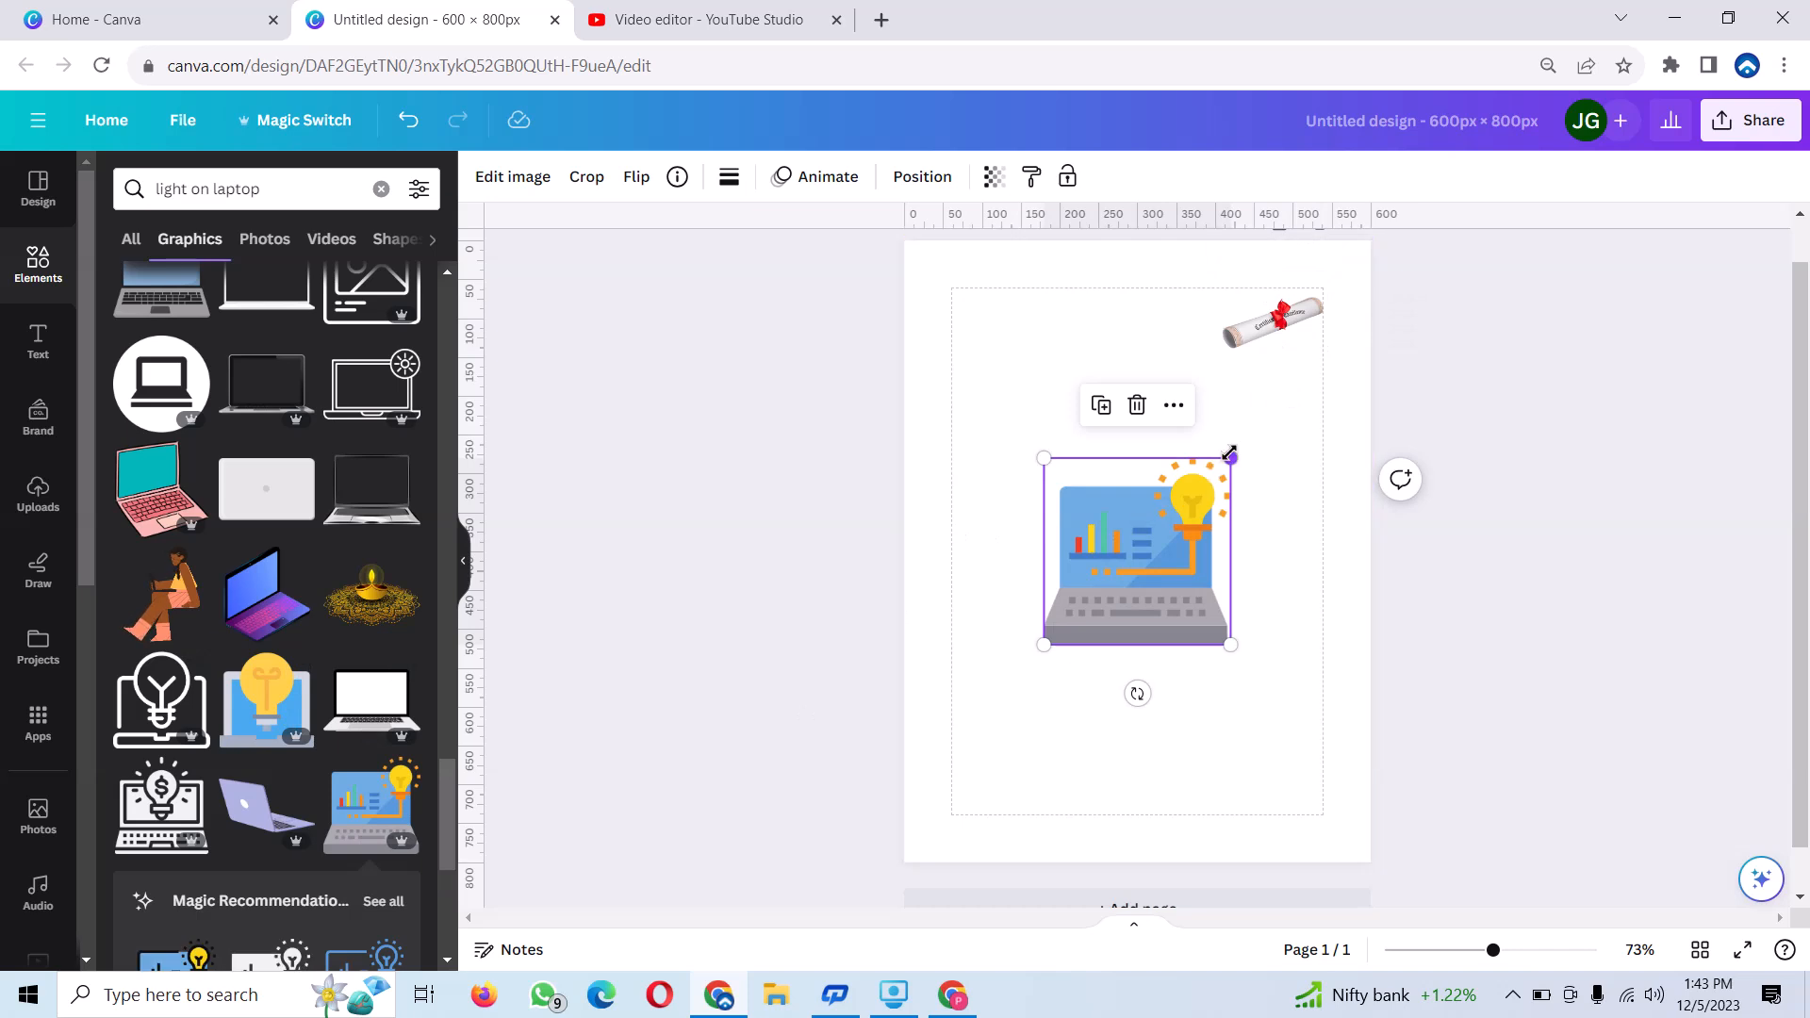
pyautogui.moveTo(1231, 456); pyautogui.dragTo(1012, 343)
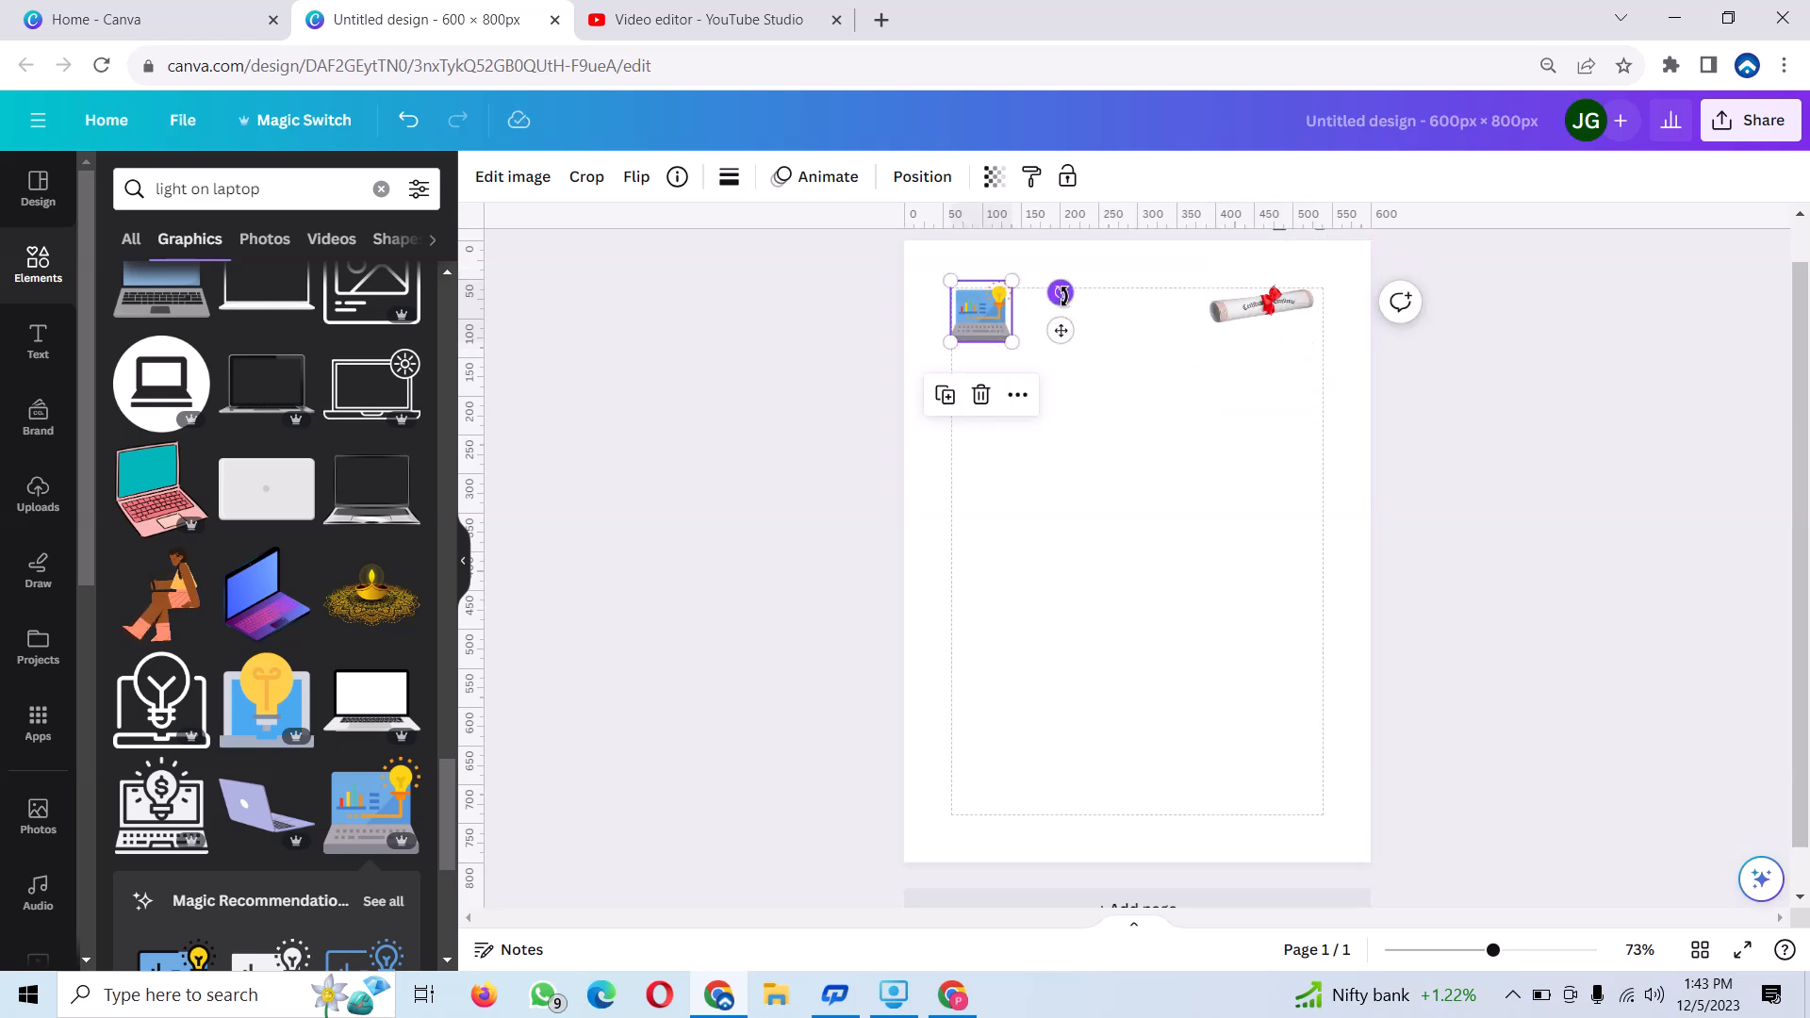
pyautogui.moveTo(1061, 293); pyautogui.dragTo(1055, 289)
pyautogui.click(1007, 562)
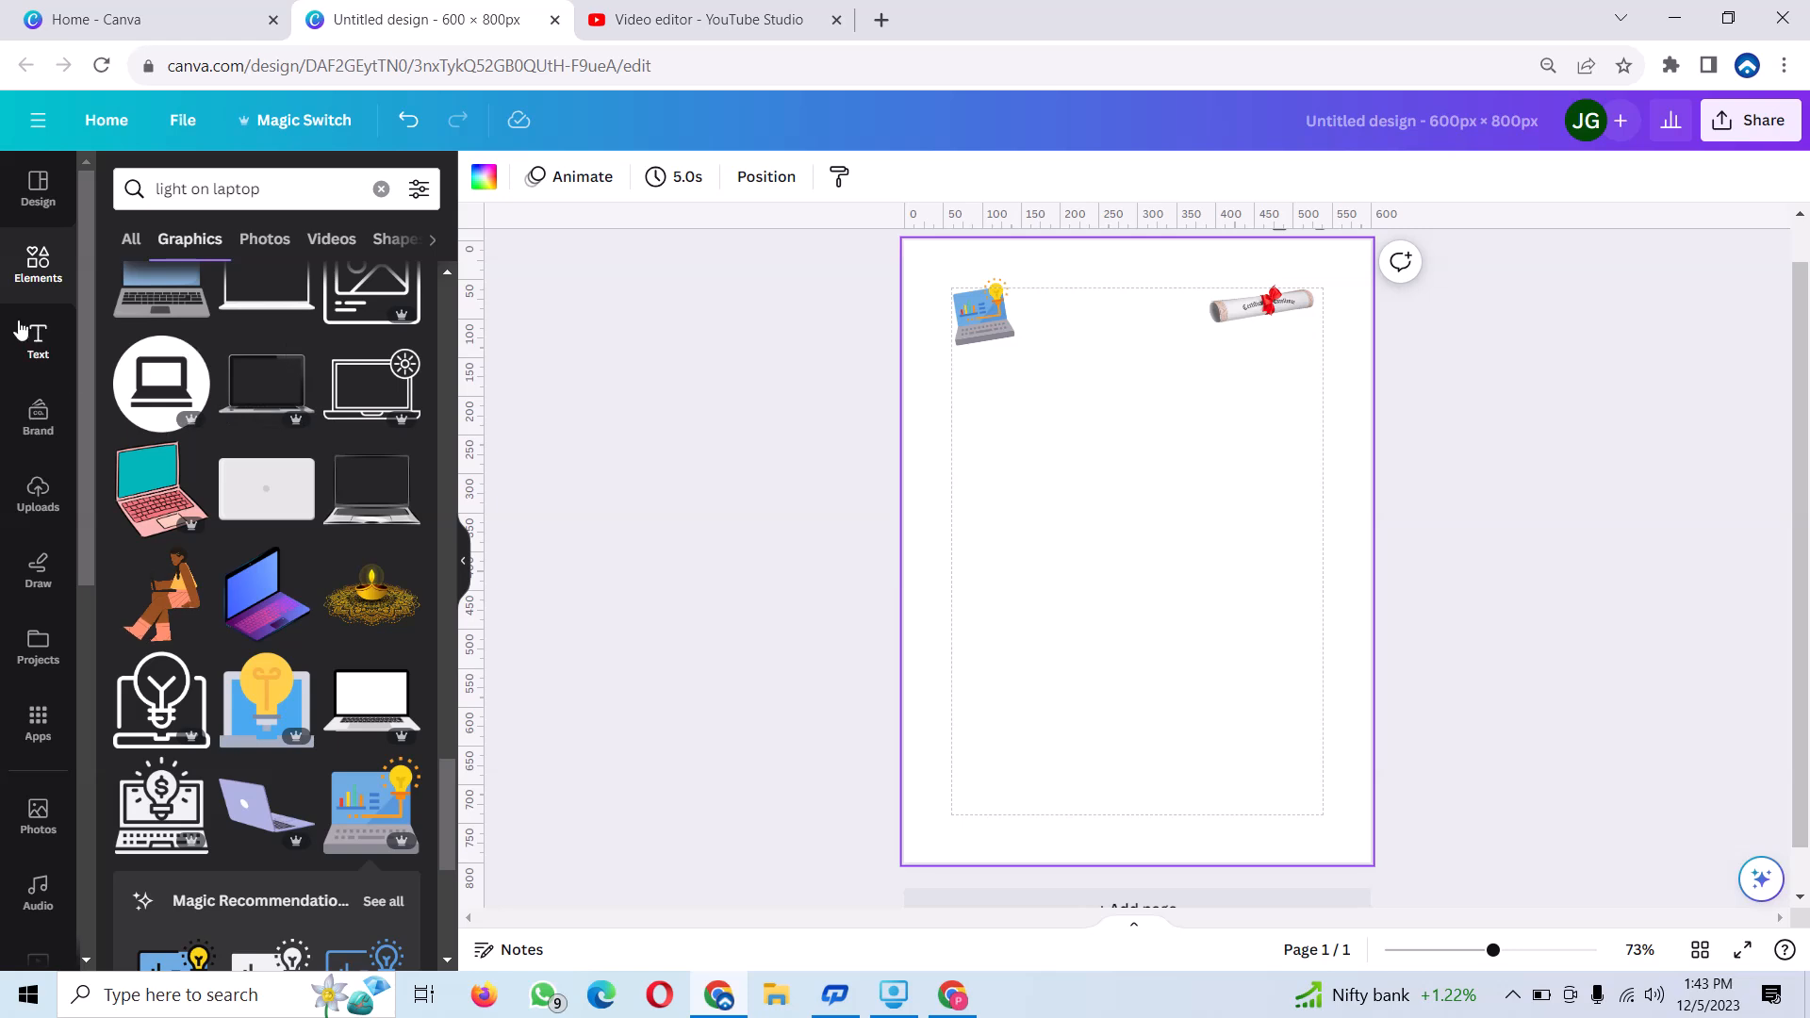
# Add a heading reading "GOOGLE FREE COURSES WITH CERTIFICATE".
pyautogui.click(59, 350)
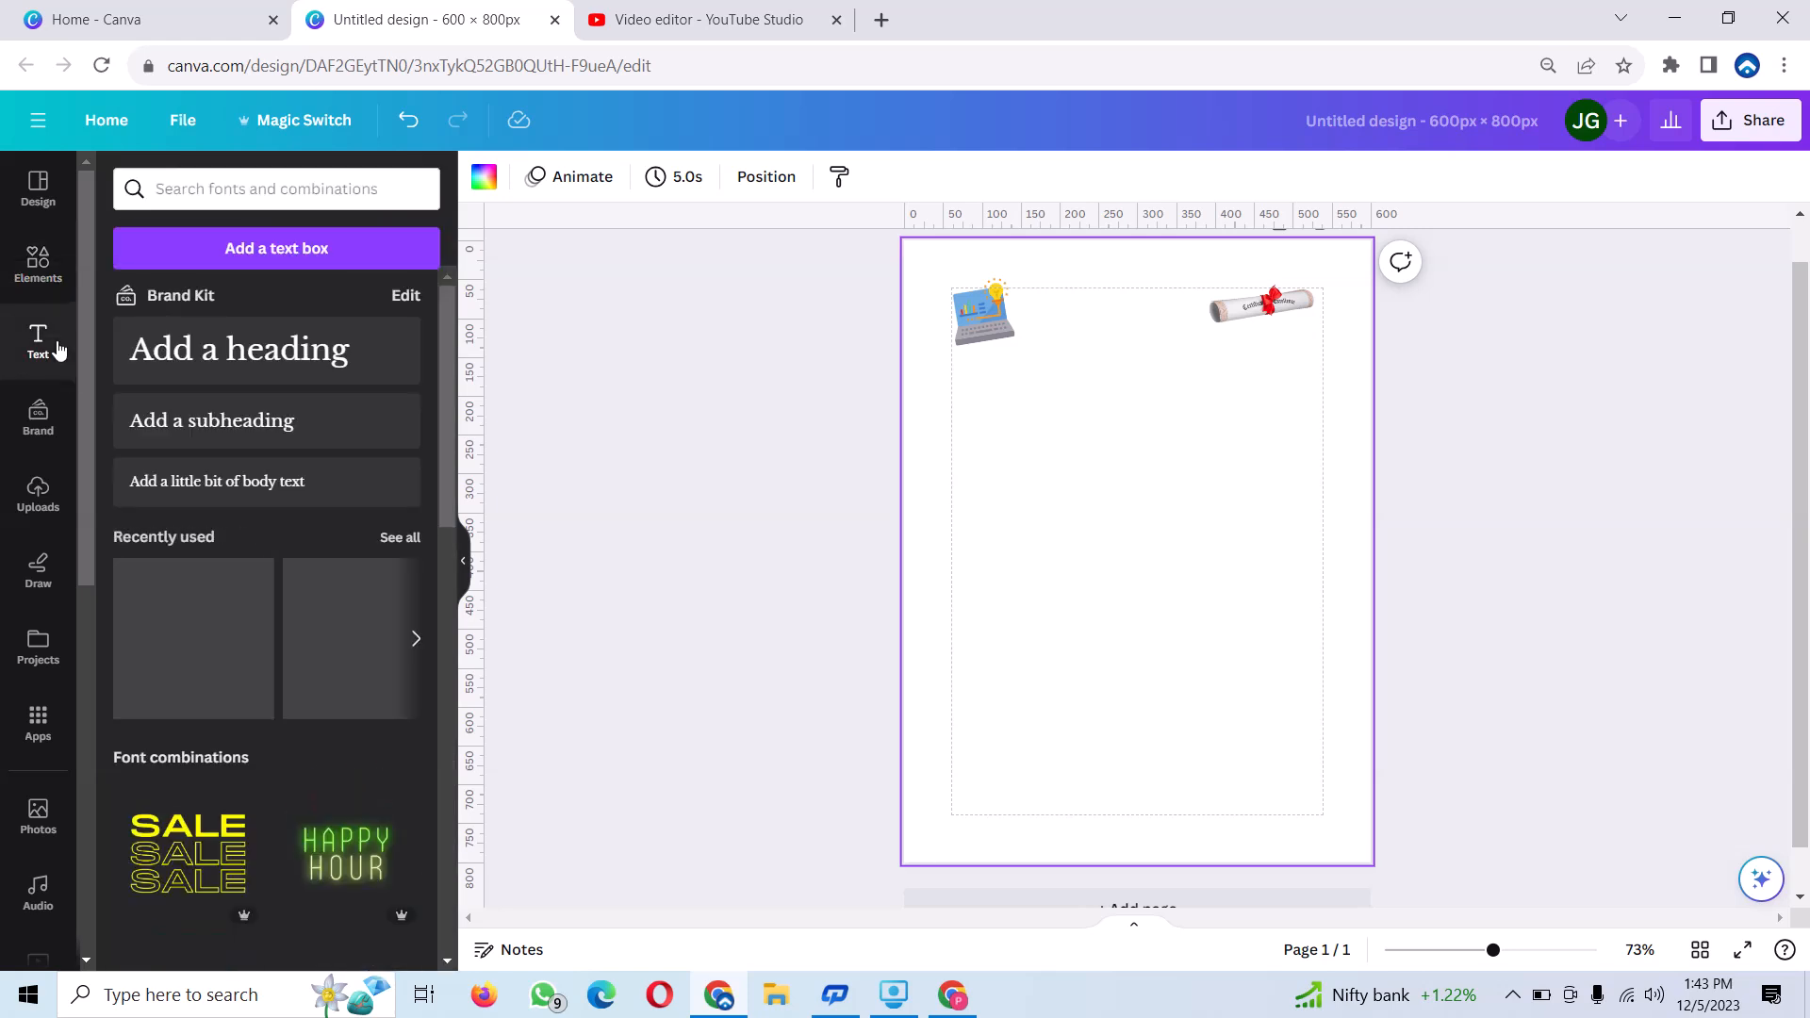
pyautogui.click(300, 348)
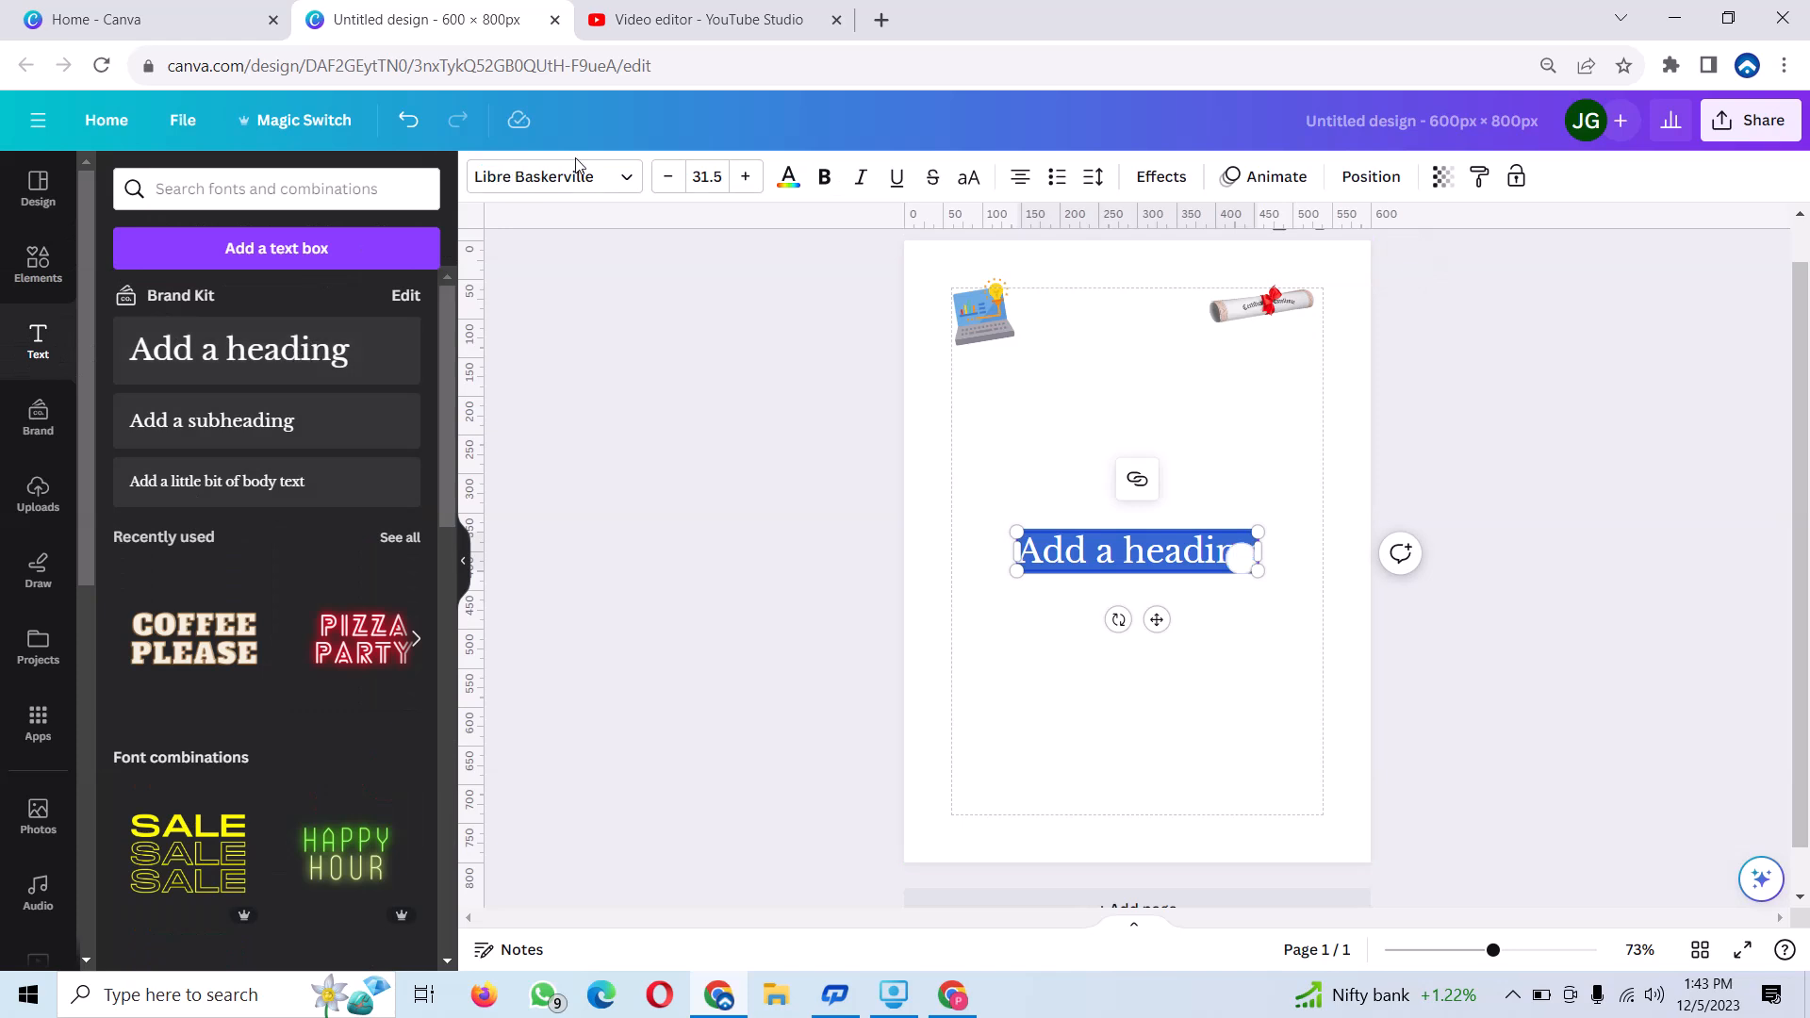
pyautogui.write('GOOGLE FREE COURSES WITH CERTIFICATE')
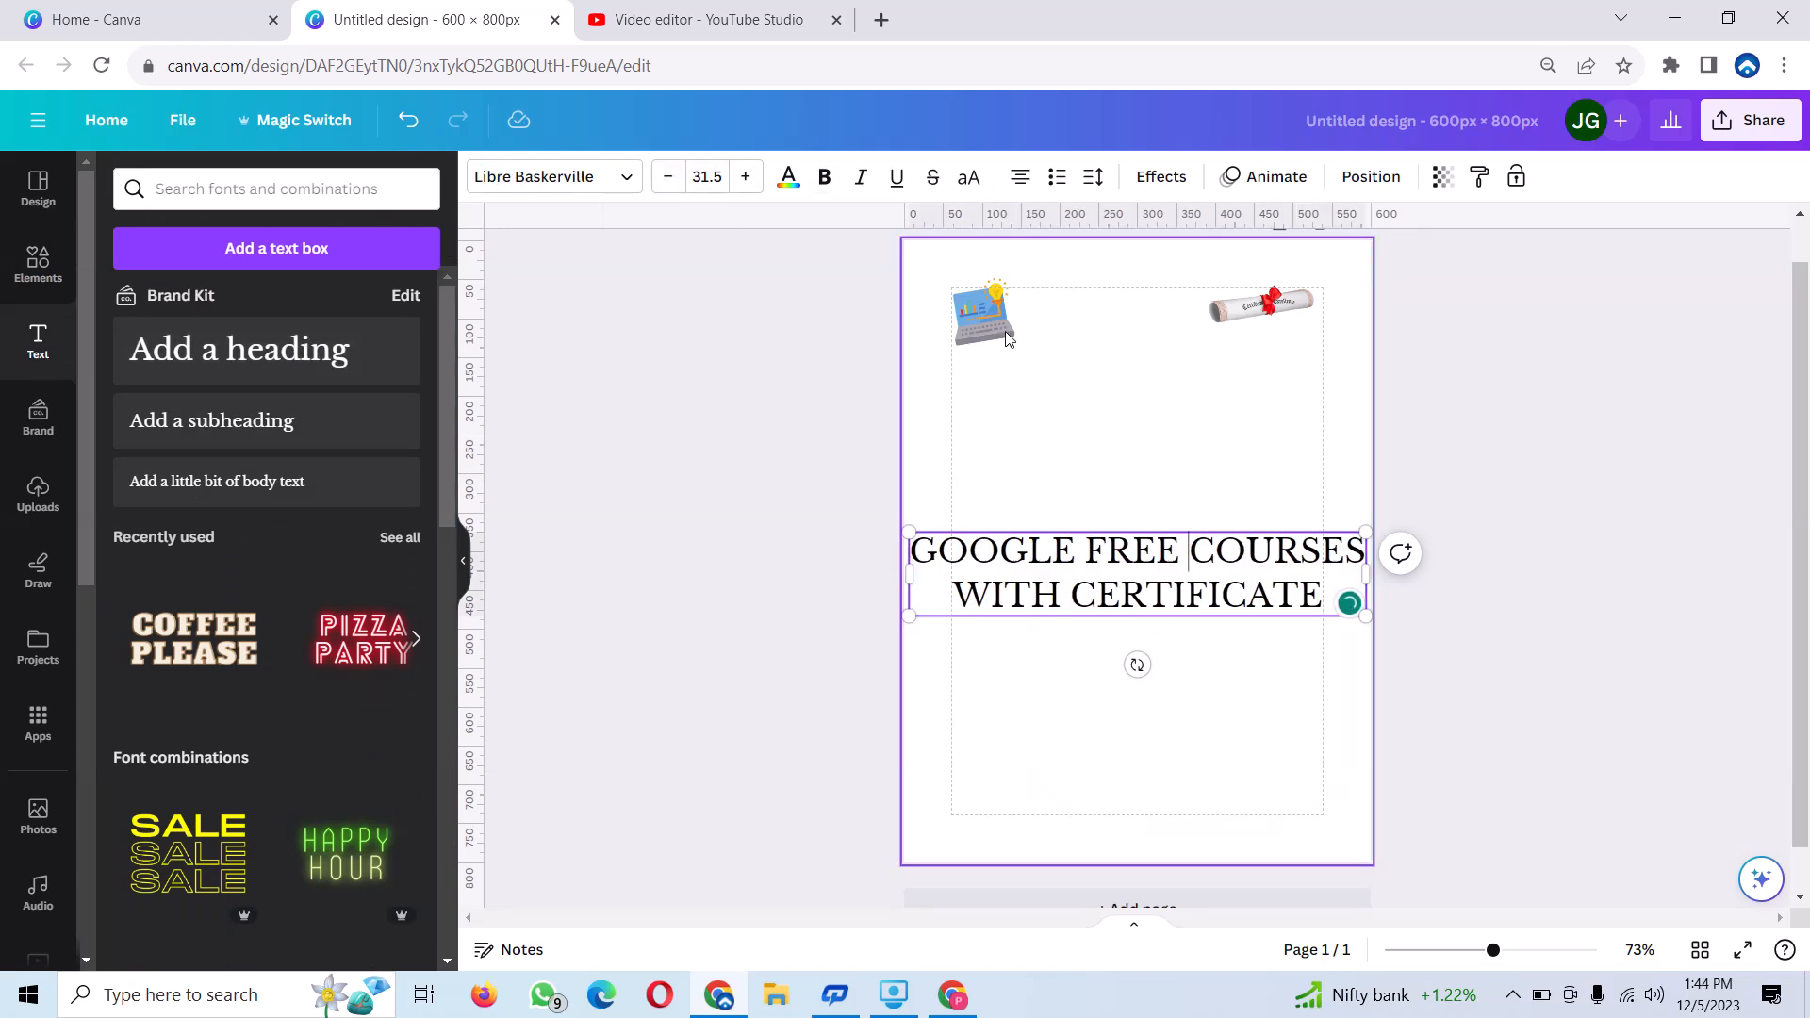
pyautogui.click(1015, 393)
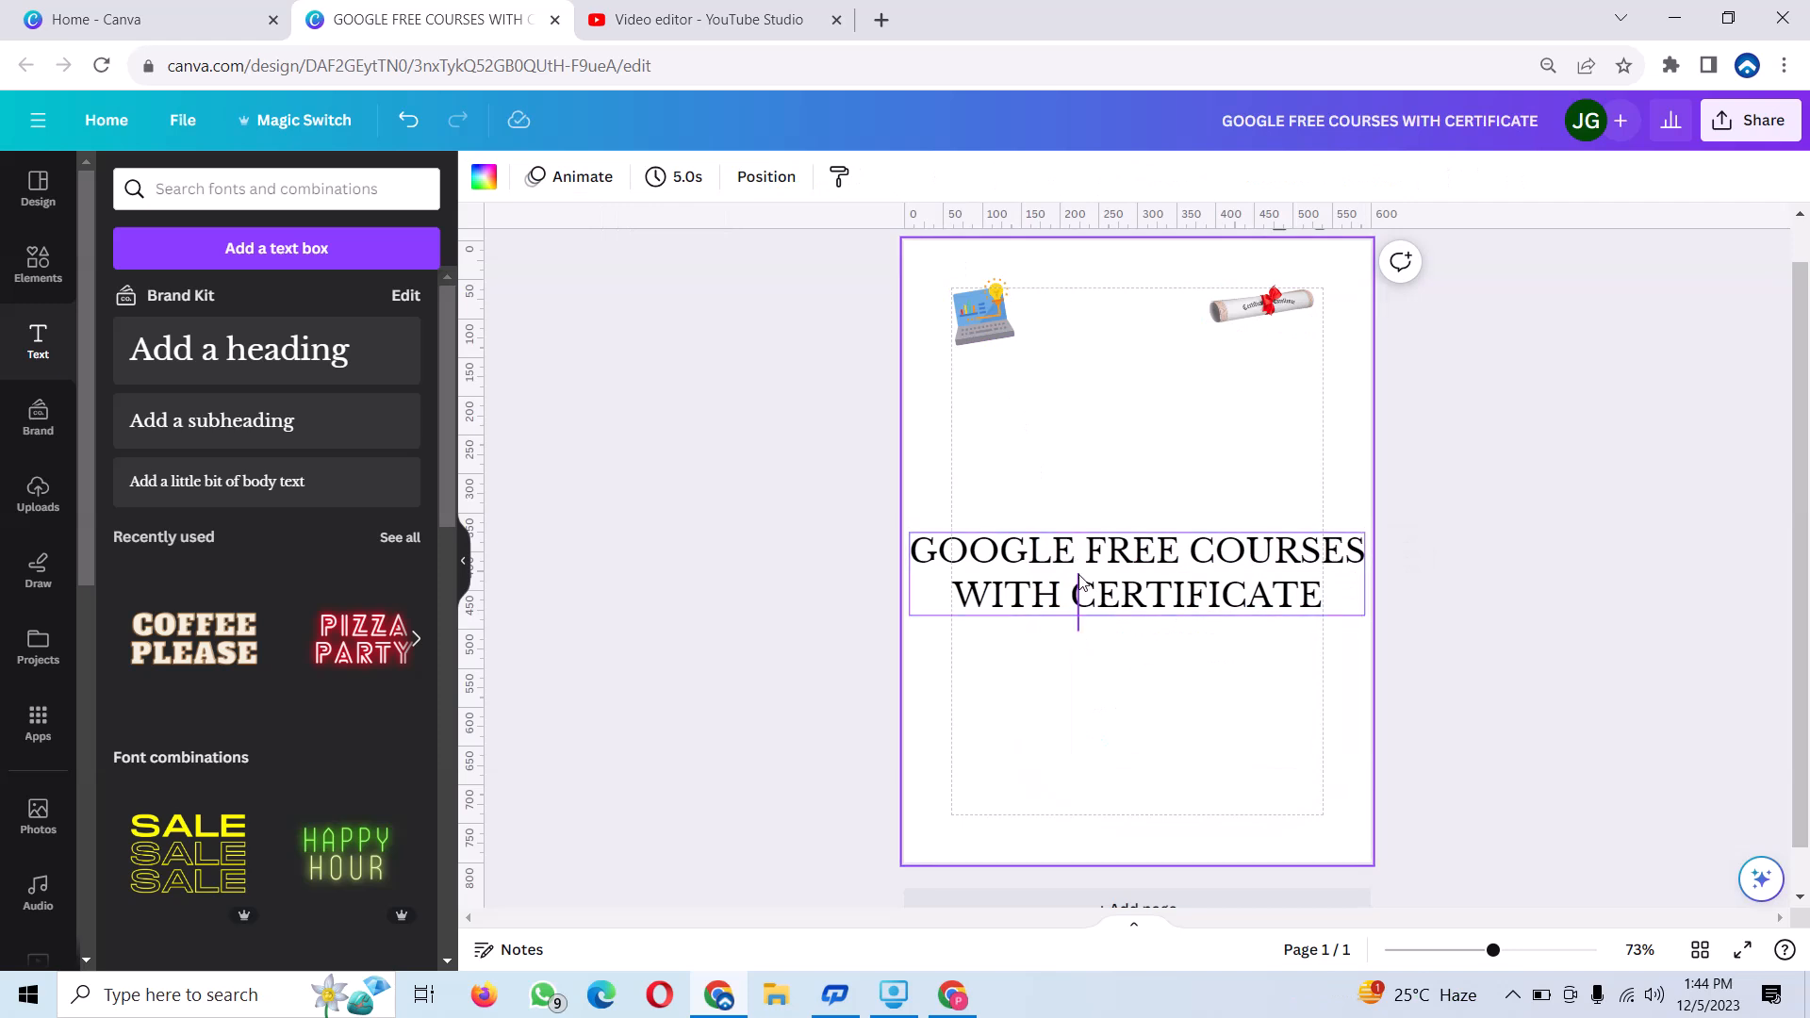
# Move the heading up to just below the two images and set its font to Anton.
pyautogui.moveTo(1081, 522); pyautogui.dragTo(1138, 363)
pyautogui.click(1134, 514)
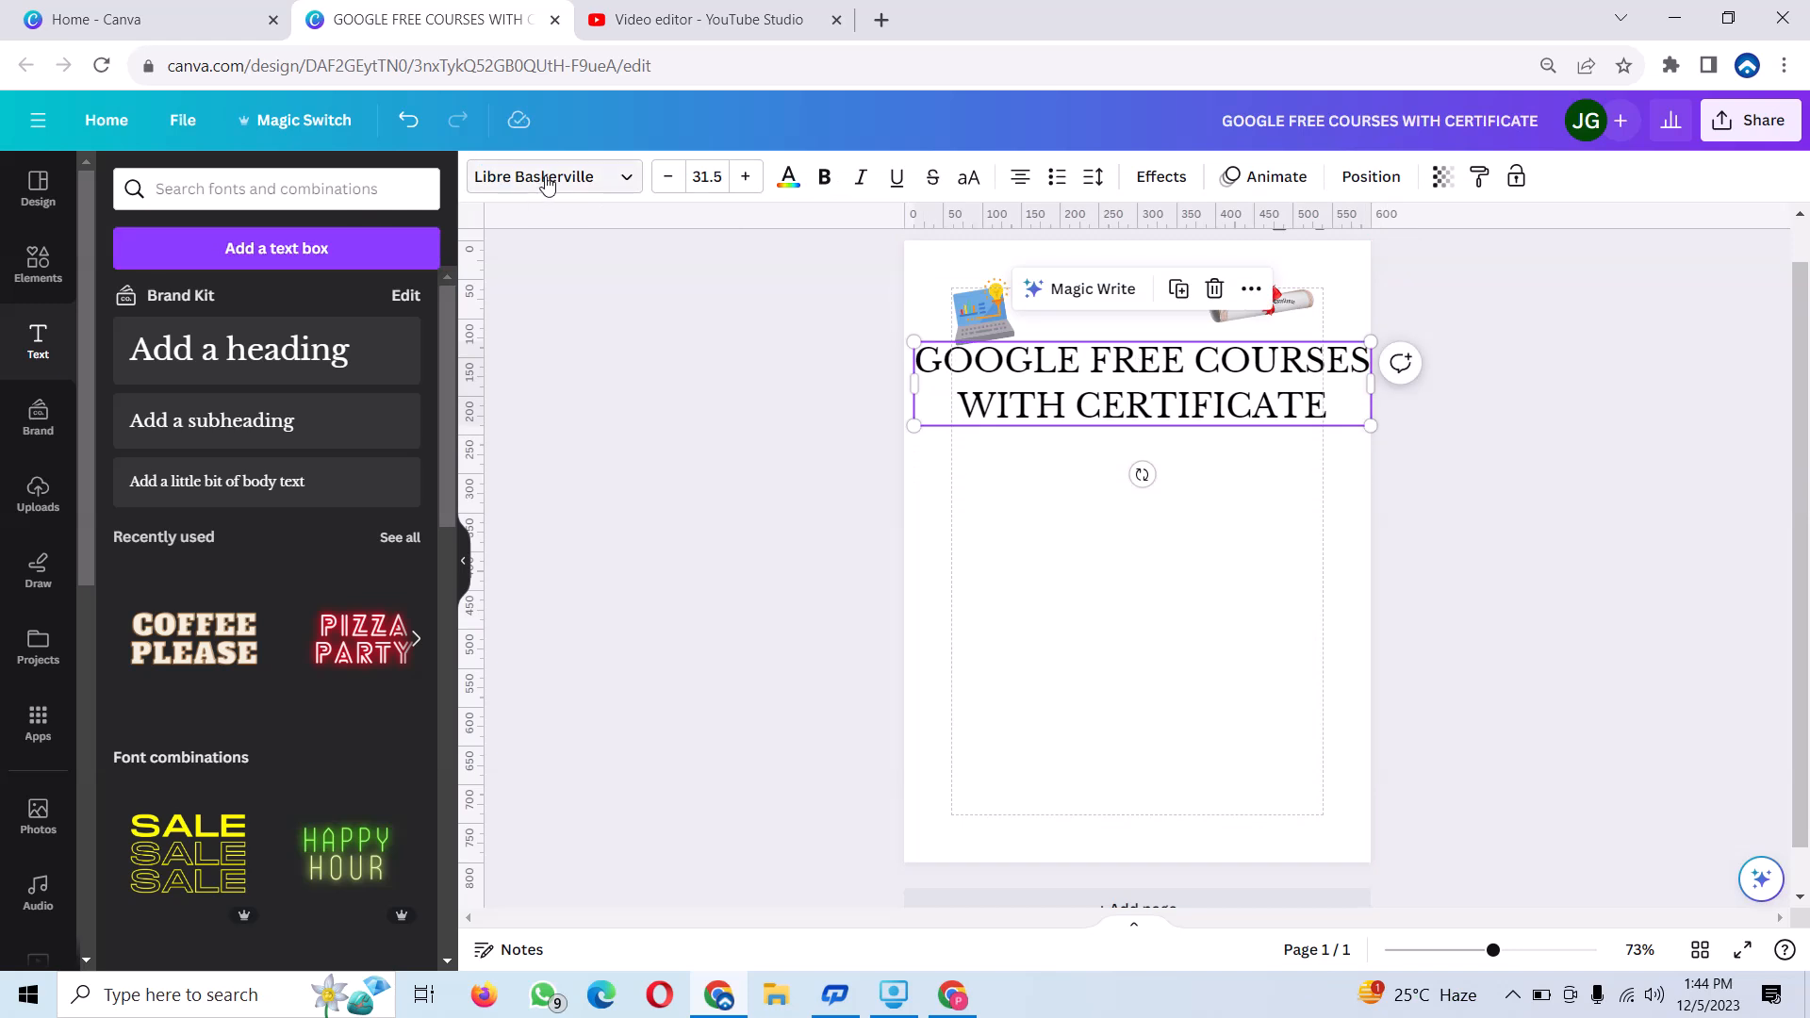
pyautogui.click(622, 176)
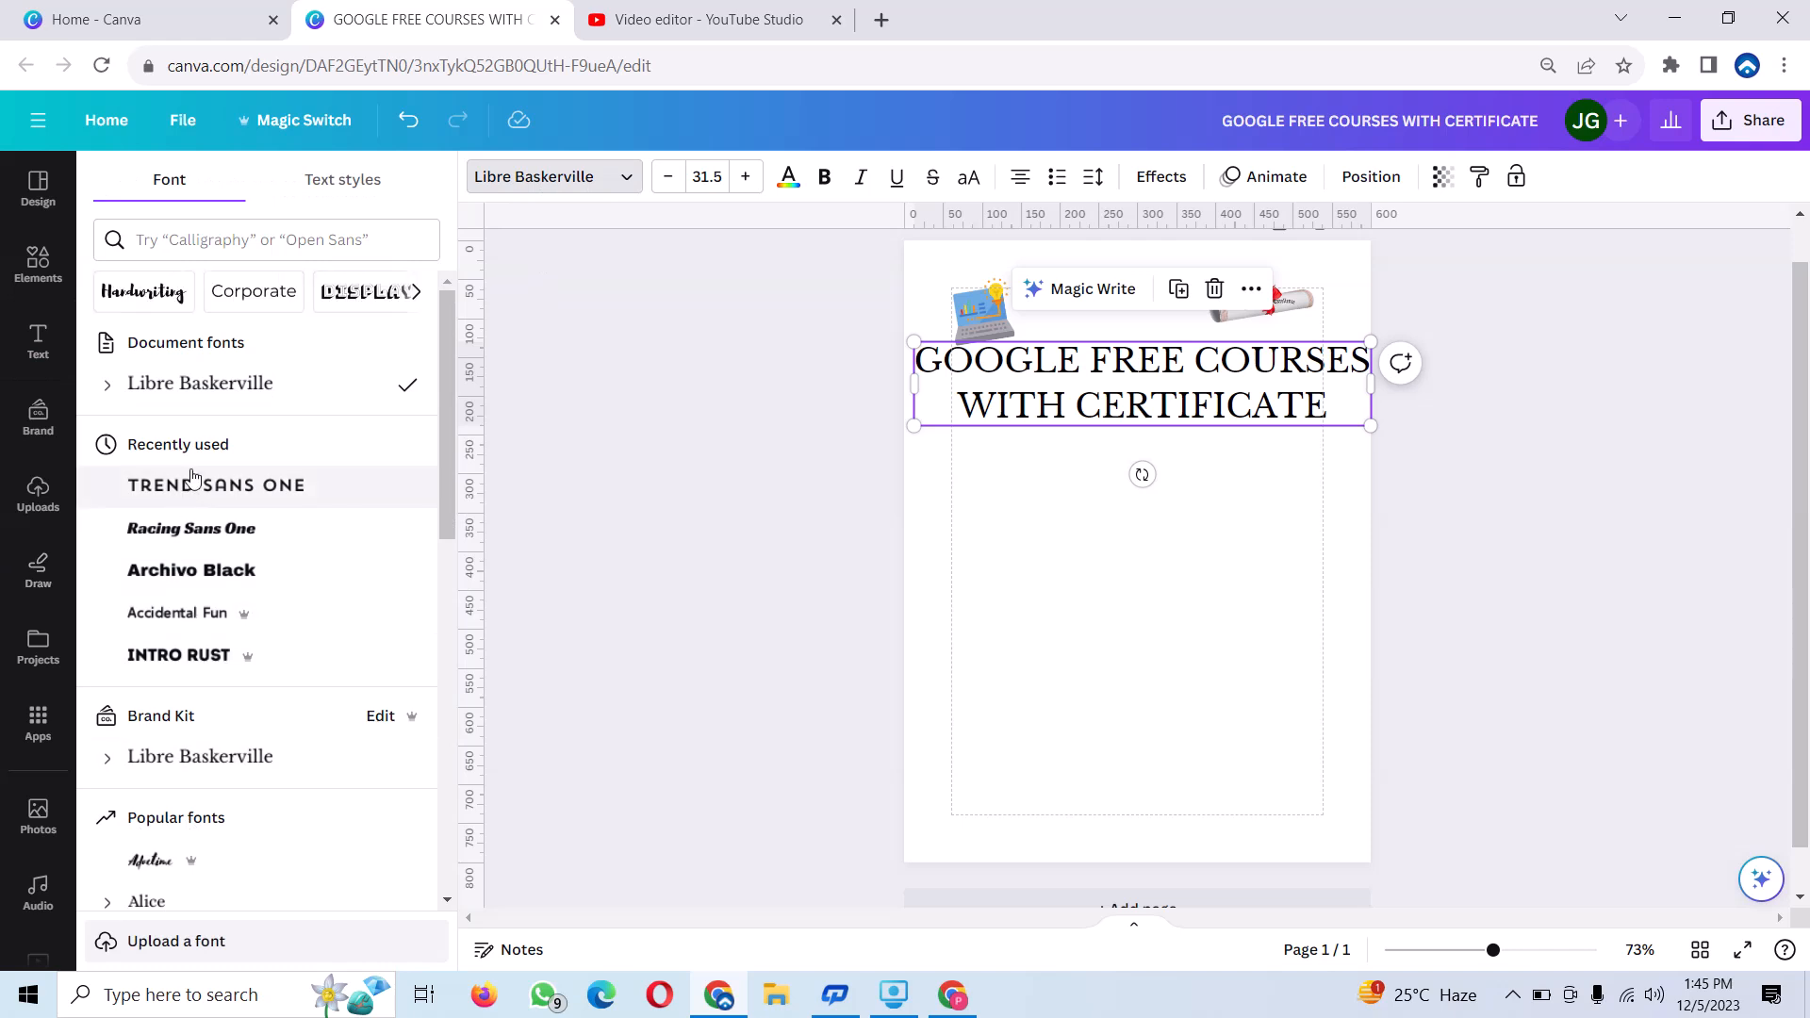
pyautogui.scroll(-6, 219, 587)
pyautogui.click(141, 399)
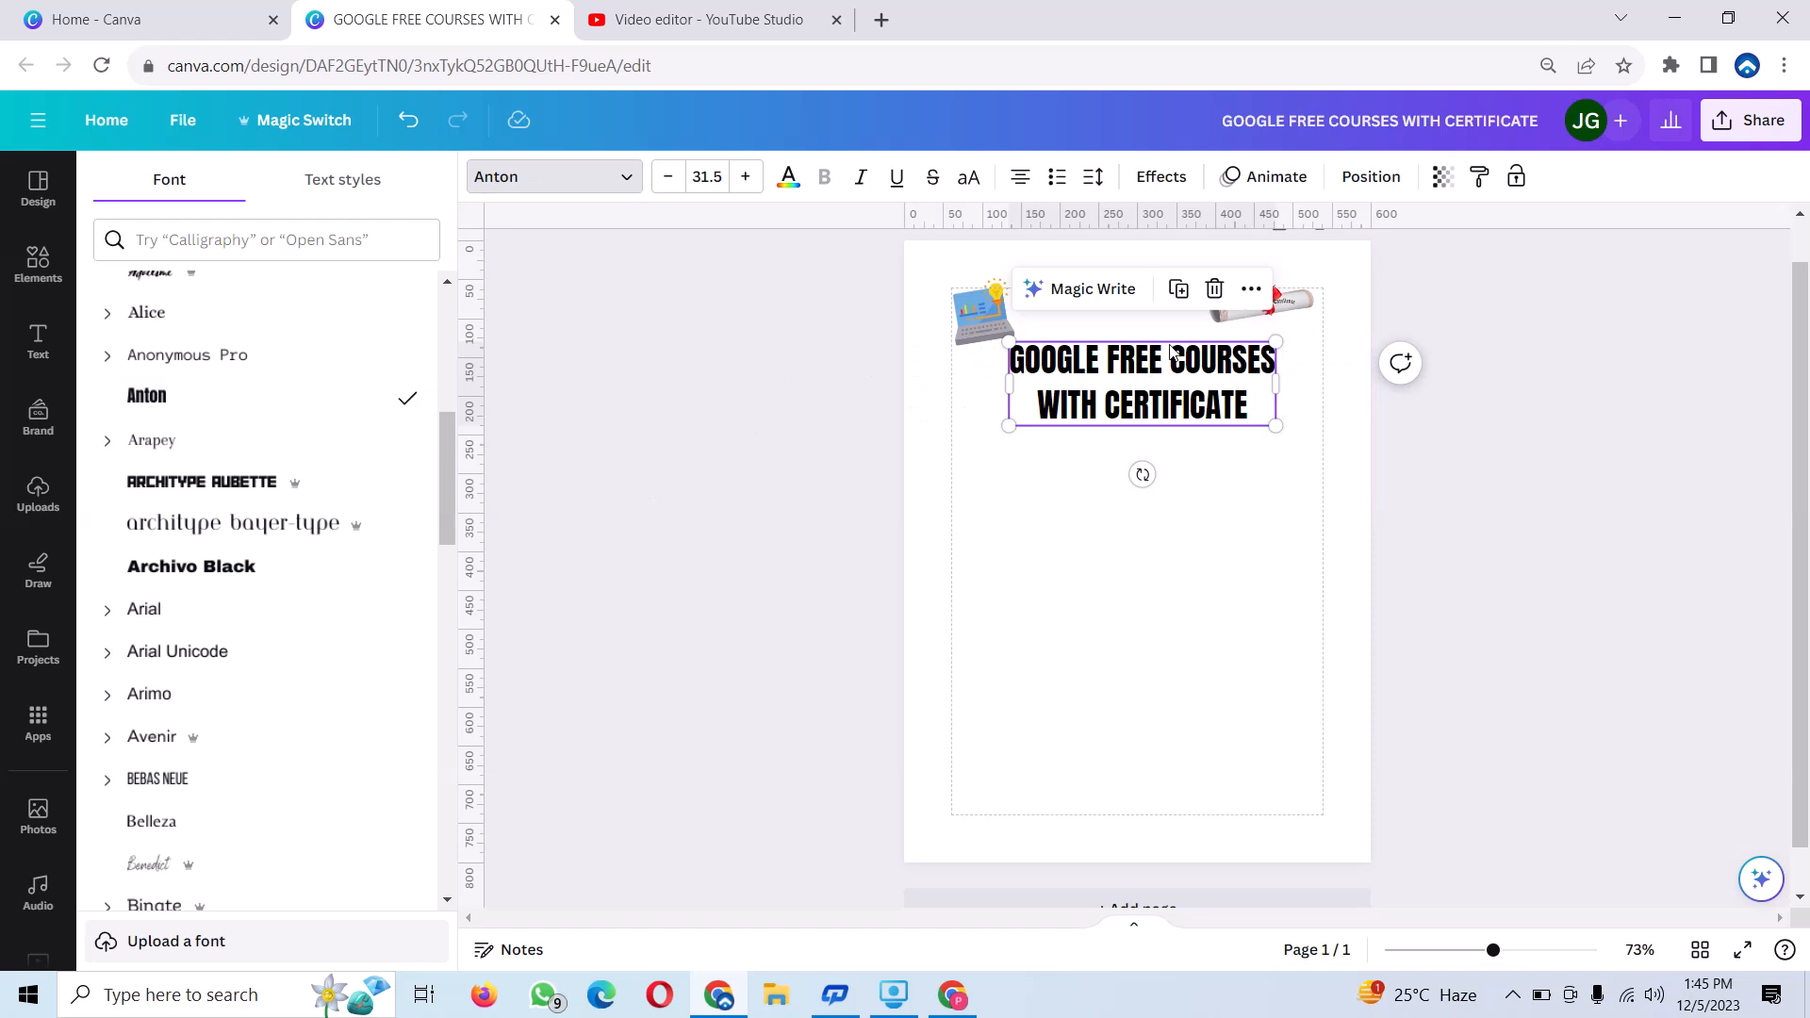
# Rotate the rolled certificate to a steep diagonal and fit the heading between the laptop and the certificate.
pyautogui.click(1230, 311)
pyautogui.moveTo(1247, 312); pyautogui.dragTo(1273, 340)
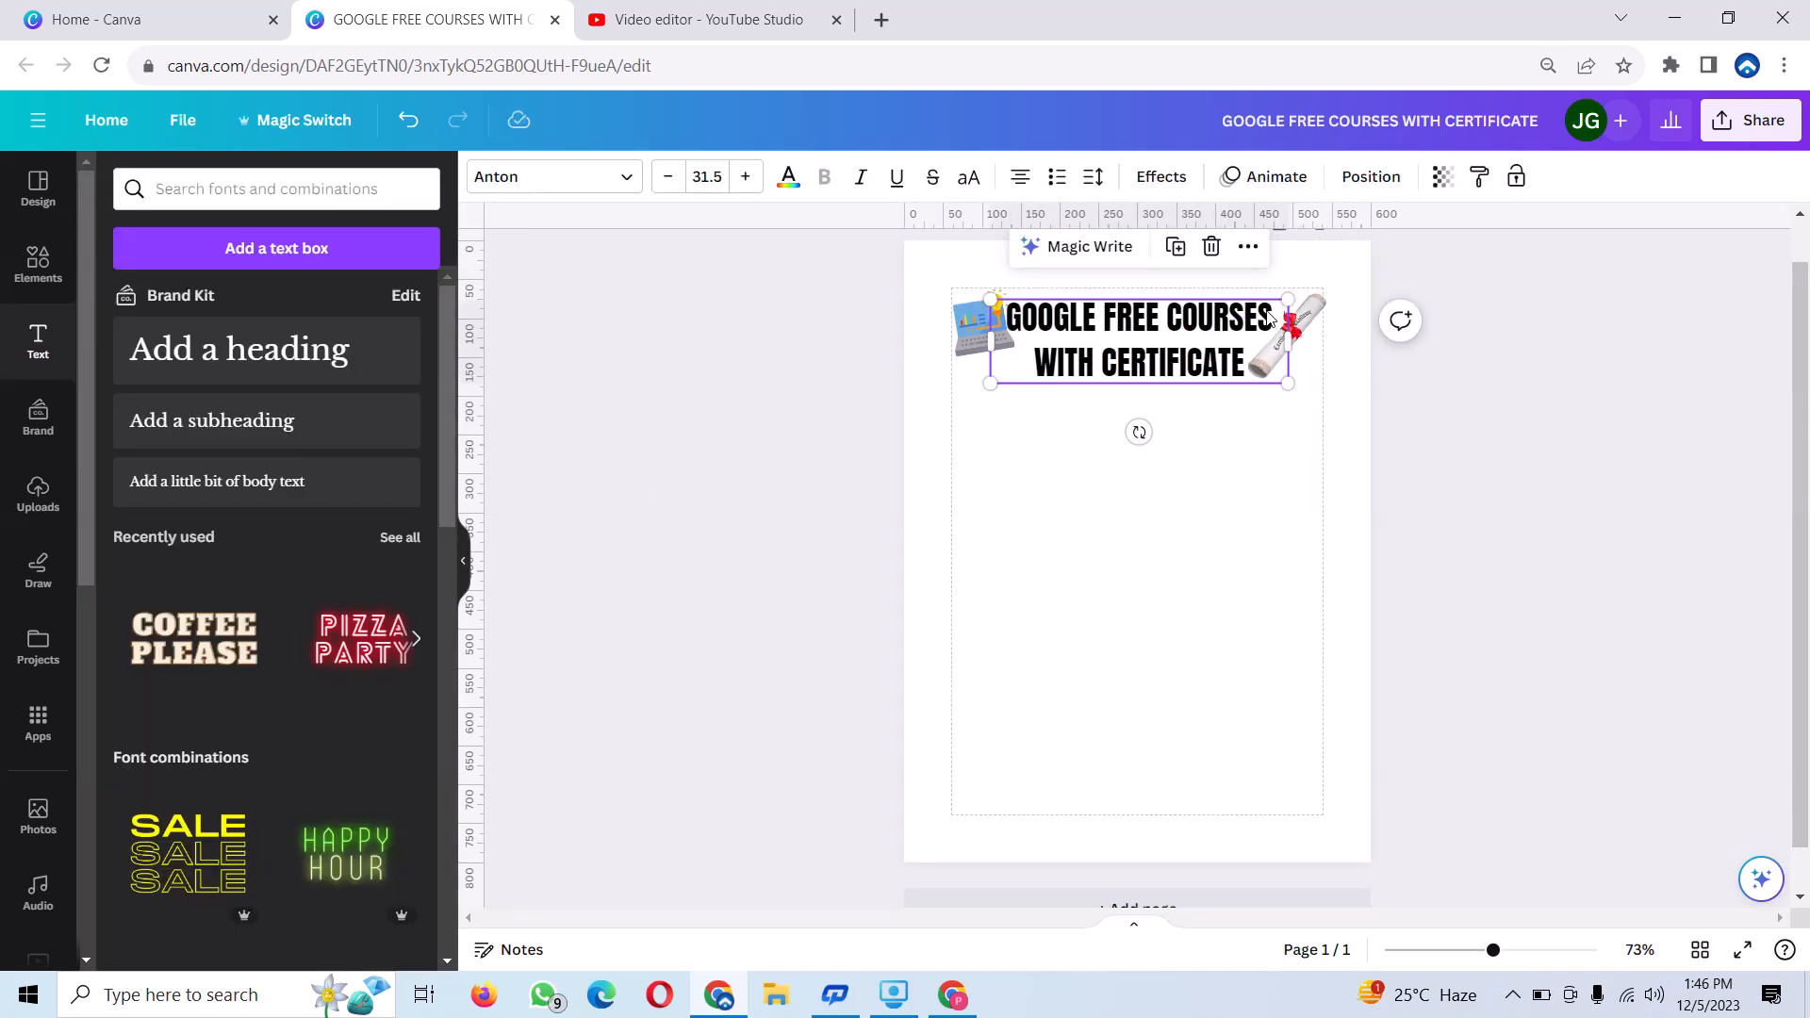
pyautogui.click(1275, 315)
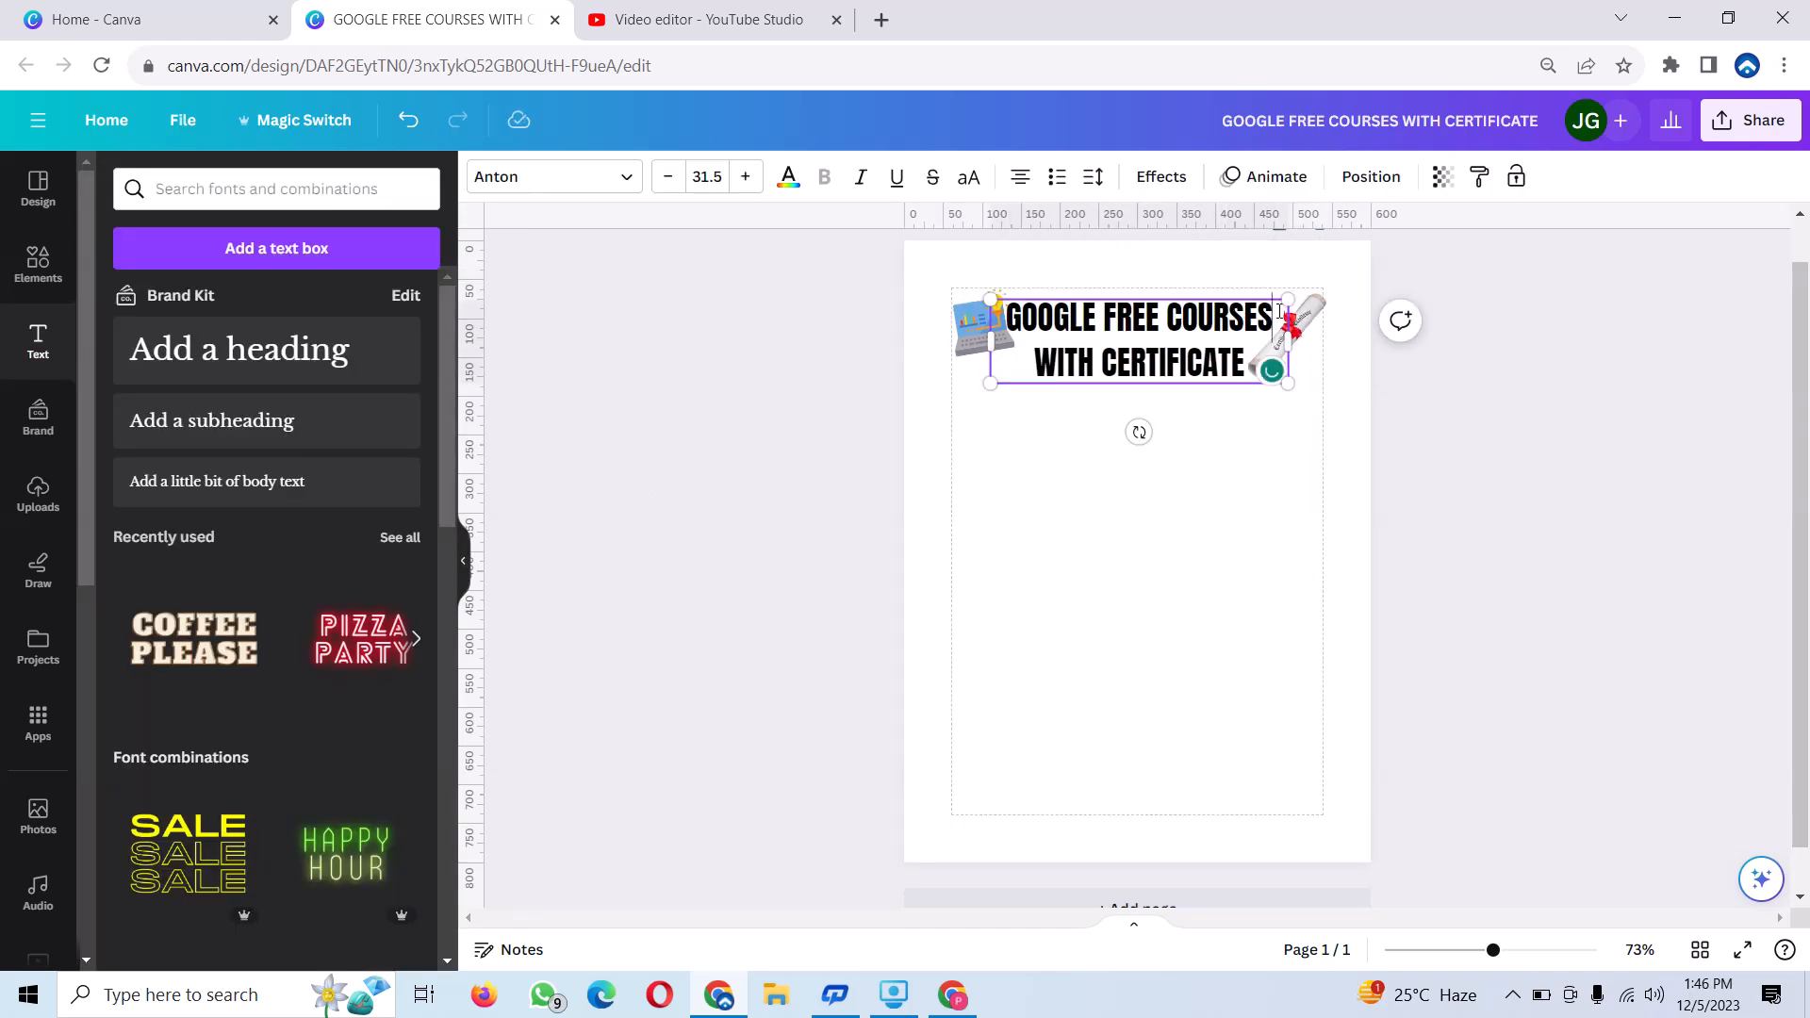
# Colour the heading's first line, "GOOGLE FREE COURSES", with the red taken from the certificate photo.
pyautogui.moveTo(1280, 314)
pyautogui.mouseDown()
pyautogui.moveTo(1001, 297)
pyautogui.moveTo(1037, 300)
pyautogui.moveTo(1007, 316)
pyautogui.moveTo(1279, 321)
pyautogui.mouseUp()
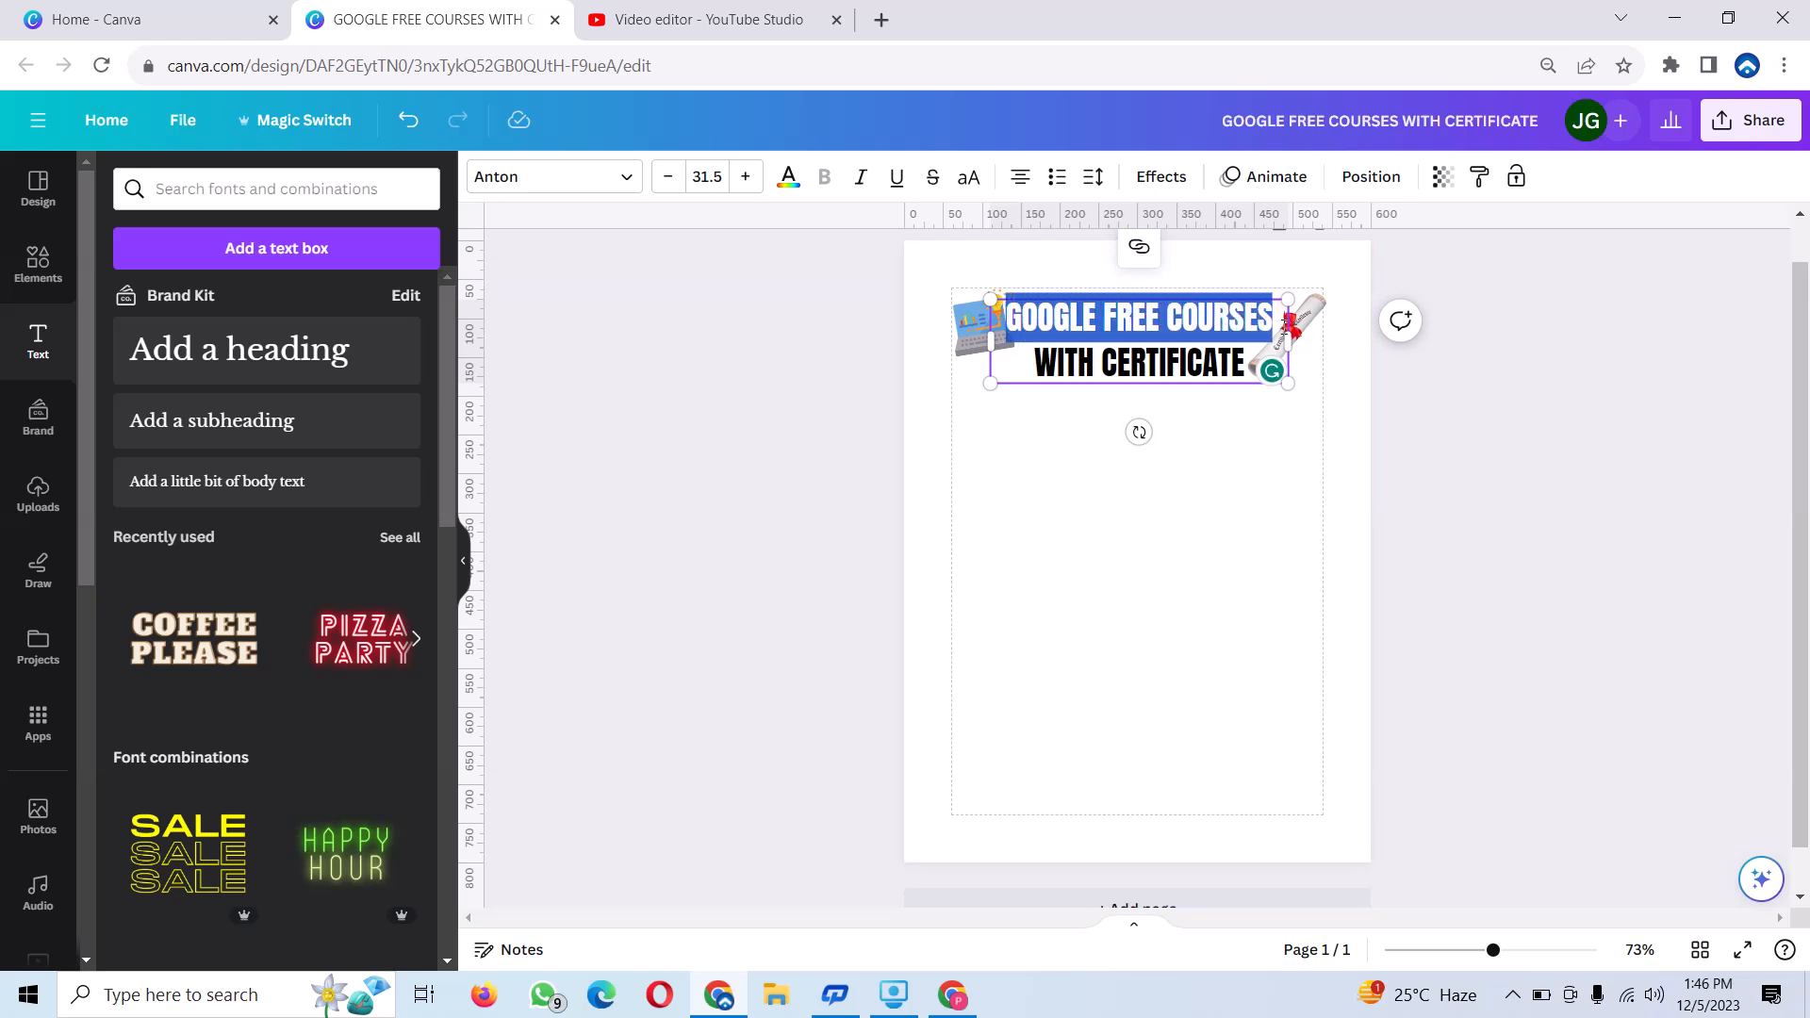
pyautogui.click(789, 181)
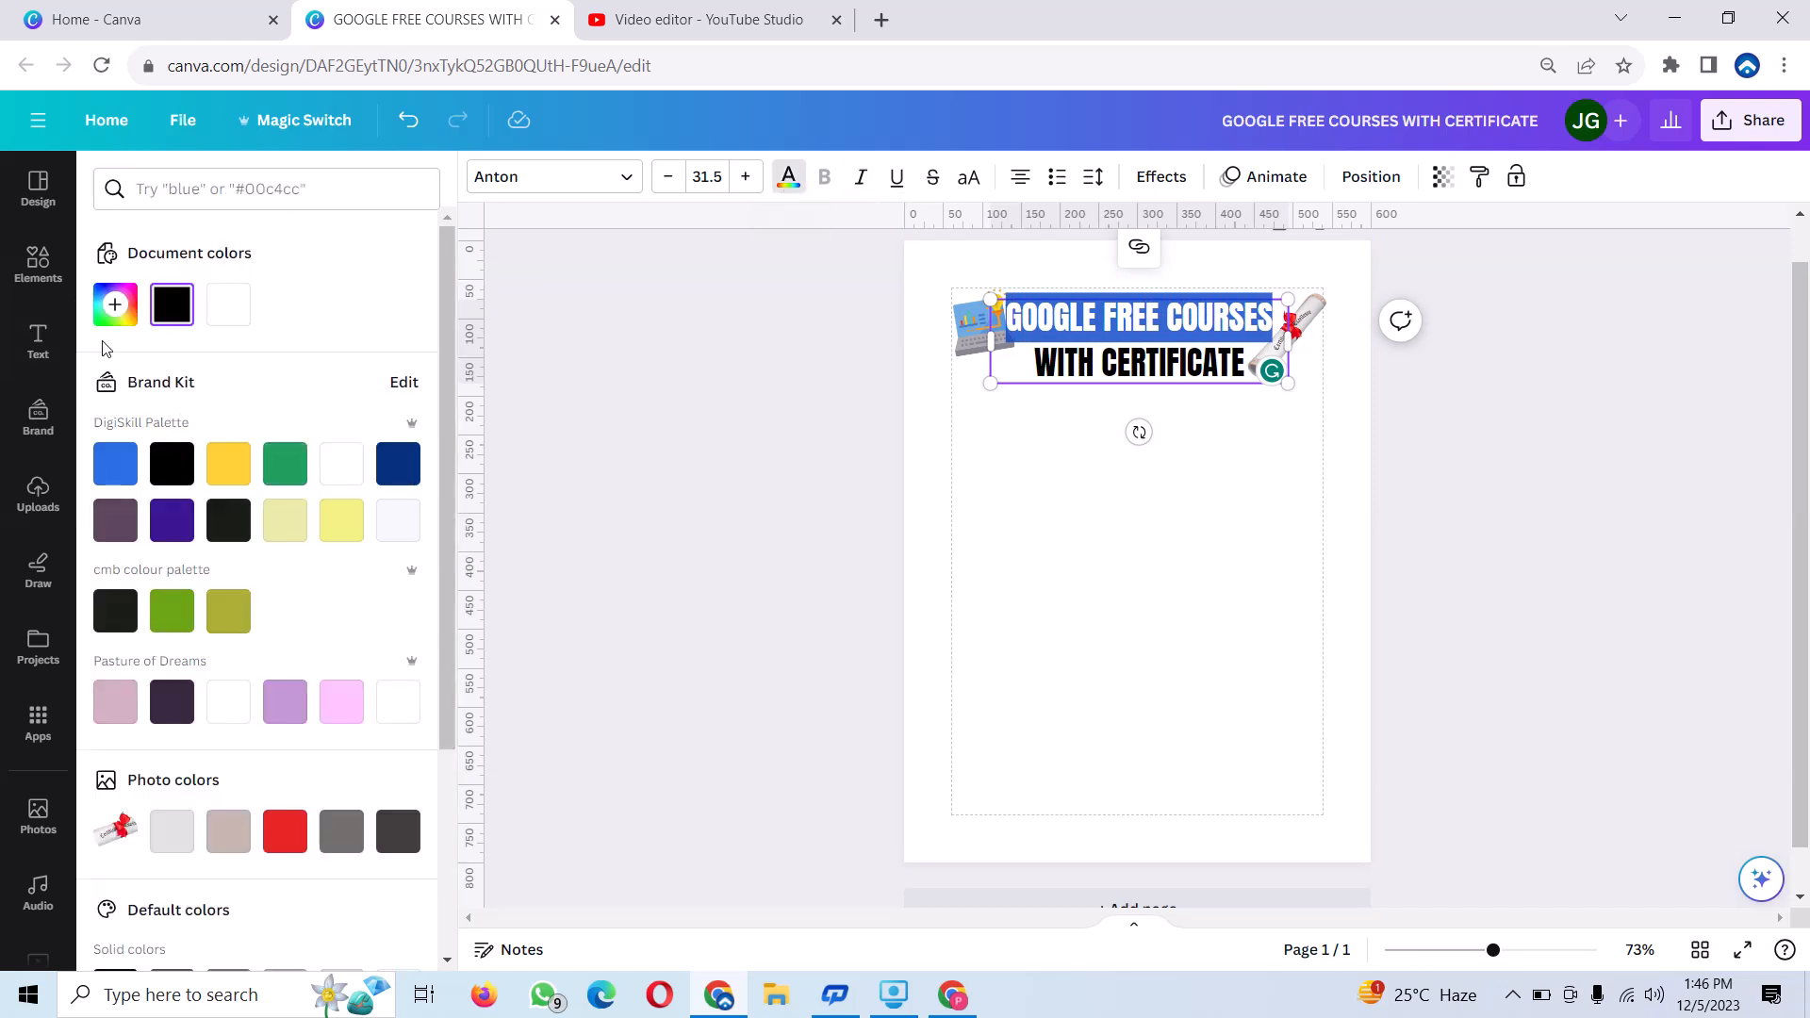
pyautogui.click(285, 830)
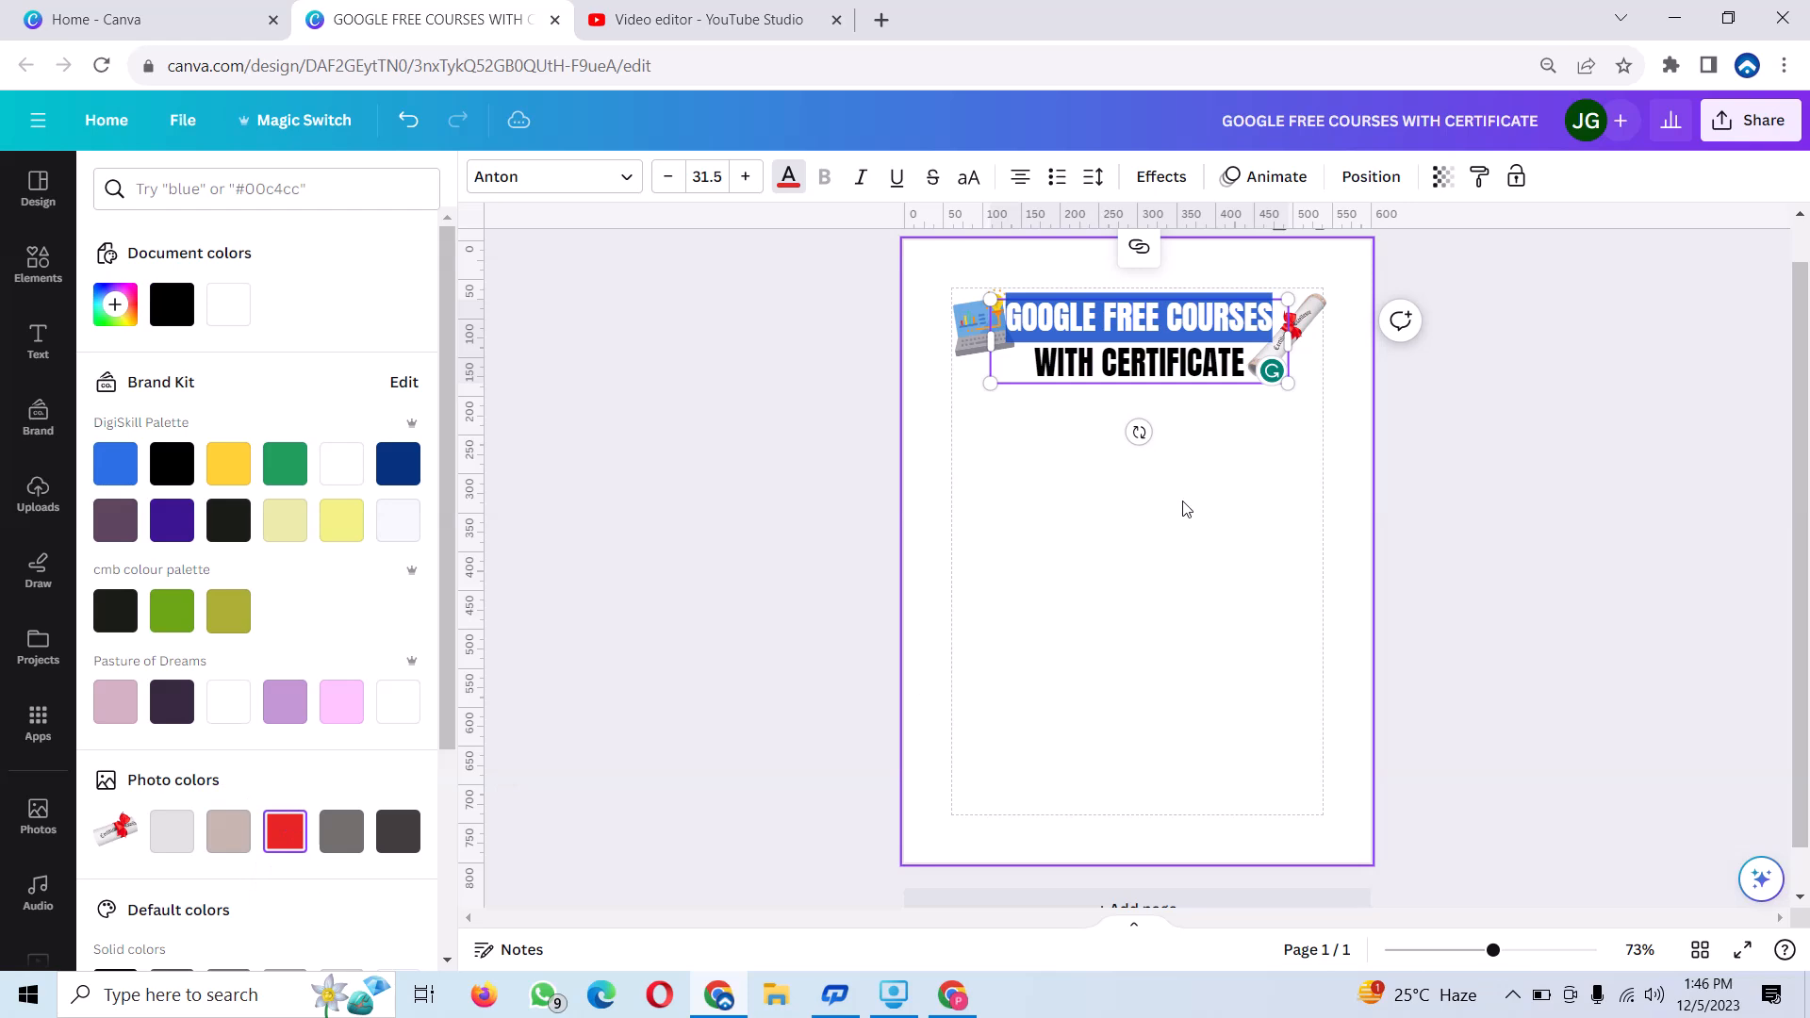
pyautogui.click(1187, 462)
pyautogui.click(1139, 361)
pyautogui.click(1153, 433)
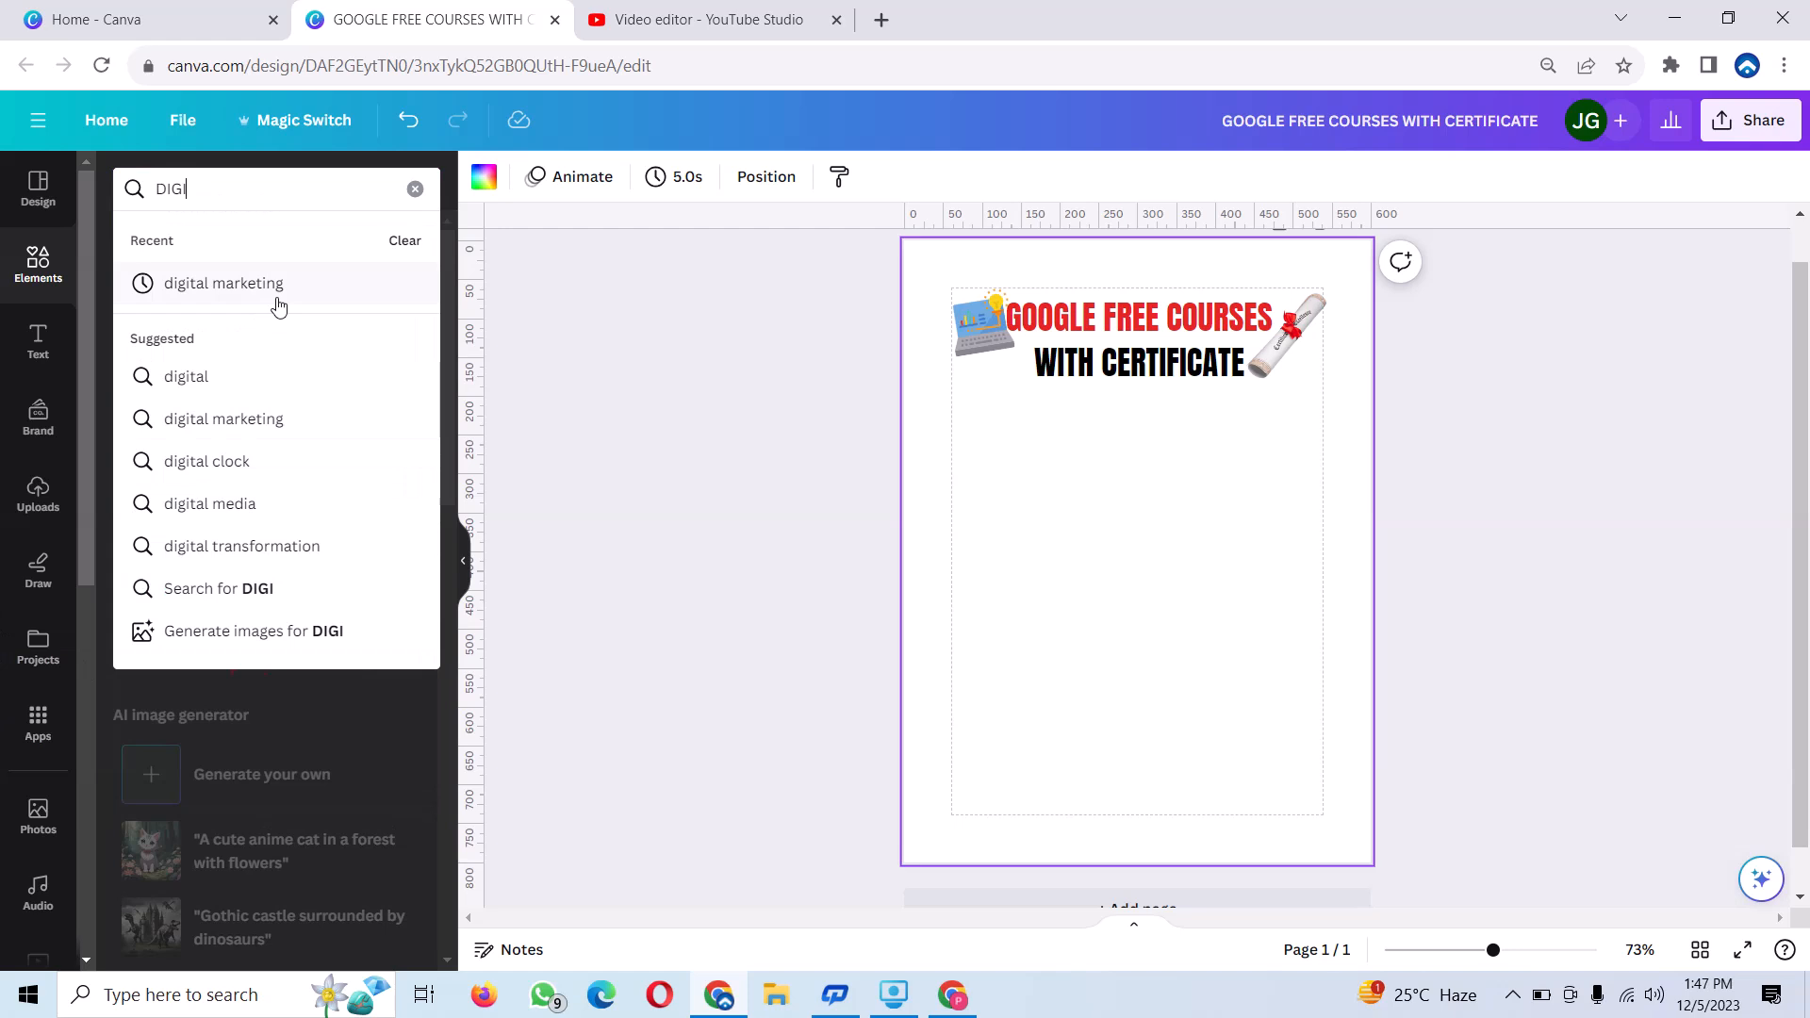
# Search the elements for "digital marketing" and look through its photos for a suitable course image.
pyautogui.click(290, 295)
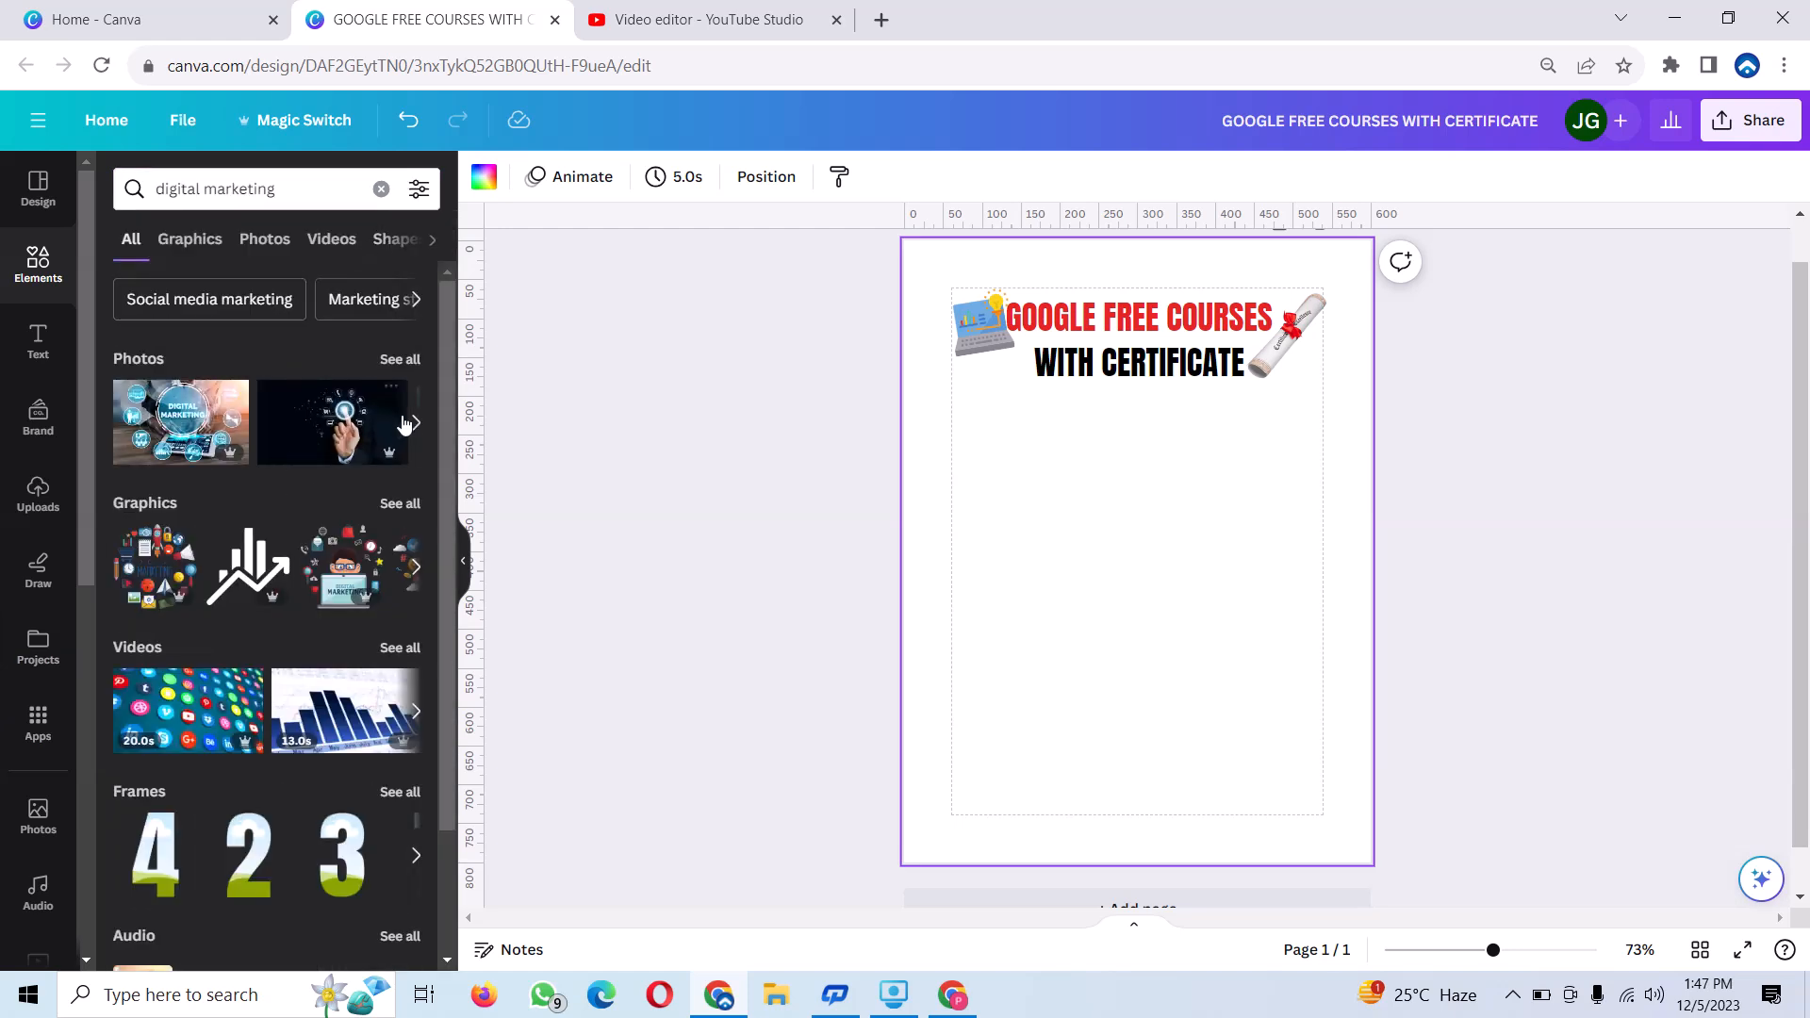
pyautogui.click(402, 360)
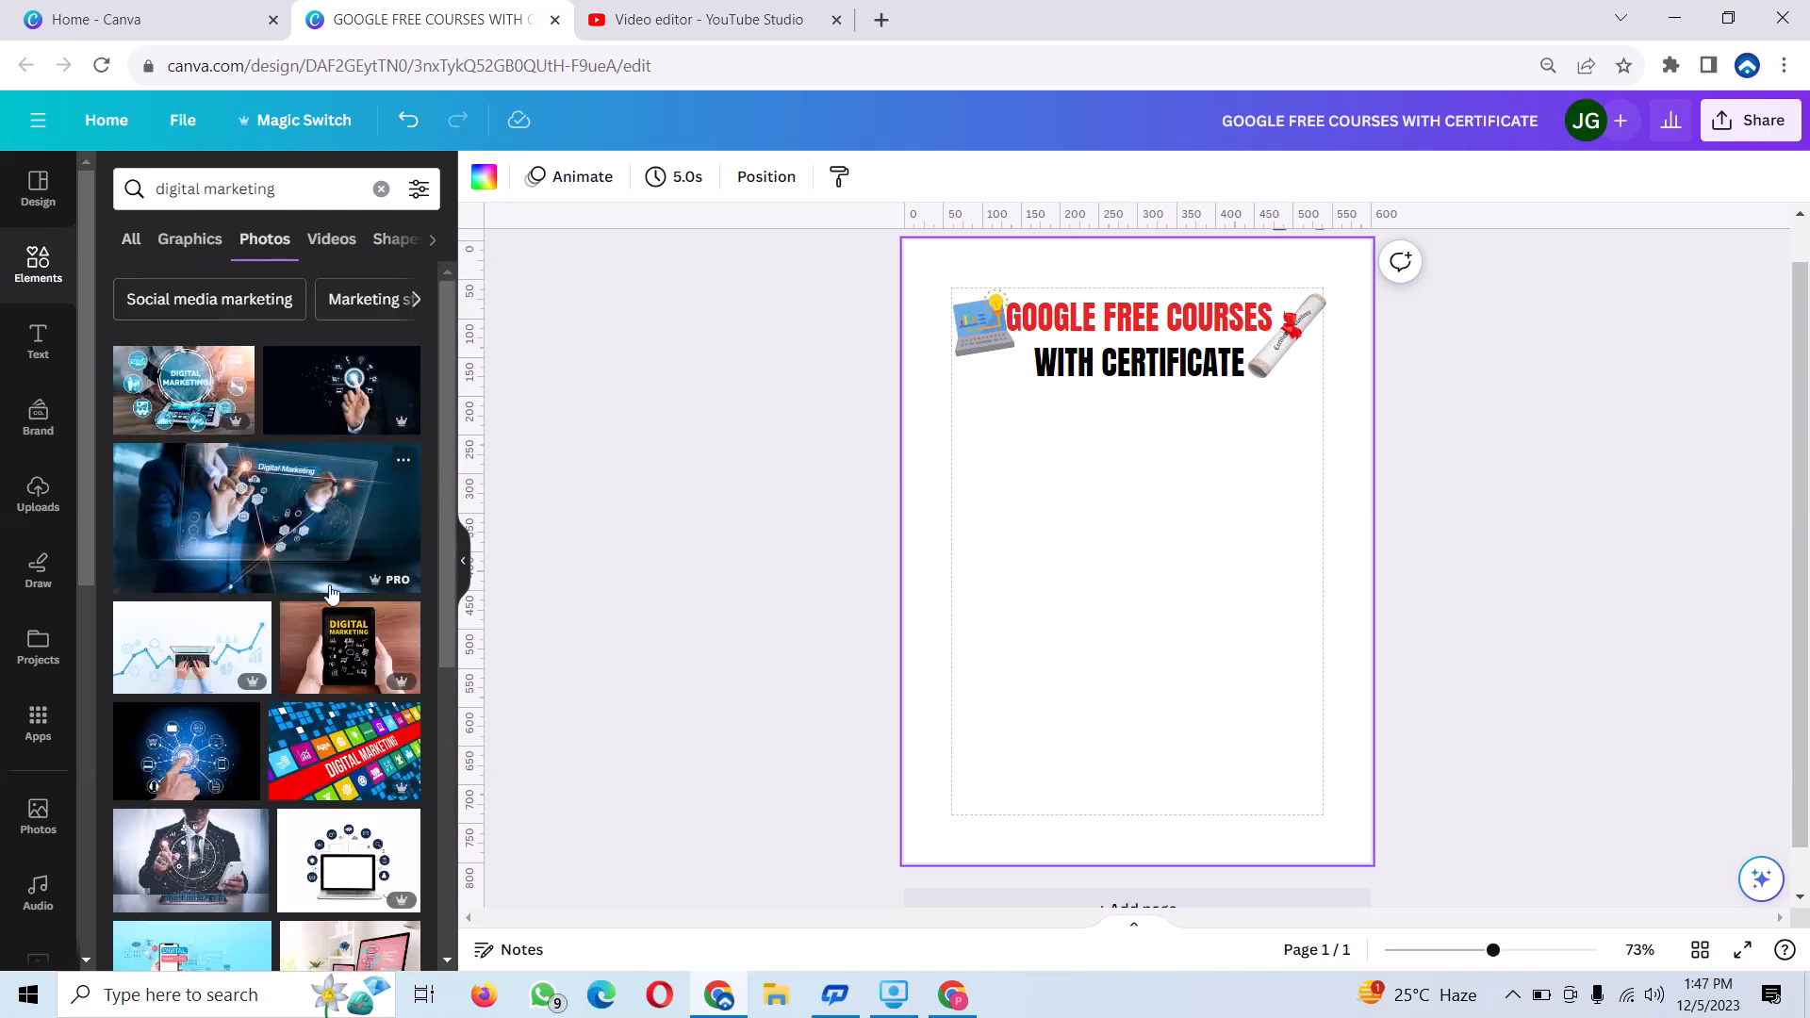
pyautogui.scroll(-3, 276, 611)
pyautogui.scroll(-5, 277, 611)
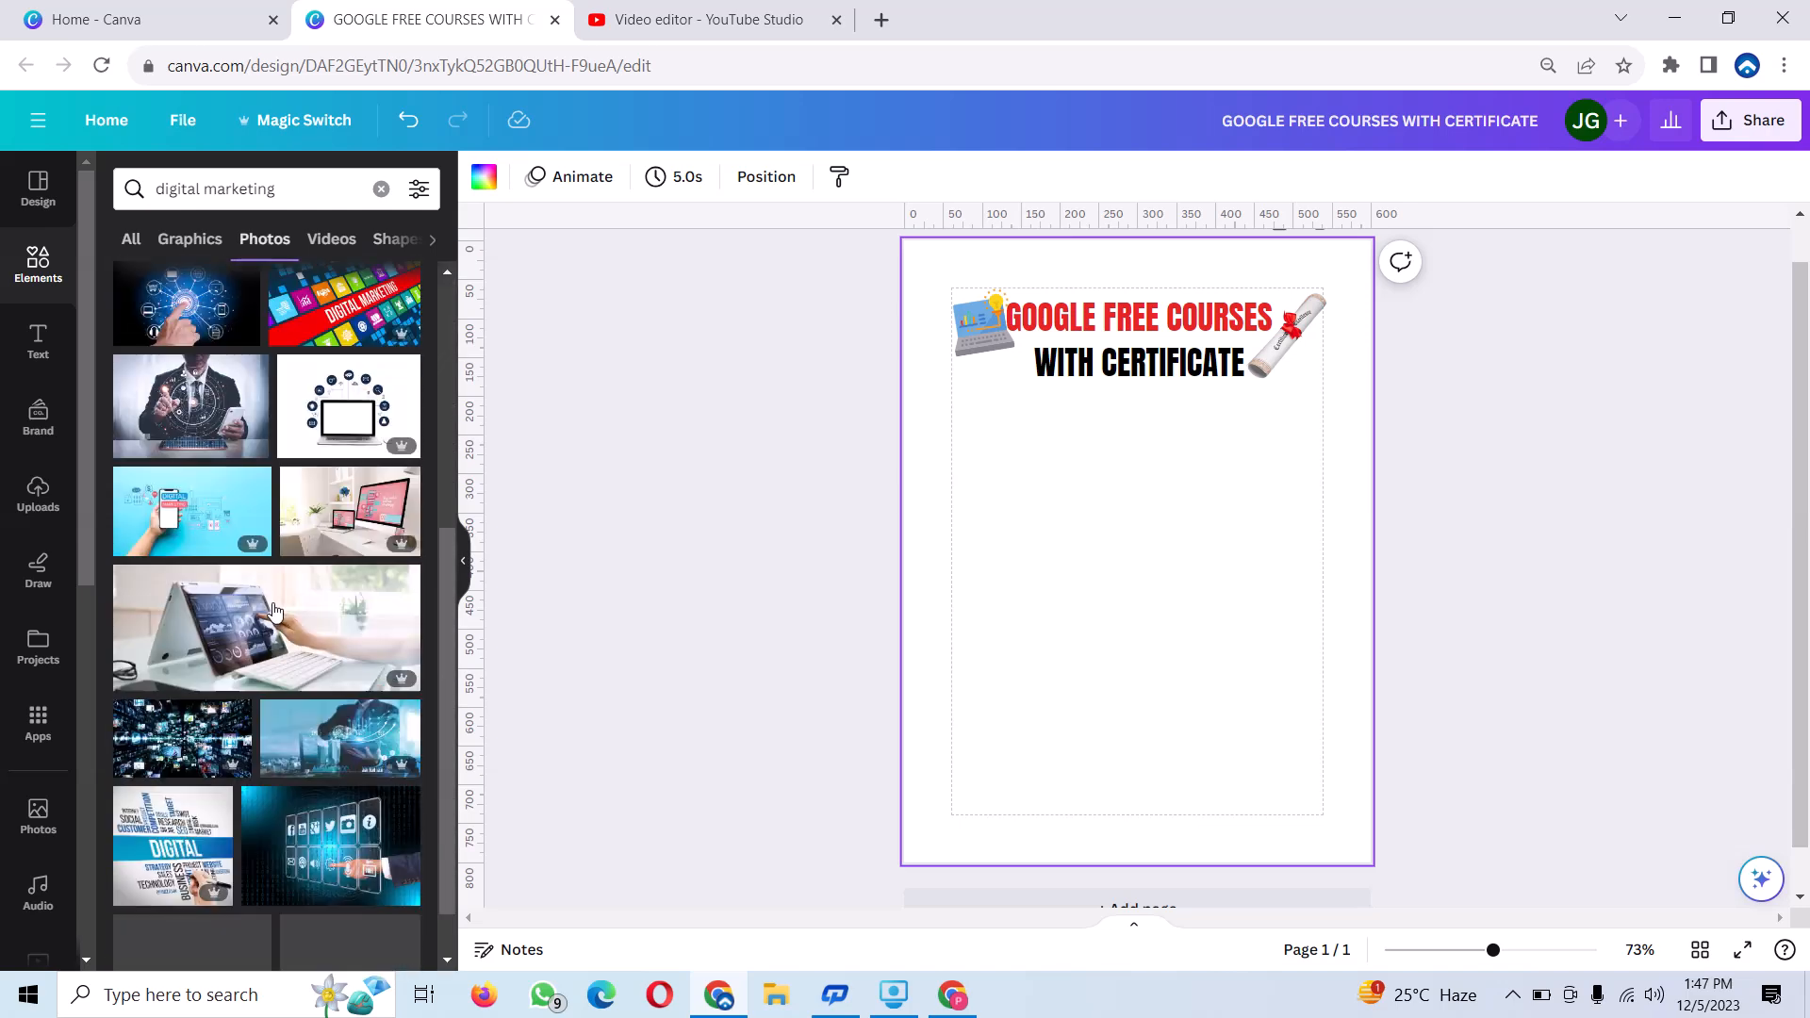
pyautogui.scroll(-5, 274, 613)
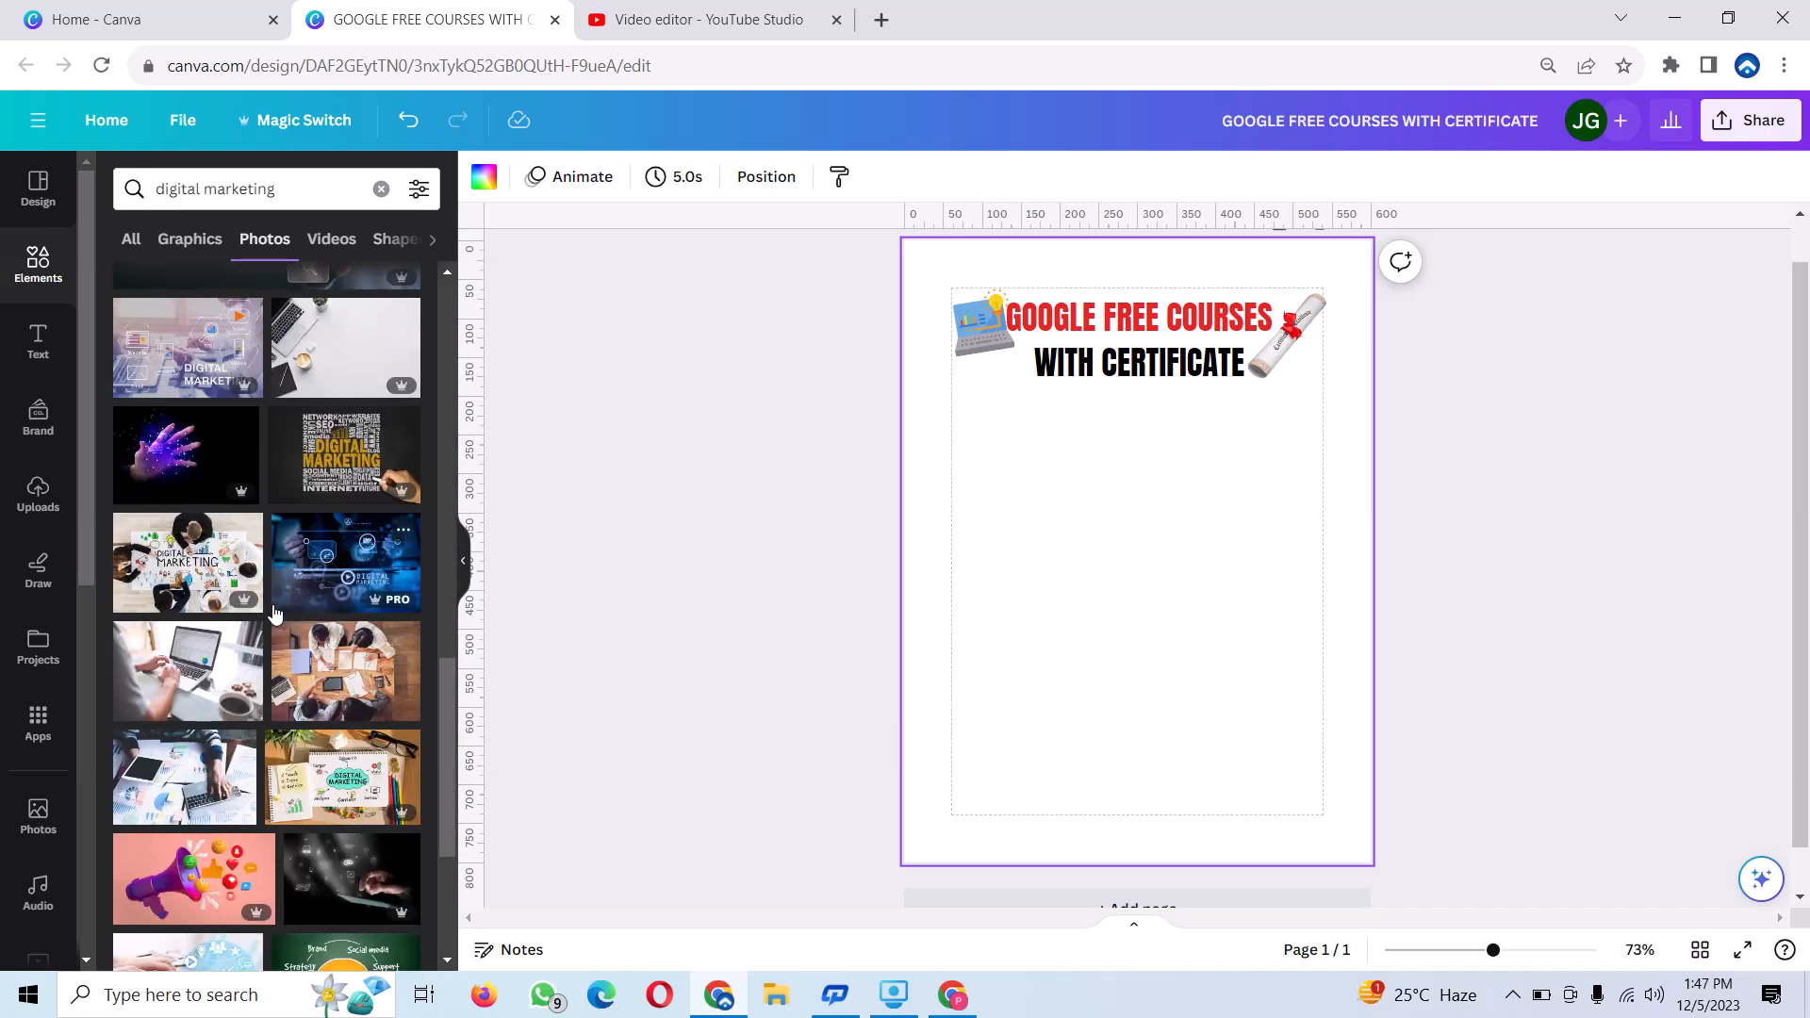
pyautogui.scroll(-5, 274, 613)
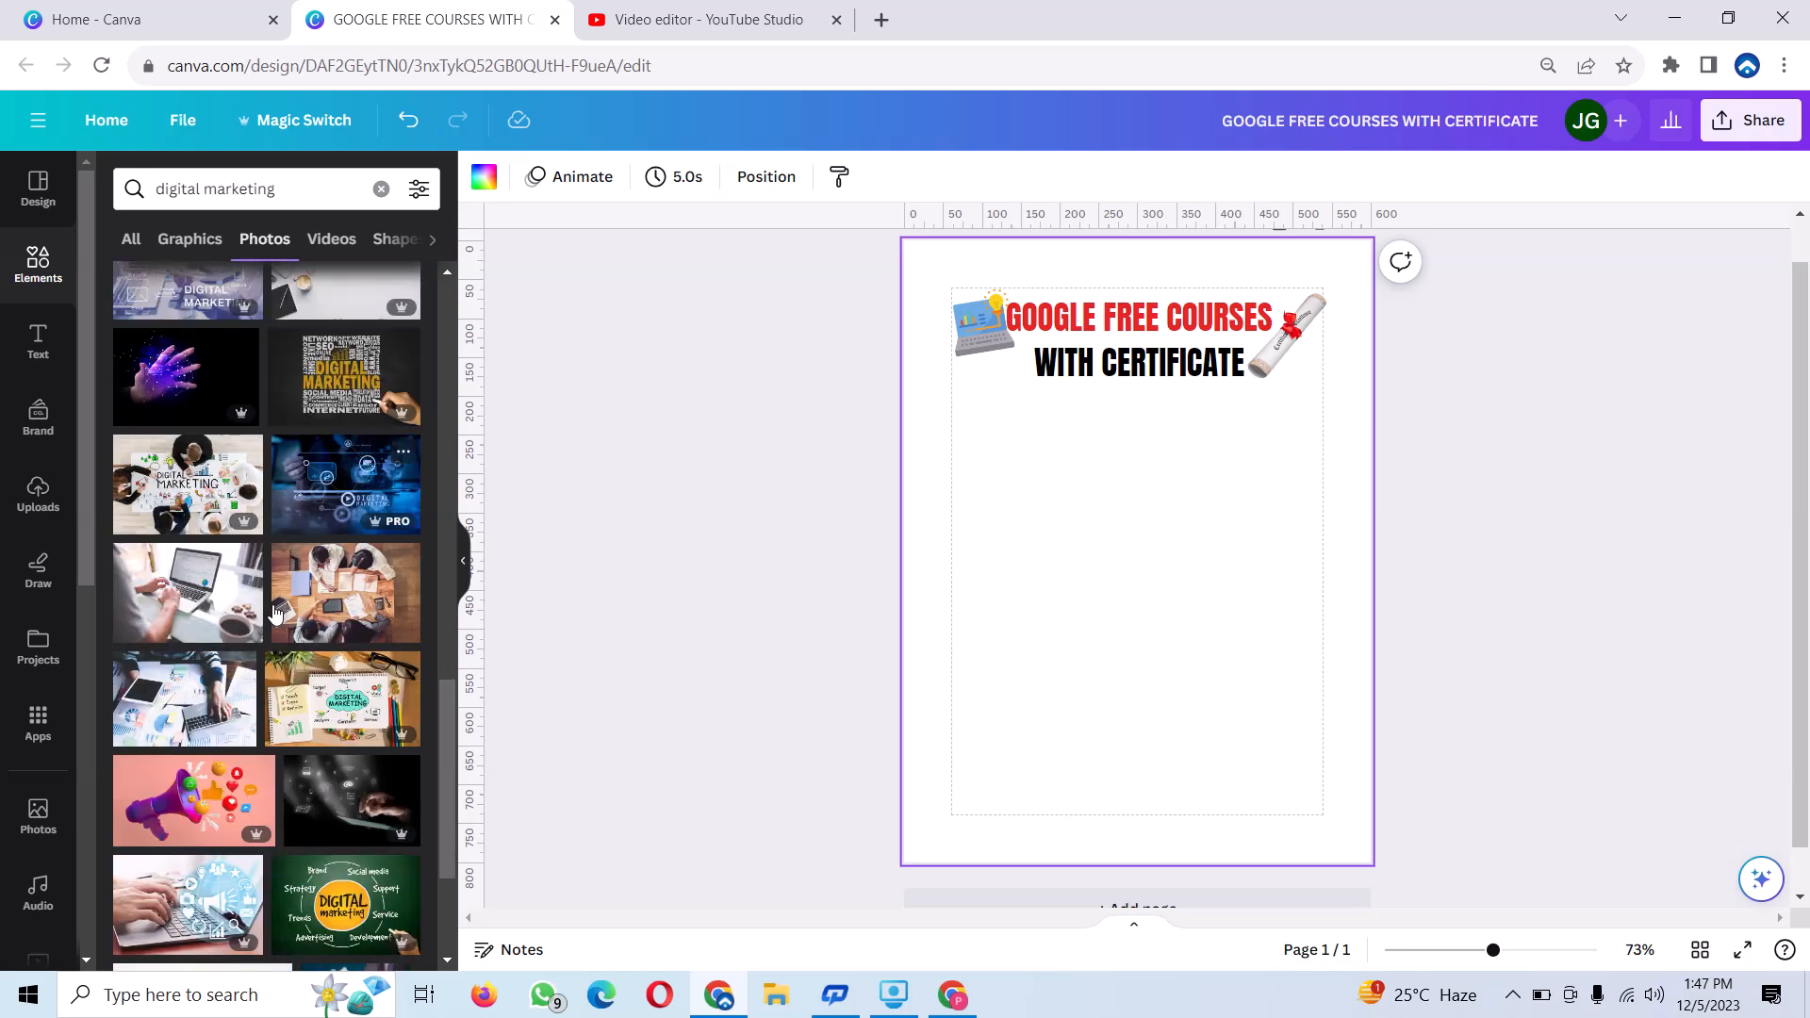
pyautogui.scroll(-4, 304, 742)
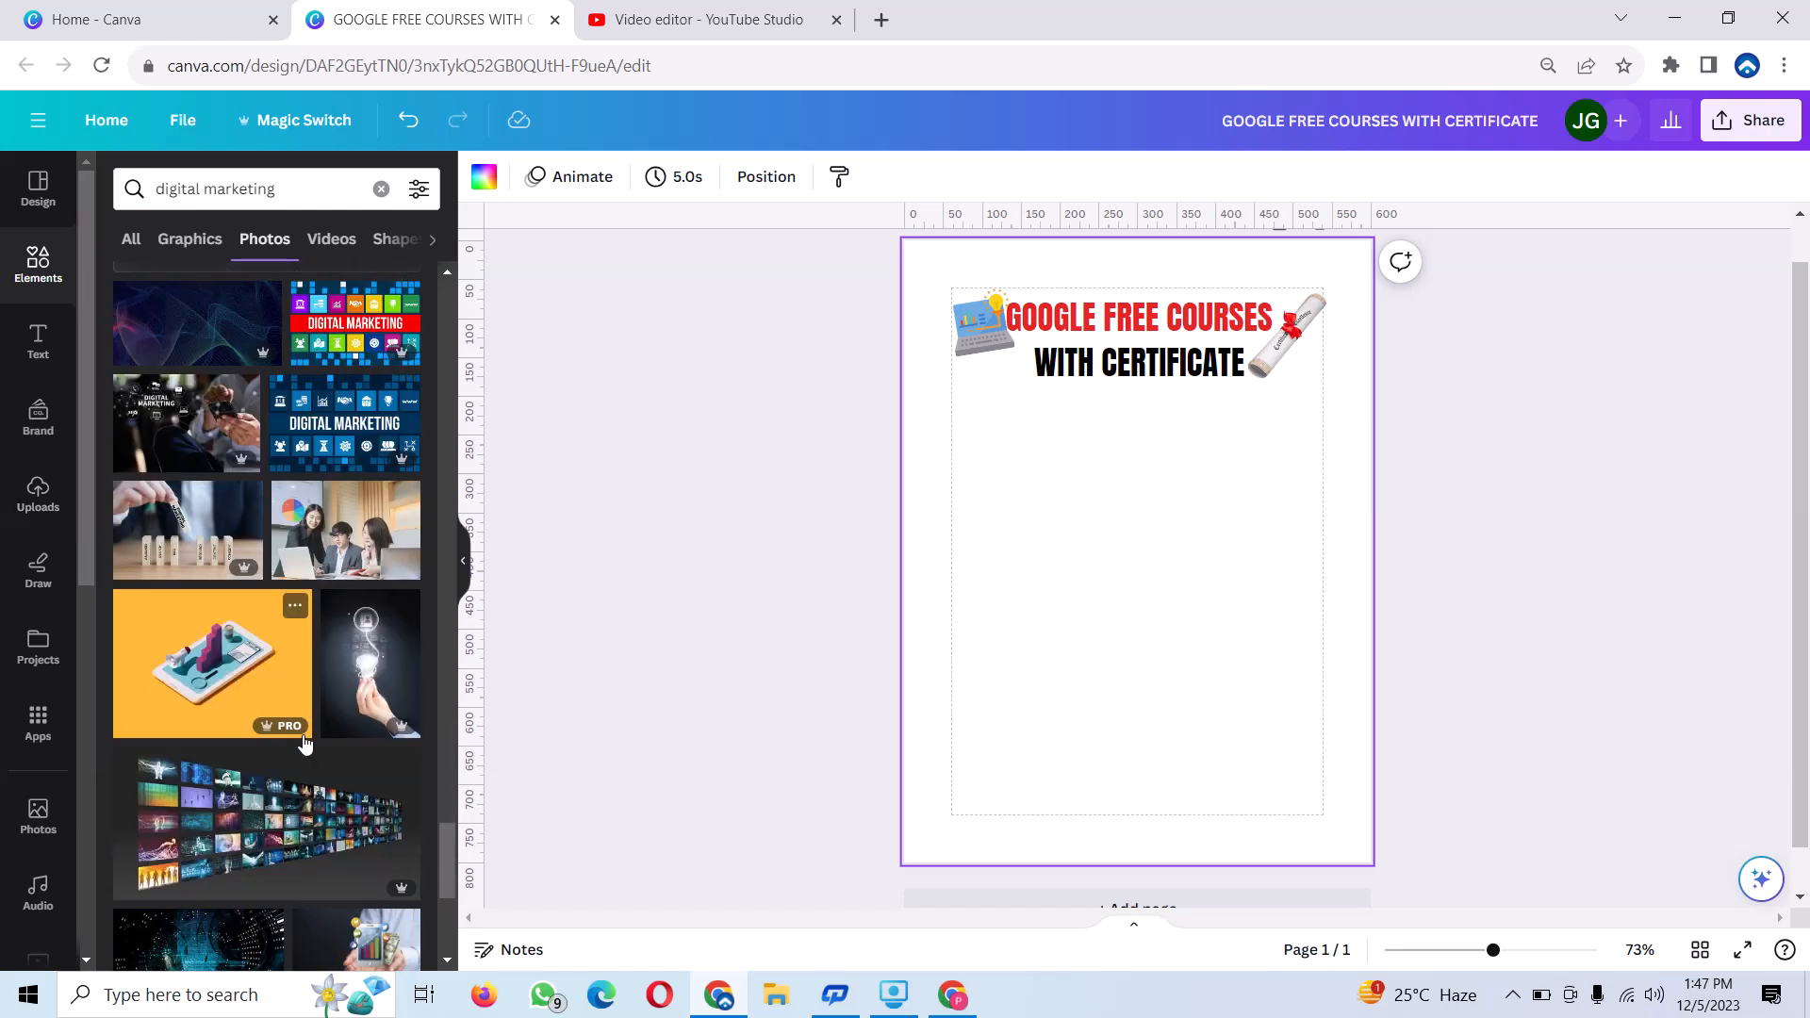
pyautogui.scroll(-5, 297, 726)
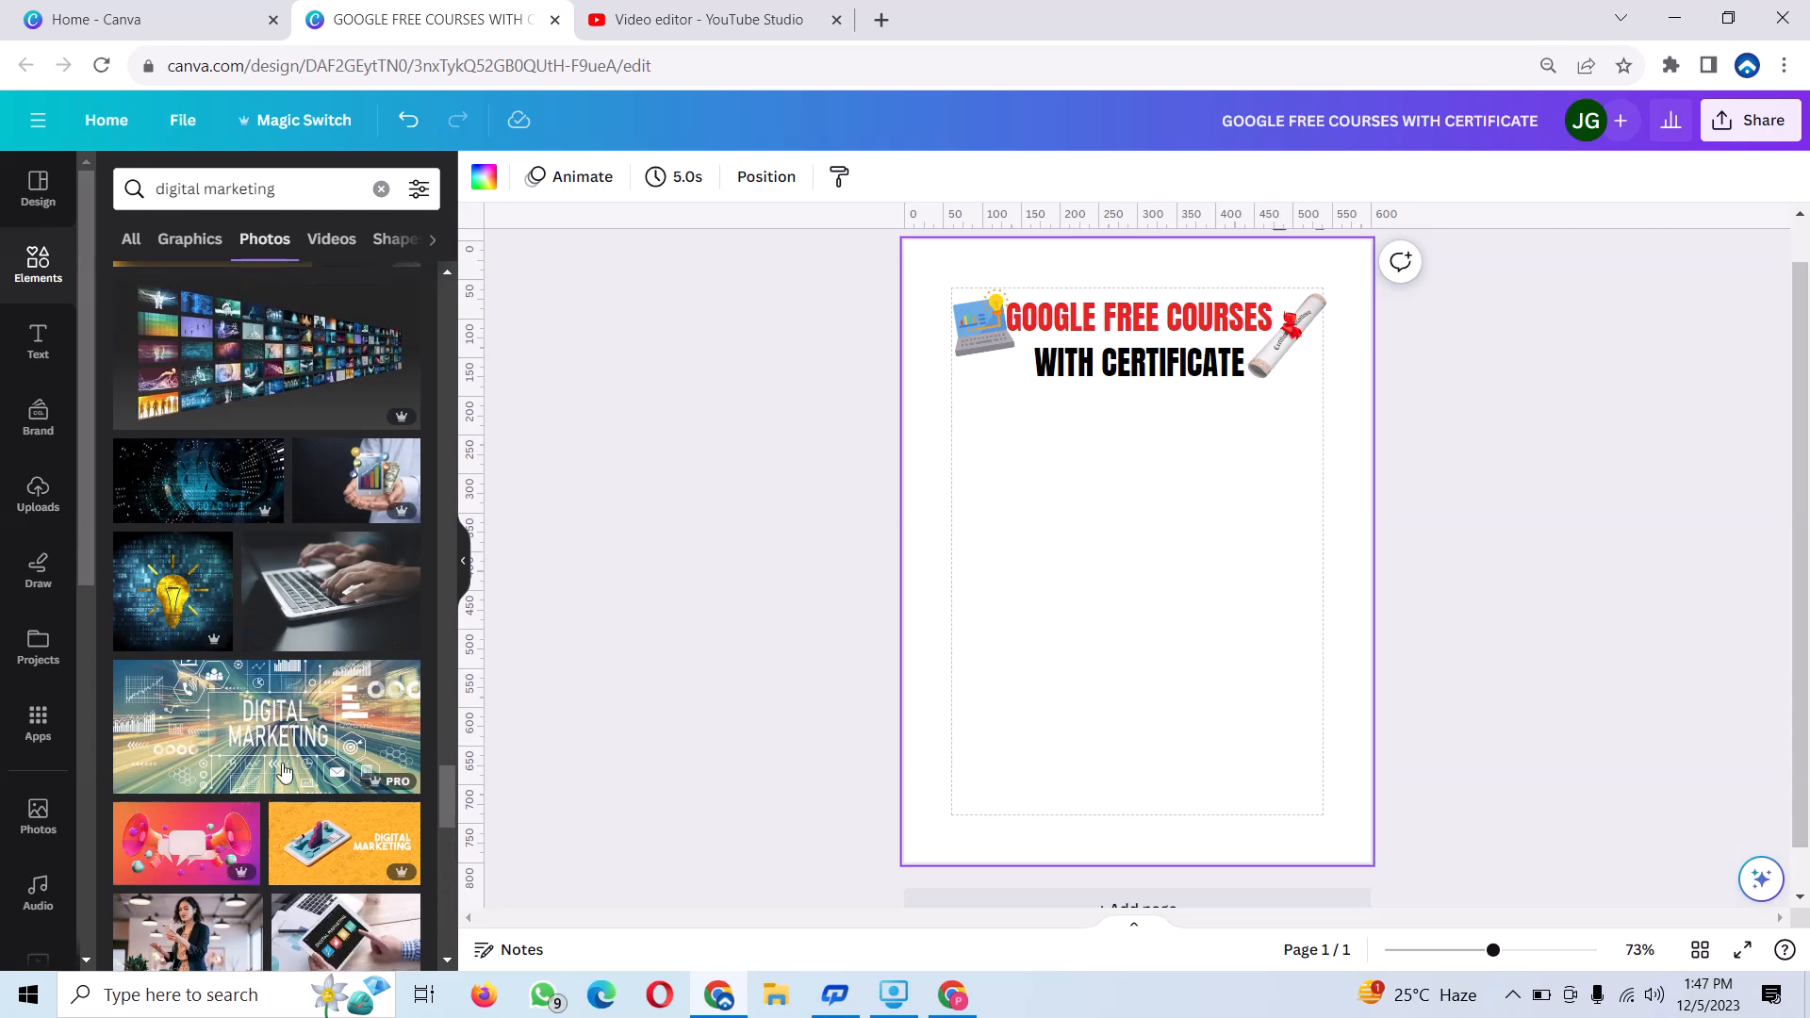
pyautogui.scroll(-3, 284, 769)
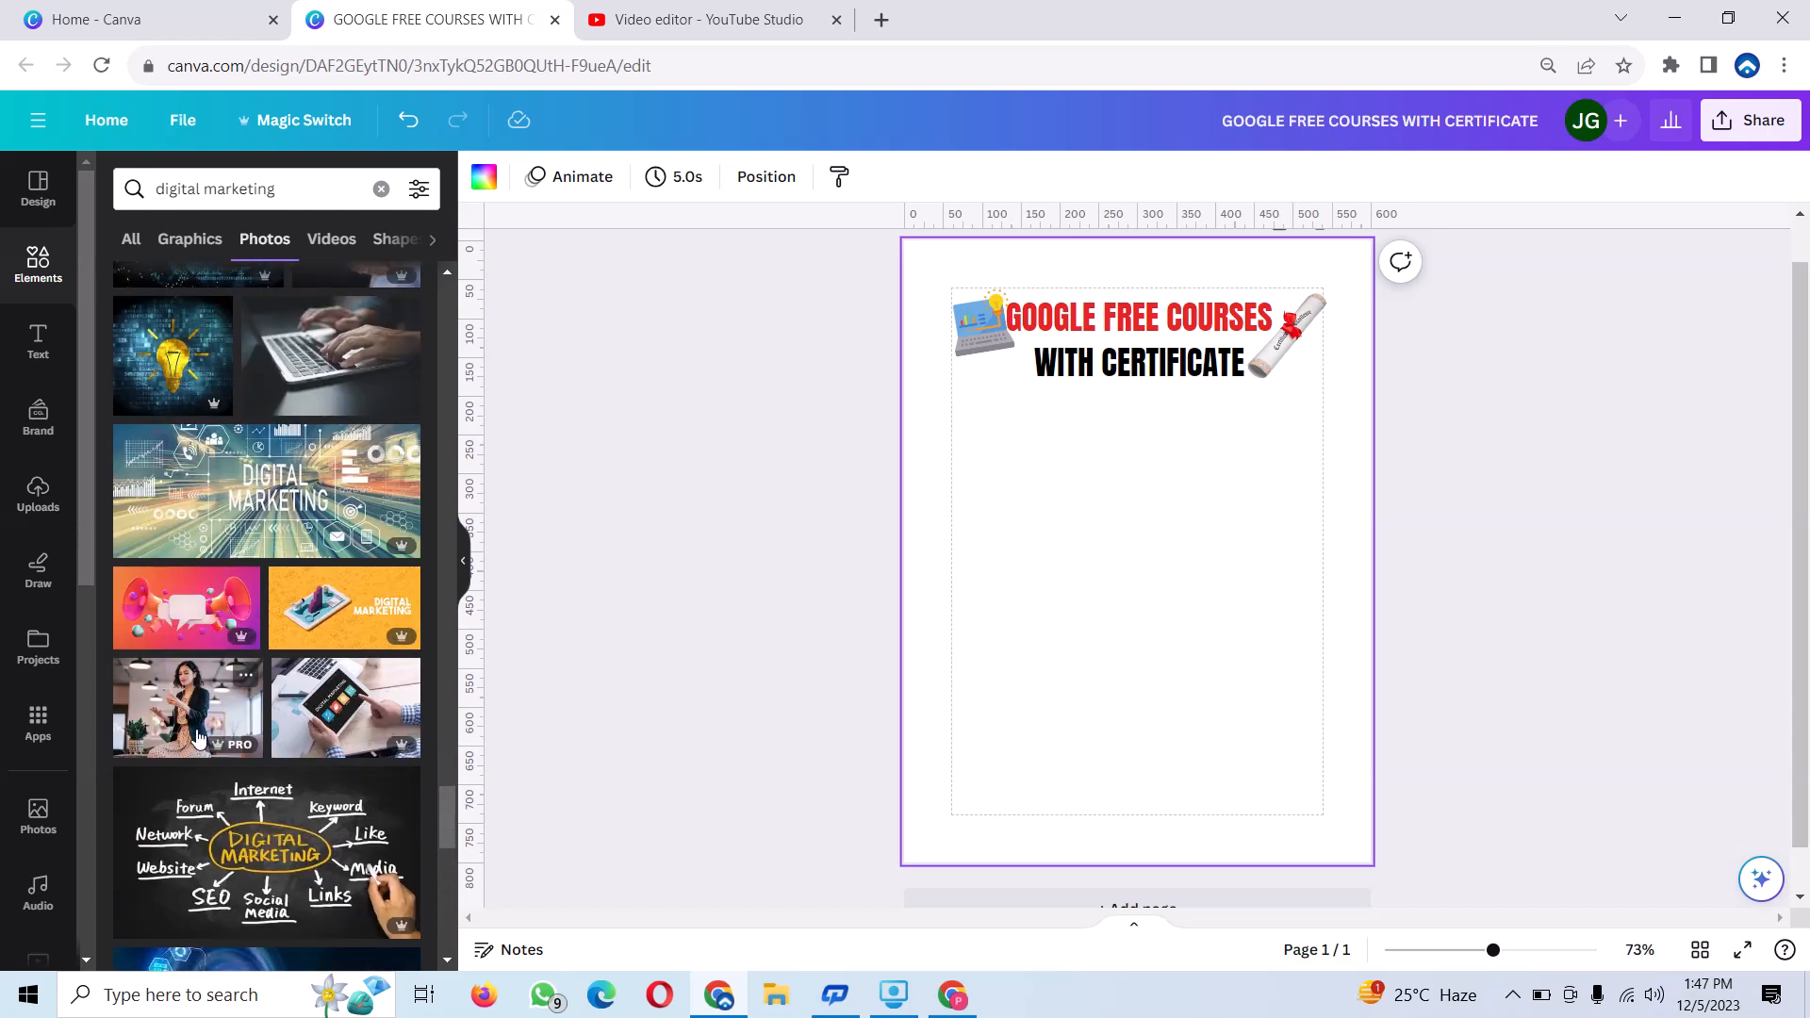
pyautogui.scroll(5, 198, 697)
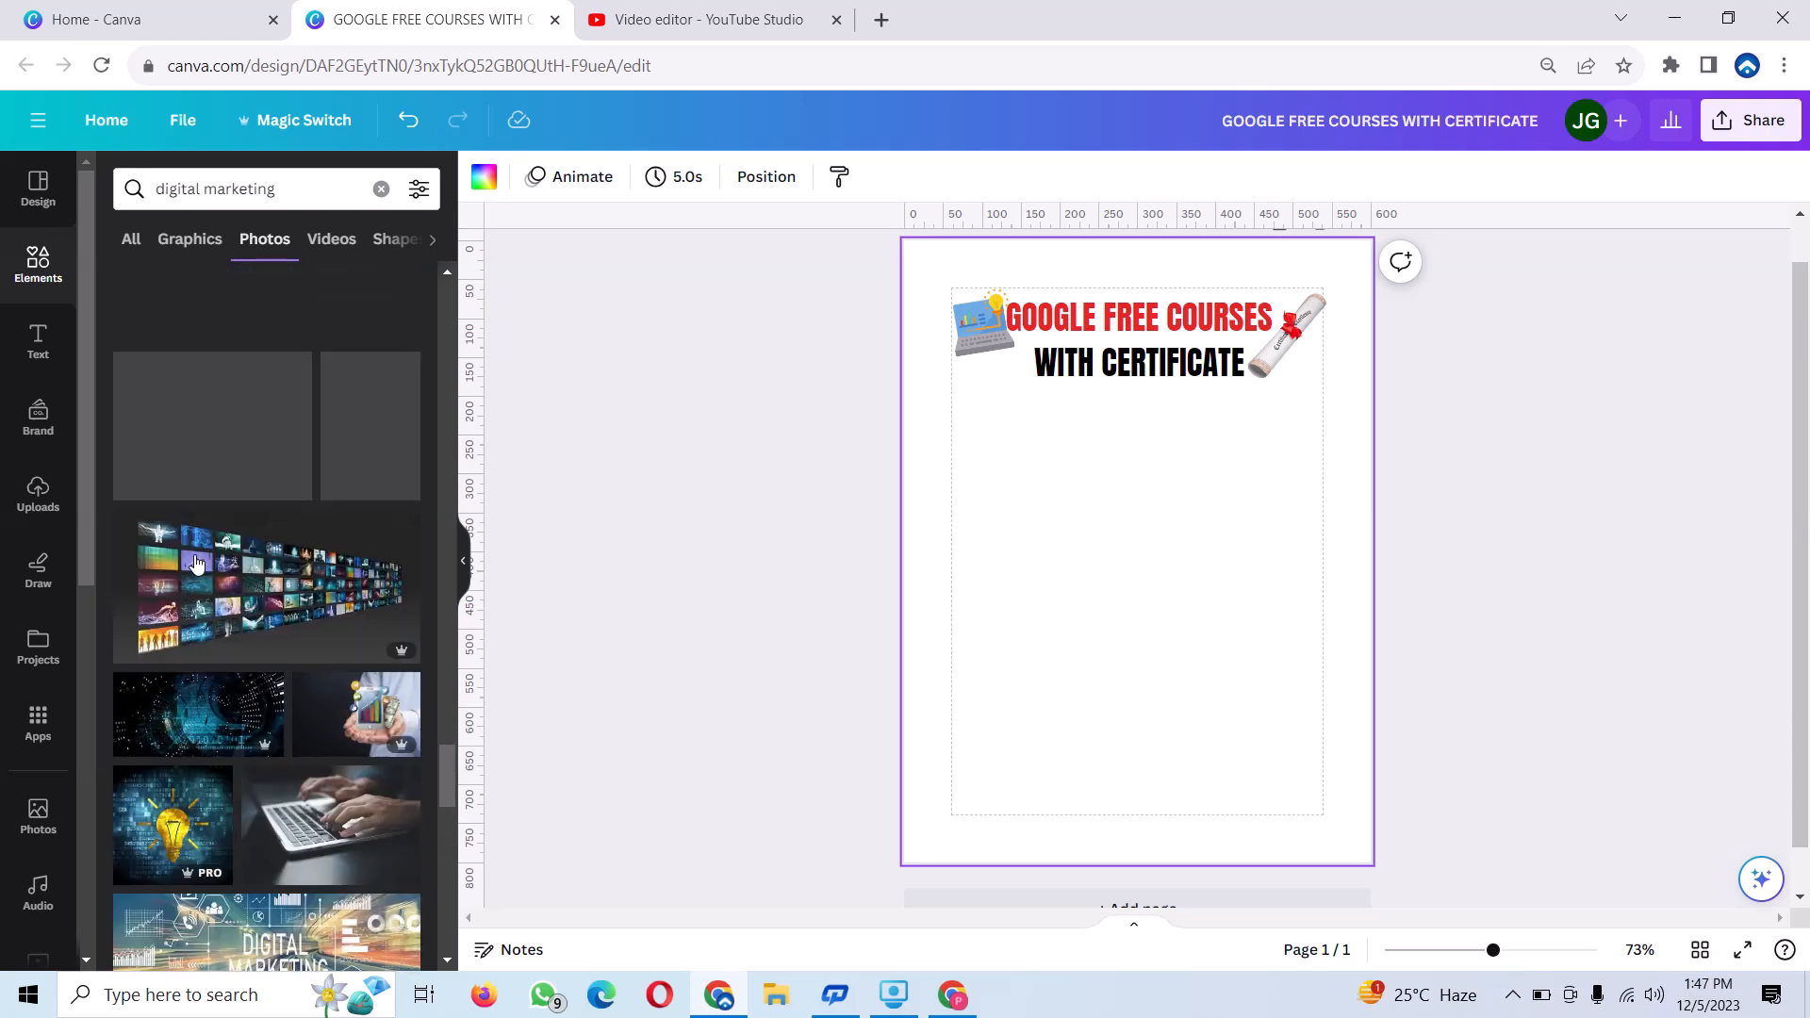
# Add the digital marketing graphic of a purple laptop and megaphone, shrink it to icon size and place it below the heading's left end.
pyautogui.click(210, 240)
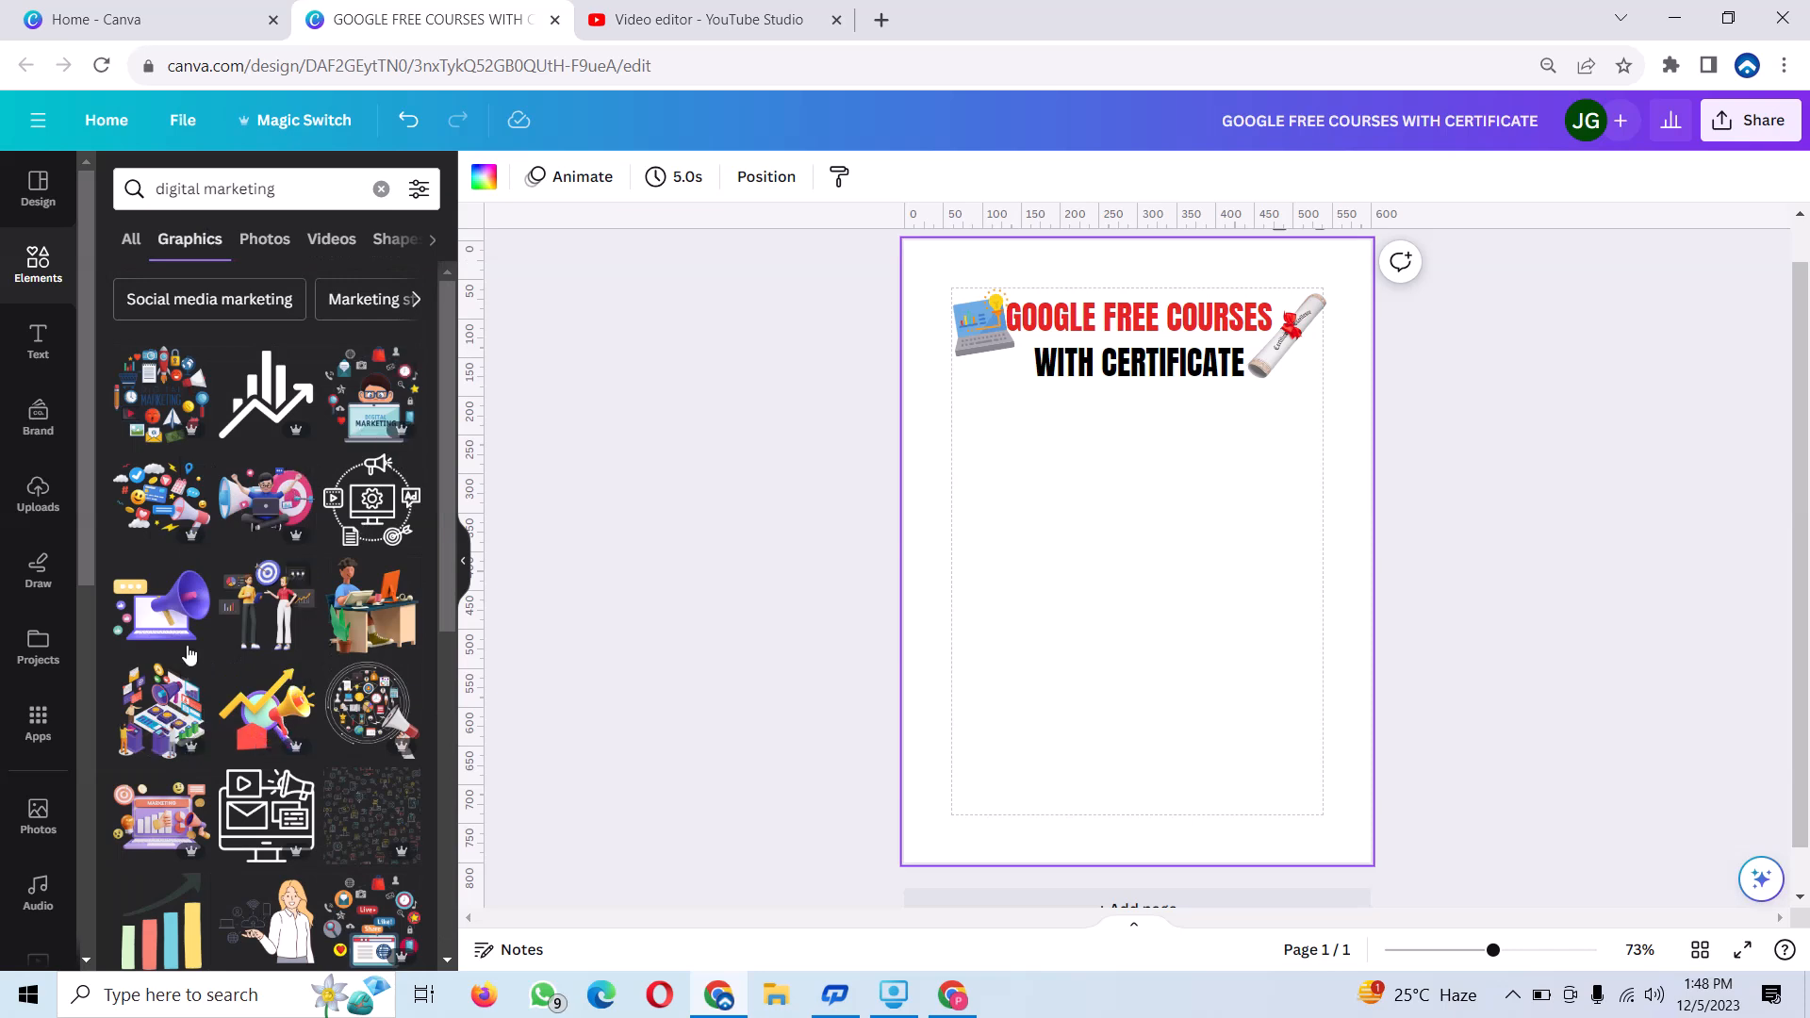
pyautogui.click(171, 622)
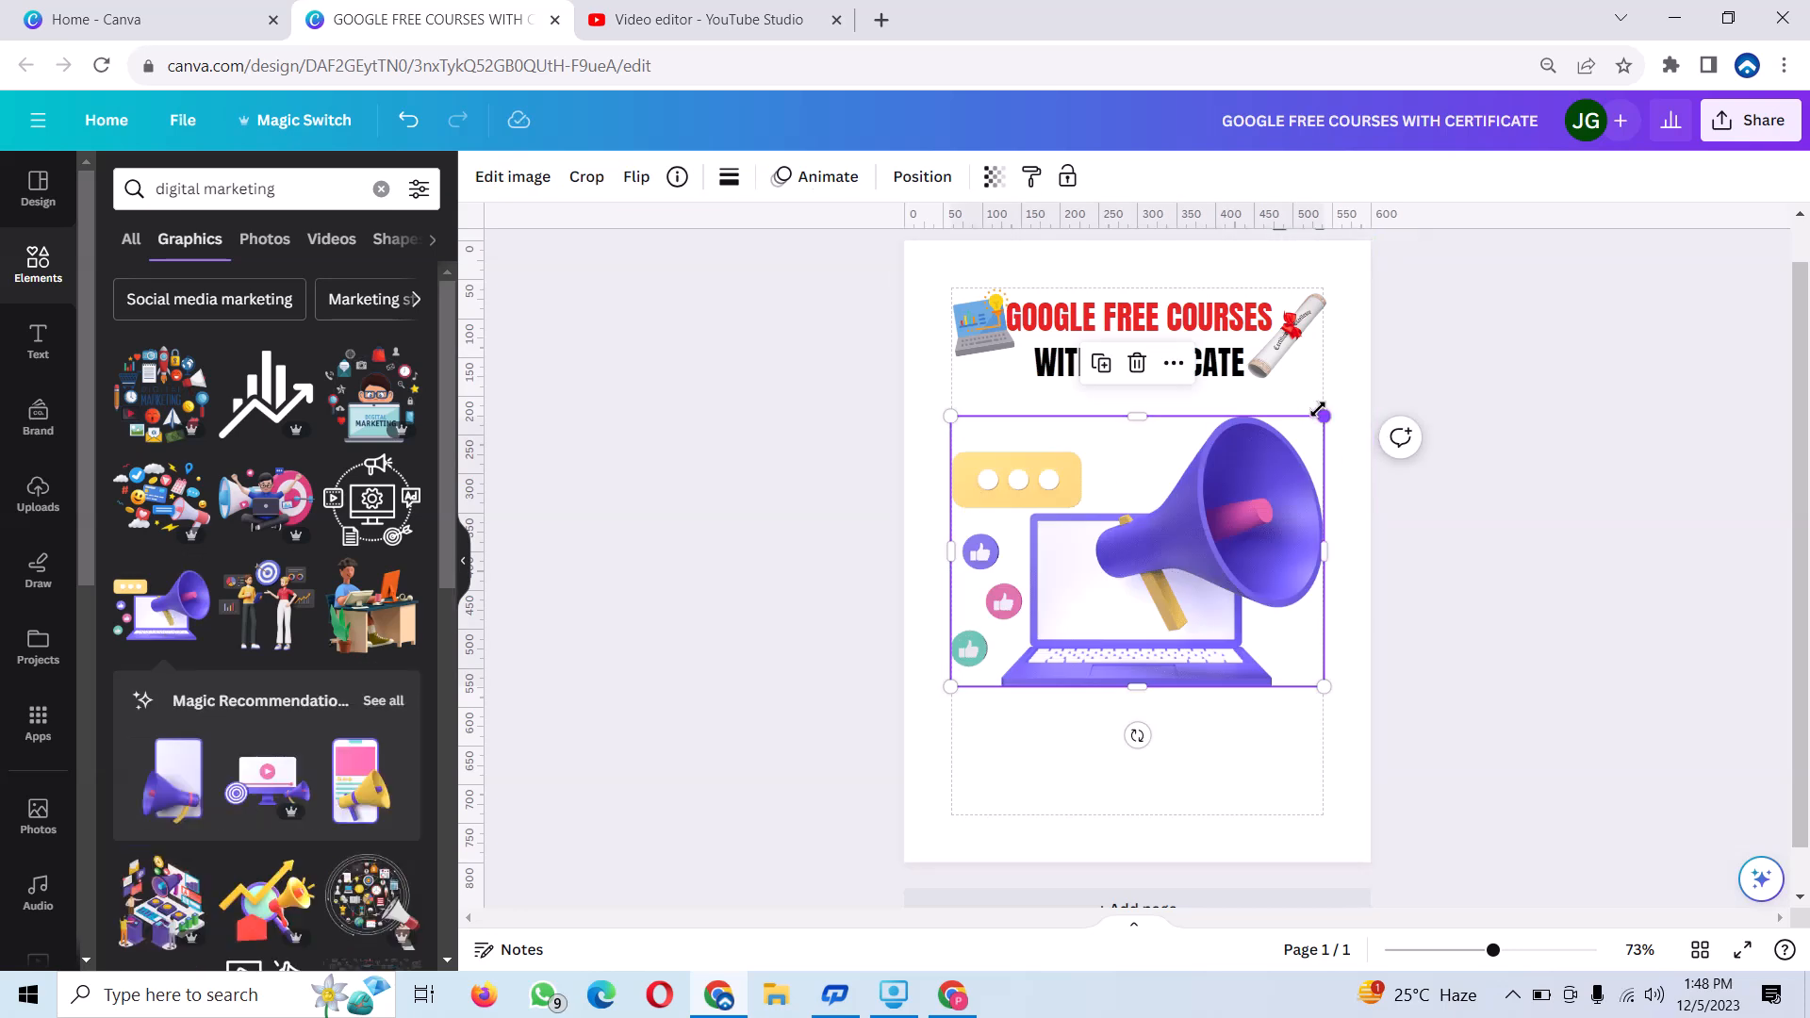
pyautogui.moveTo(1292, 455); pyautogui.dragTo(991, 592)
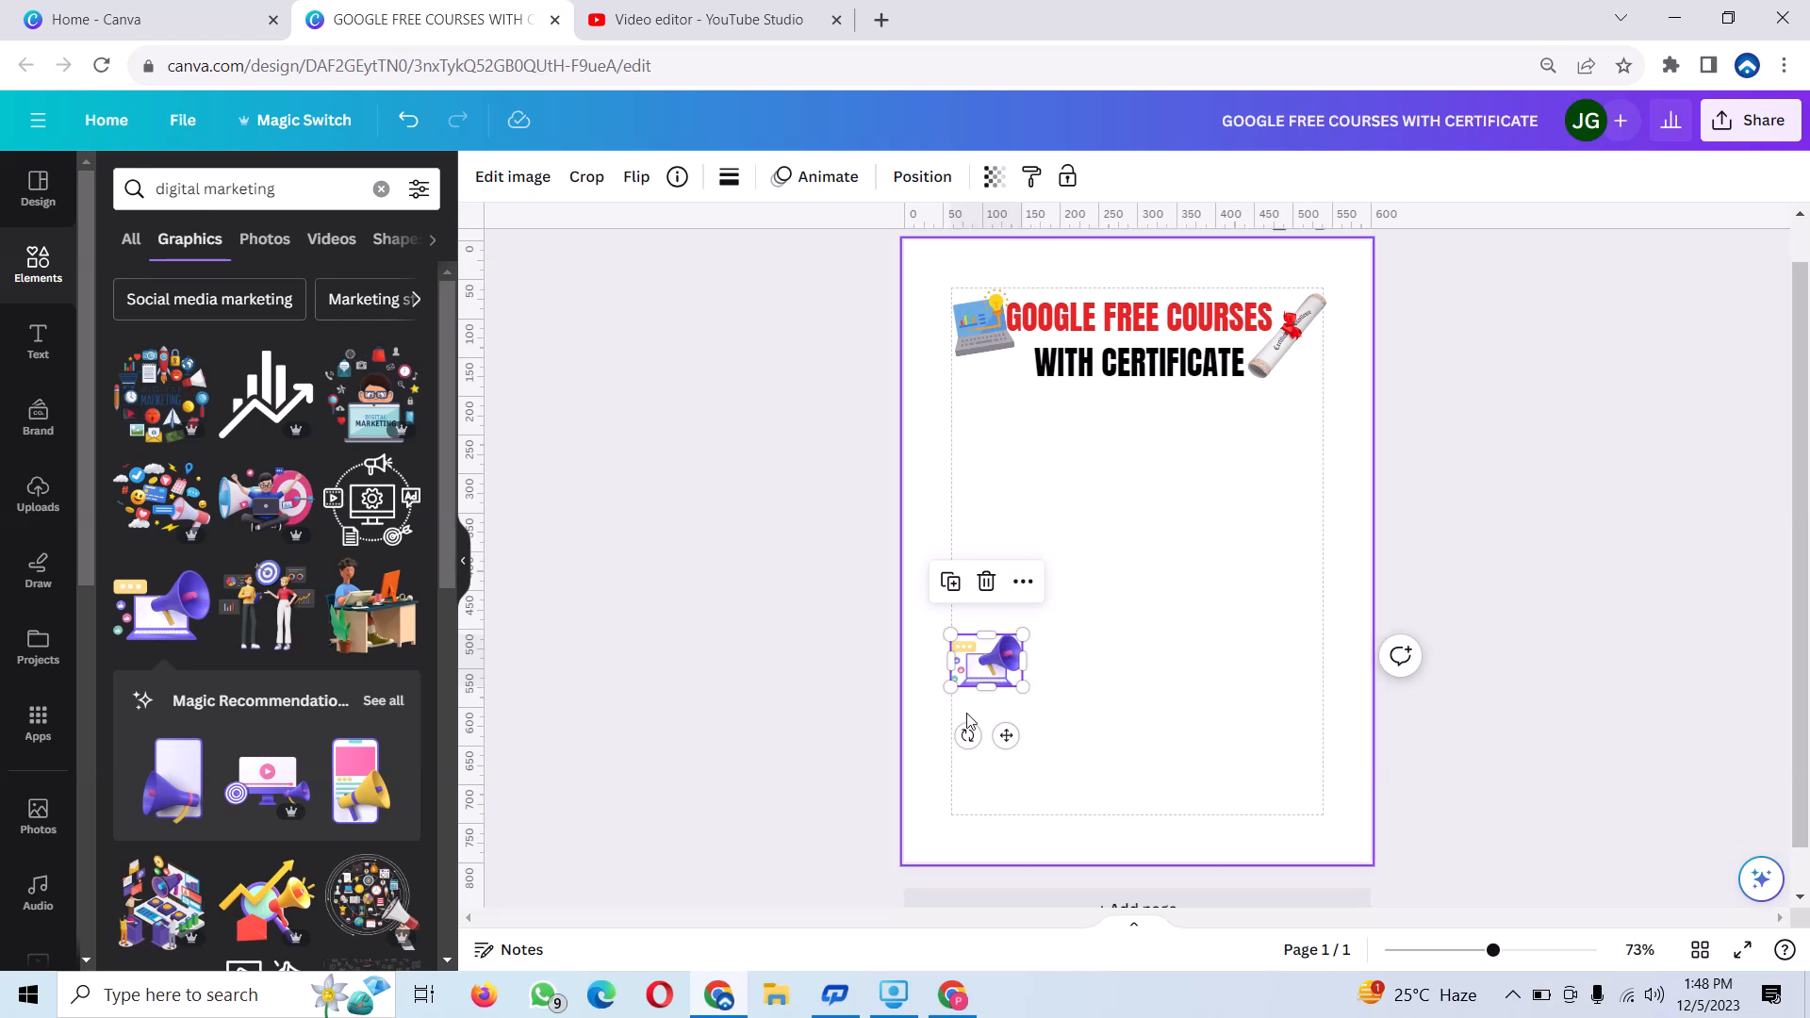
pyautogui.click(1131, 683)
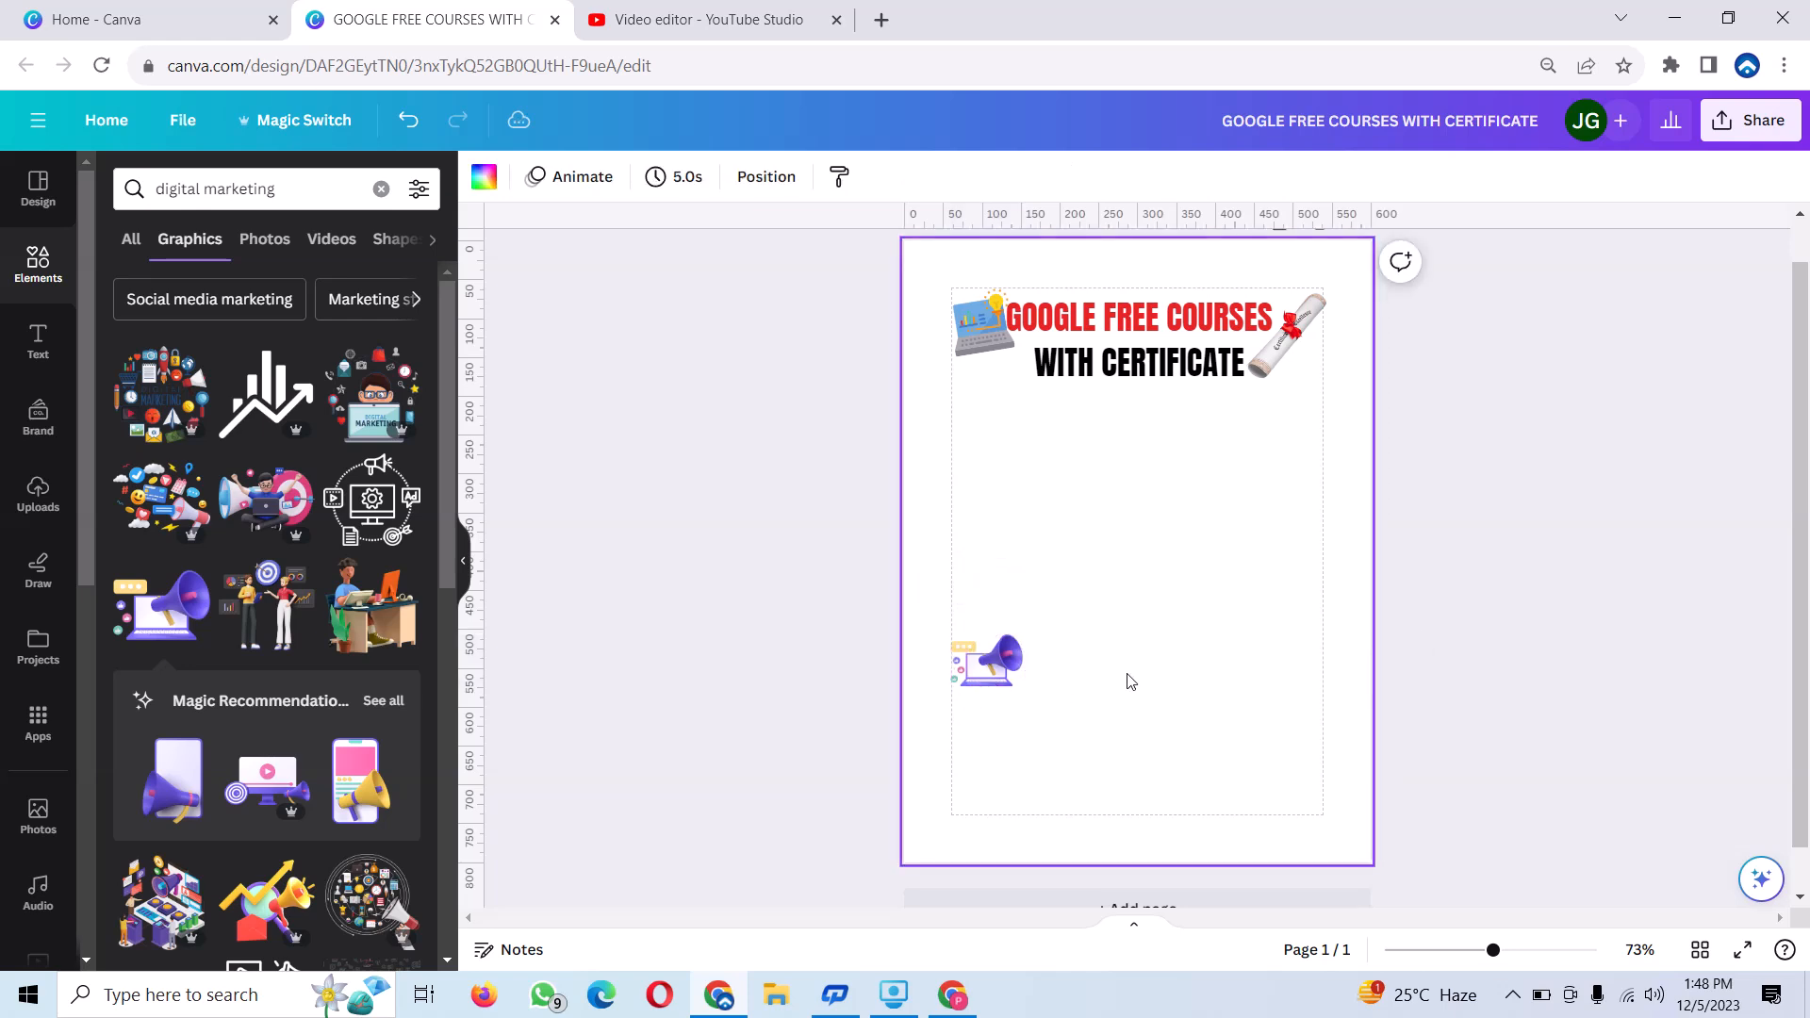
pyautogui.click(999, 669)
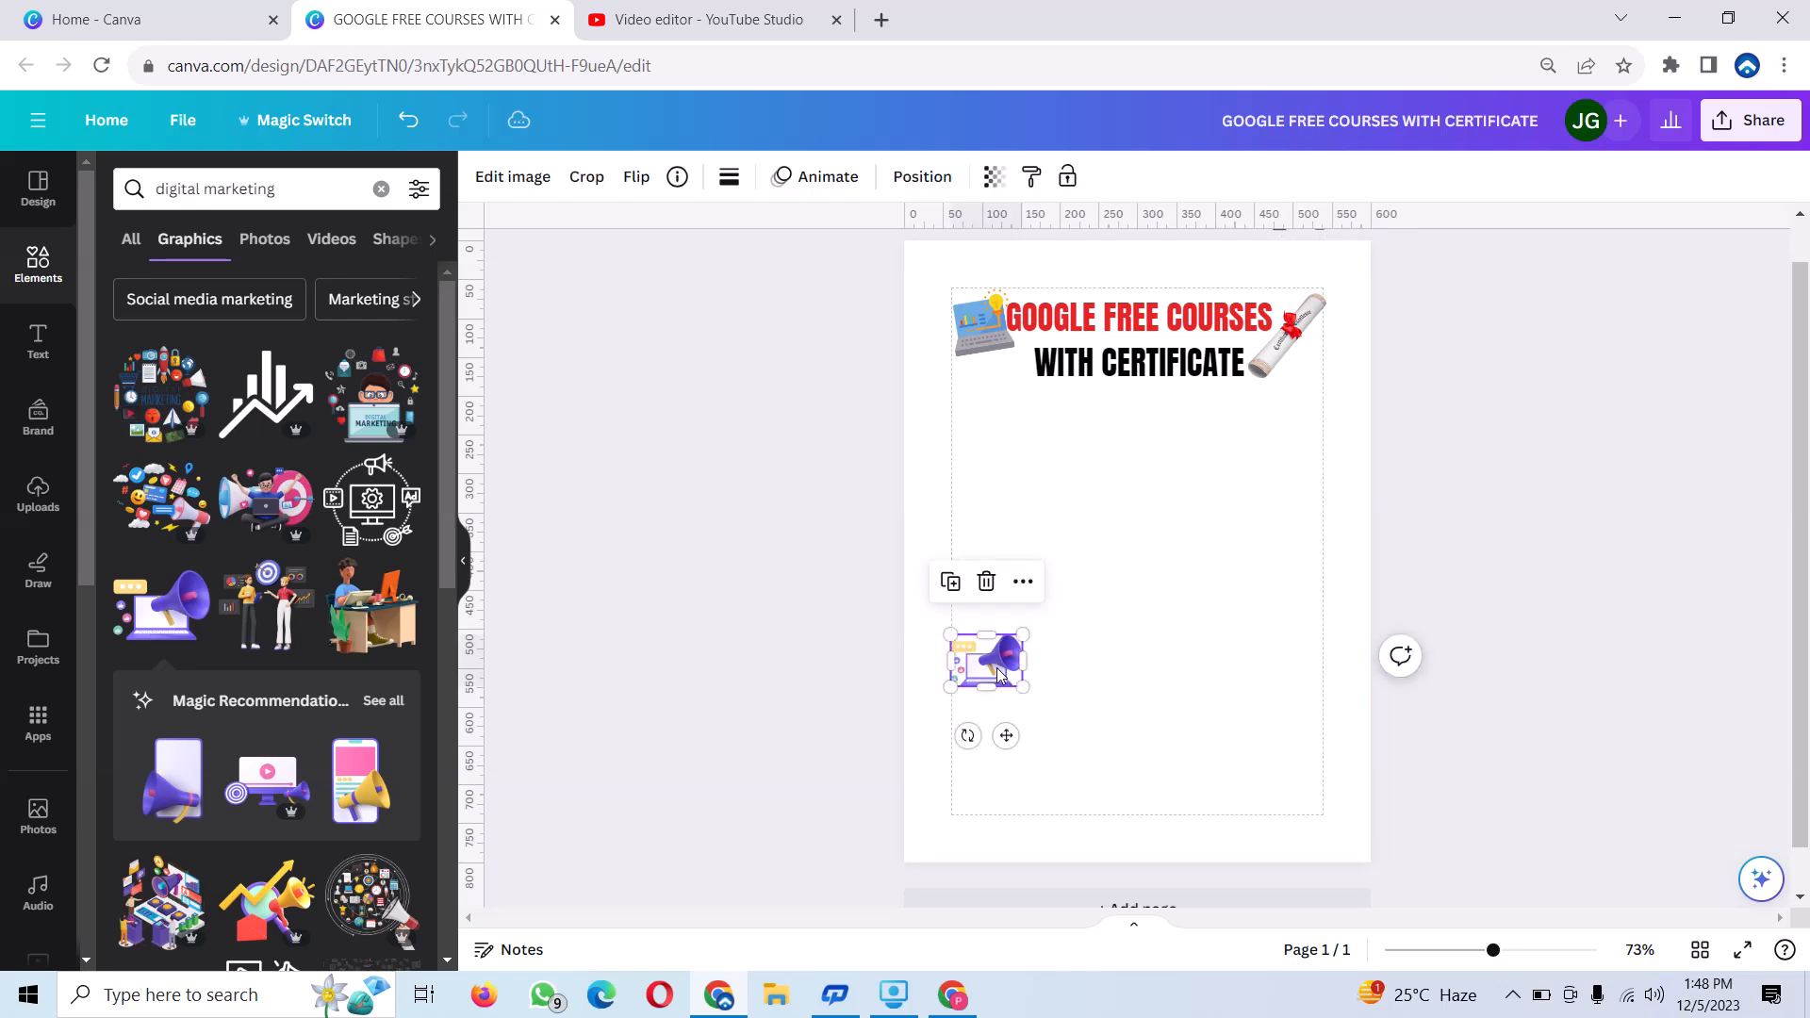
pyautogui.moveTo(988, 665); pyautogui.dragTo(1000, 446)
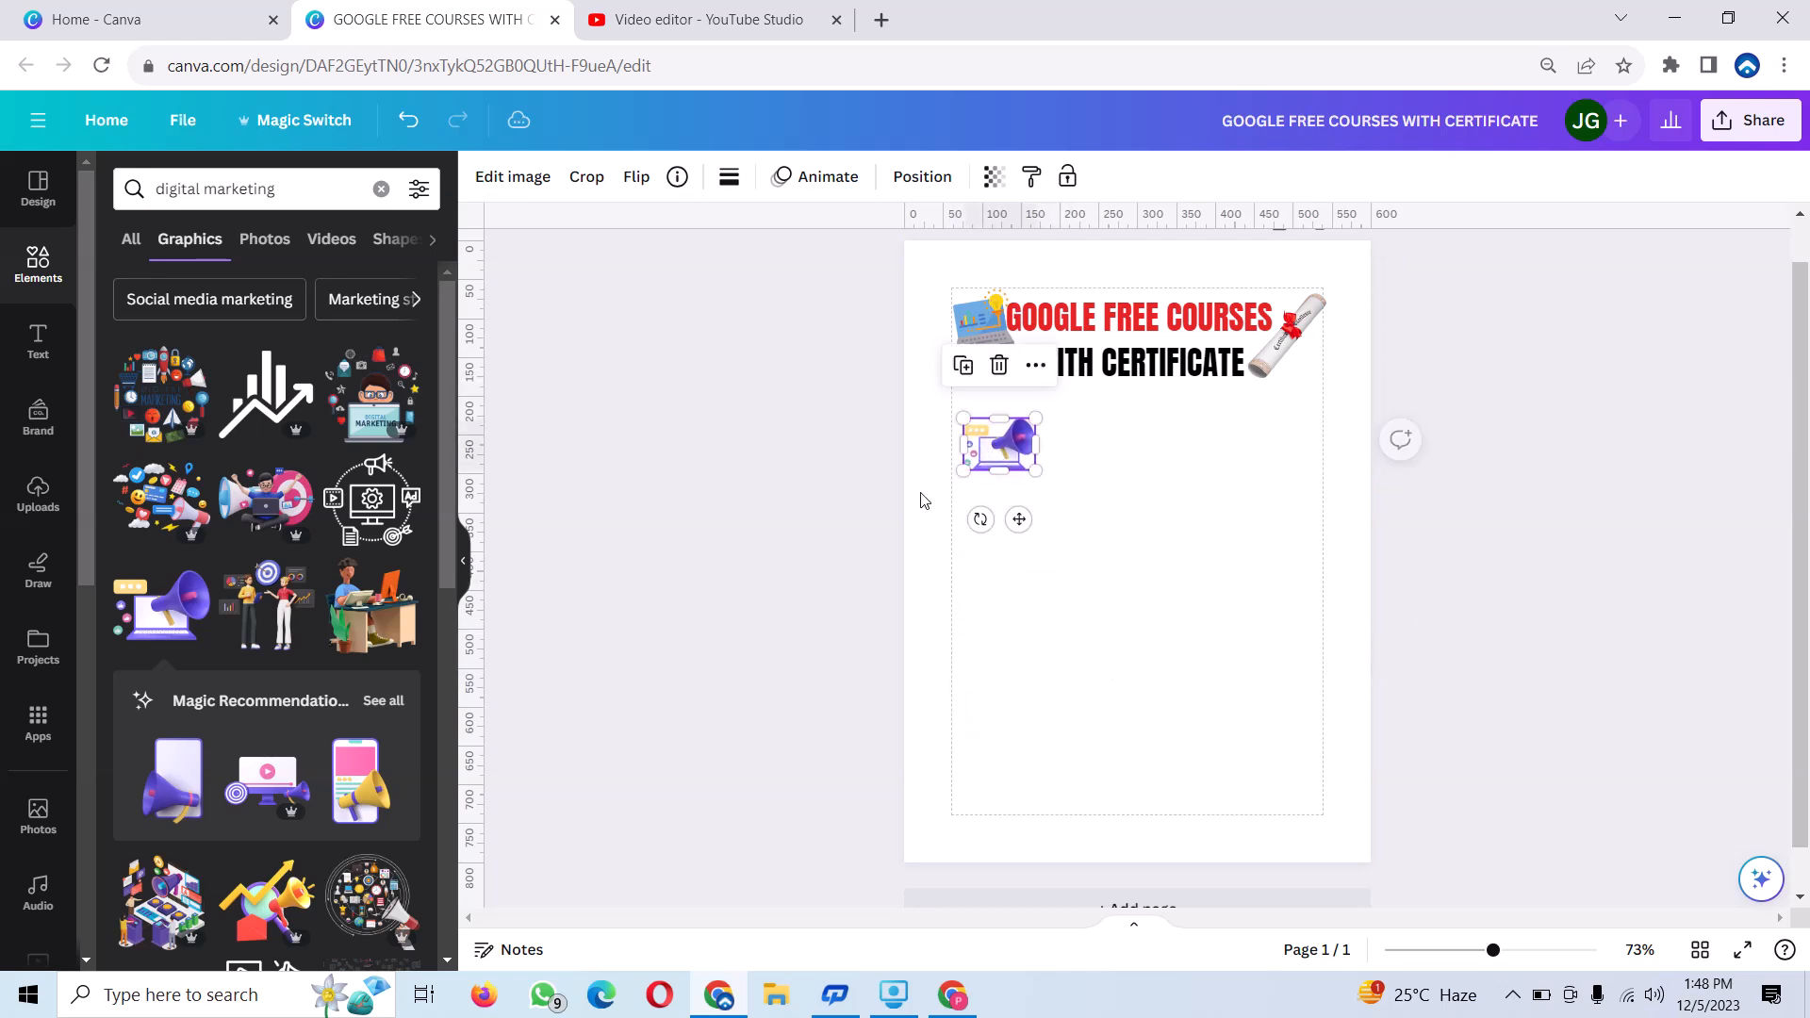
# Add the artificial intelligence graphic of a golden brain with a blue AI chip, shrink it and place it centrally beside the megaphone icon.
pyautogui.click(381, 189)
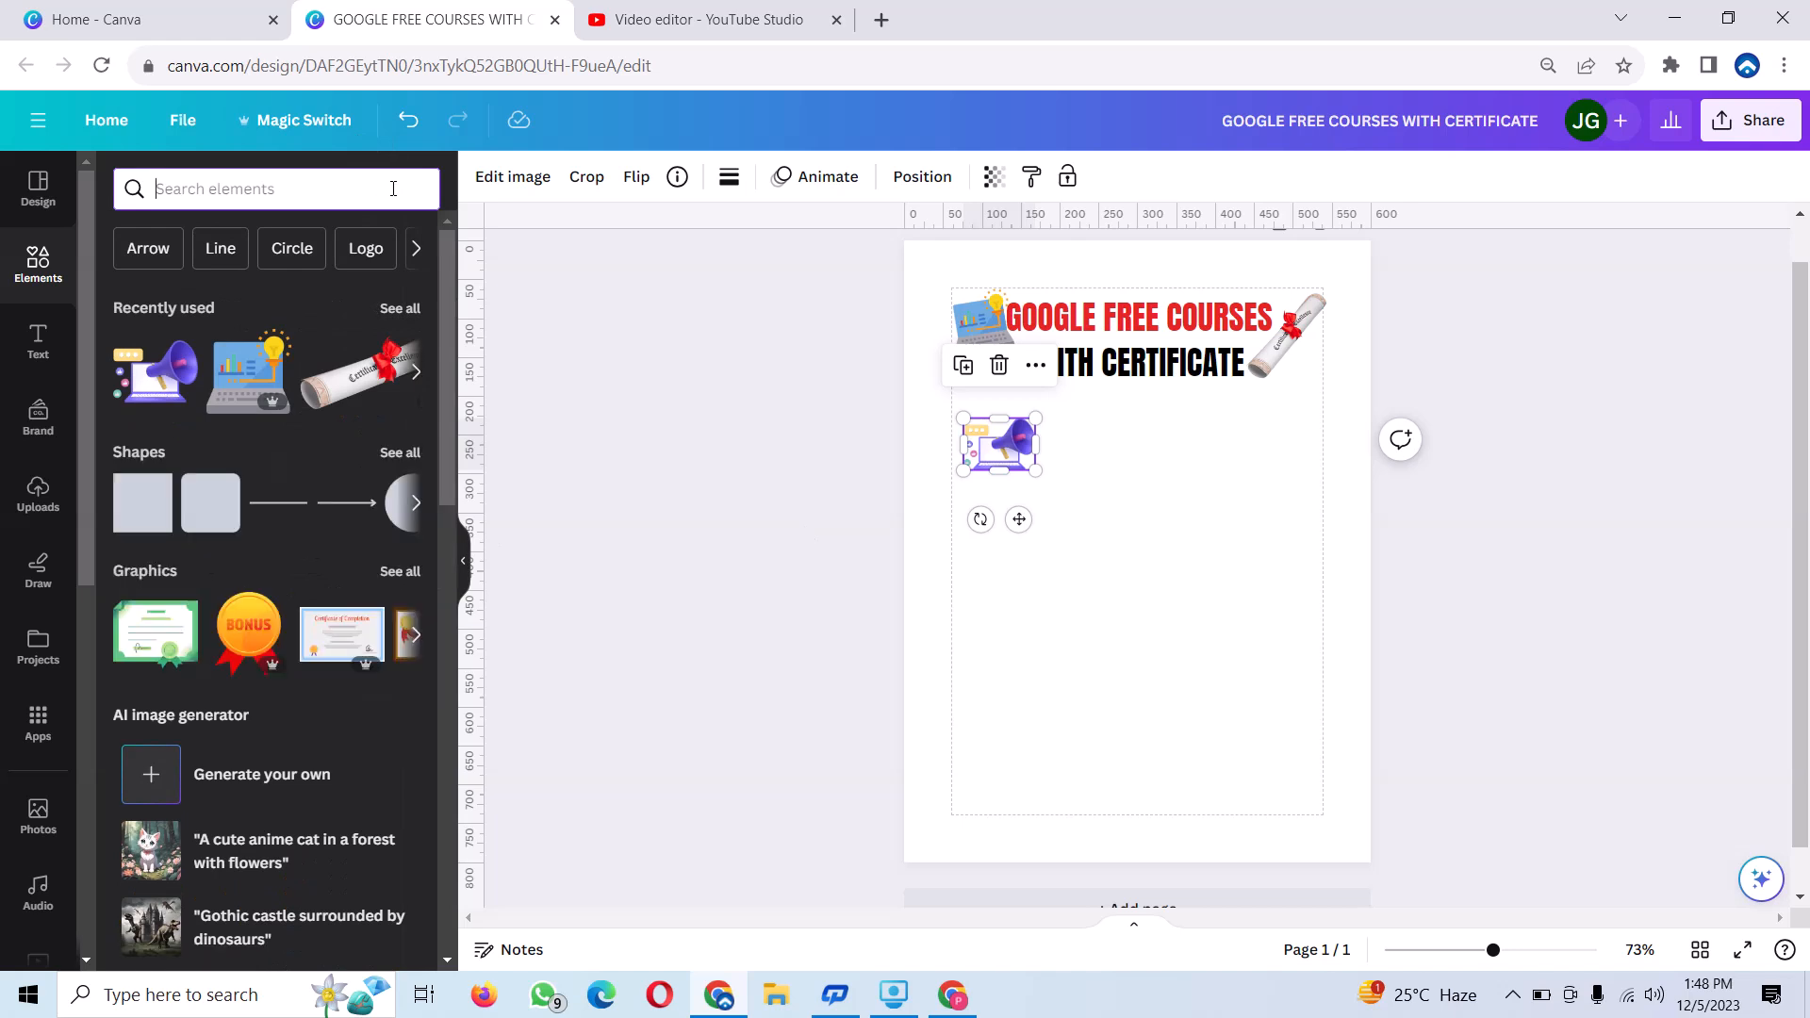
pyautogui.write('AR')
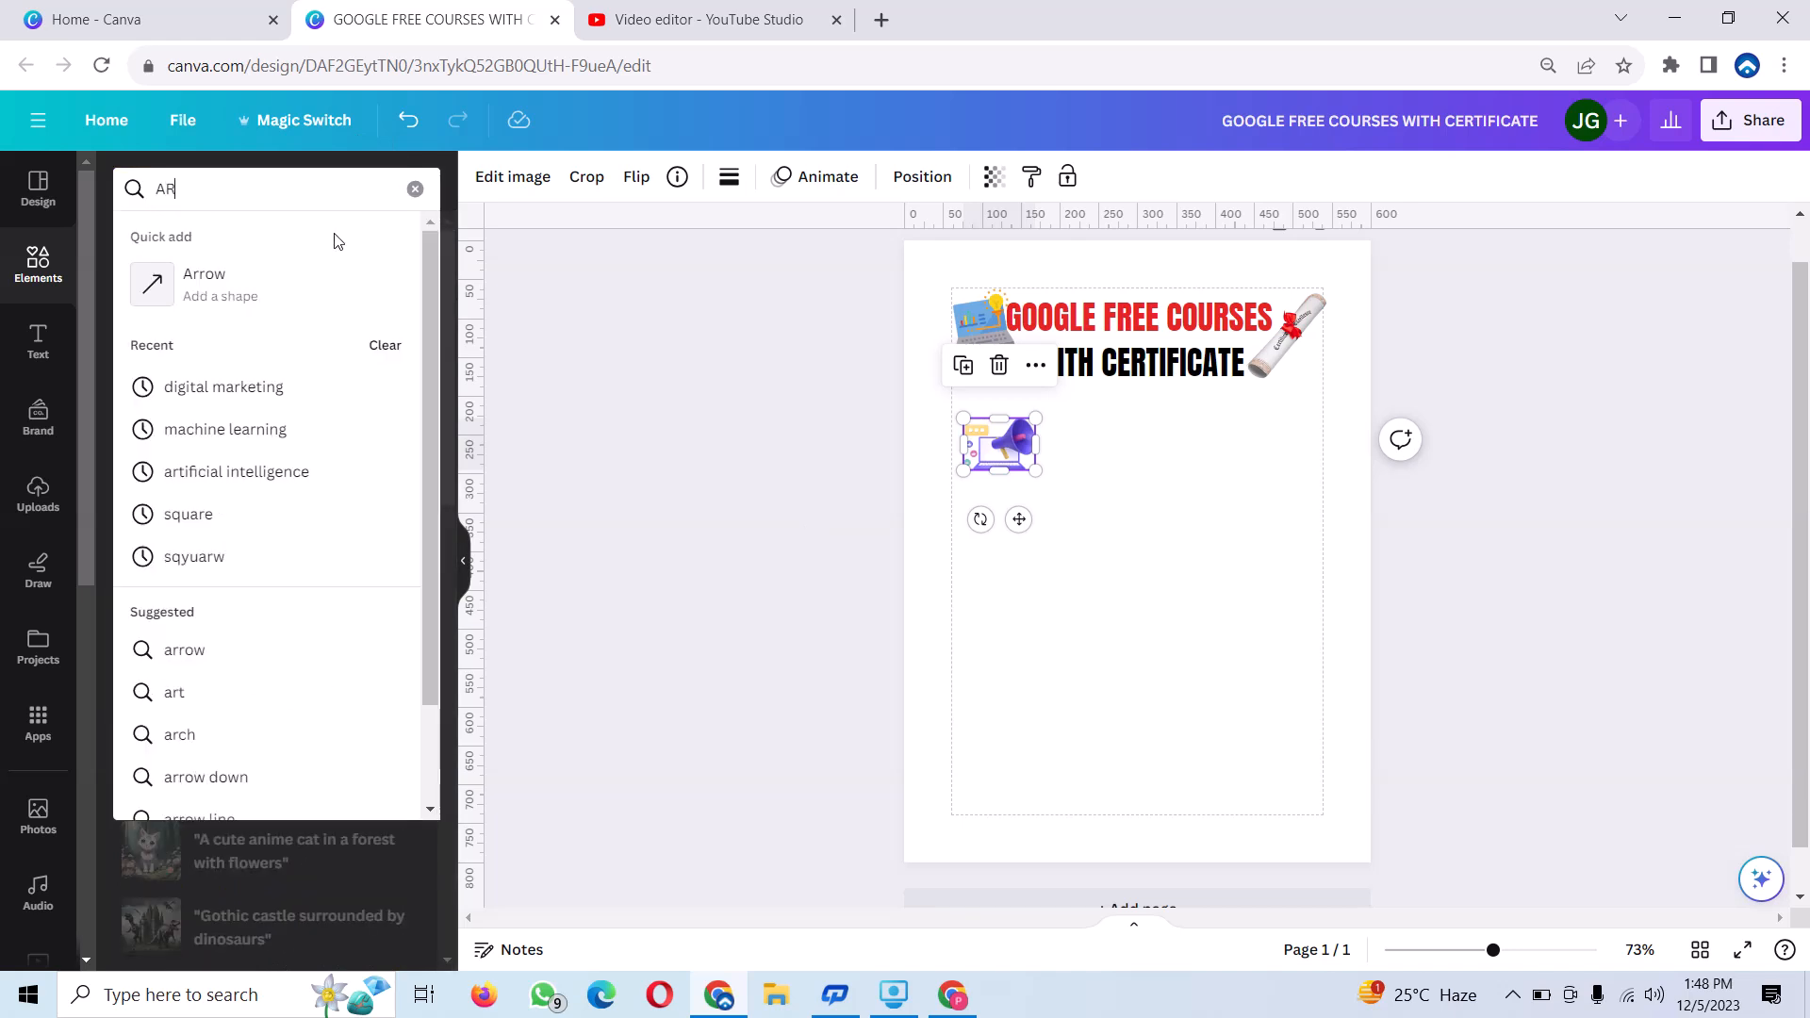
pyautogui.click(242, 465)
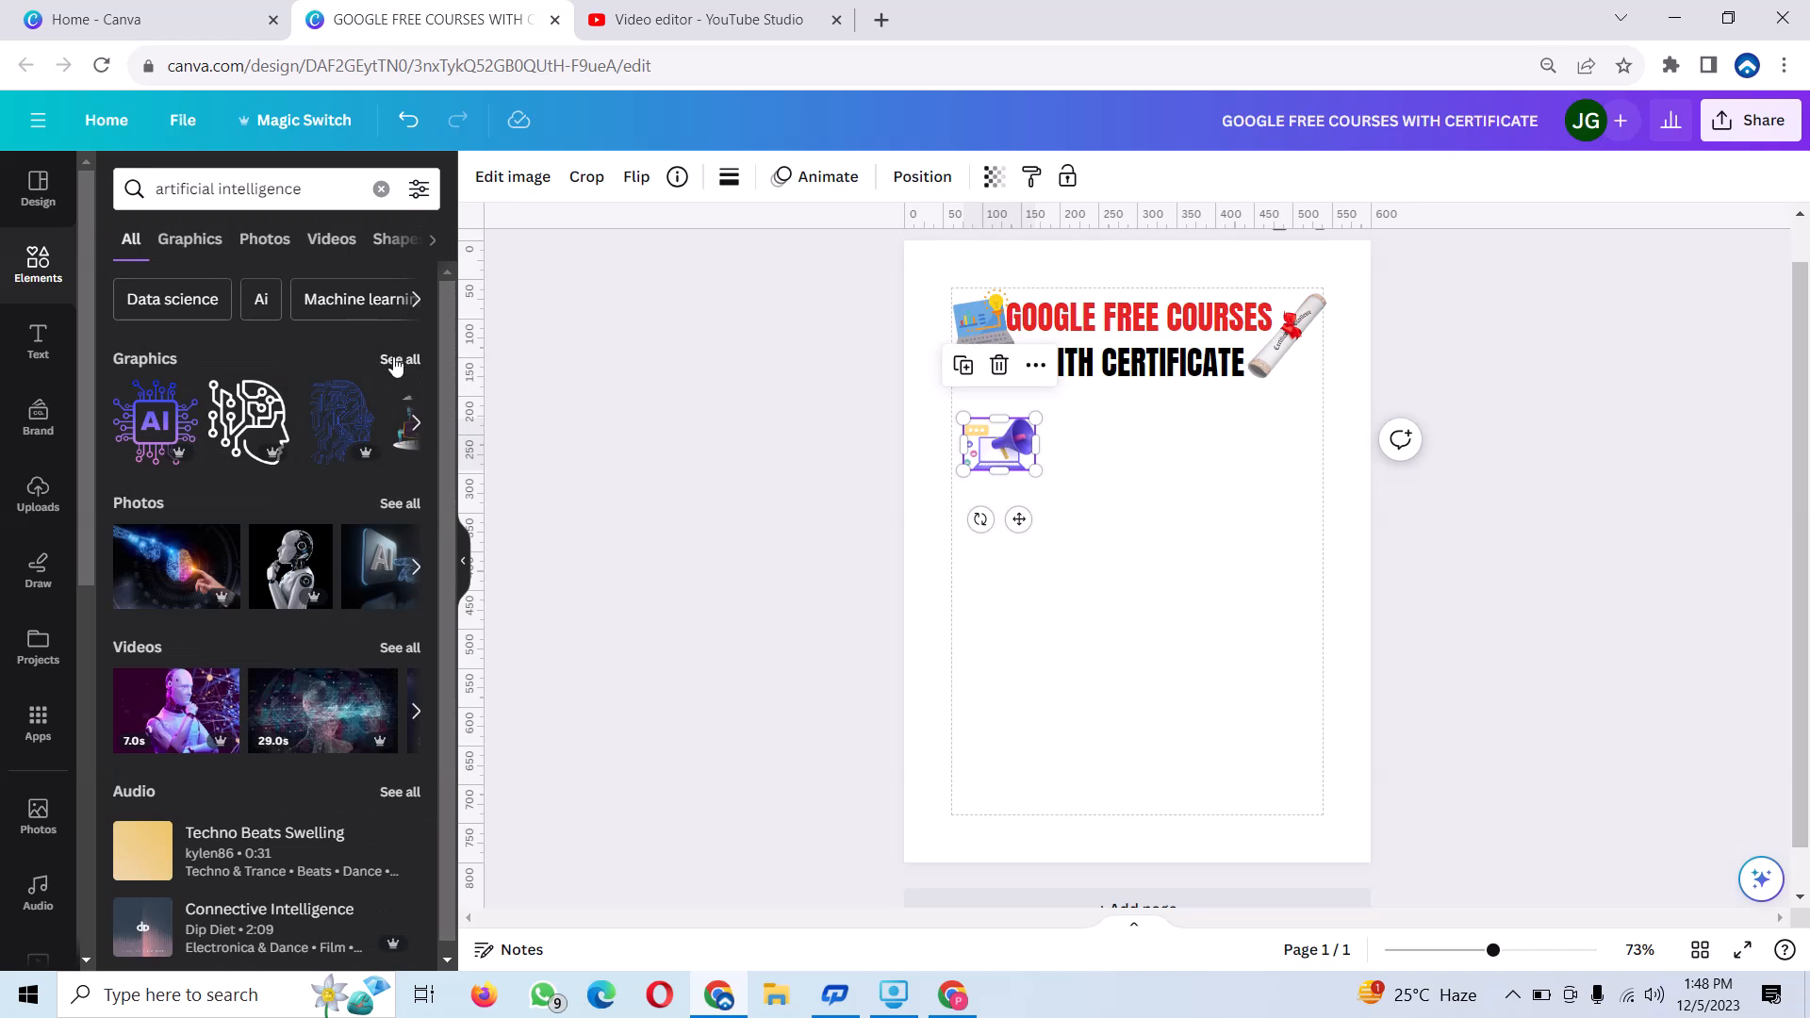
pyautogui.click(396, 360)
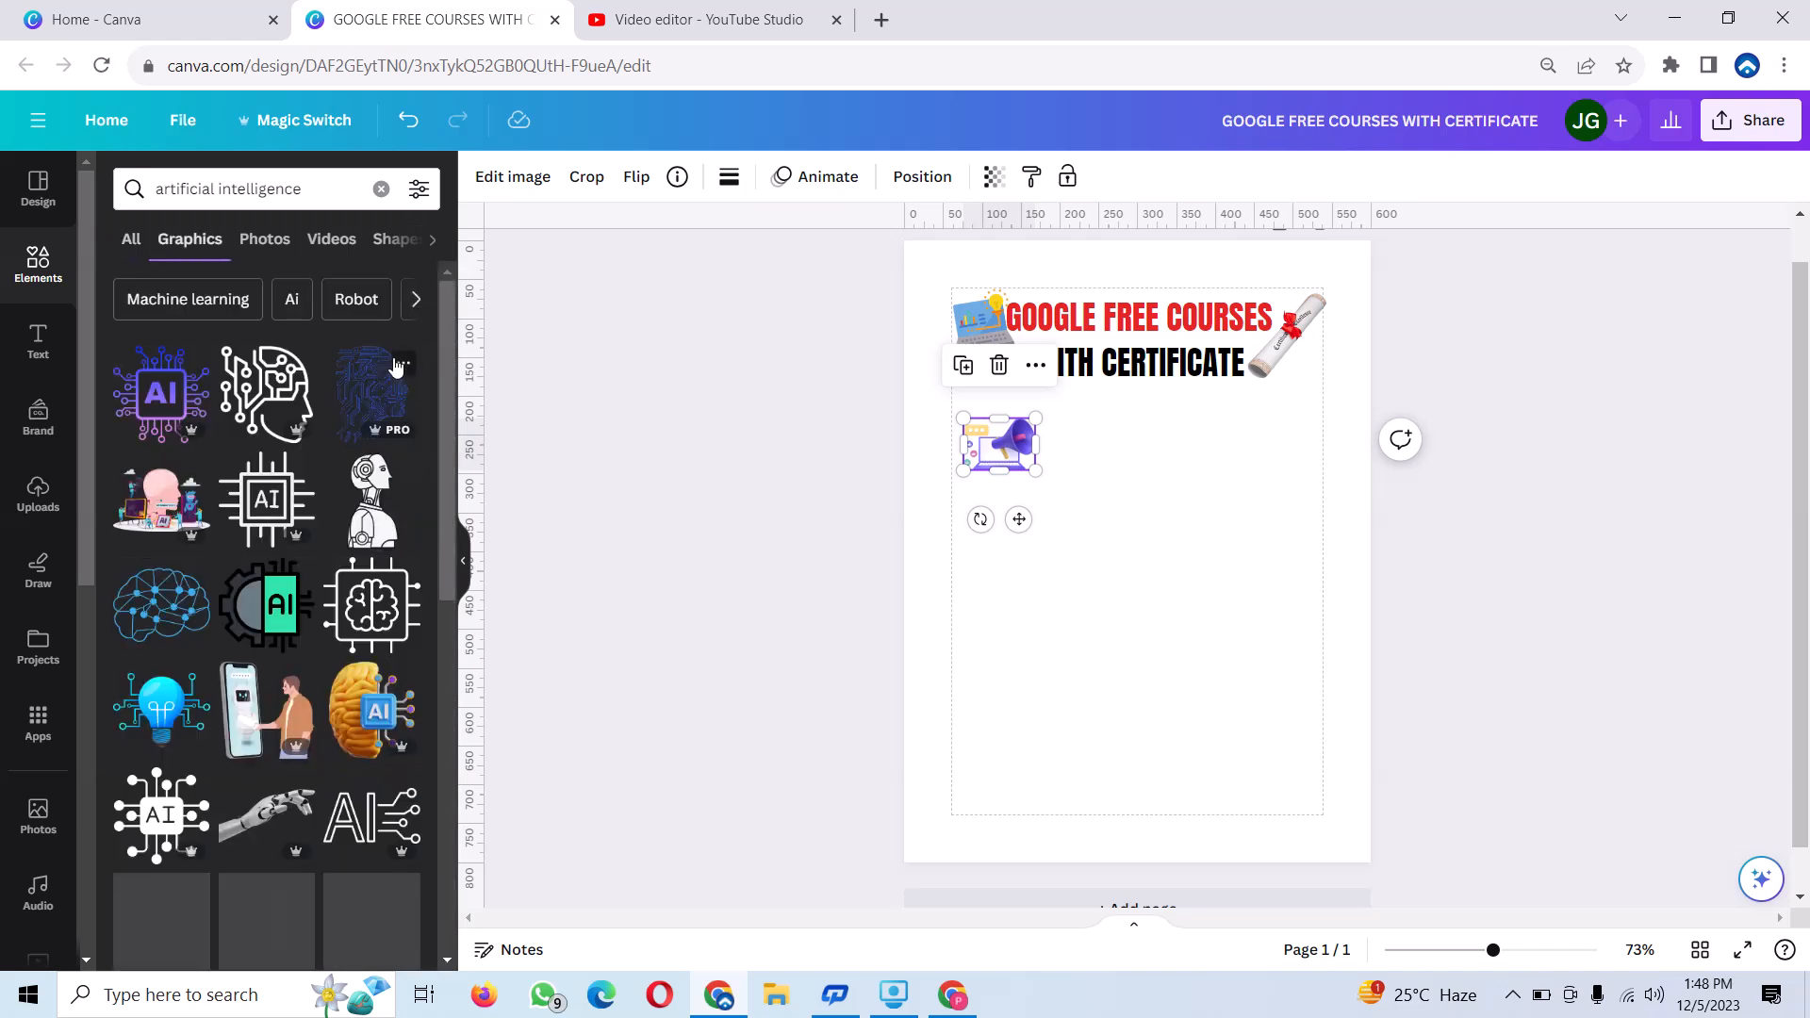
pyautogui.click(363, 722)
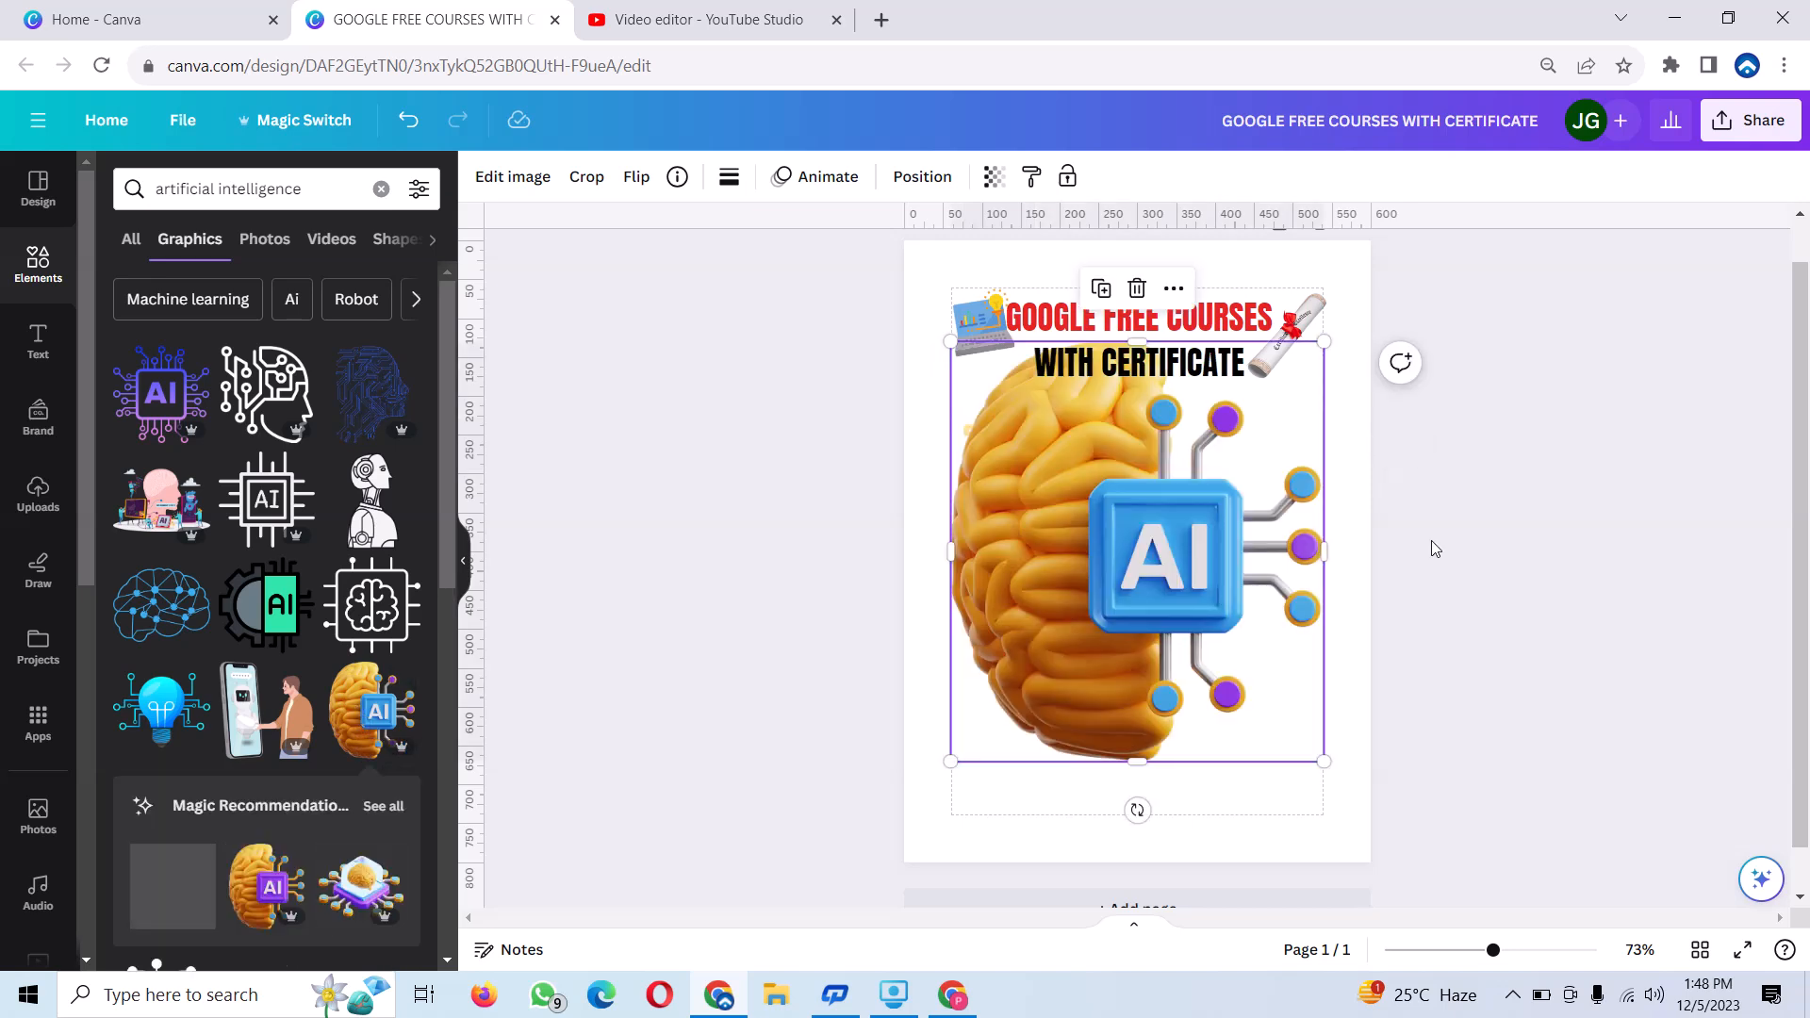
pyautogui.moveTo(1325, 341); pyautogui.dragTo(1009, 689)
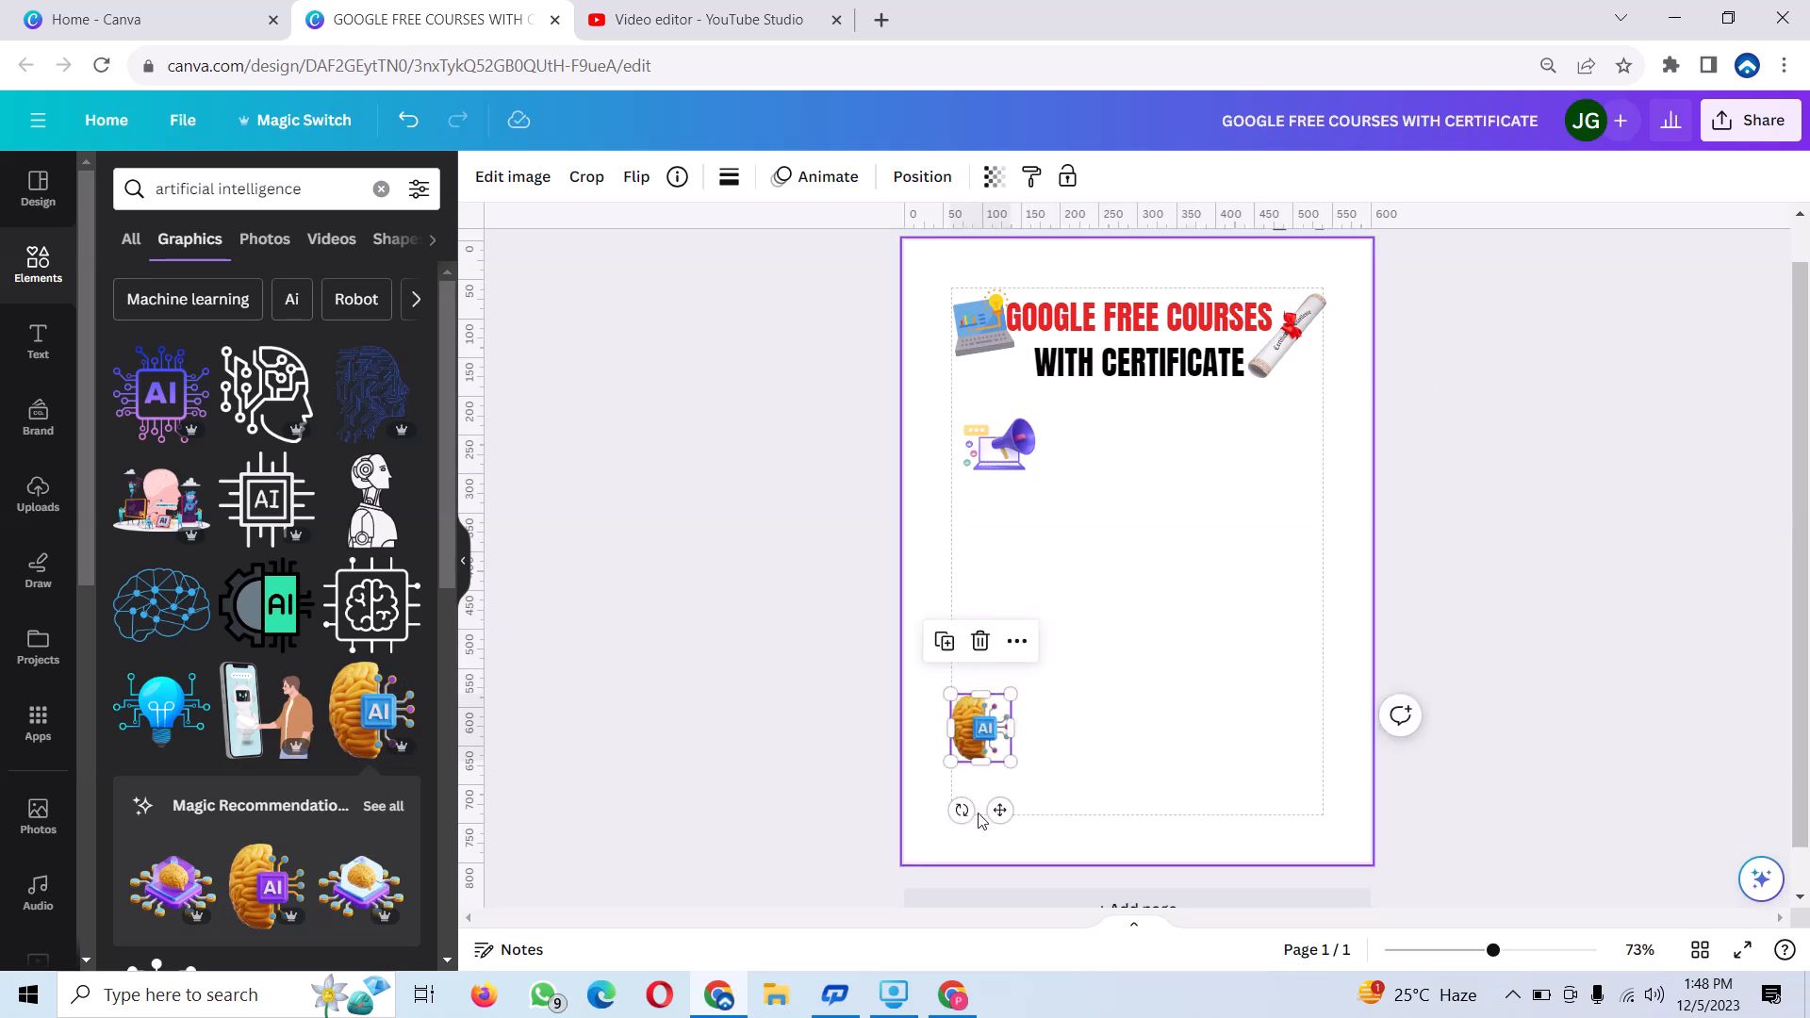
pyautogui.moveTo(999, 810); pyautogui.dragTo(1142, 527)
# Add the data science graphic of a tilted chart monitor with a yellow gear, shrink it and place it at the icon row's right end.
pyautogui.click(380, 189)
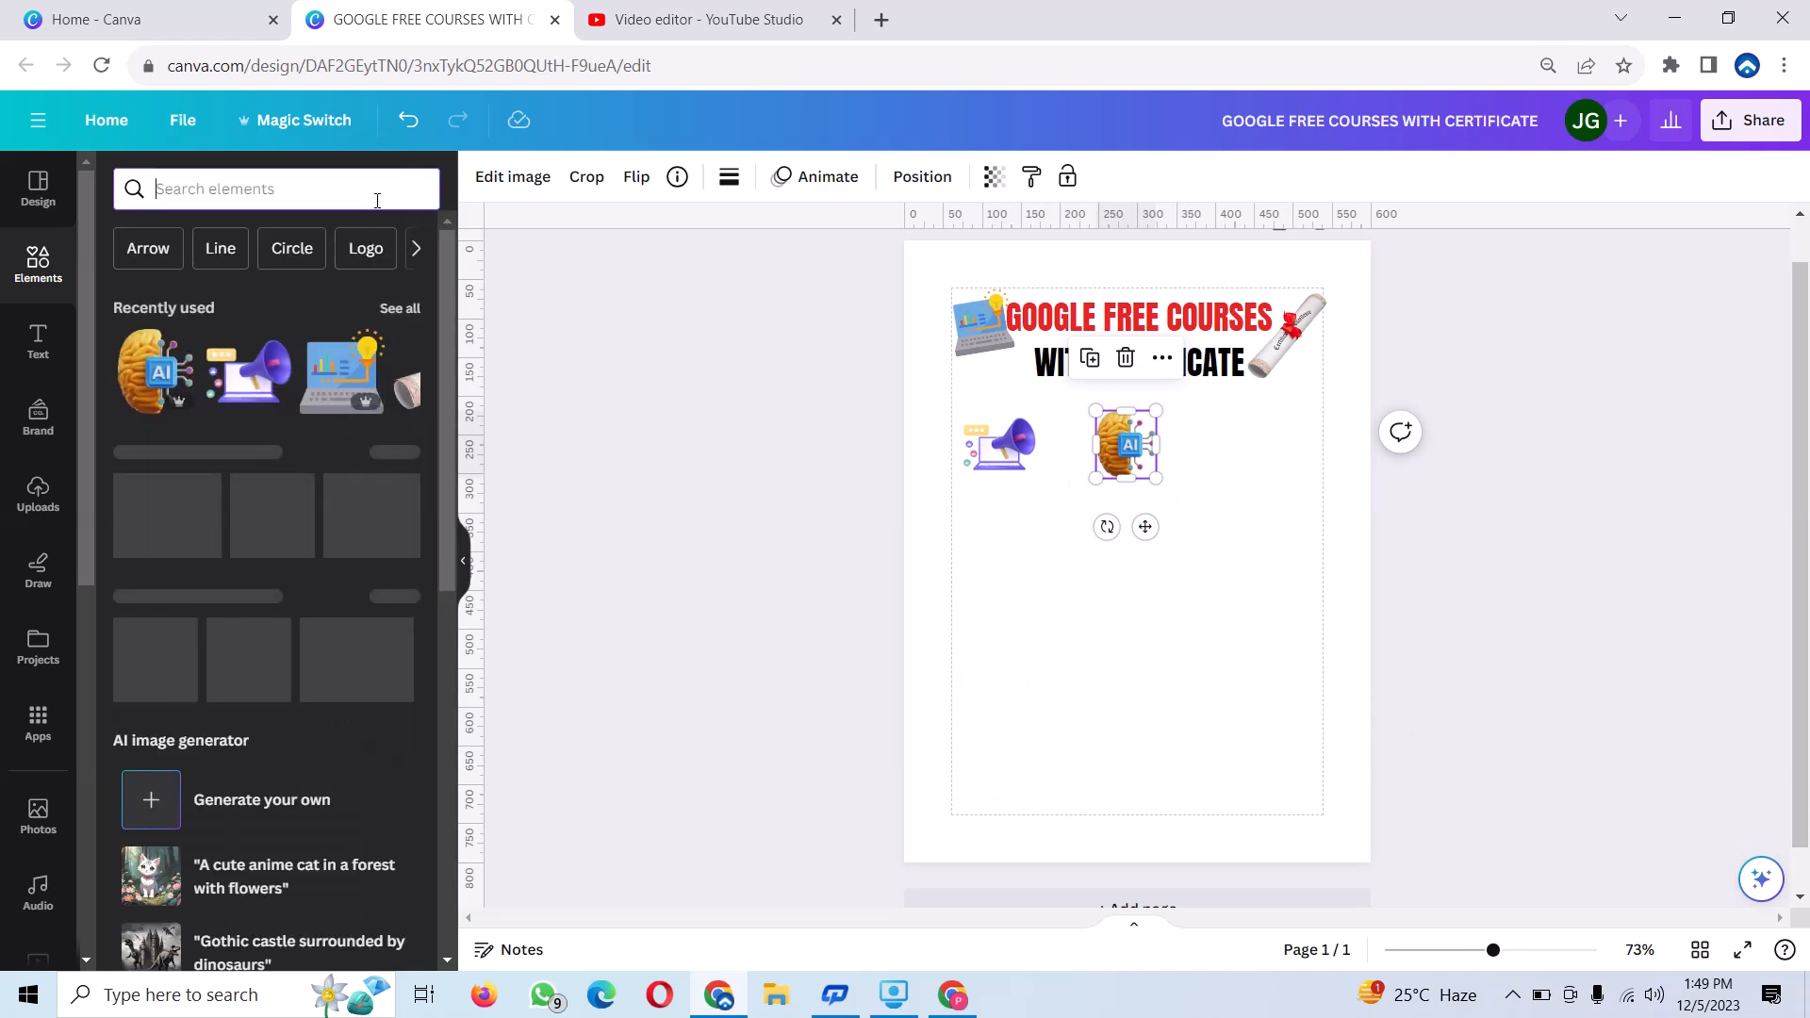
pyautogui.write('DA')
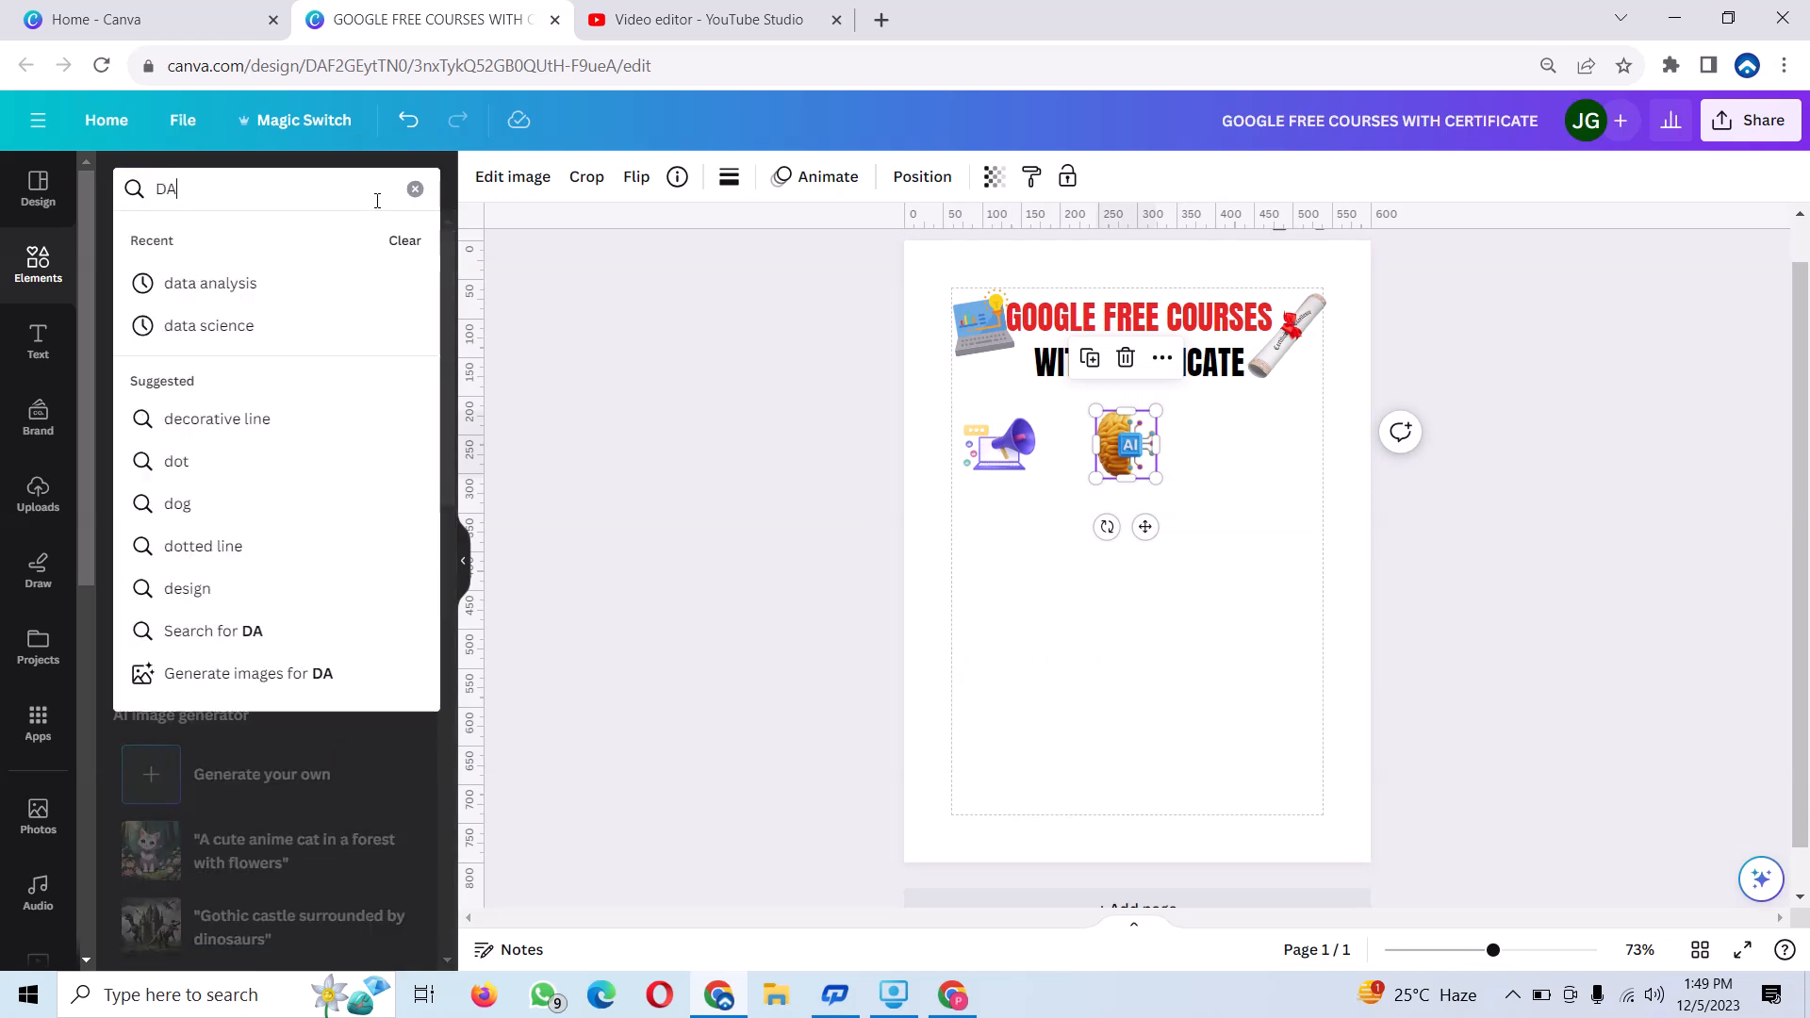
pyautogui.click(229, 326)
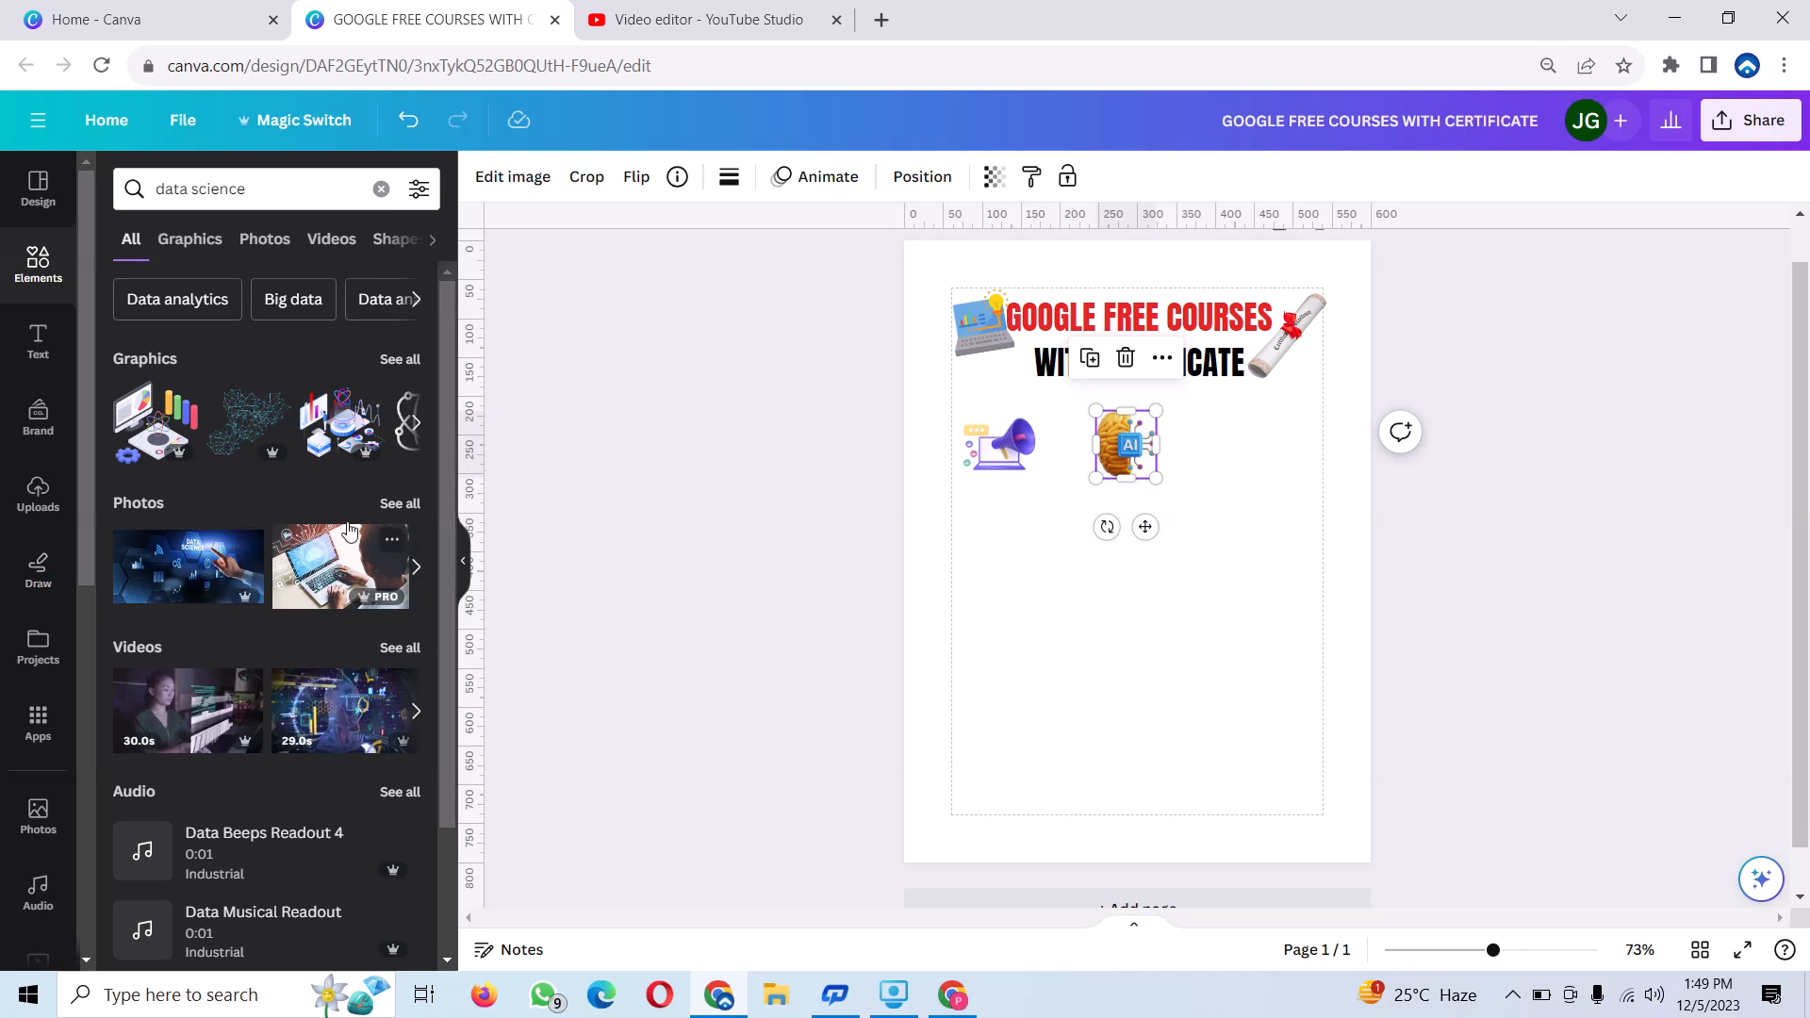
pyautogui.click(413, 426)
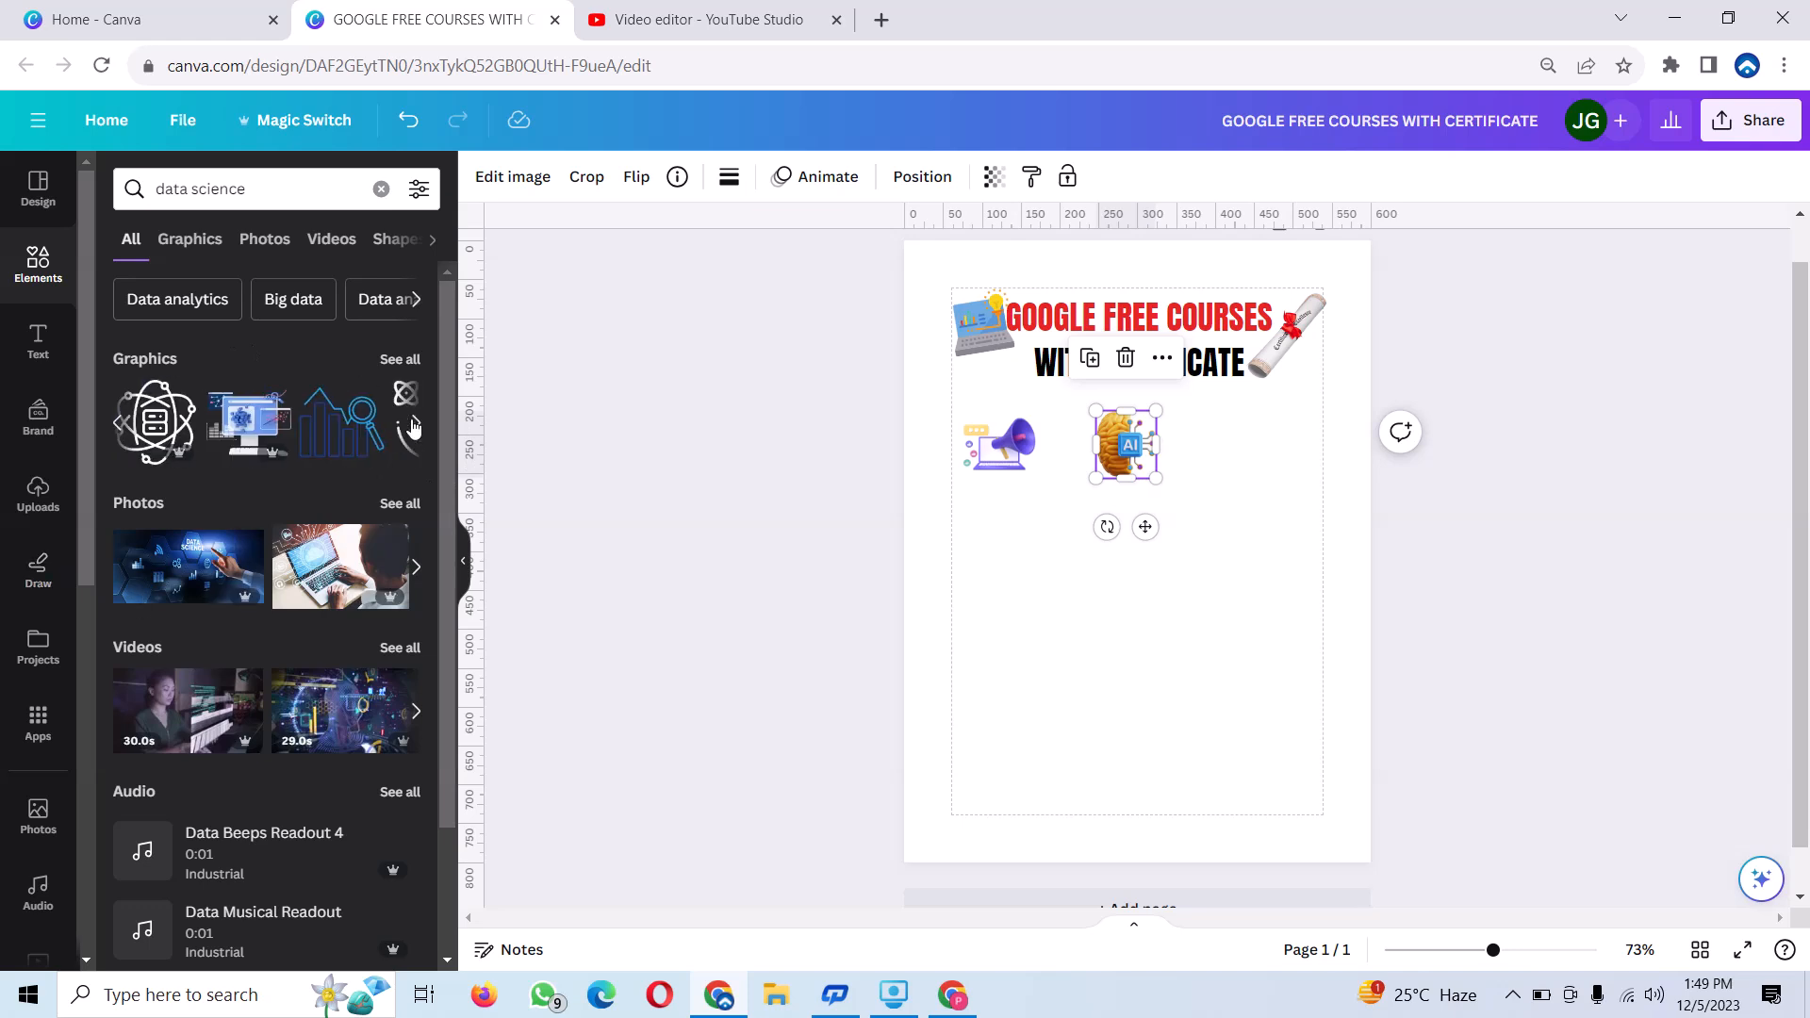
pyautogui.click(397, 362)
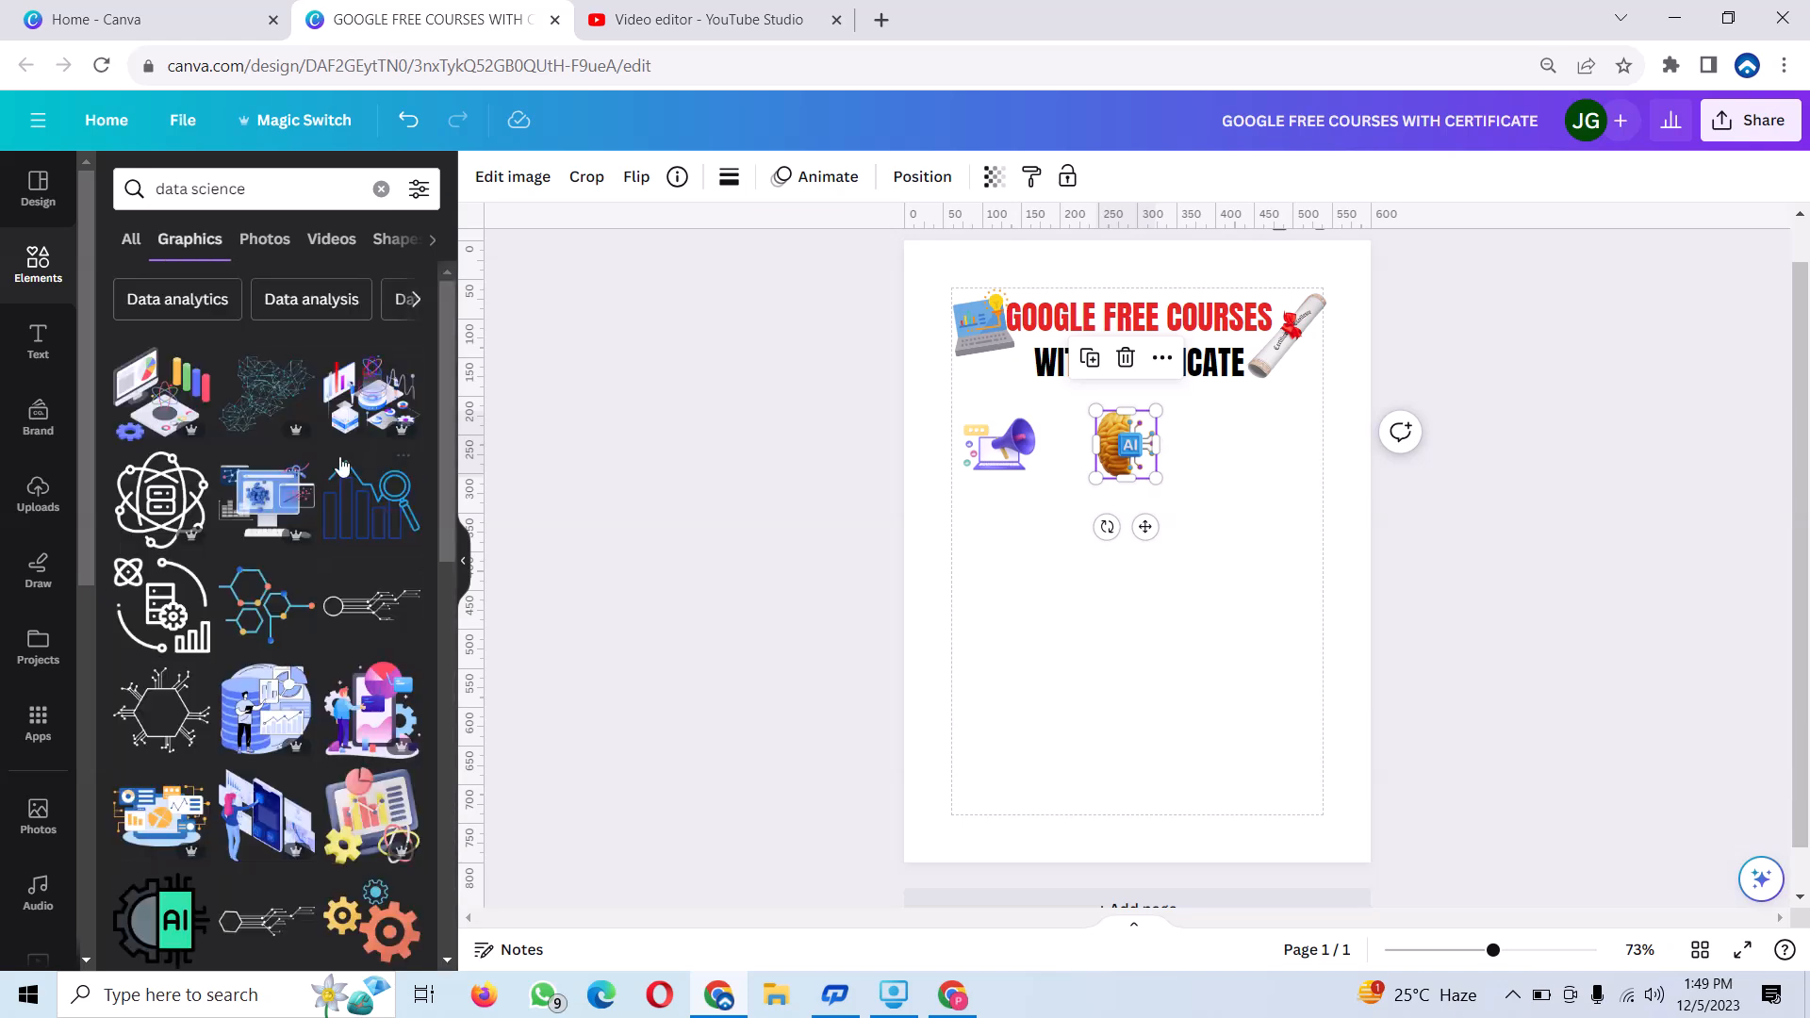
pyautogui.click(369, 817)
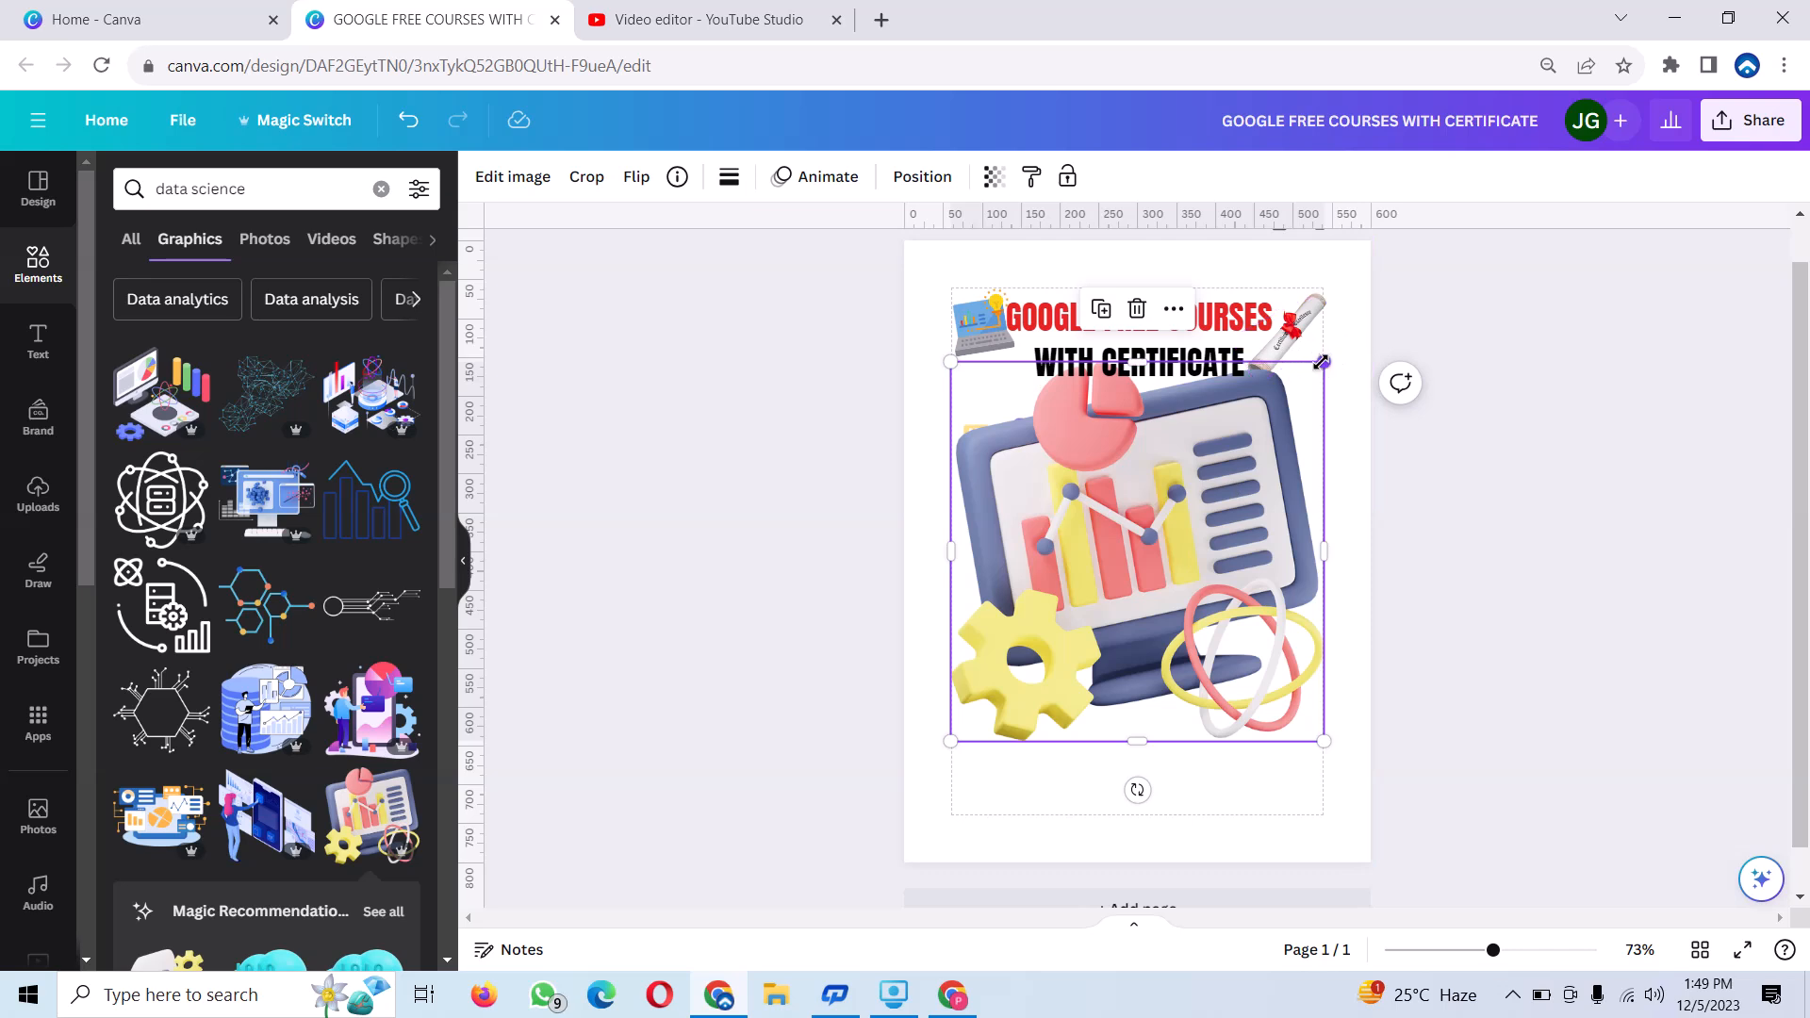
pyautogui.moveTo(1256, 471); pyautogui.dragTo(1021, 671)
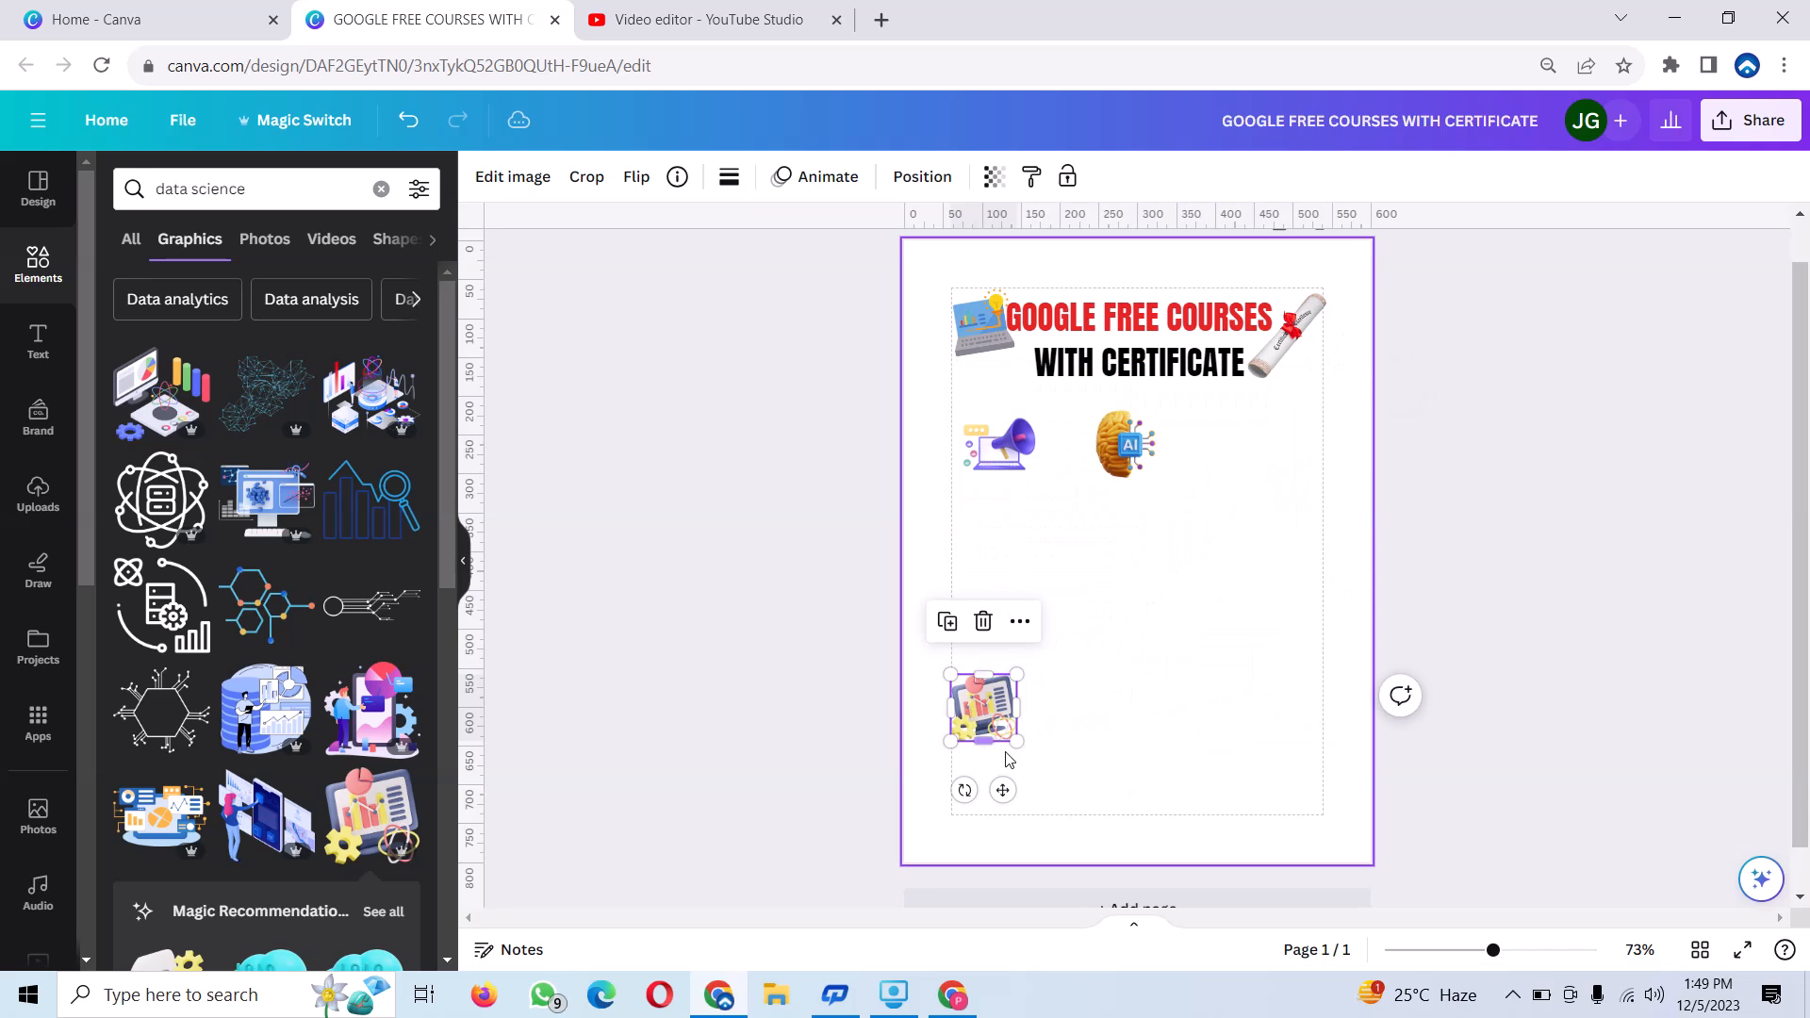
pyautogui.moveTo(1005, 793); pyautogui.dragTo(1283, 527)
# Add the data analysis graphic of a bar chart with a magnifying glass, shrink it and place it below the megaphone icon.
pyautogui.click(381, 188)
pyautogui.click(371, 194)
pyautogui.write('D')
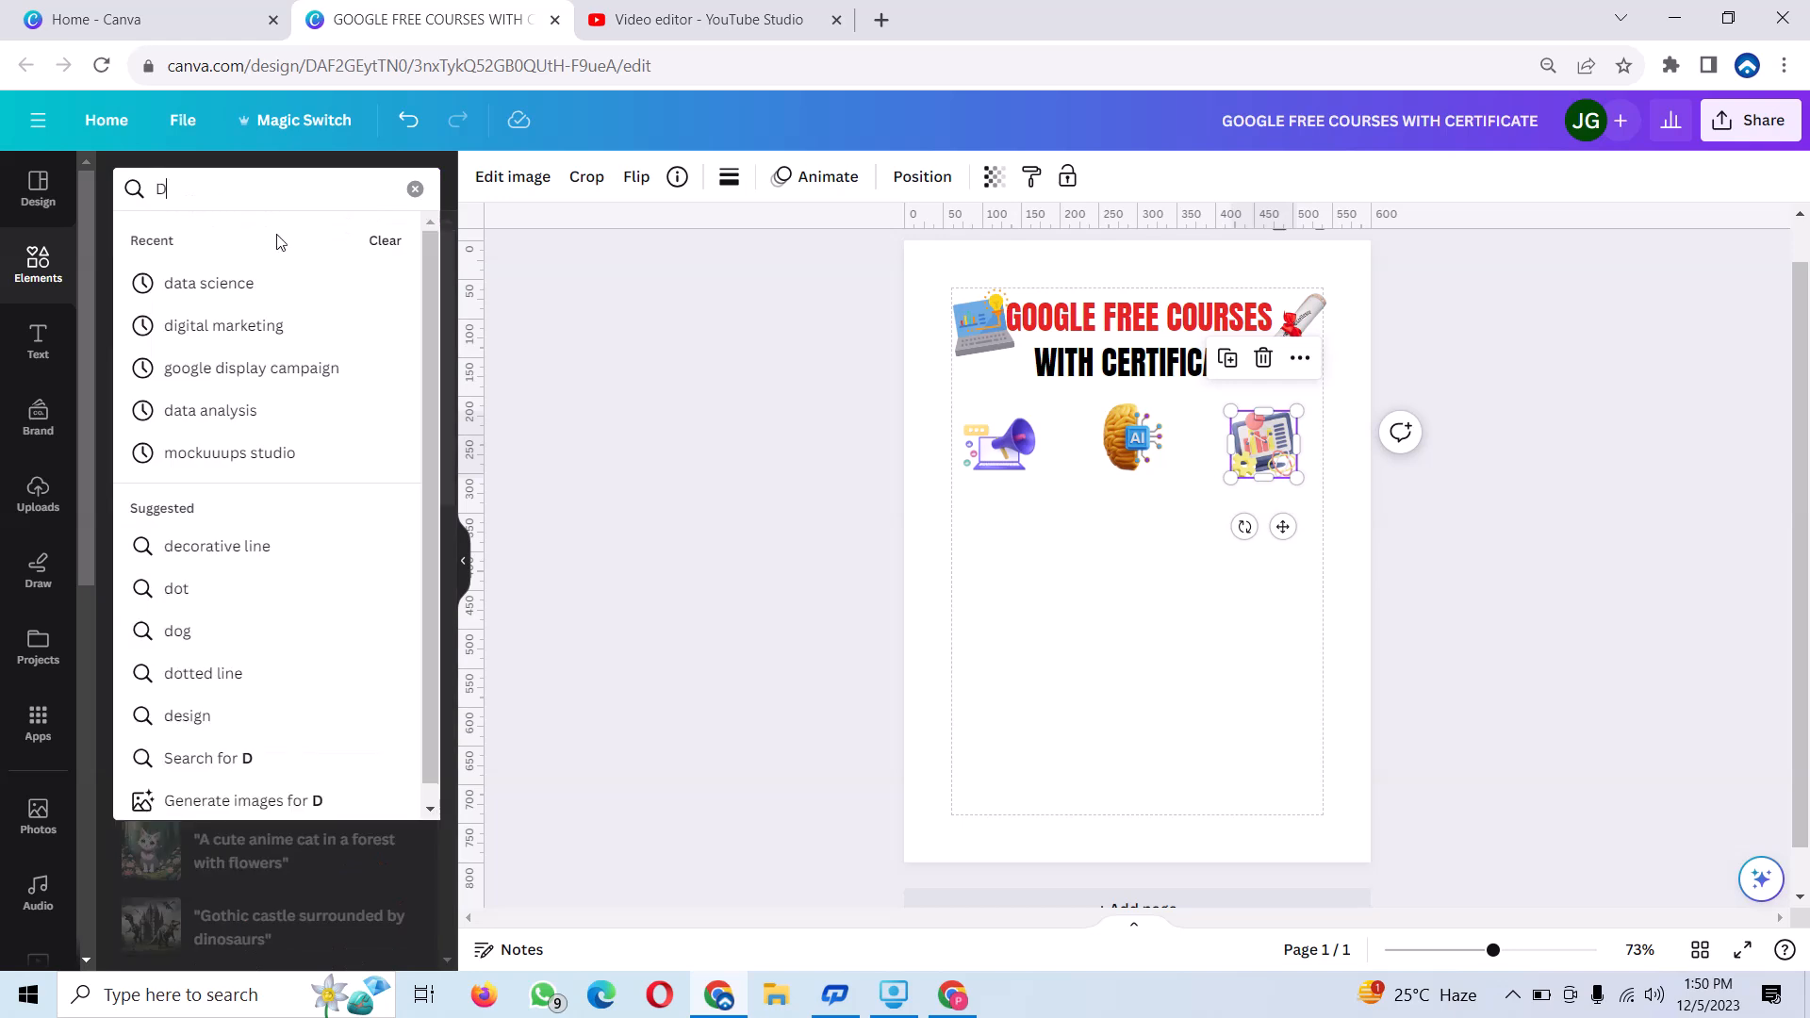
pyautogui.click(263, 417)
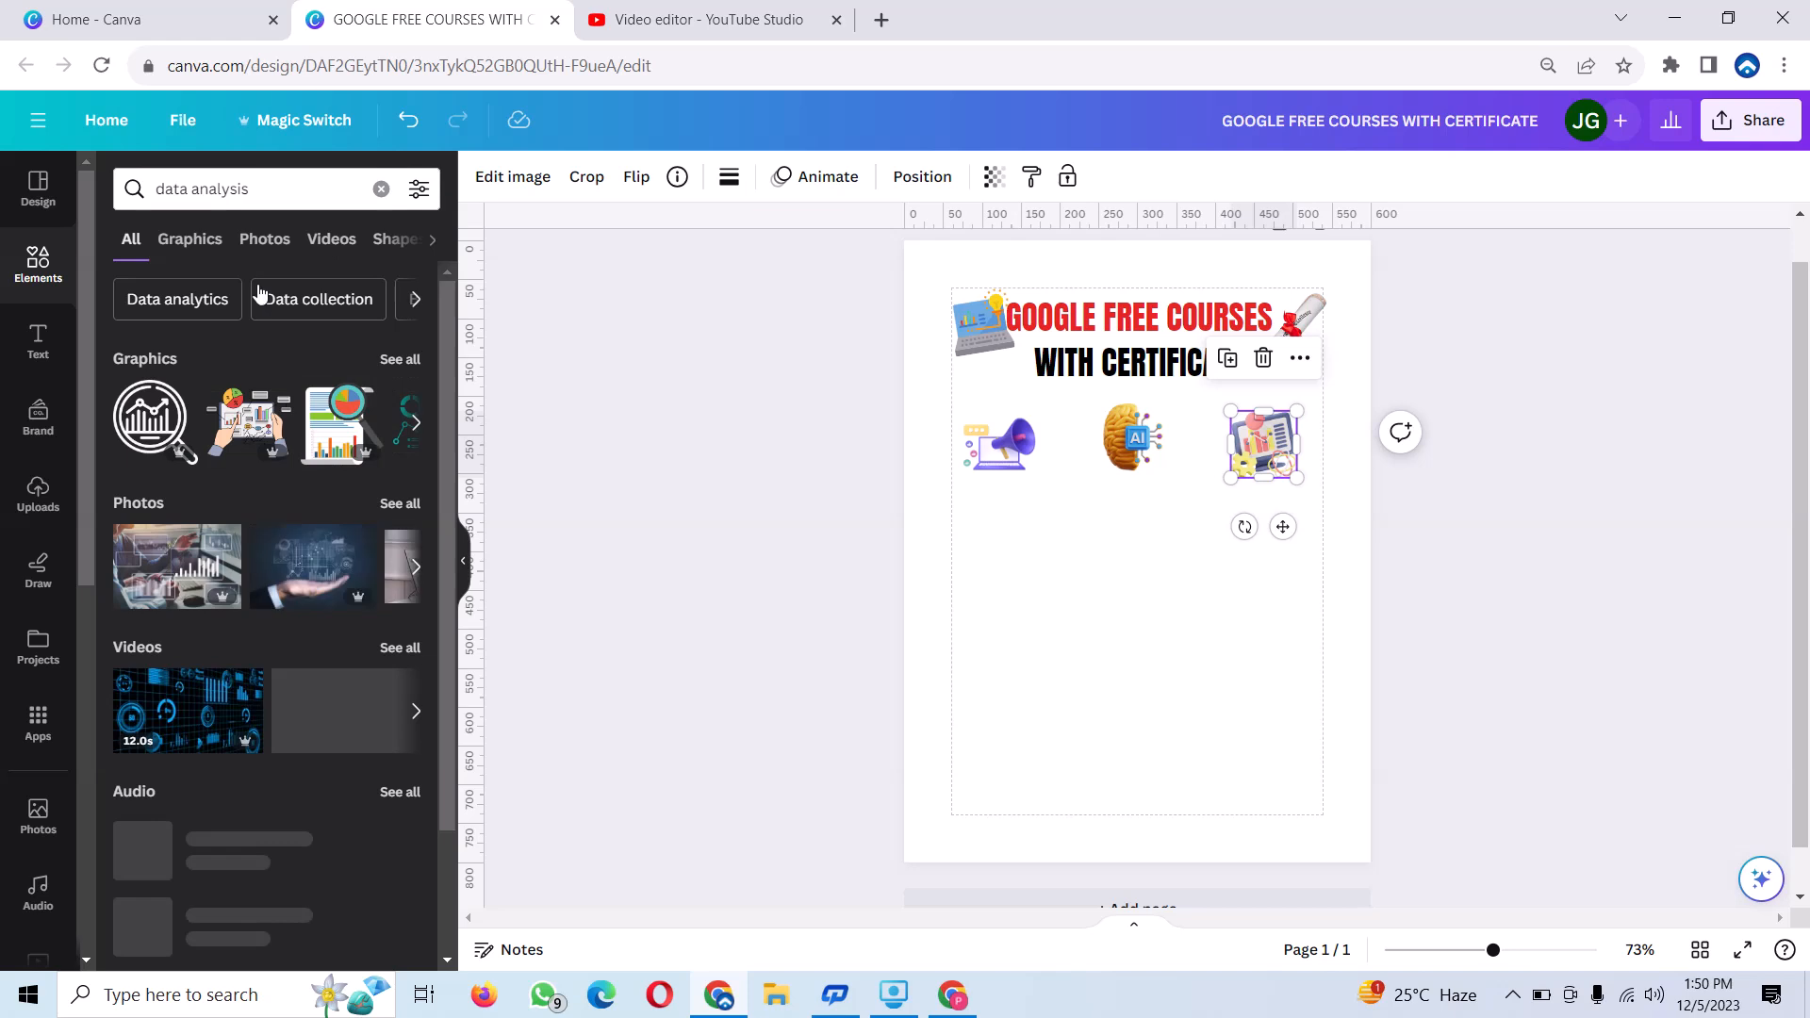
pyautogui.click(400, 362)
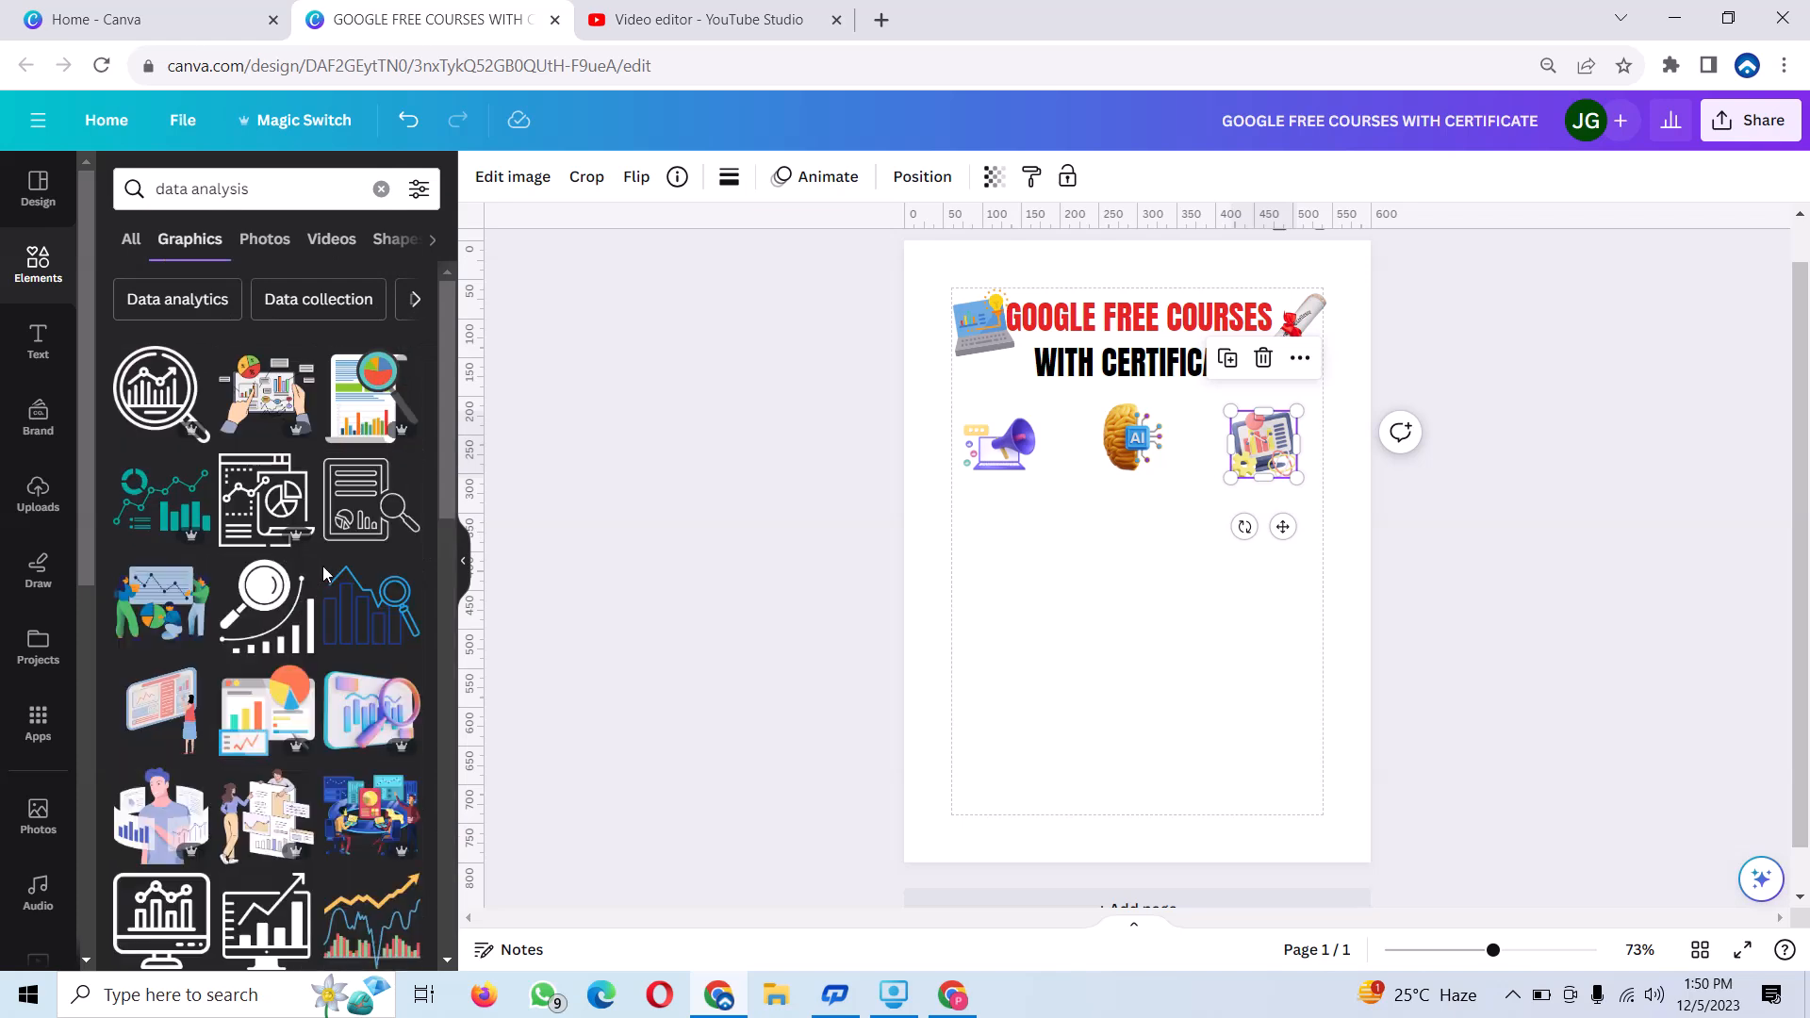
pyautogui.click(343, 688)
pyautogui.moveTo(1326, 401); pyautogui.dragTo(1013, 653)
pyautogui.moveTo(991, 753); pyautogui.dragTo(1014, 638)
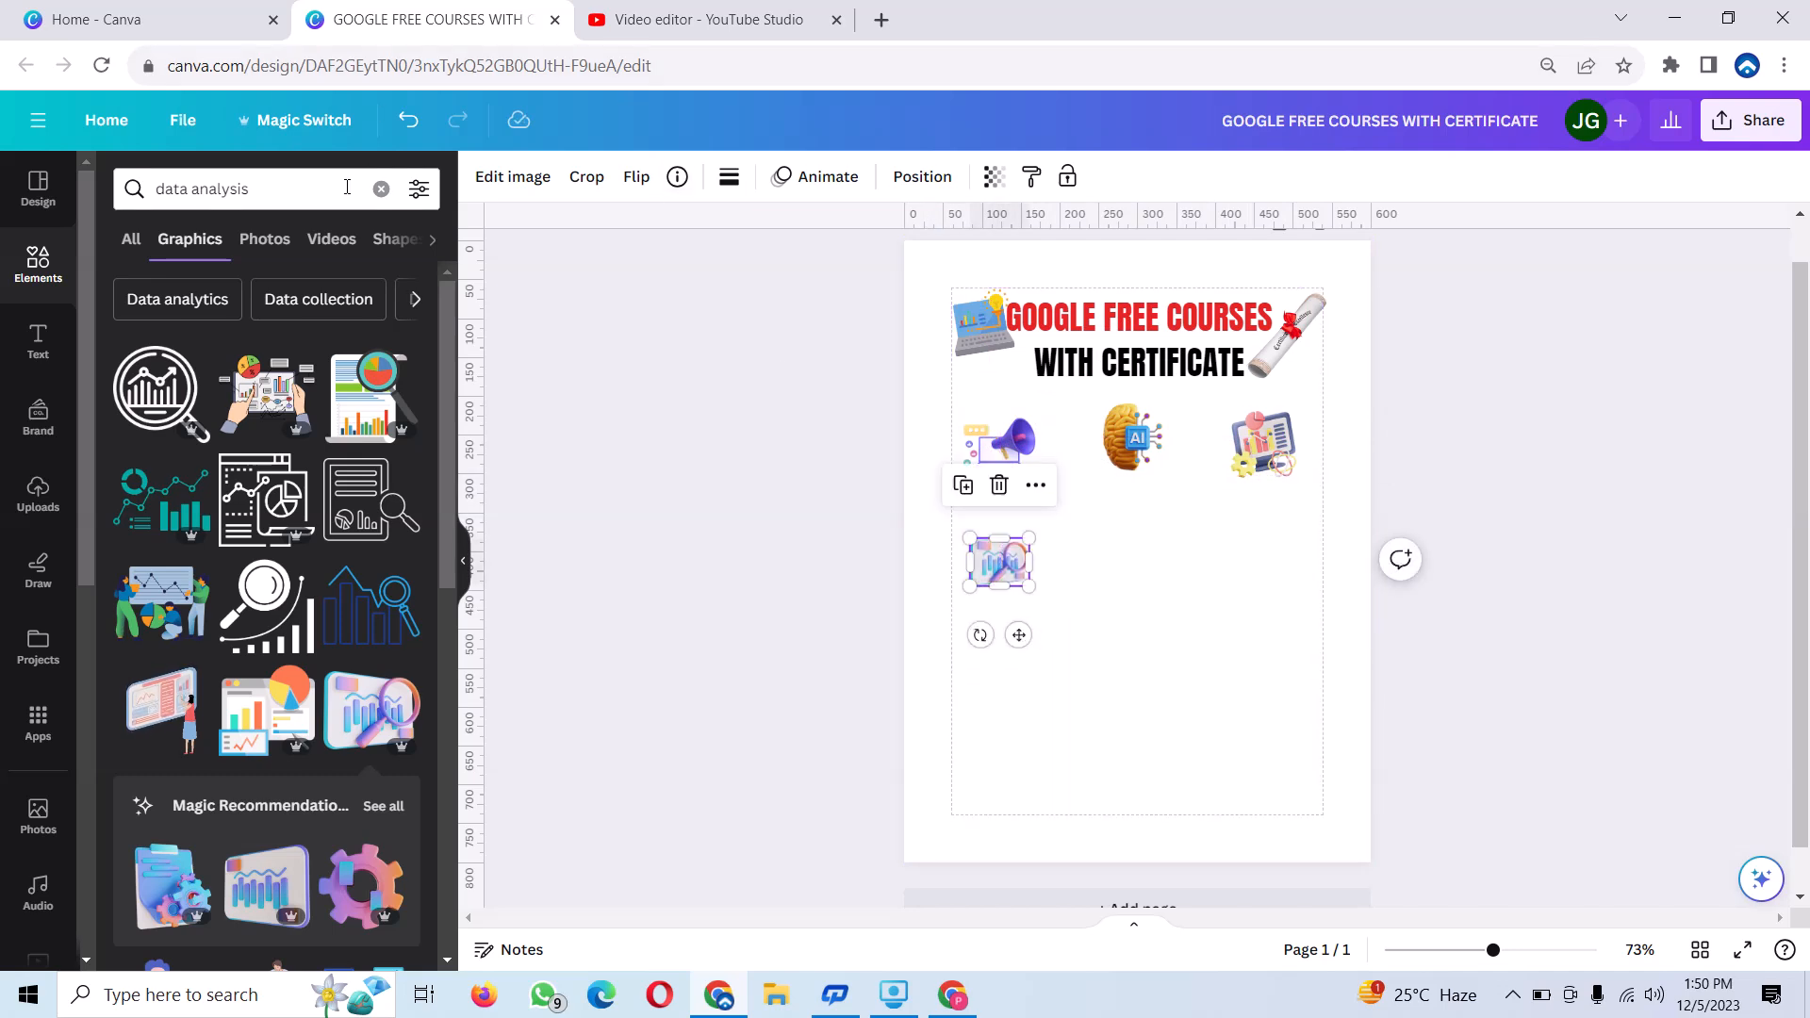
# Add the machine learning graphic of a white robot with a blue backpack, shrink it and place it beside the data analysis icon.
pyautogui.click(383, 193)
pyautogui.write('machine learning')
pyautogui.press('Return')
pyautogui.scroll(-4, 276, 446)
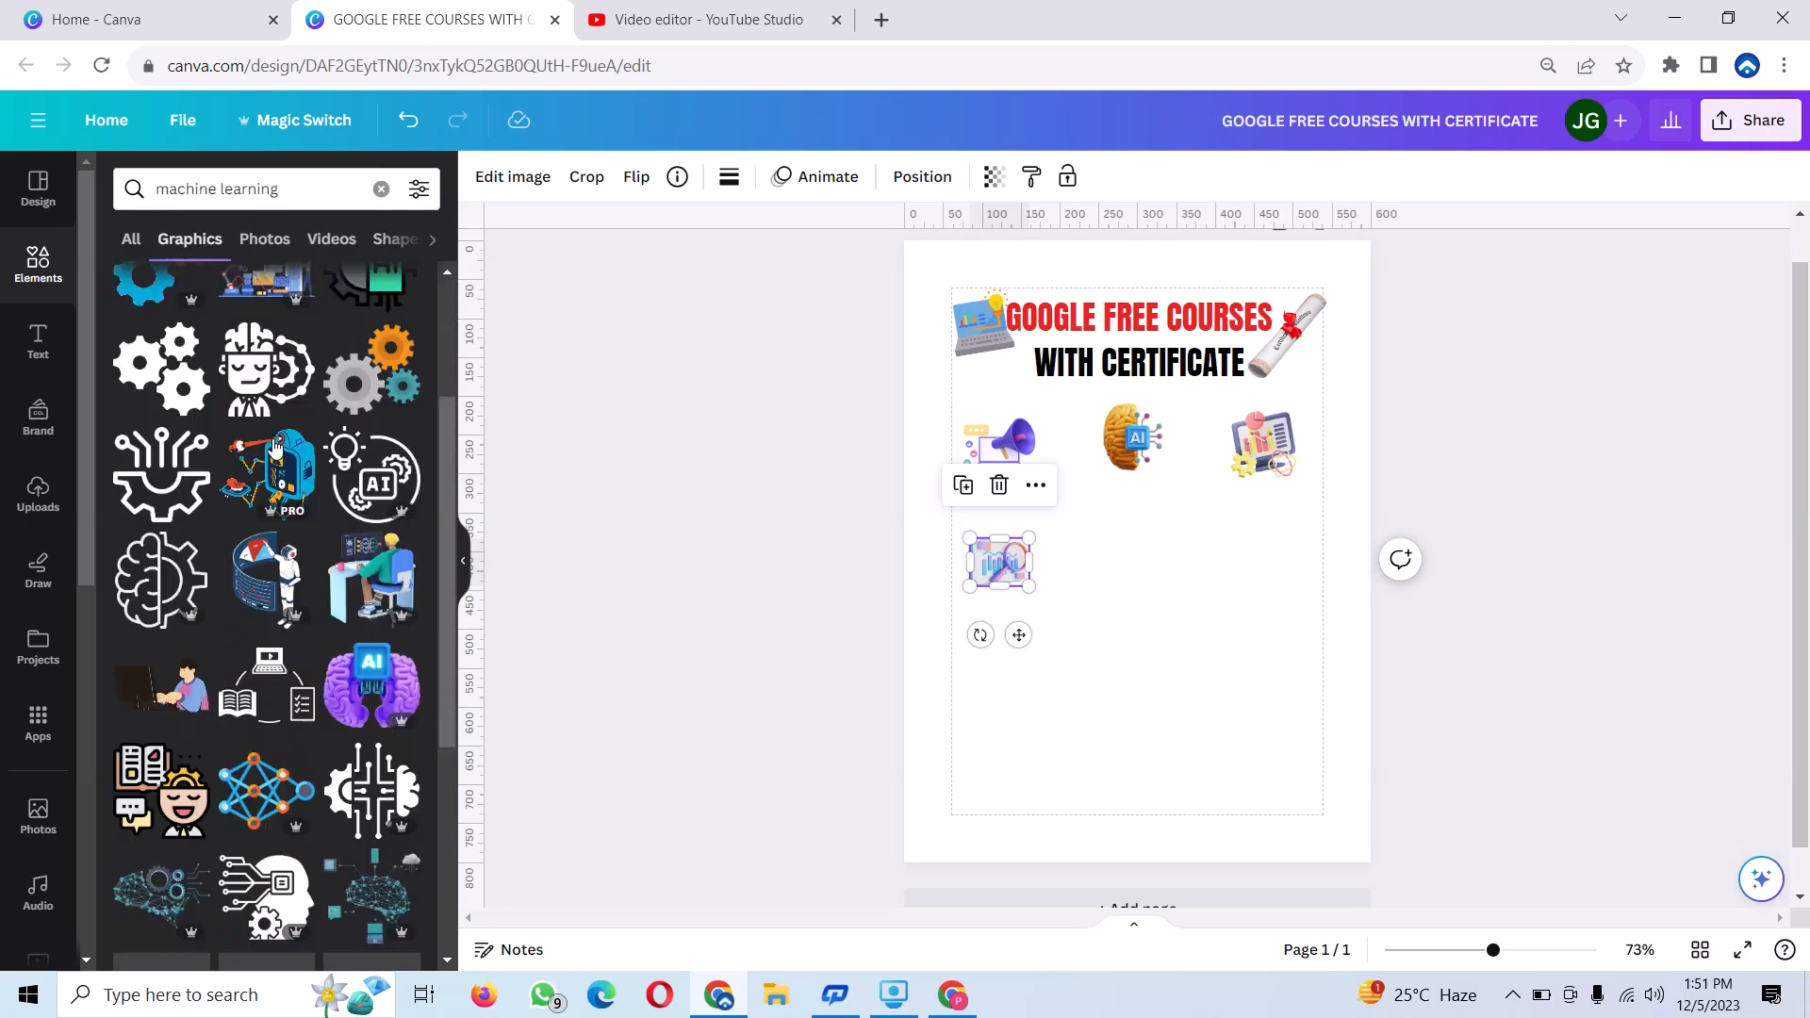
pyautogui.scroll(-3, 424, 604)
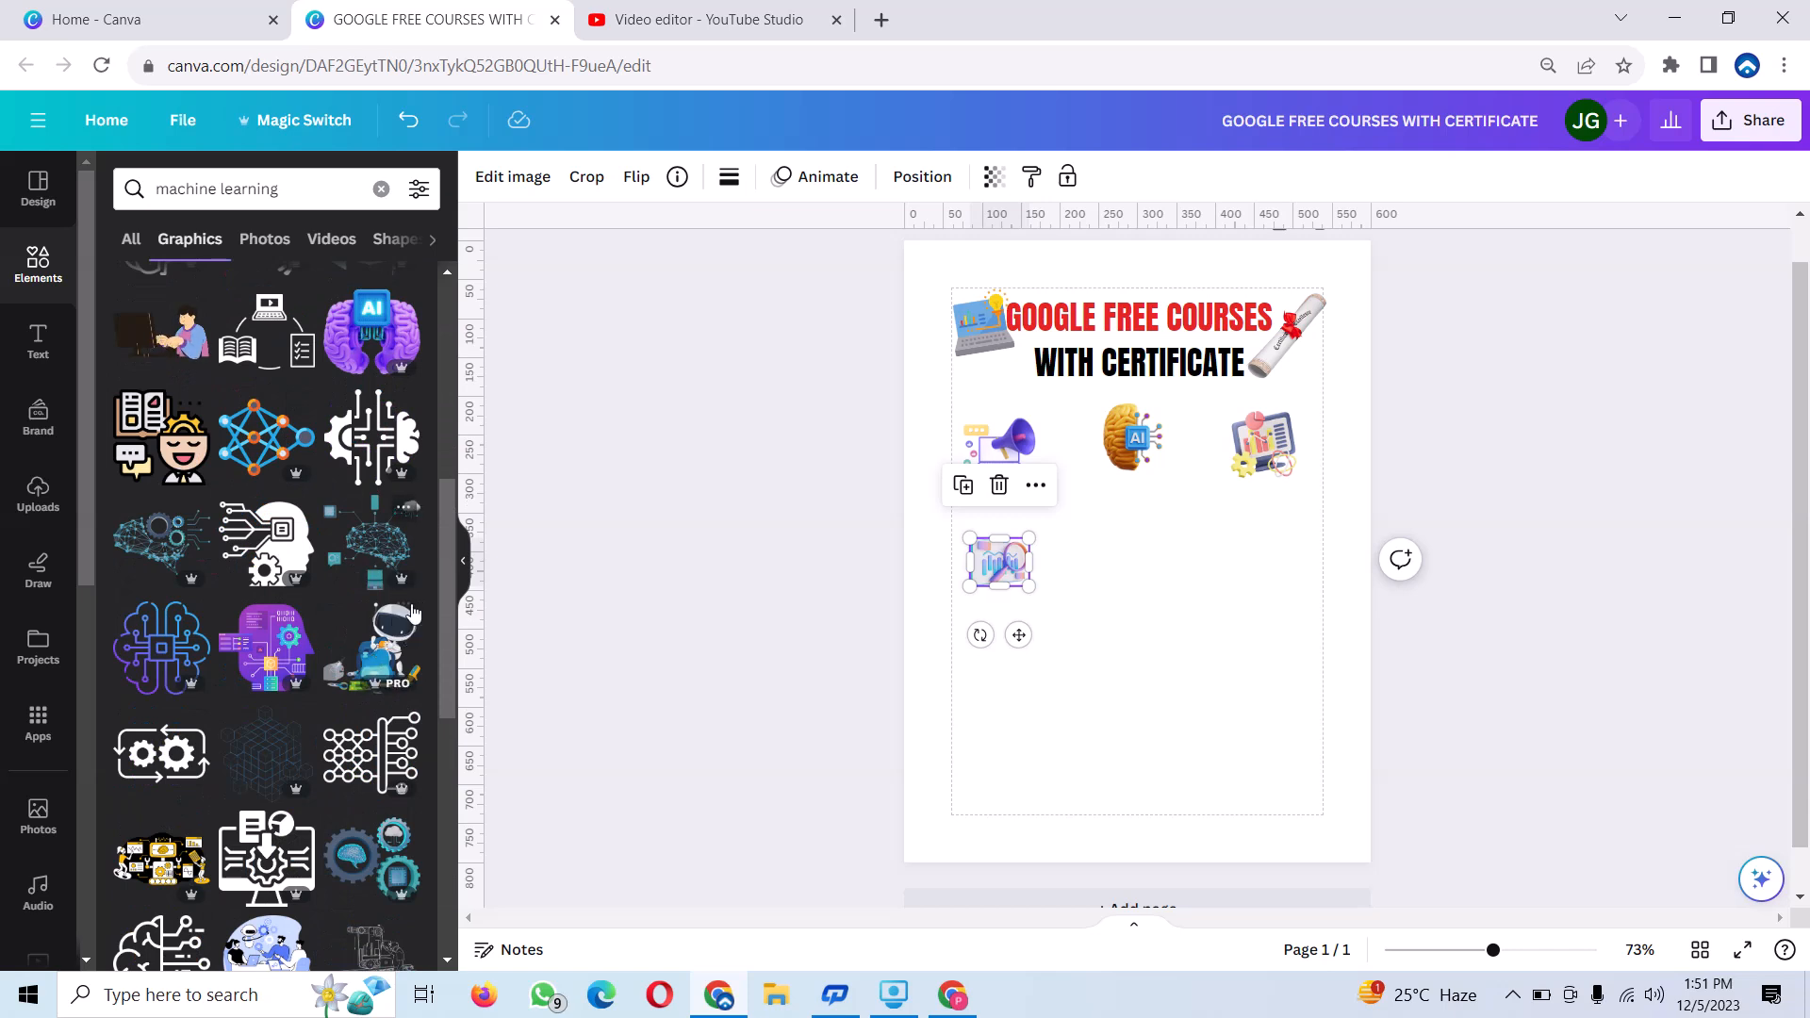
pyautogui.click(391, 654)
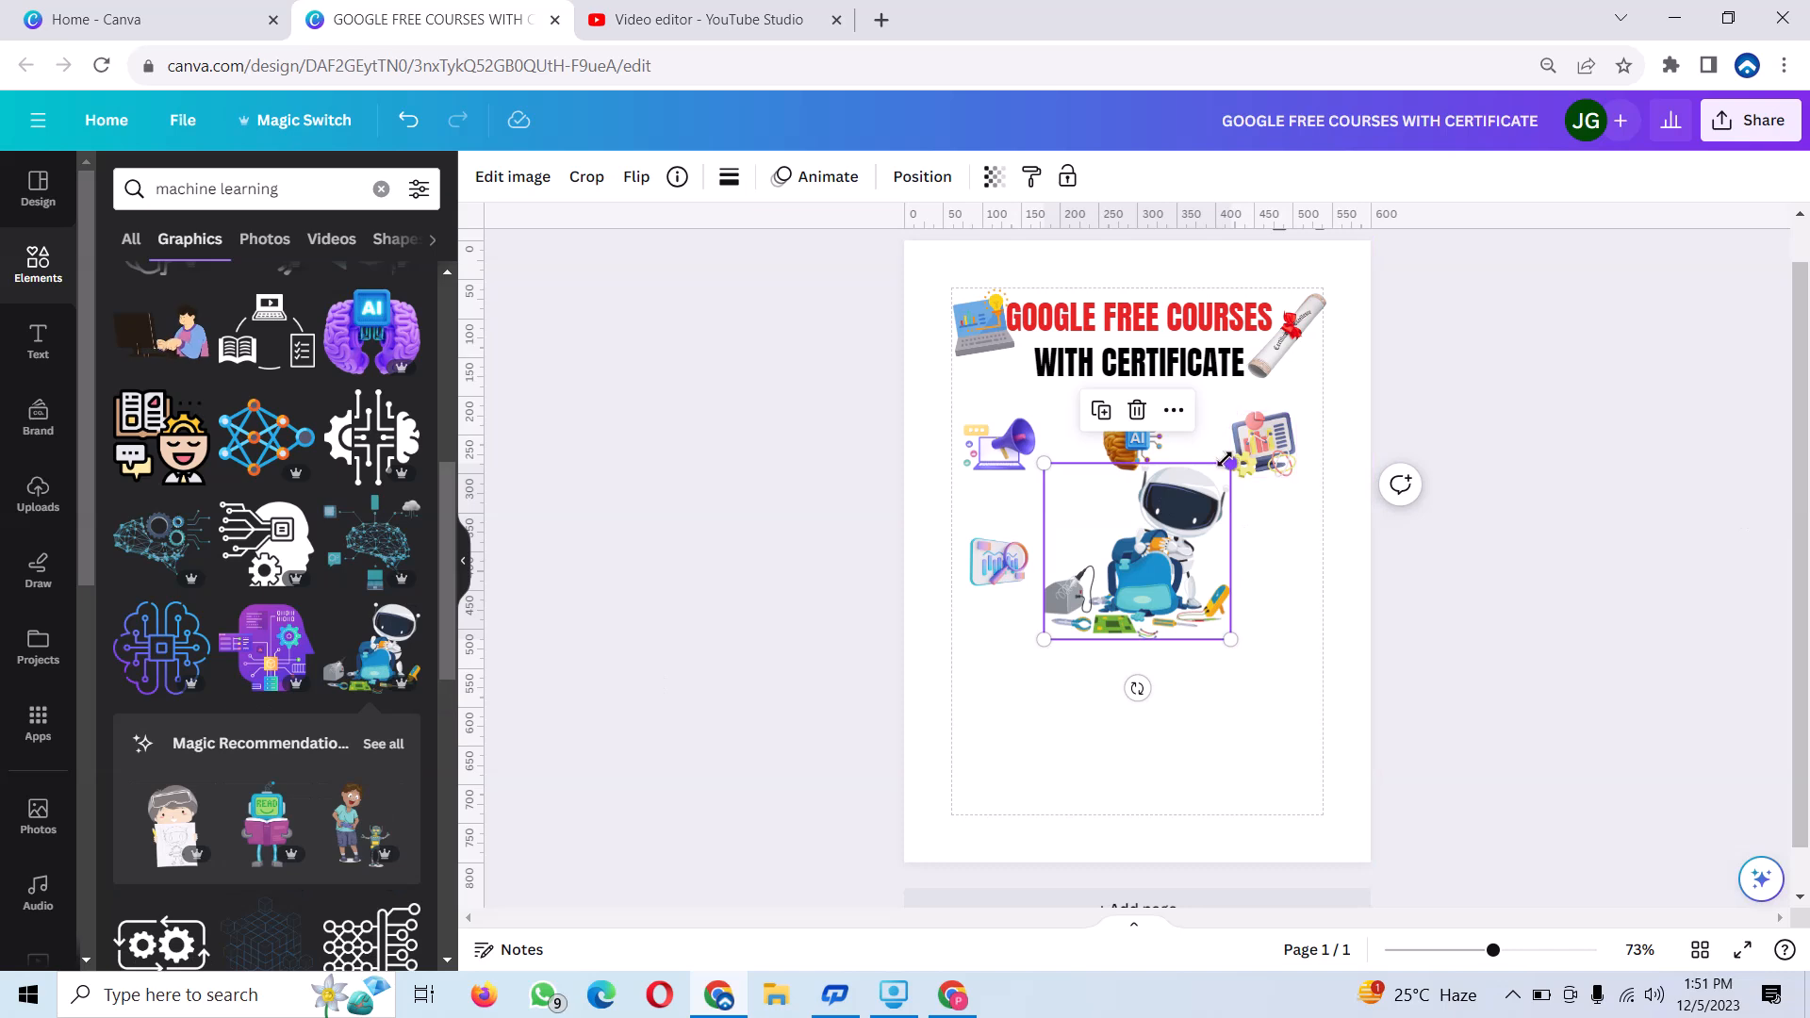
pyautogui.moveTo(1231, 463); pyautogui.dragTo(1104, 584)
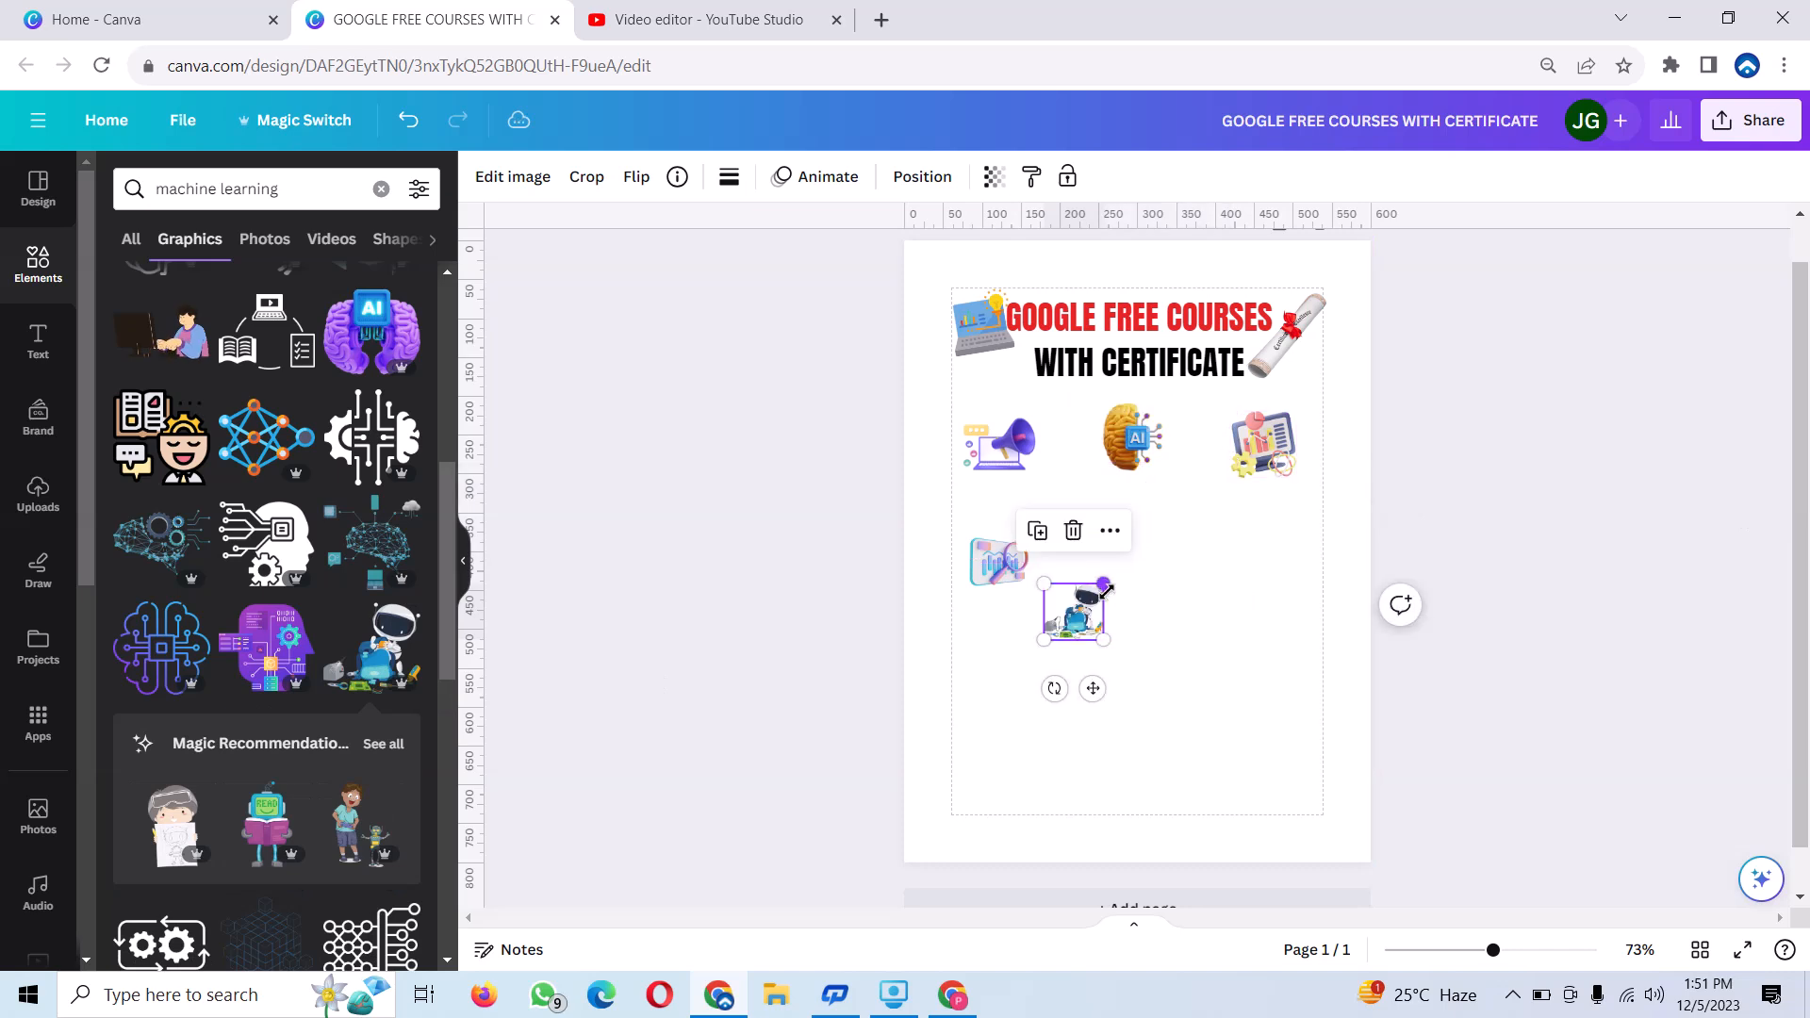
pyautogui.moveTo(1096, 696); pyautogui.dragTo(1156, 639)
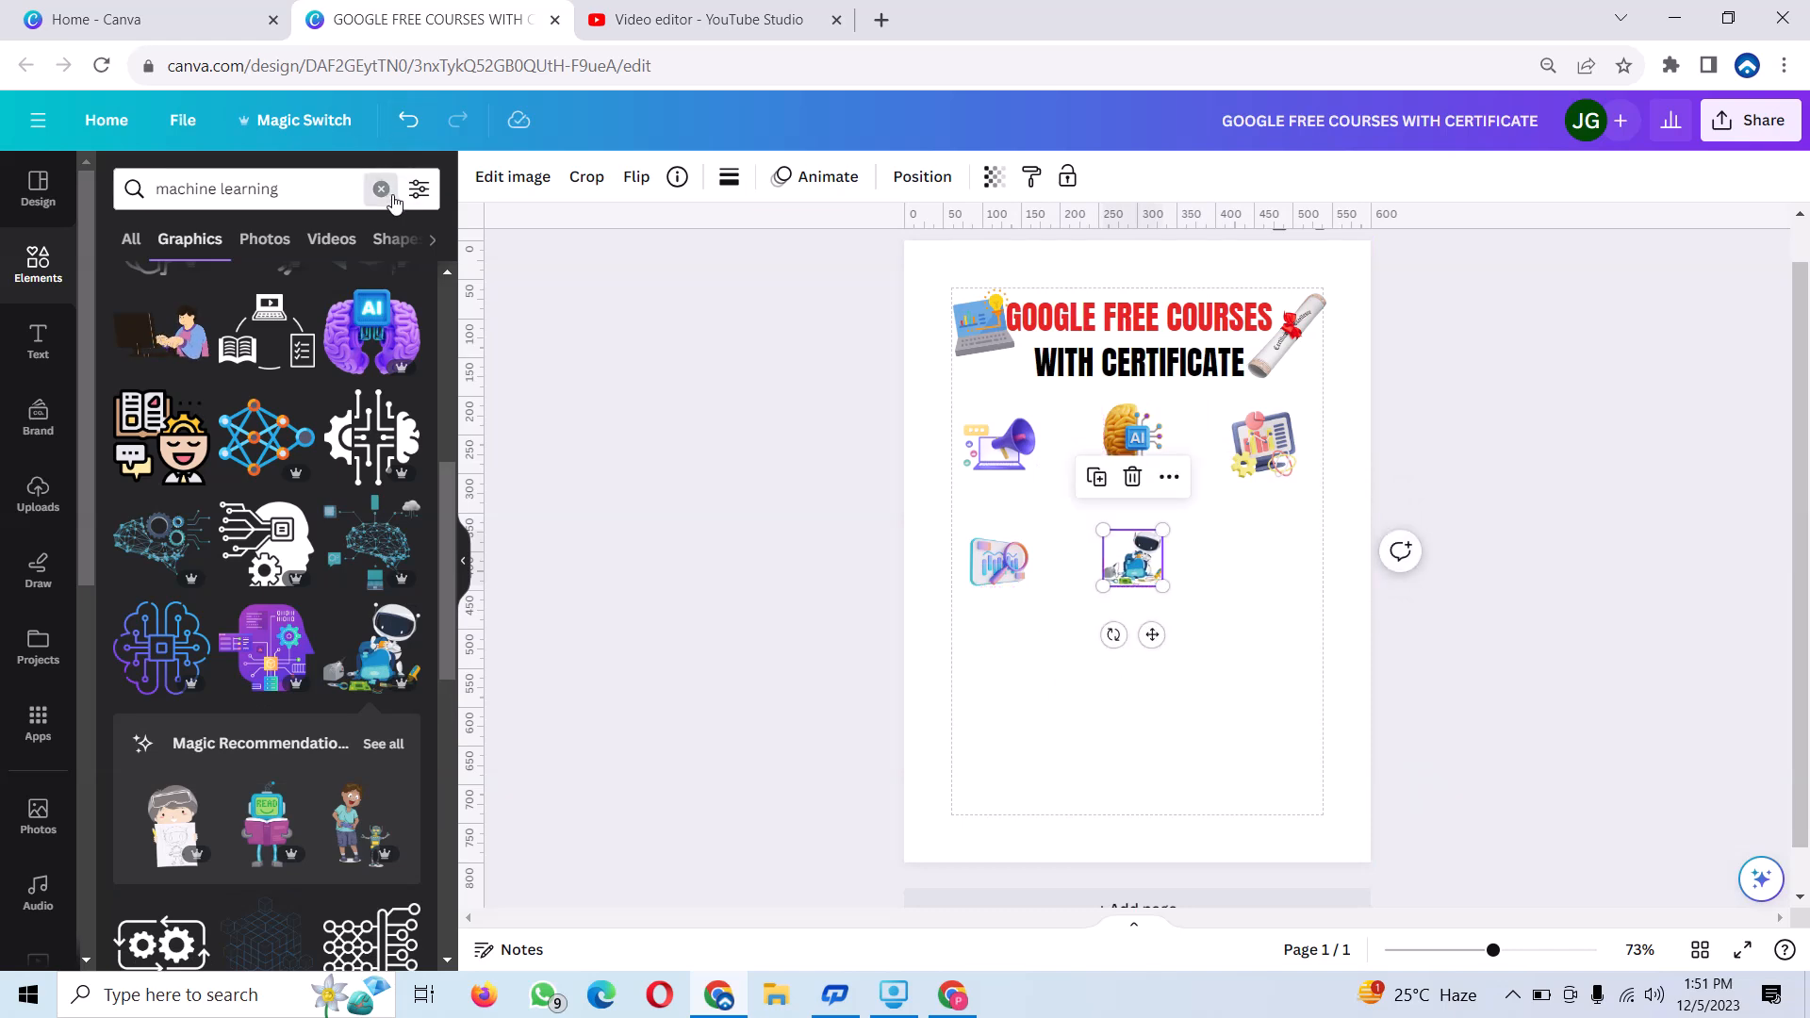
# Add the blue and yellow Python logo graphic, shrink it to icon size and place it at the second icon row's right end.
pyautogui.click(381, 188)
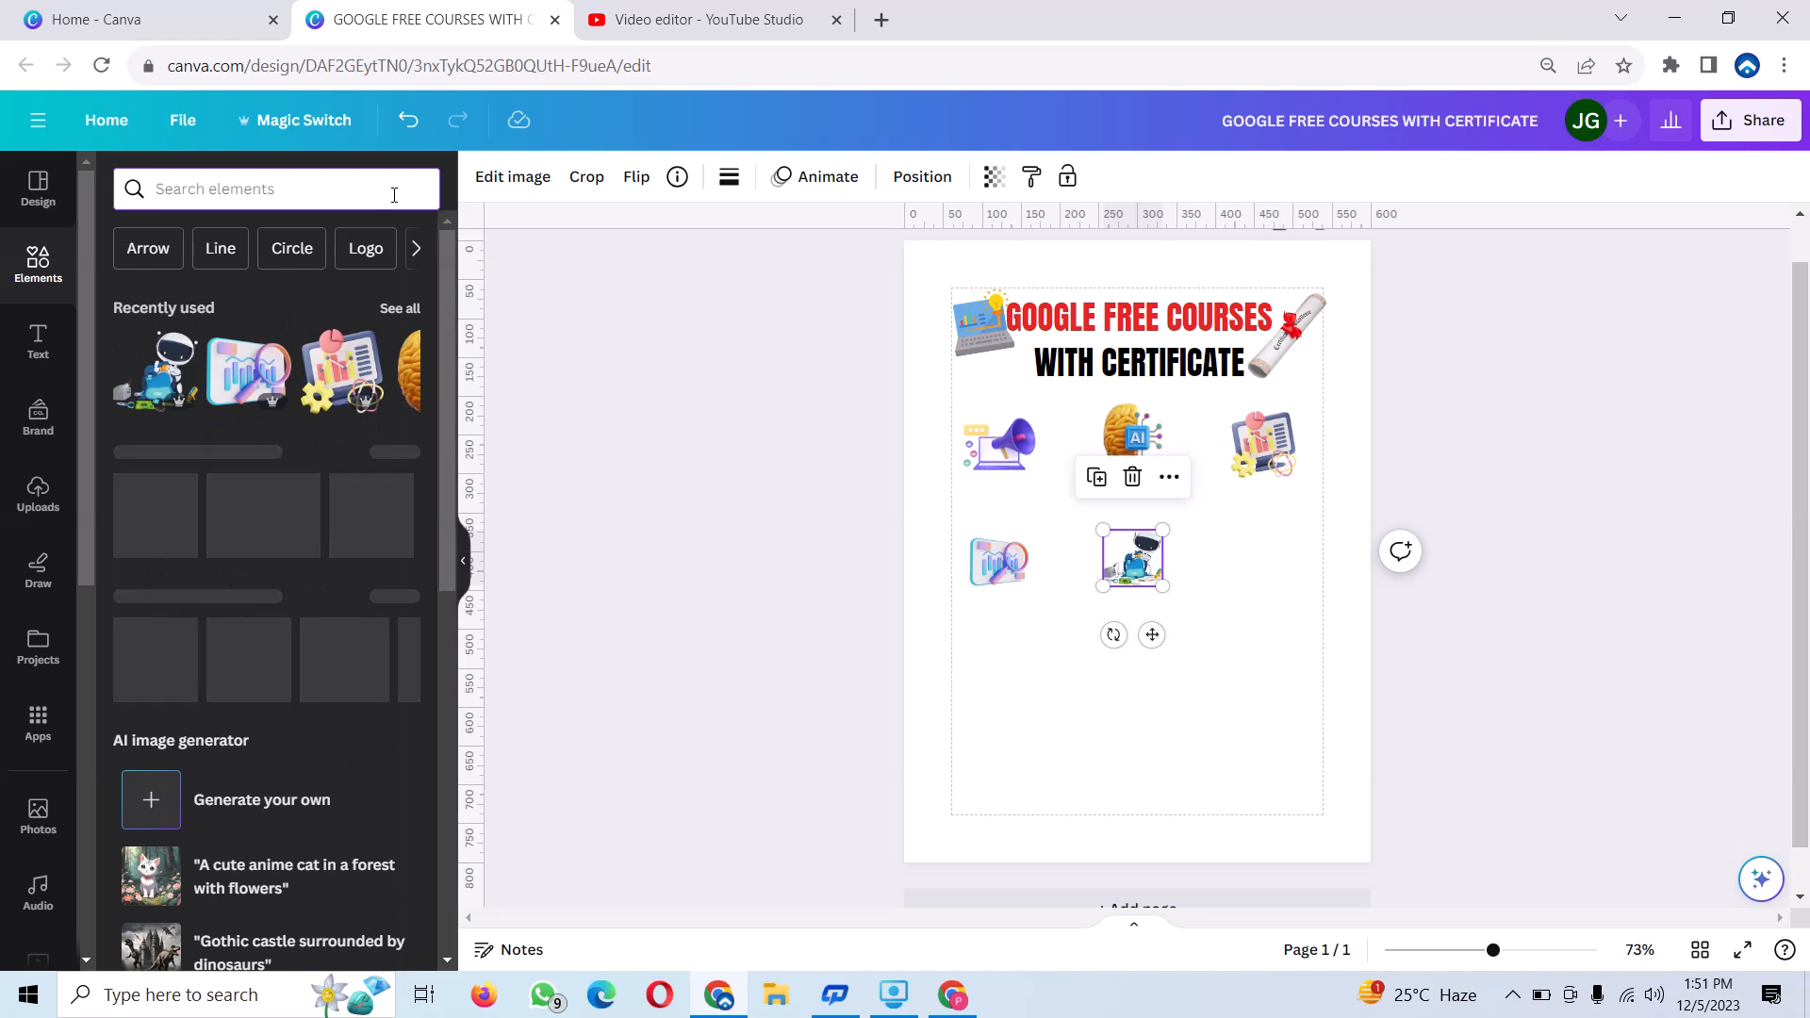
pyautogui.write('PYTHON')
pyautogui.press('Return')
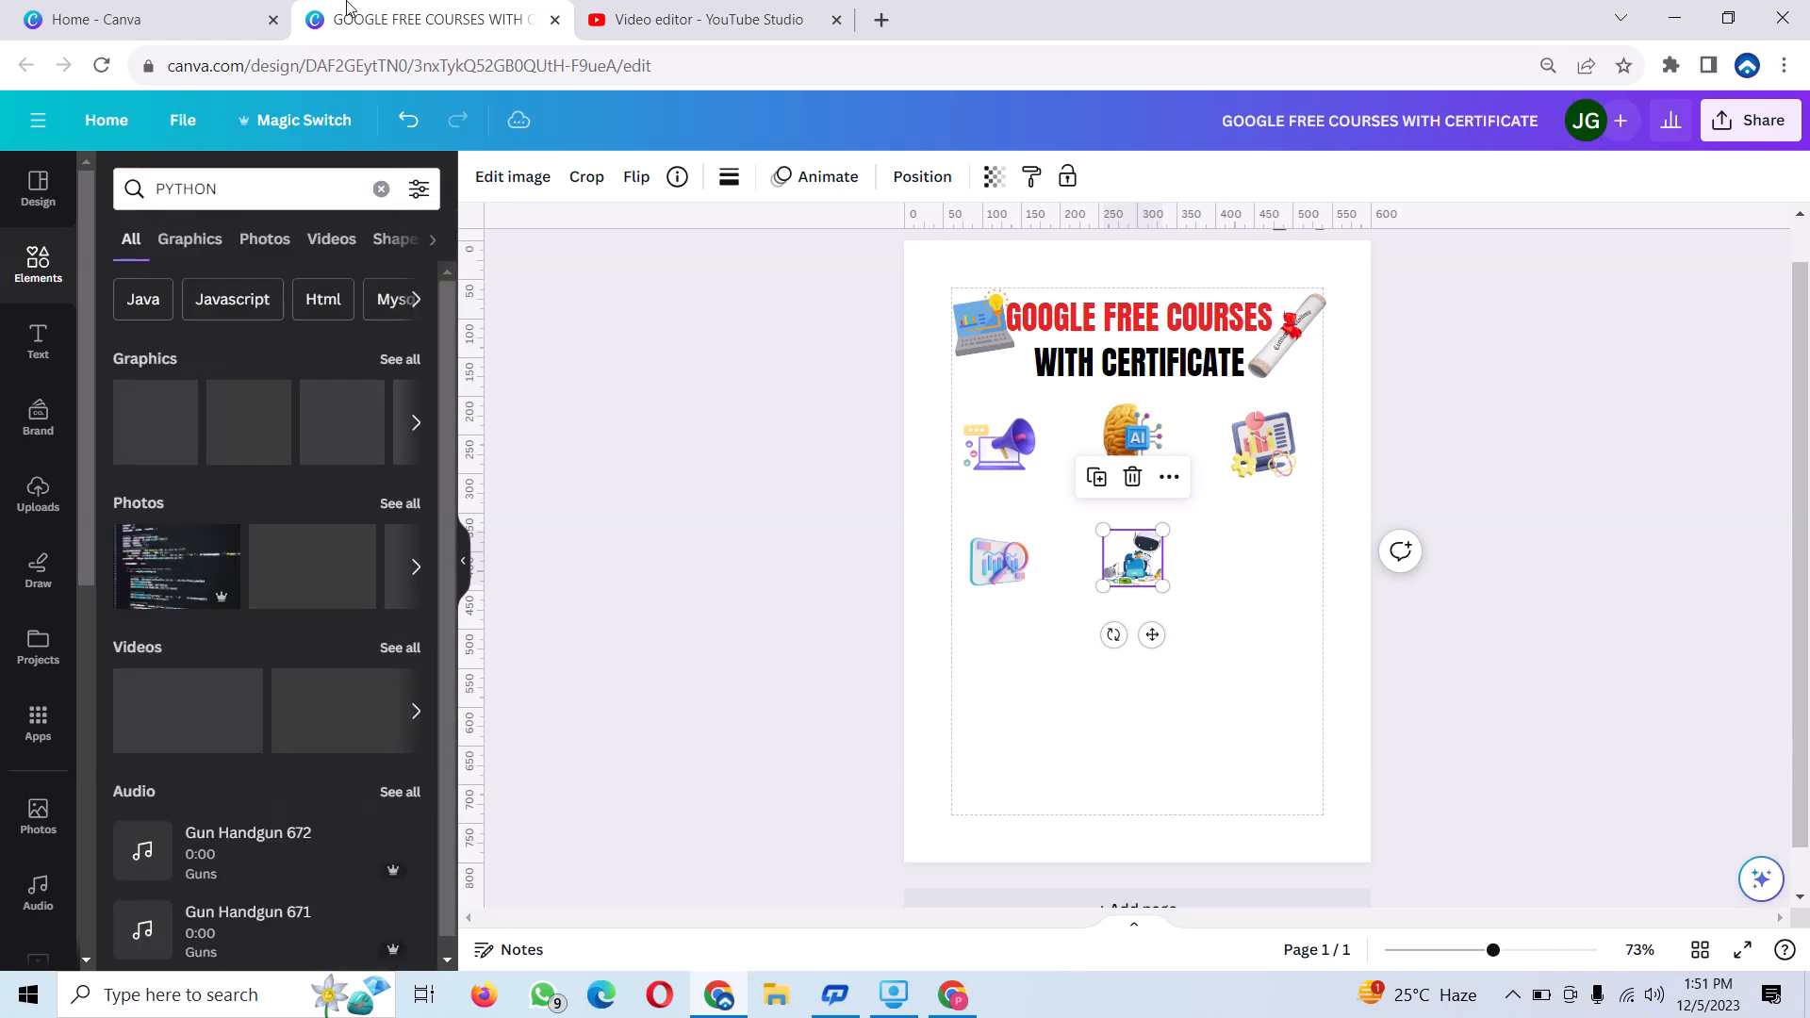
pyautogui.click(168, 411)
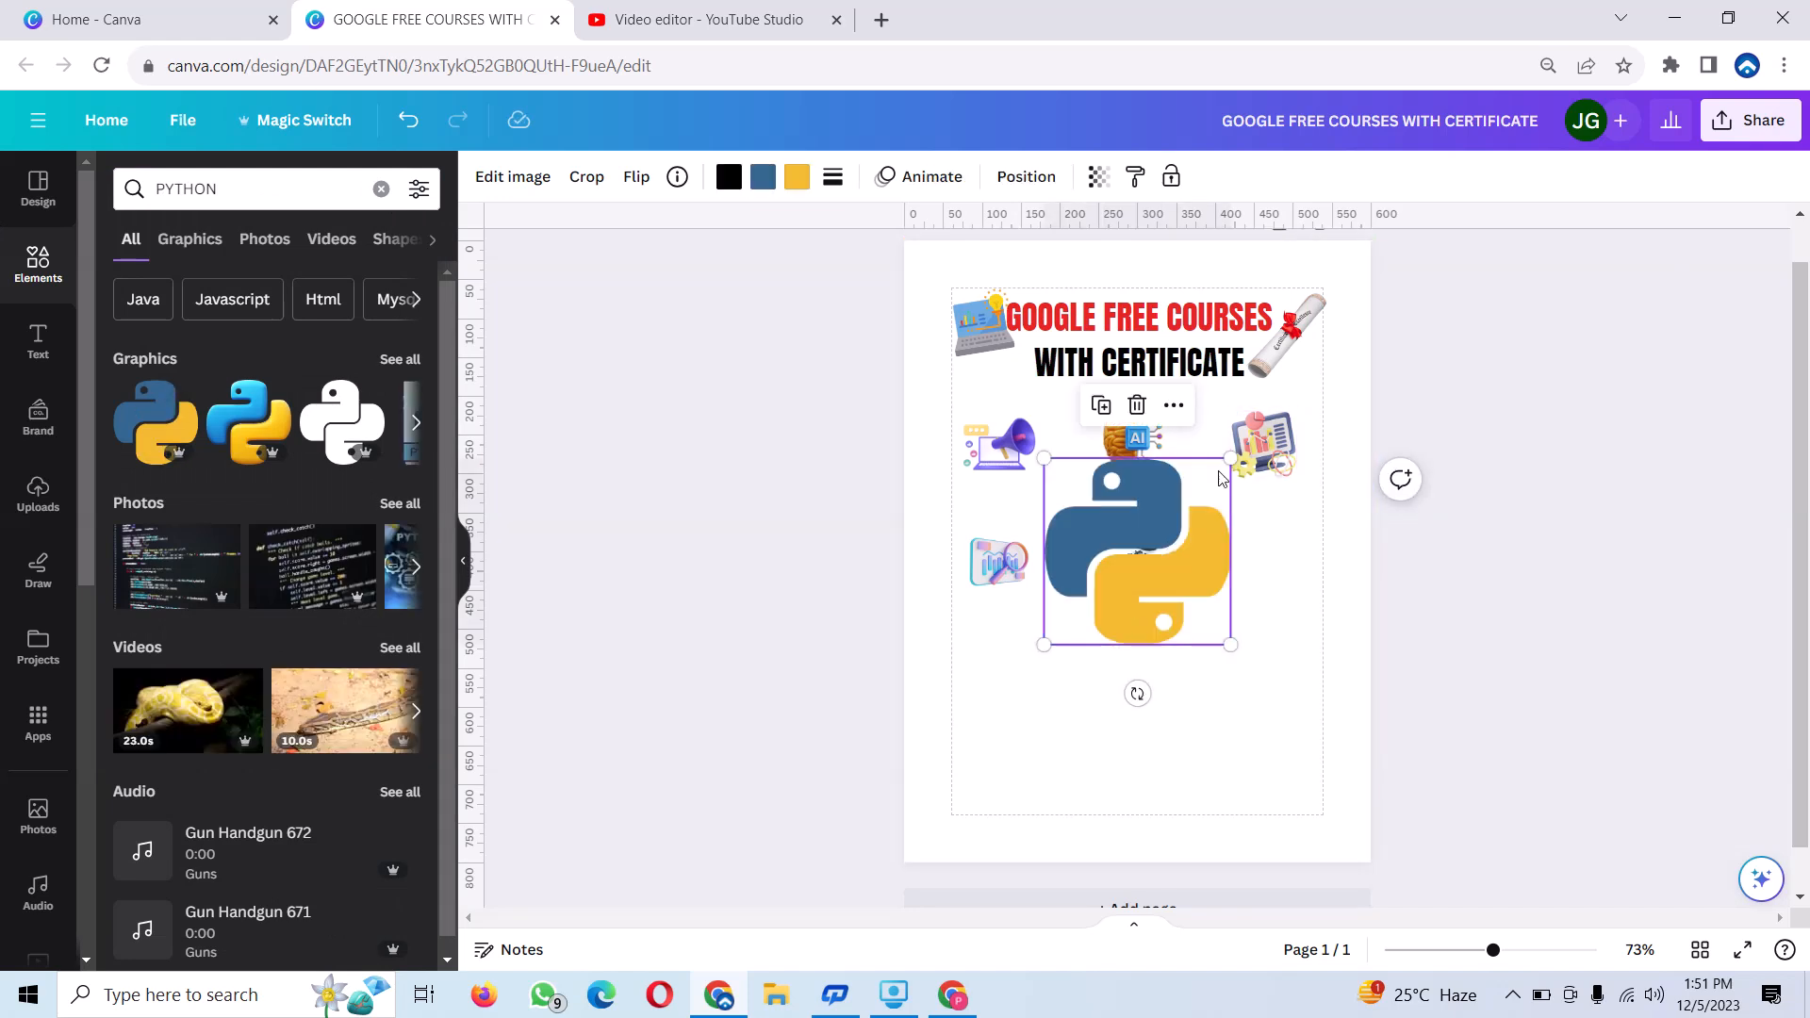
pyautogui.moveTo(1228, 456); pyautogui.dragTo(1262, 556)
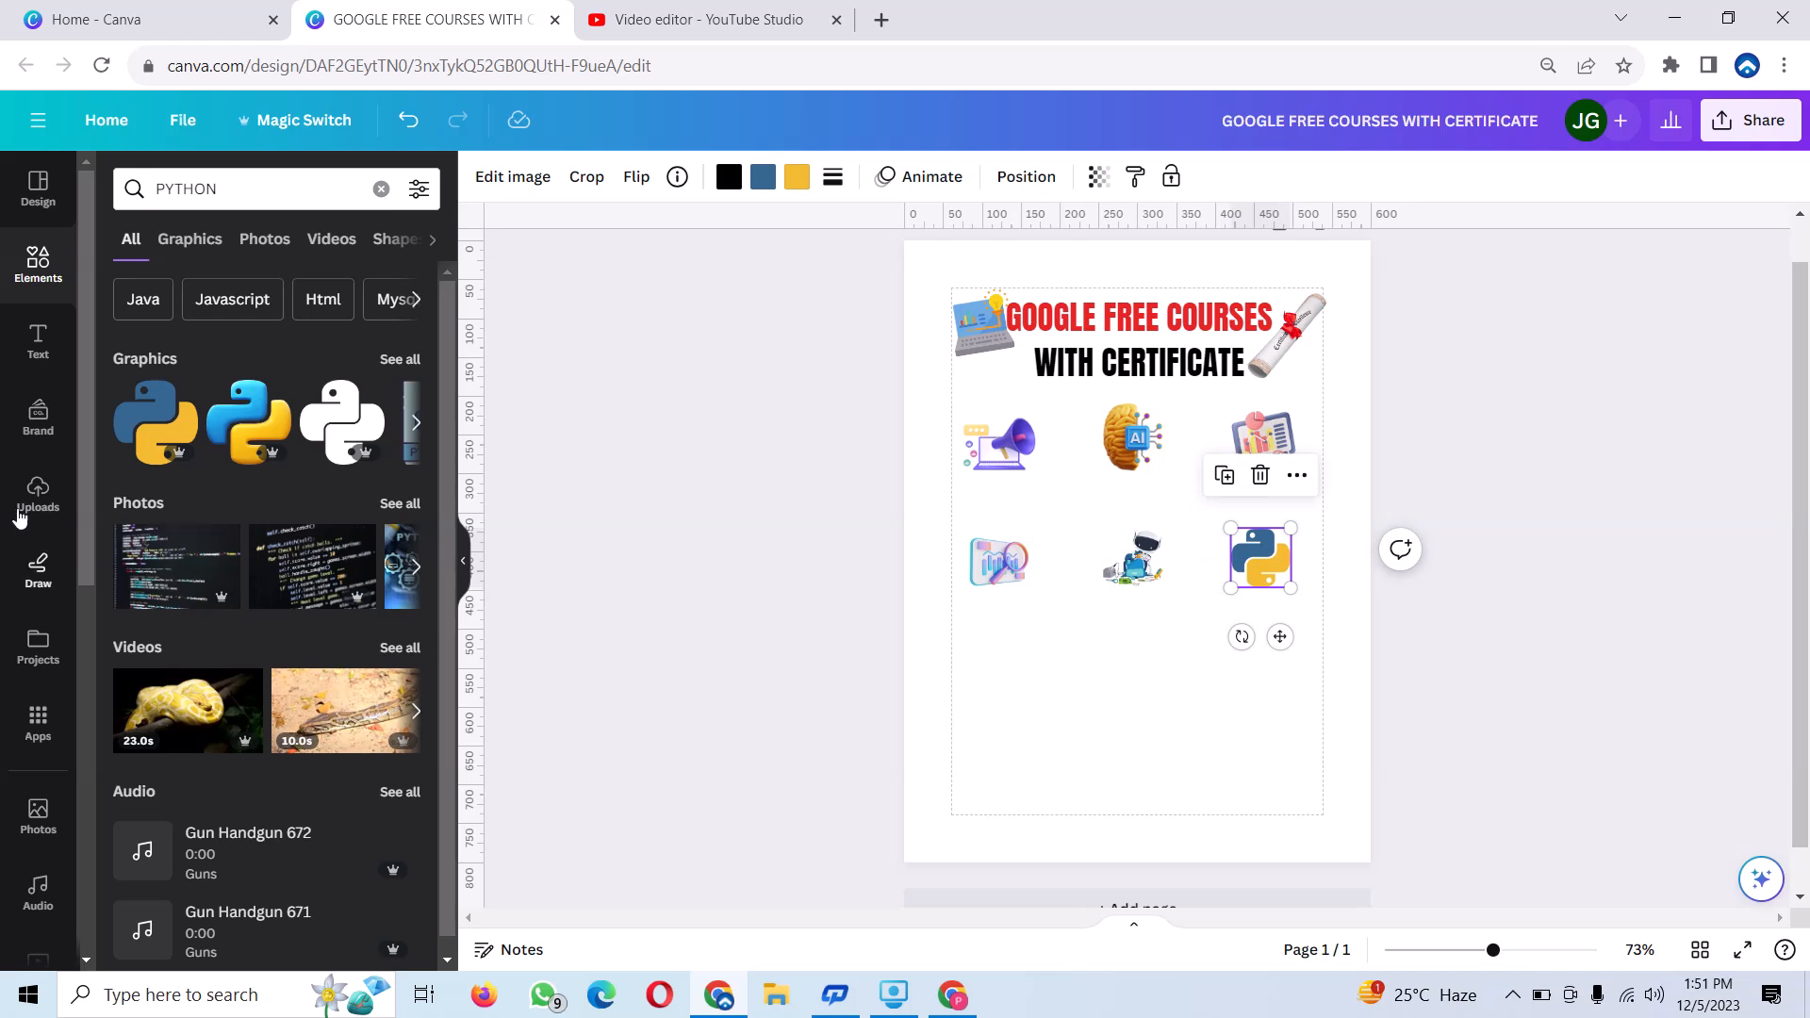
# Find graphics for "basics of ml", add the outlined robot with check and cross marks, shrink it and place it below the data analysis icon.
pyautogui.click(381, 188)
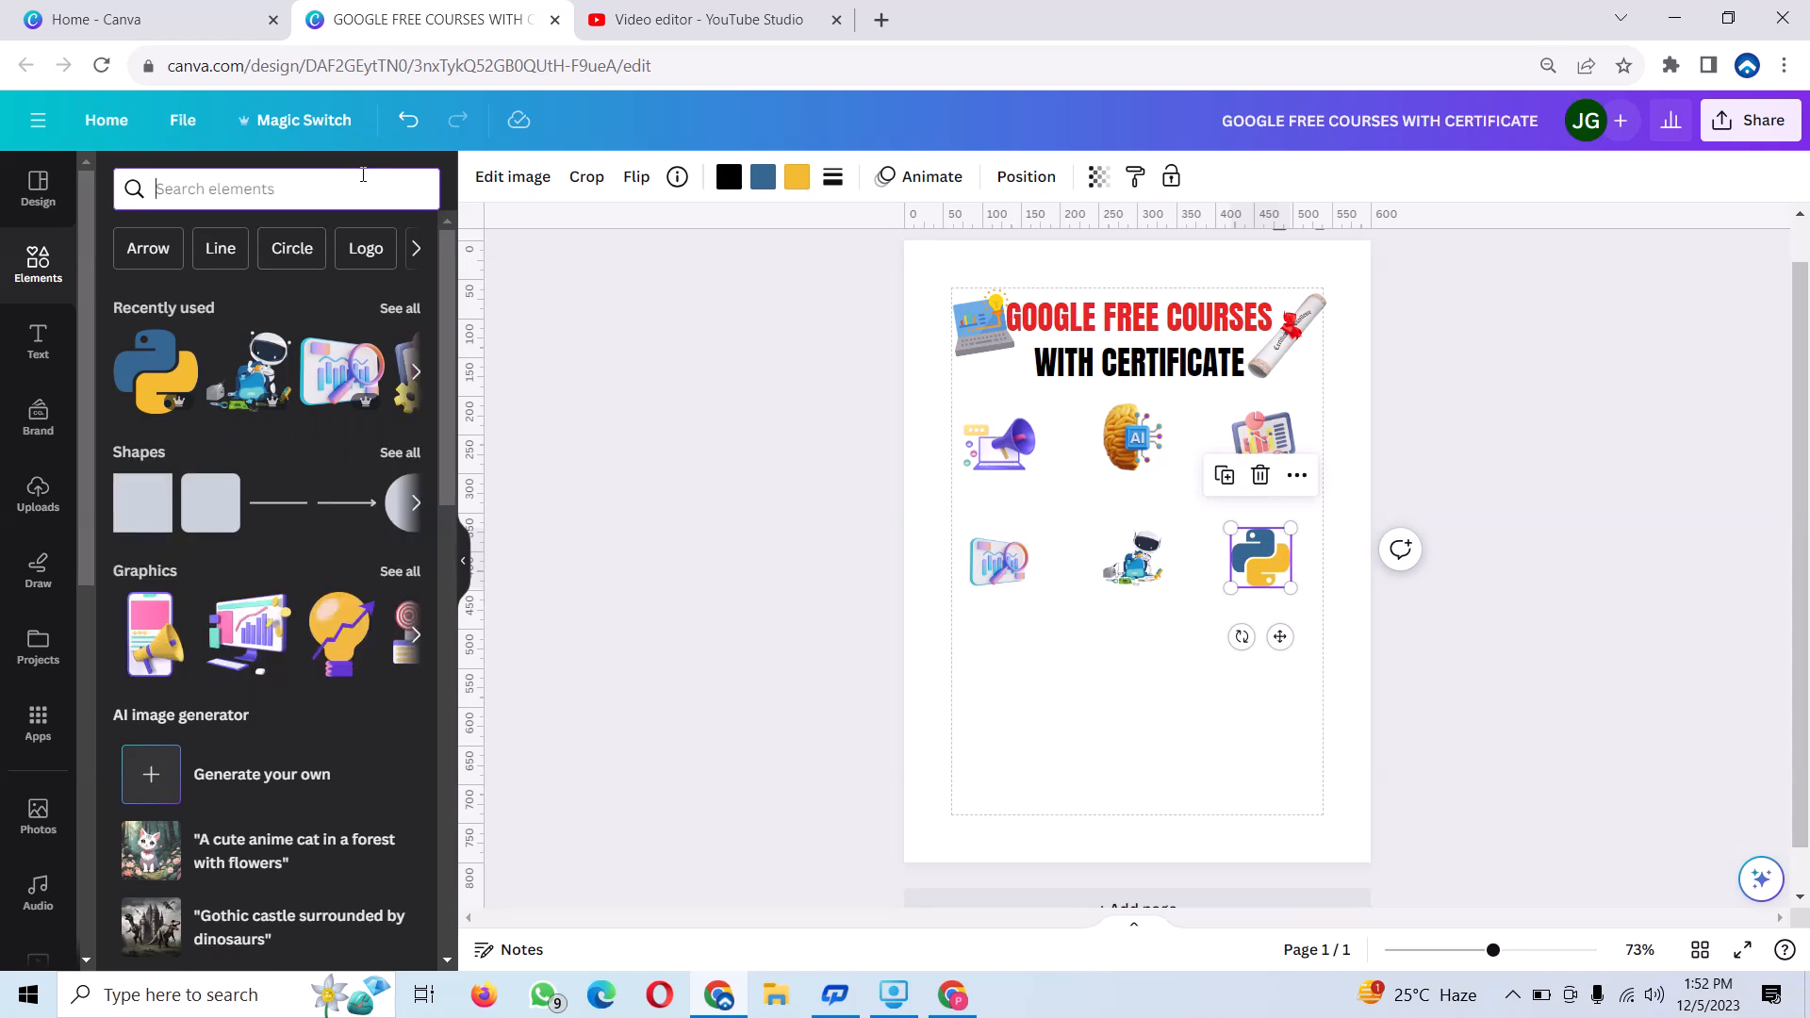
pyautogui.write('B')
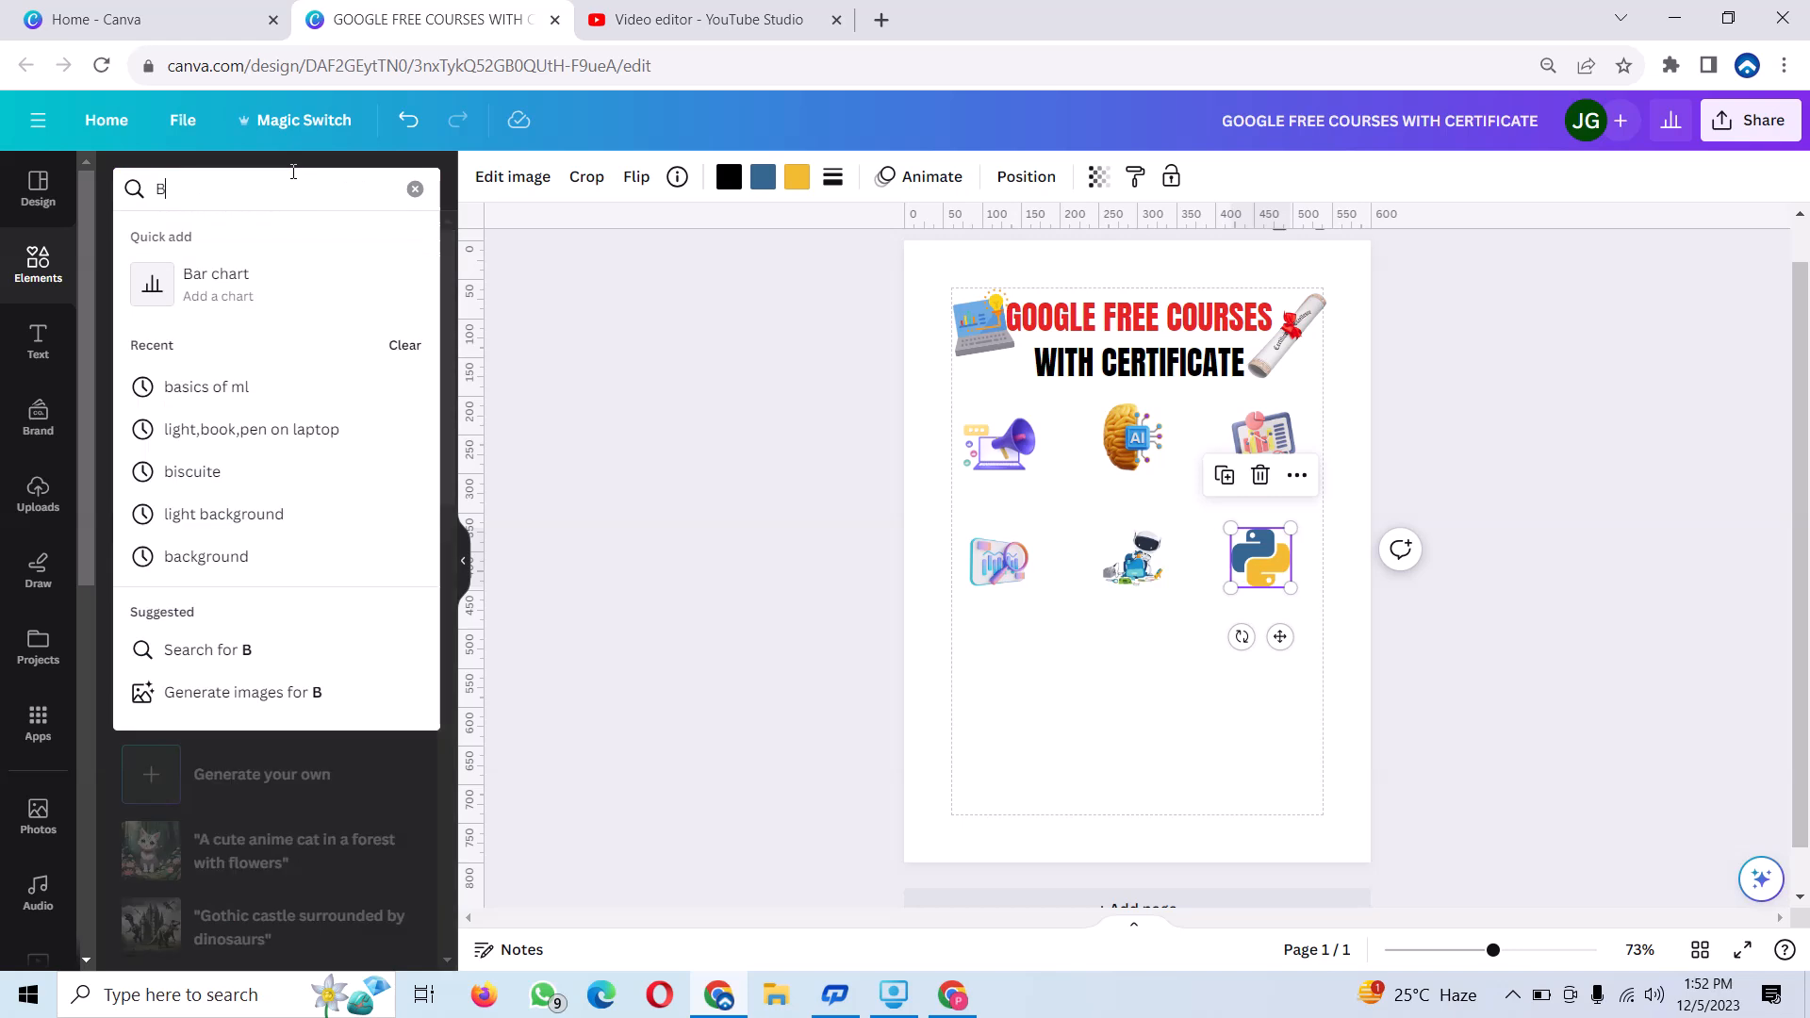
pyautogui.write('ASICSOF')
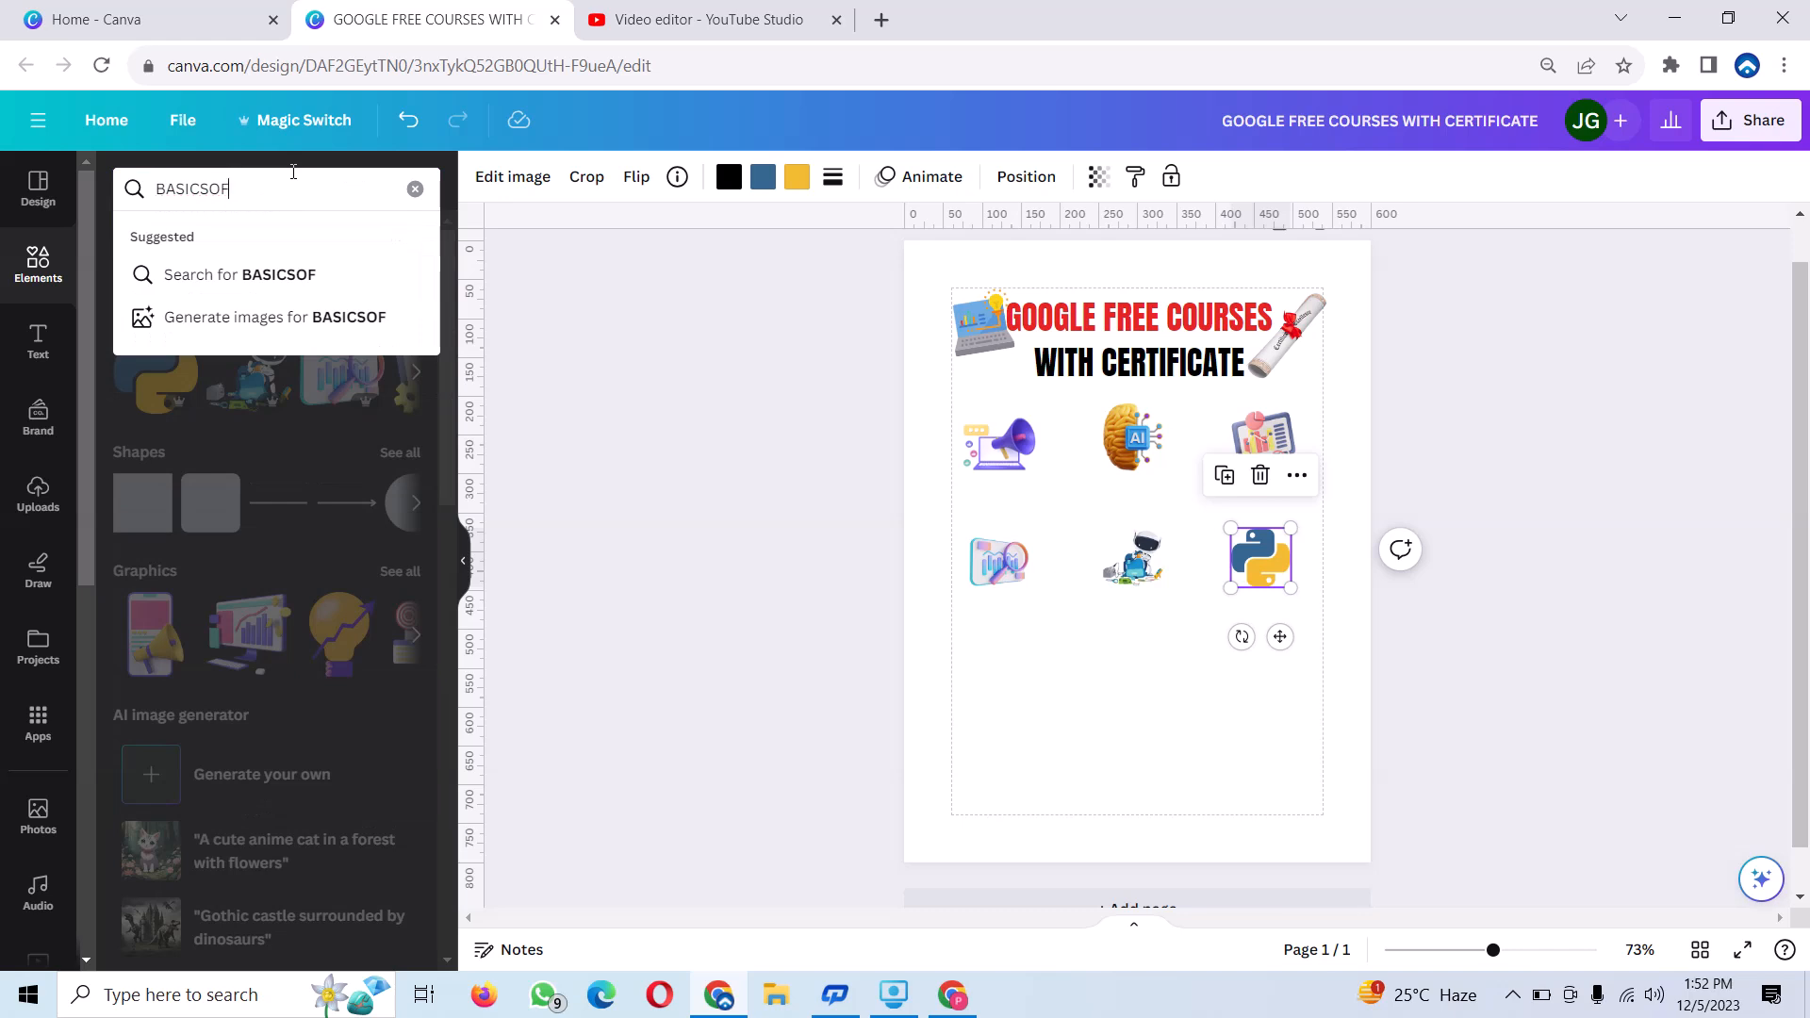
pyautogui.press('BackSpace')
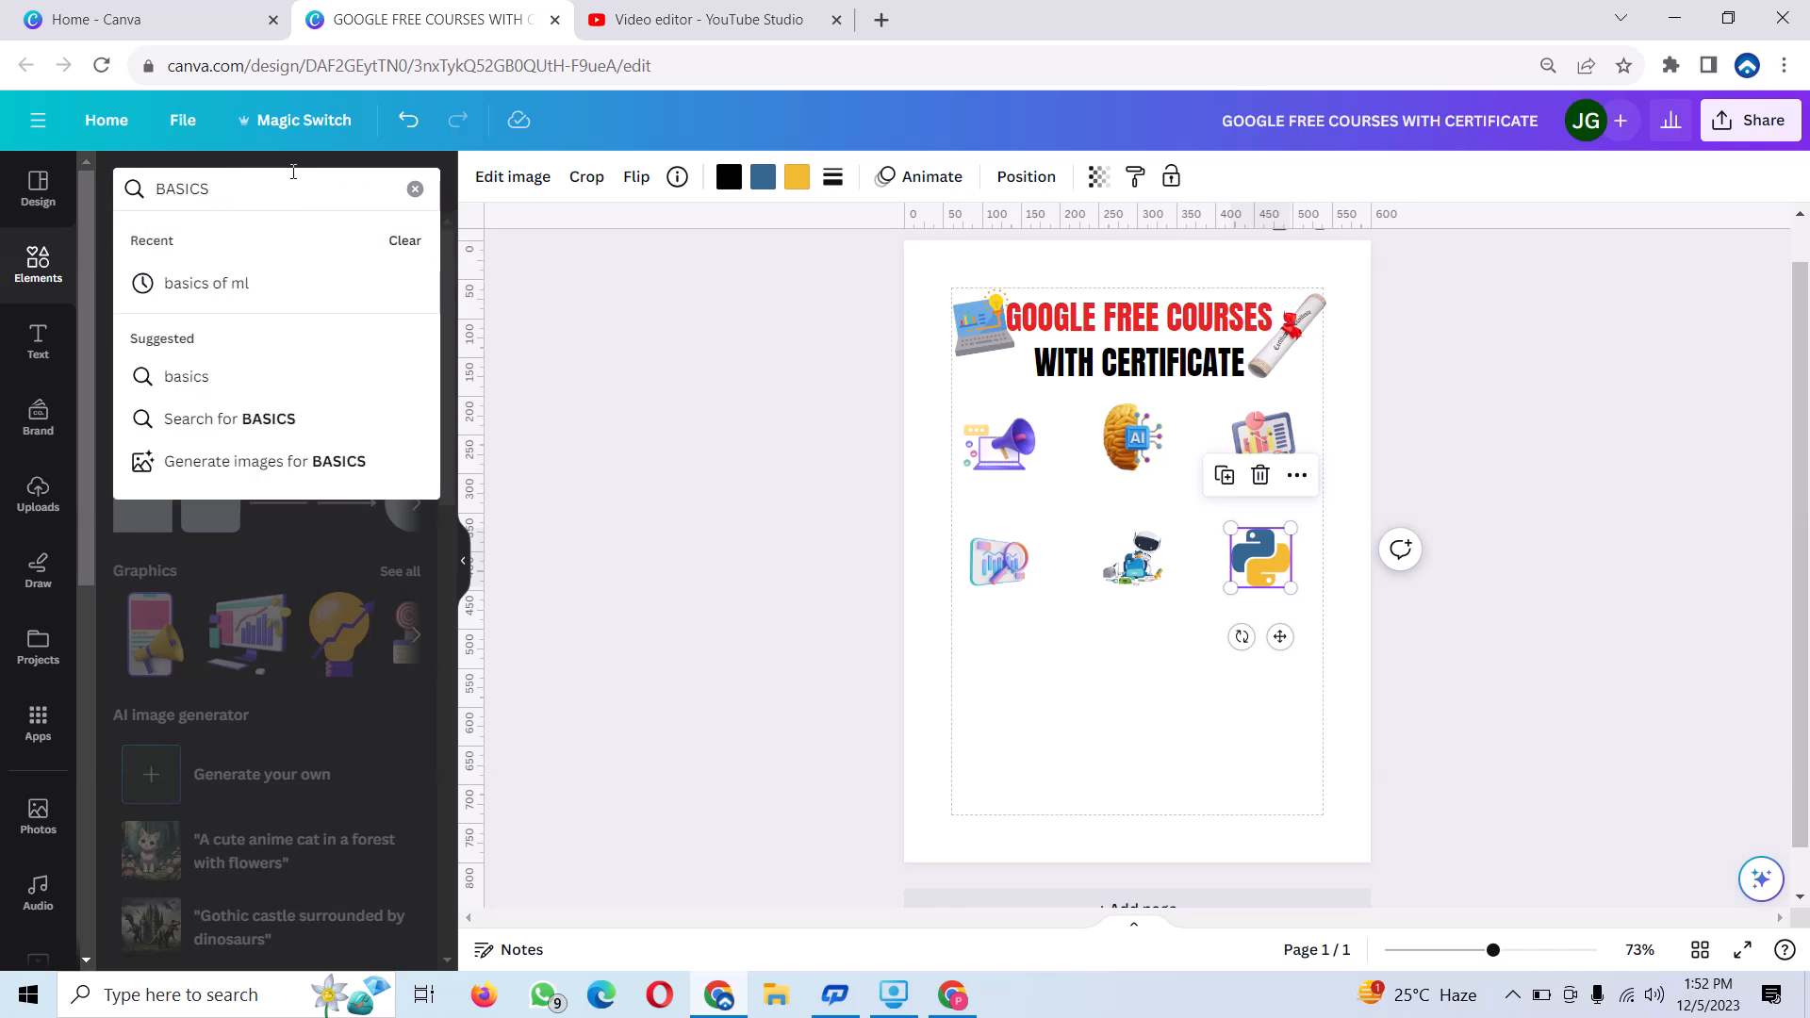
pyautogui.click(181, 283)
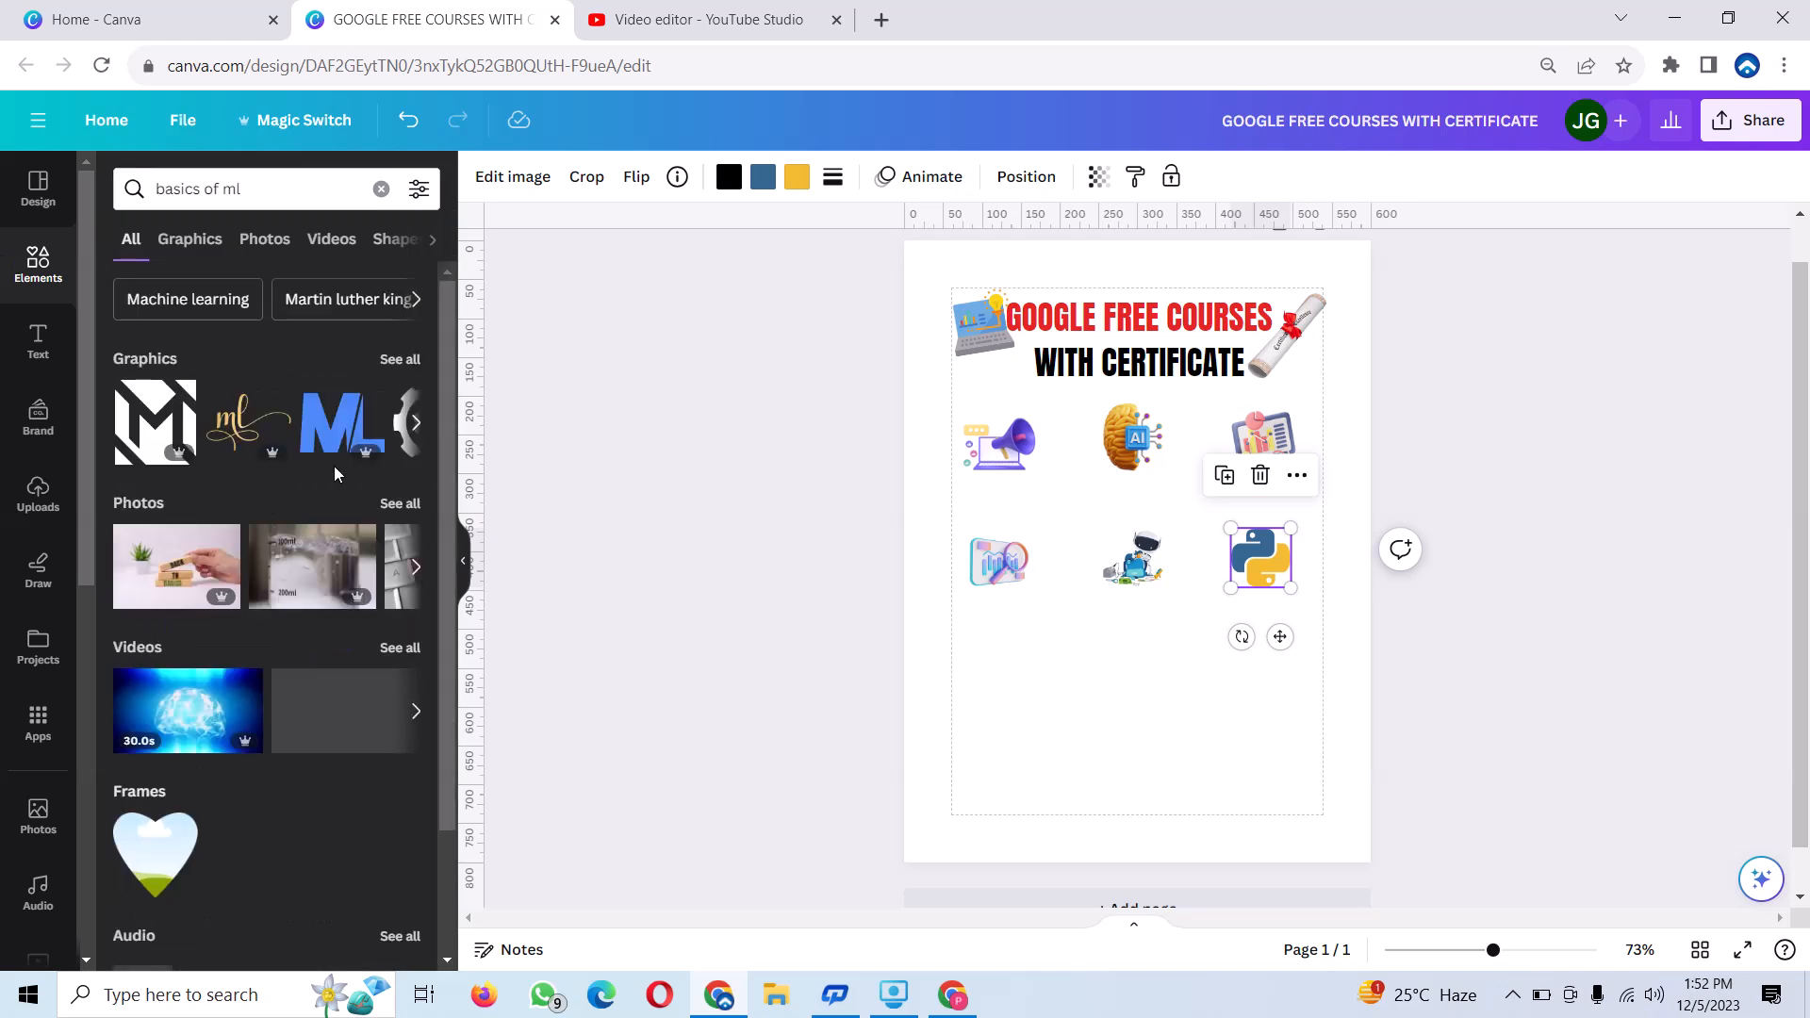
pyautogui.click(409, 360)
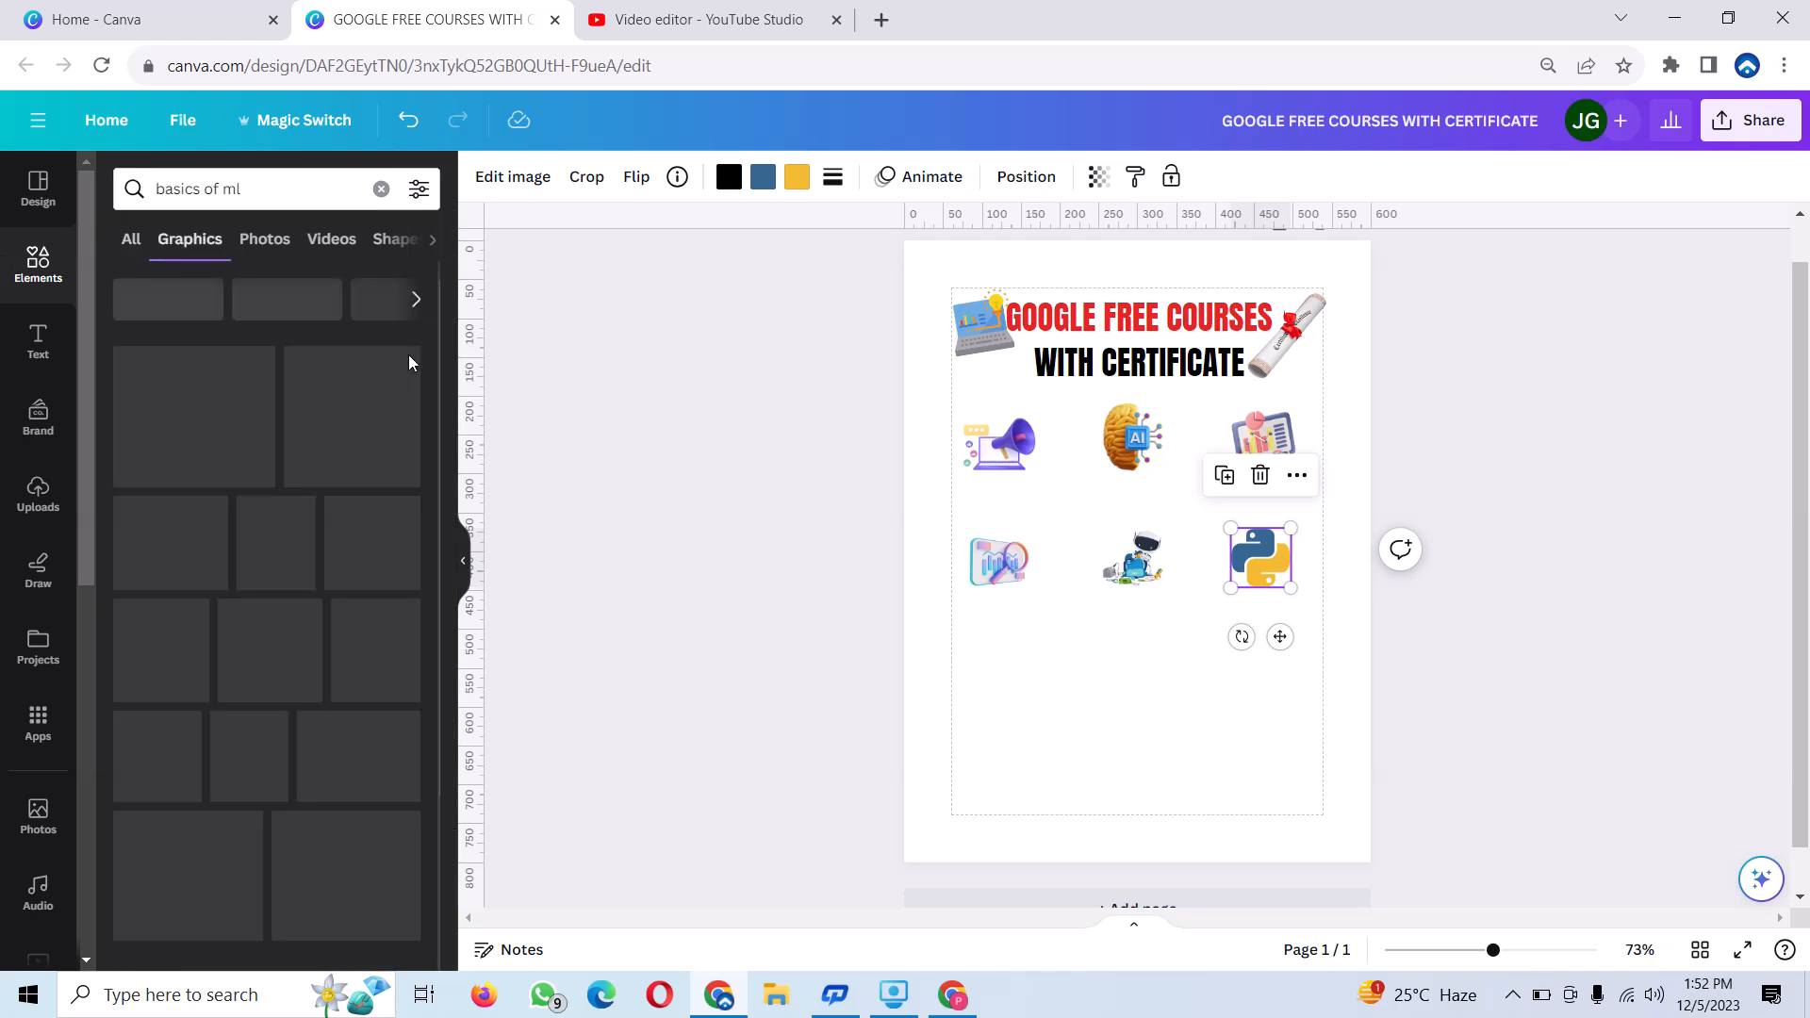
pyautogui.scroll(-15, 274, 517)
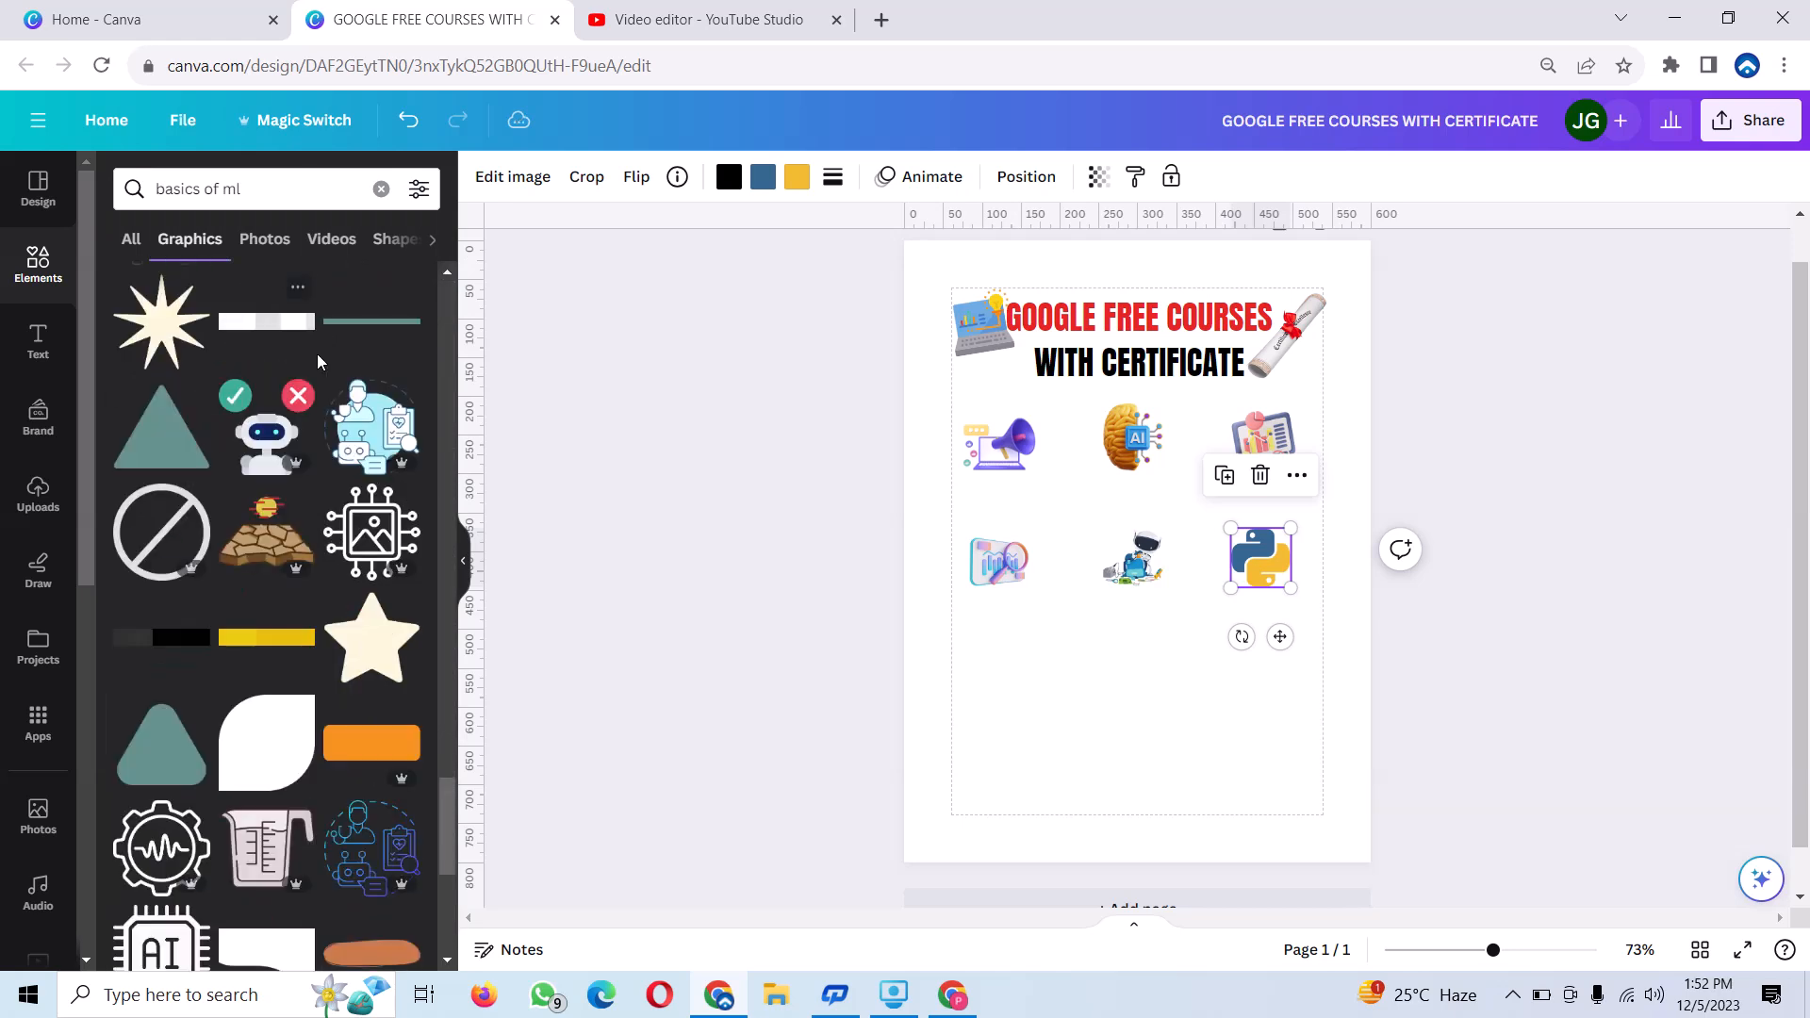
pyautogui.click(250, 435)
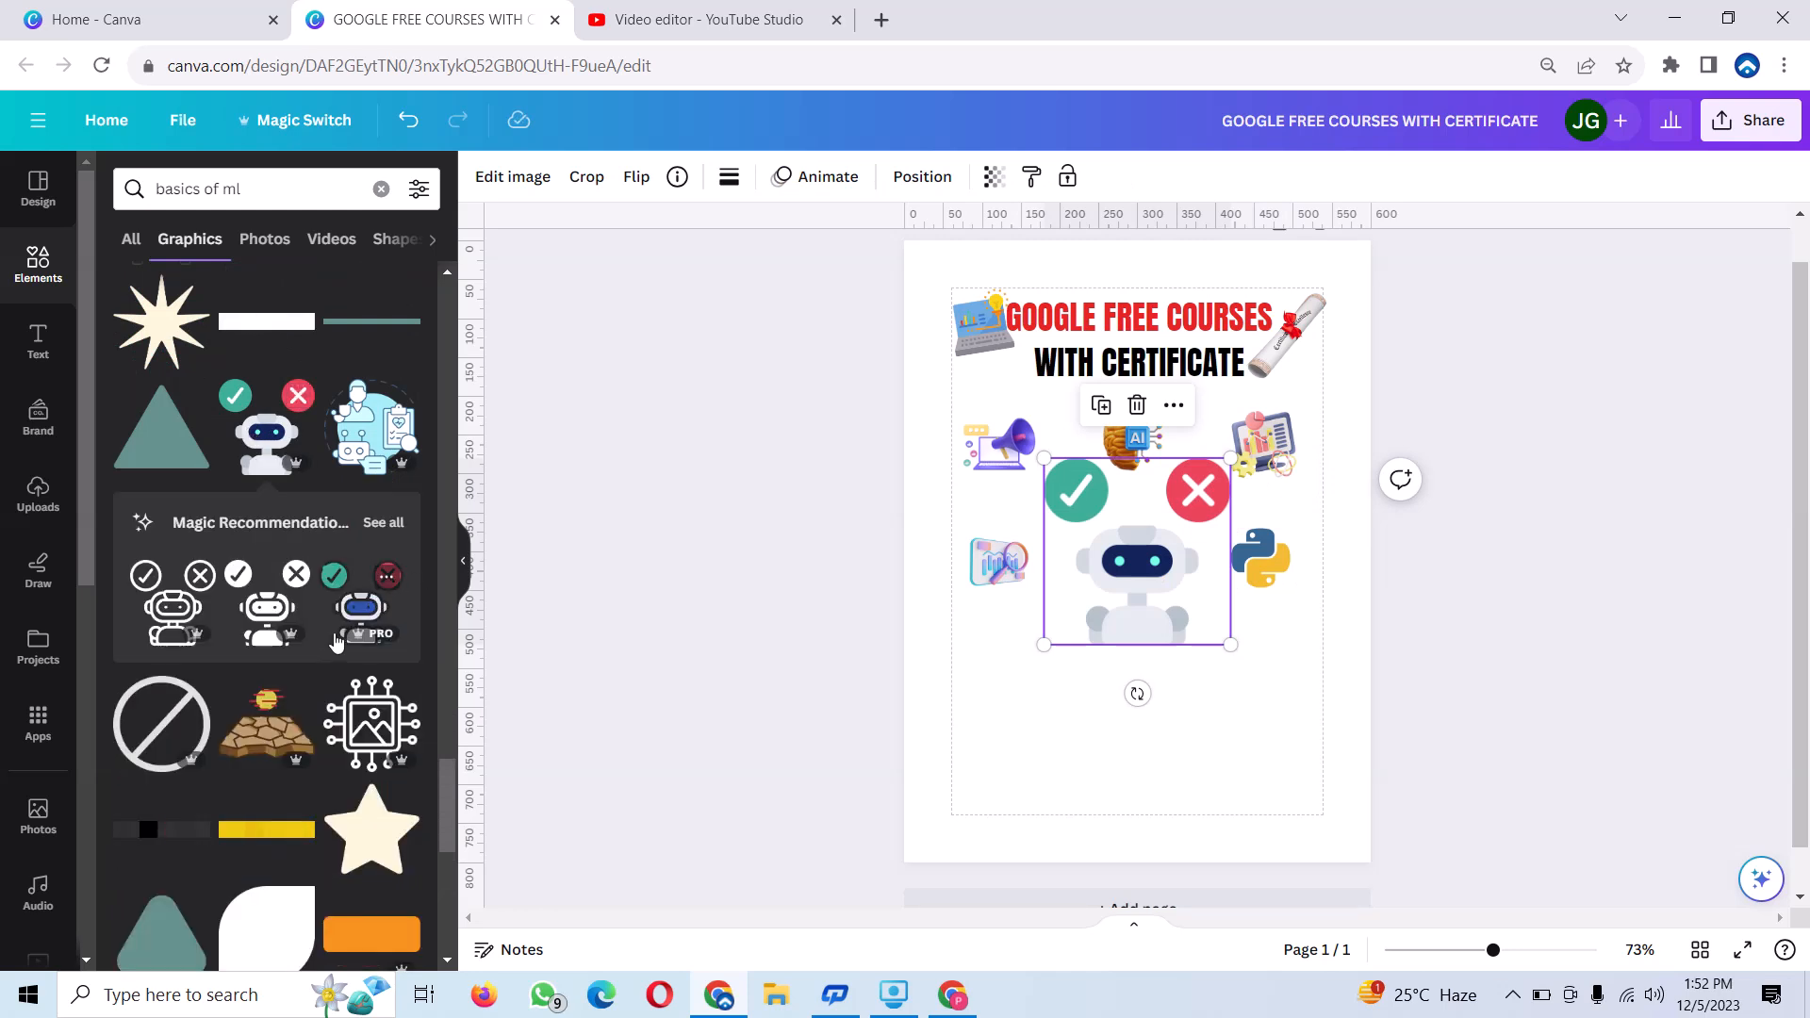
pyautogui.click(357, 622)
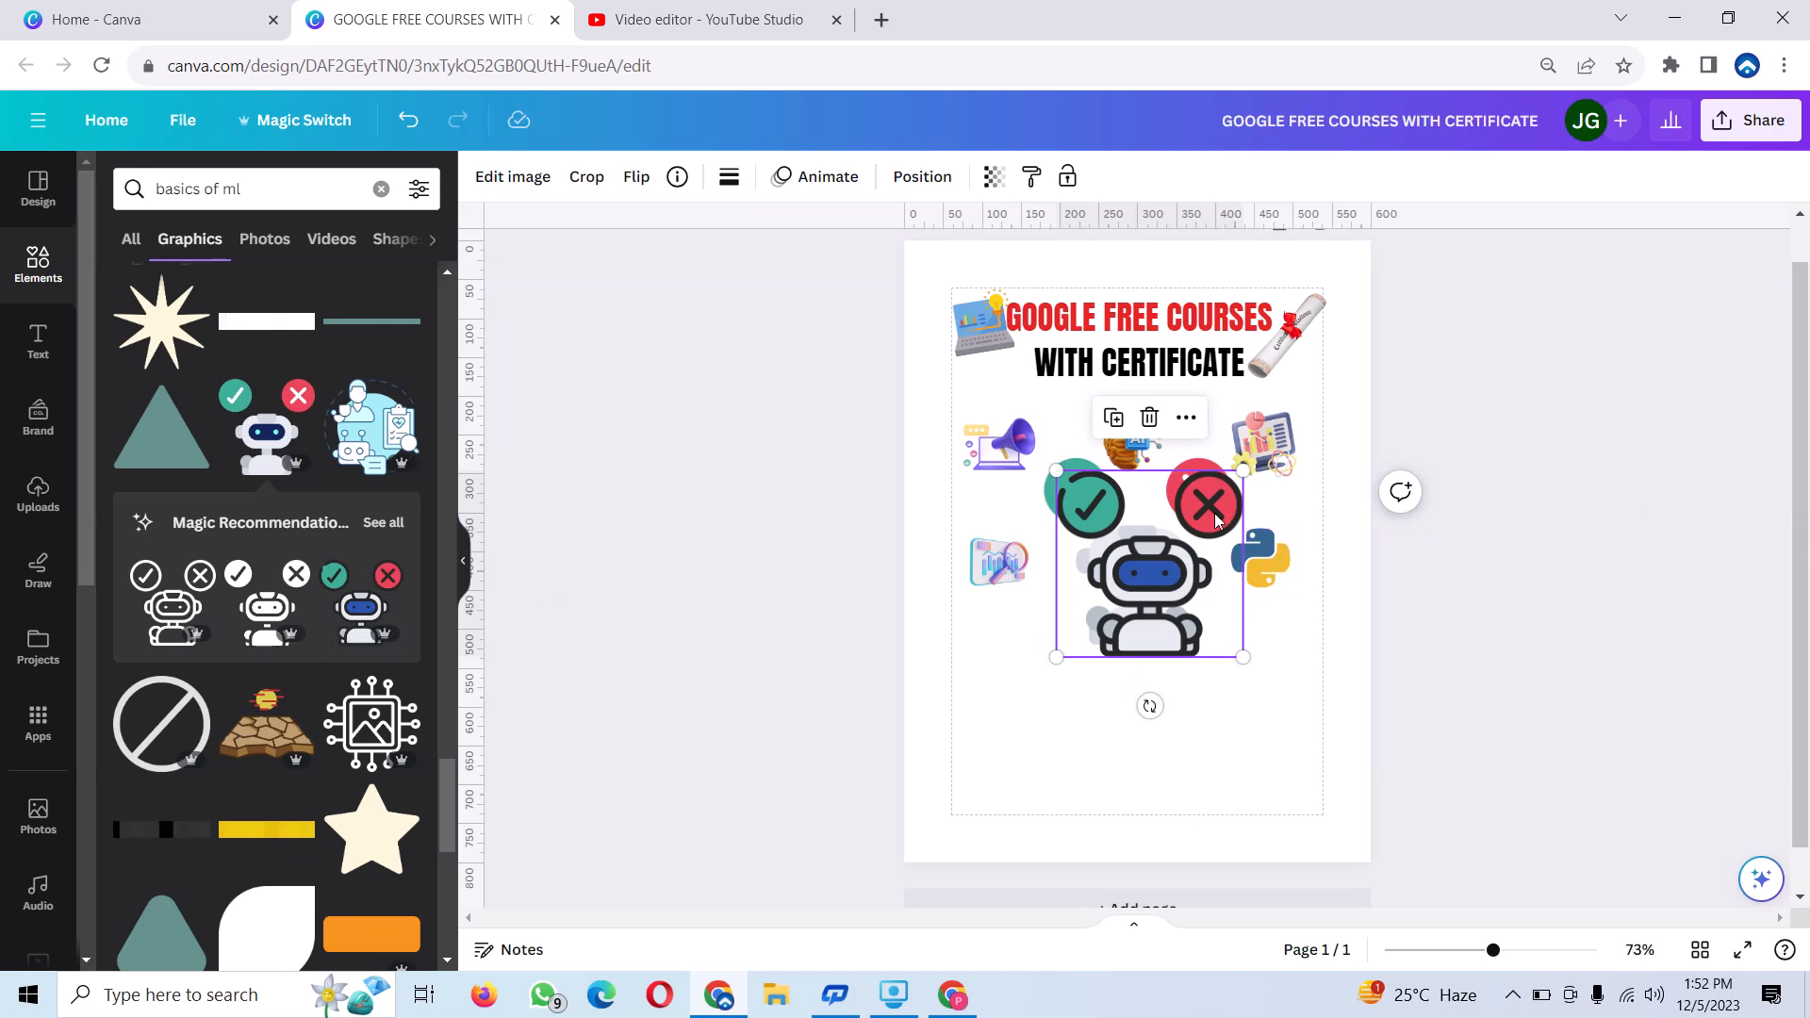
pyautogui.moveTo(1241, 466); pyautogui.dragTo(1114, 596)
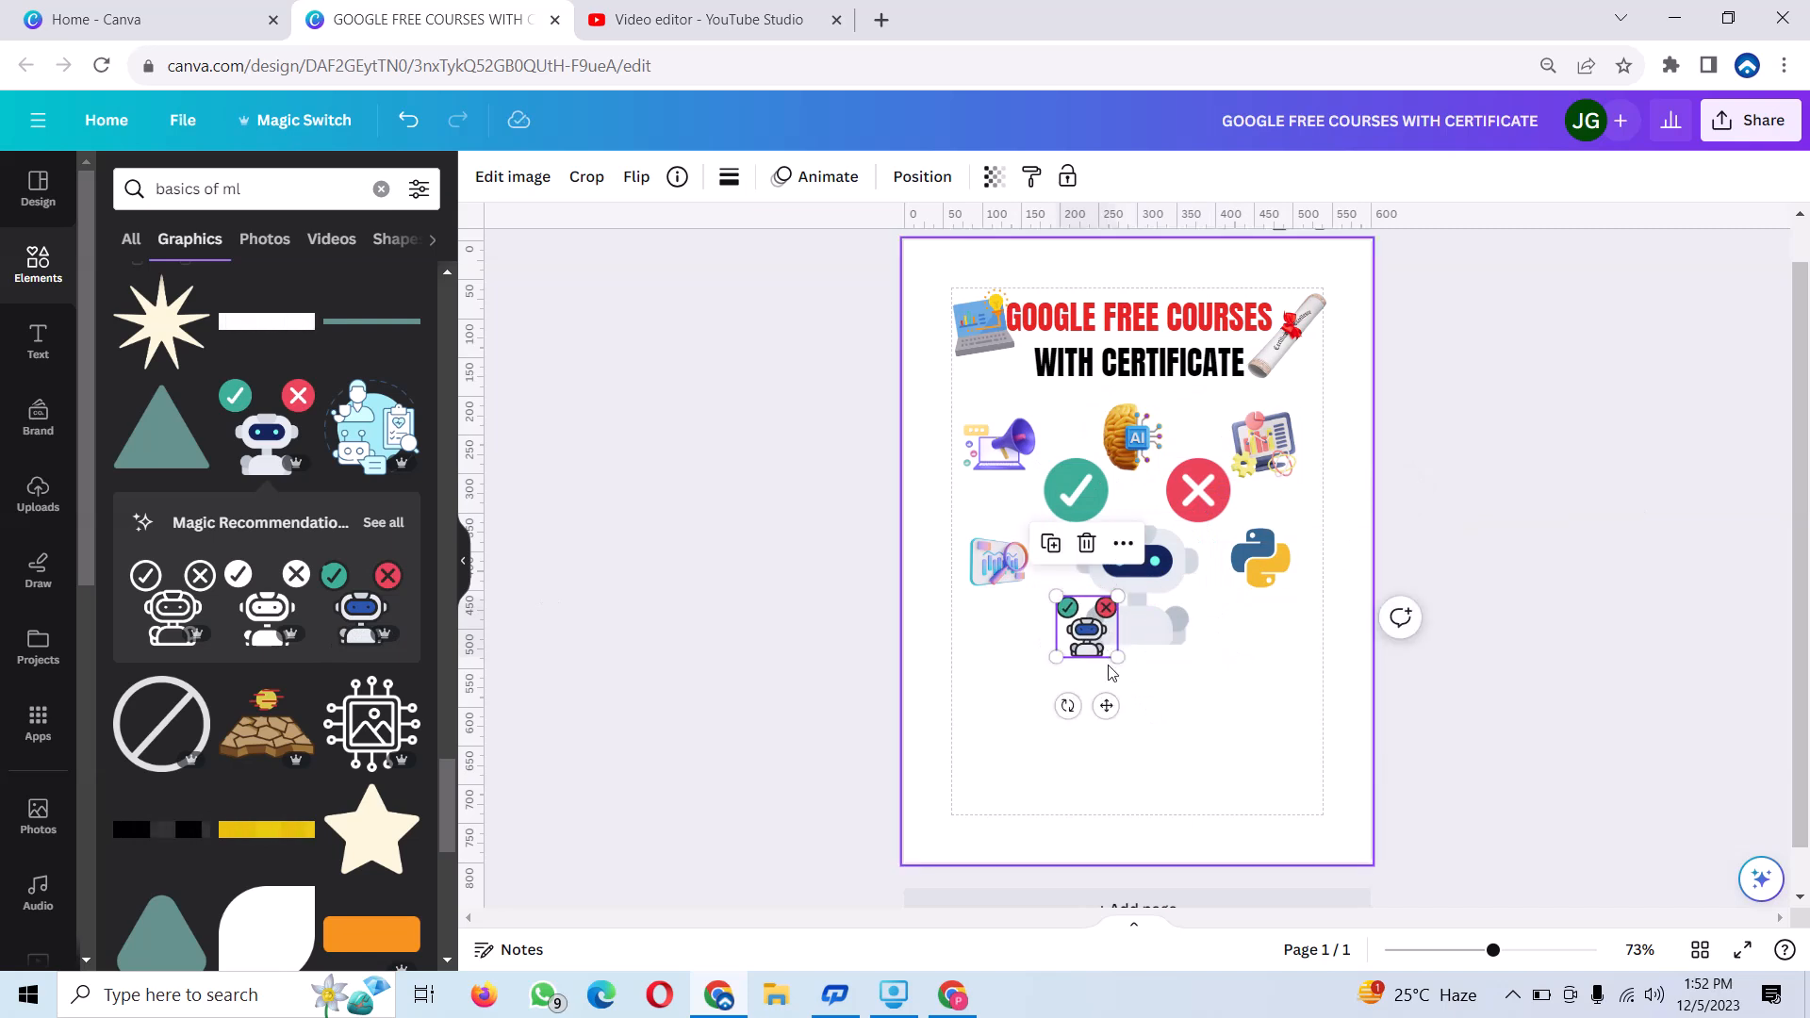
pyautogui.moveTo(1105, 706); pyautogui.dragTo(975, 763)
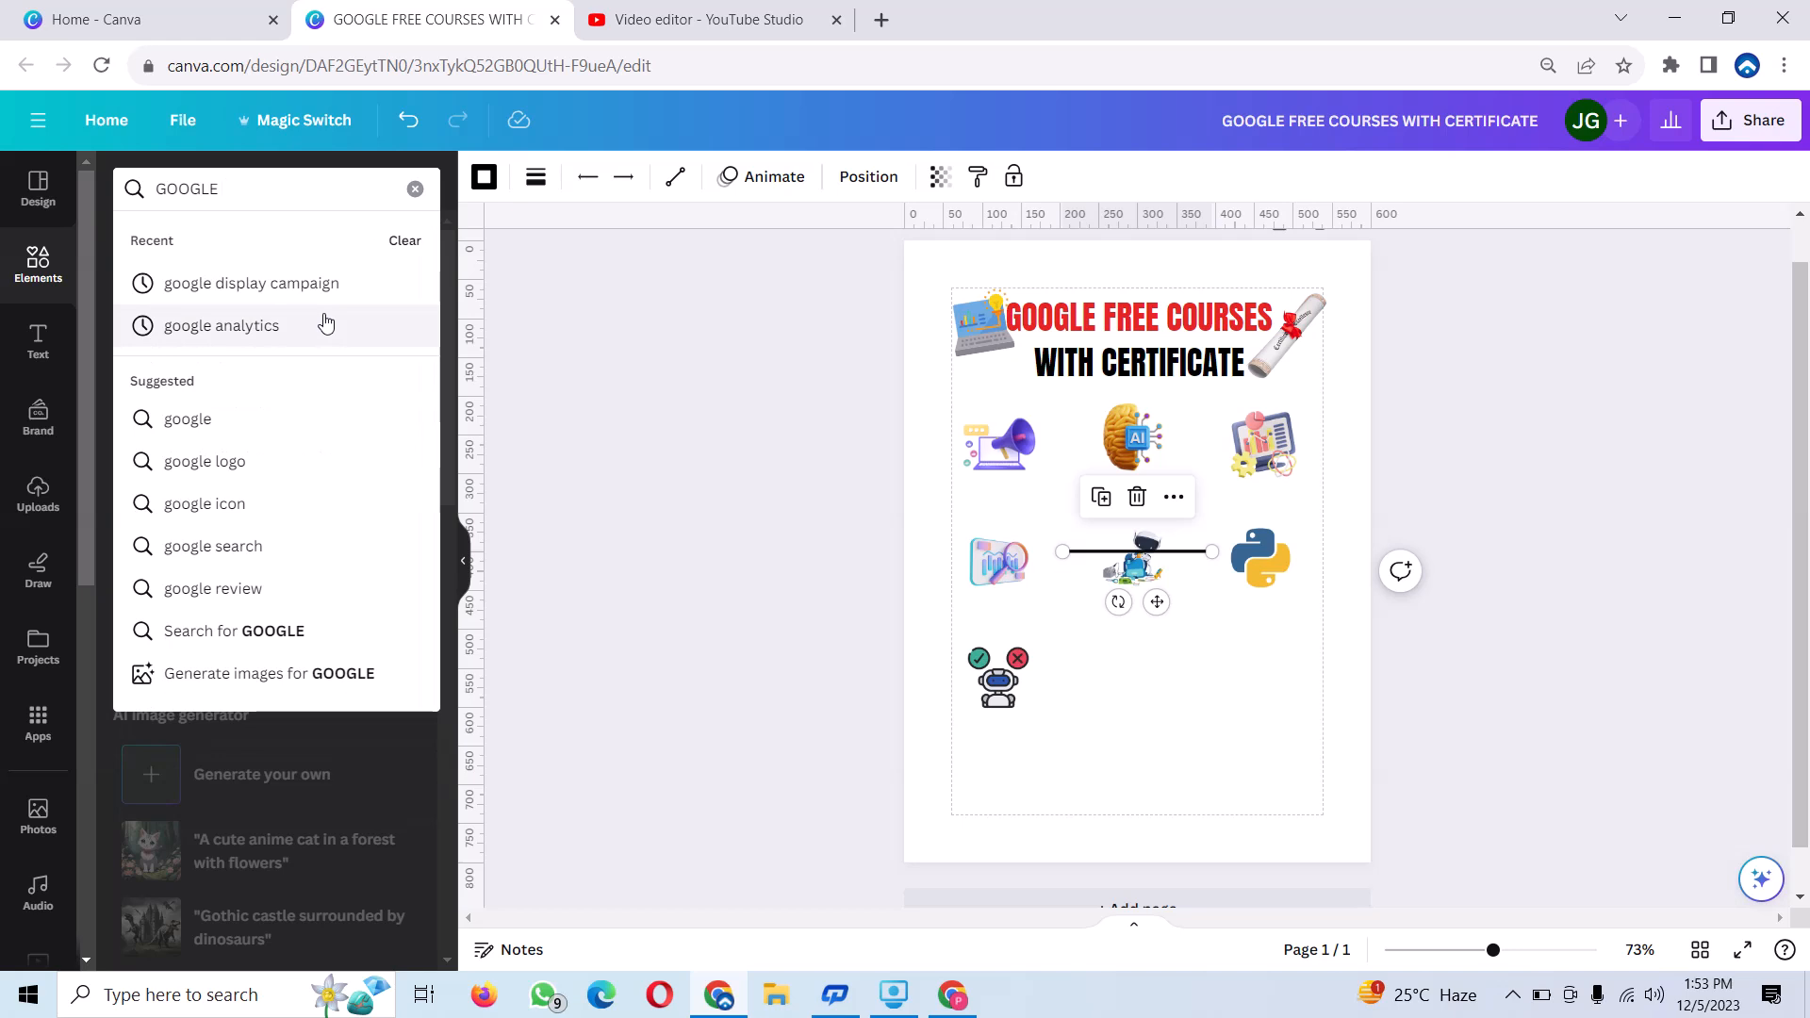
# Add the google analytics graphics of charts with a magnifier and the blue-green A logo, shrink both and complete the third icon row.
pyautogui.click(325, 324)
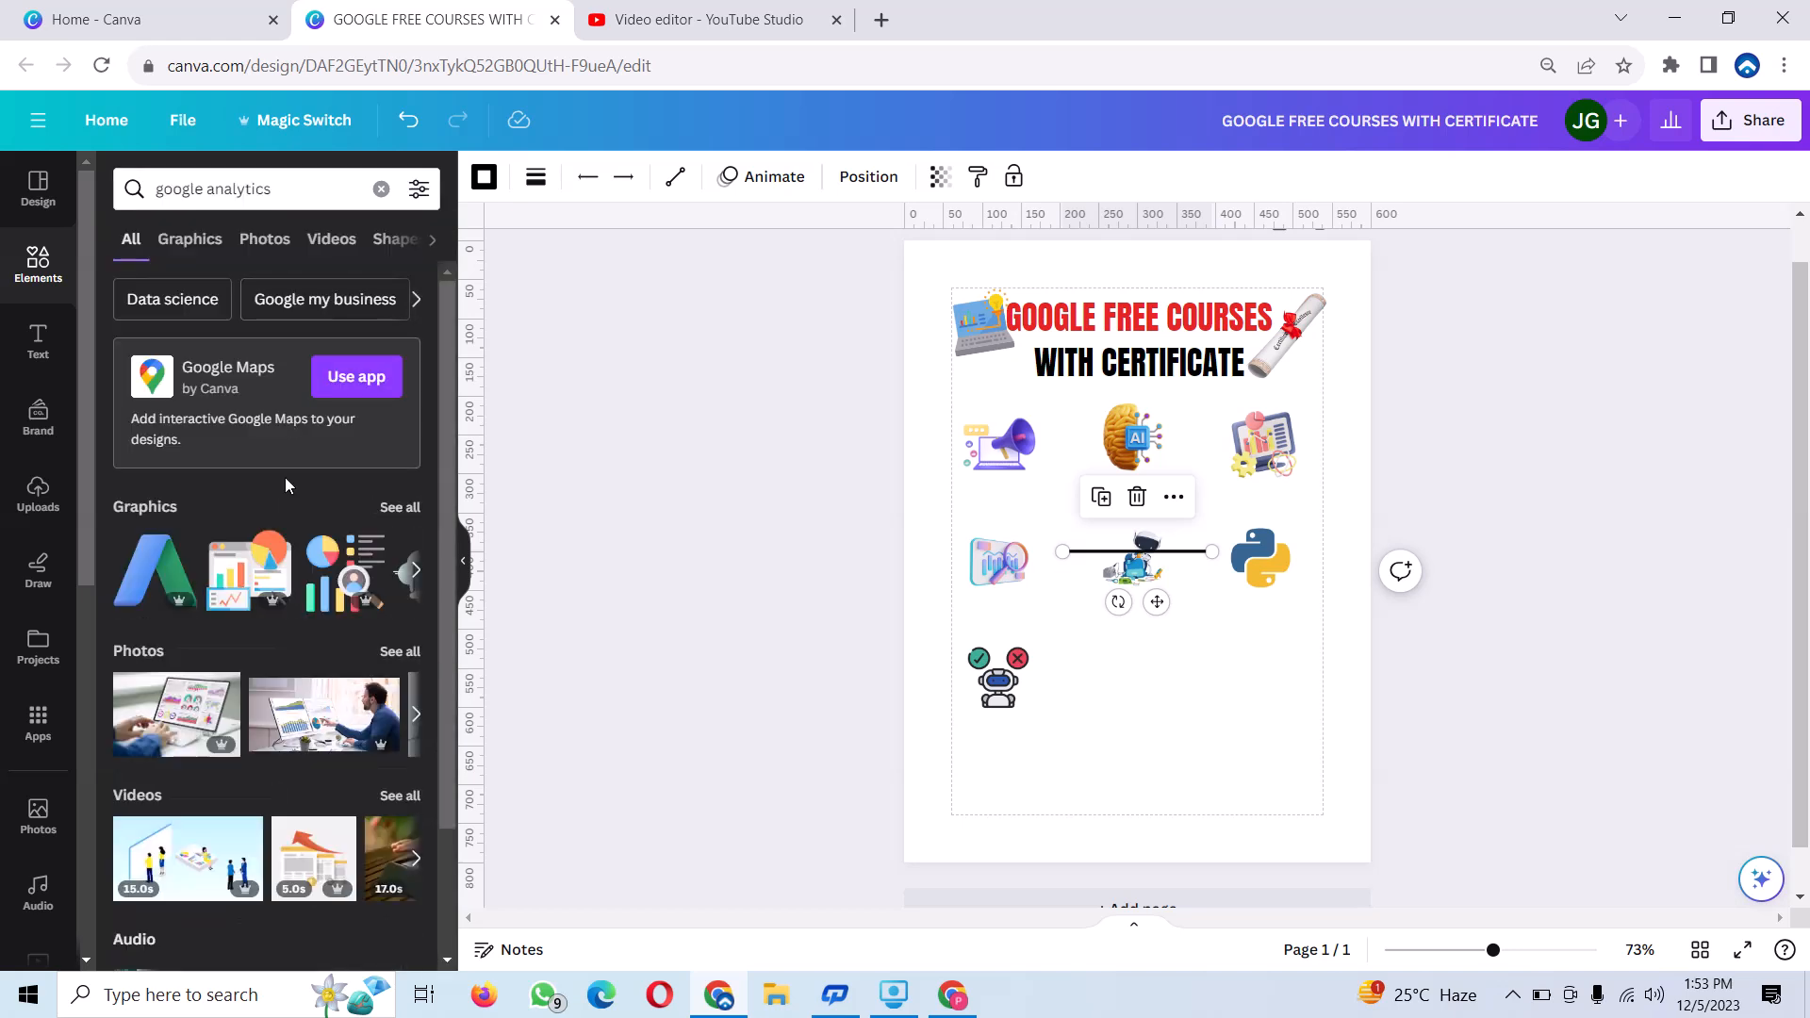
pyautogui.click(354, 575)
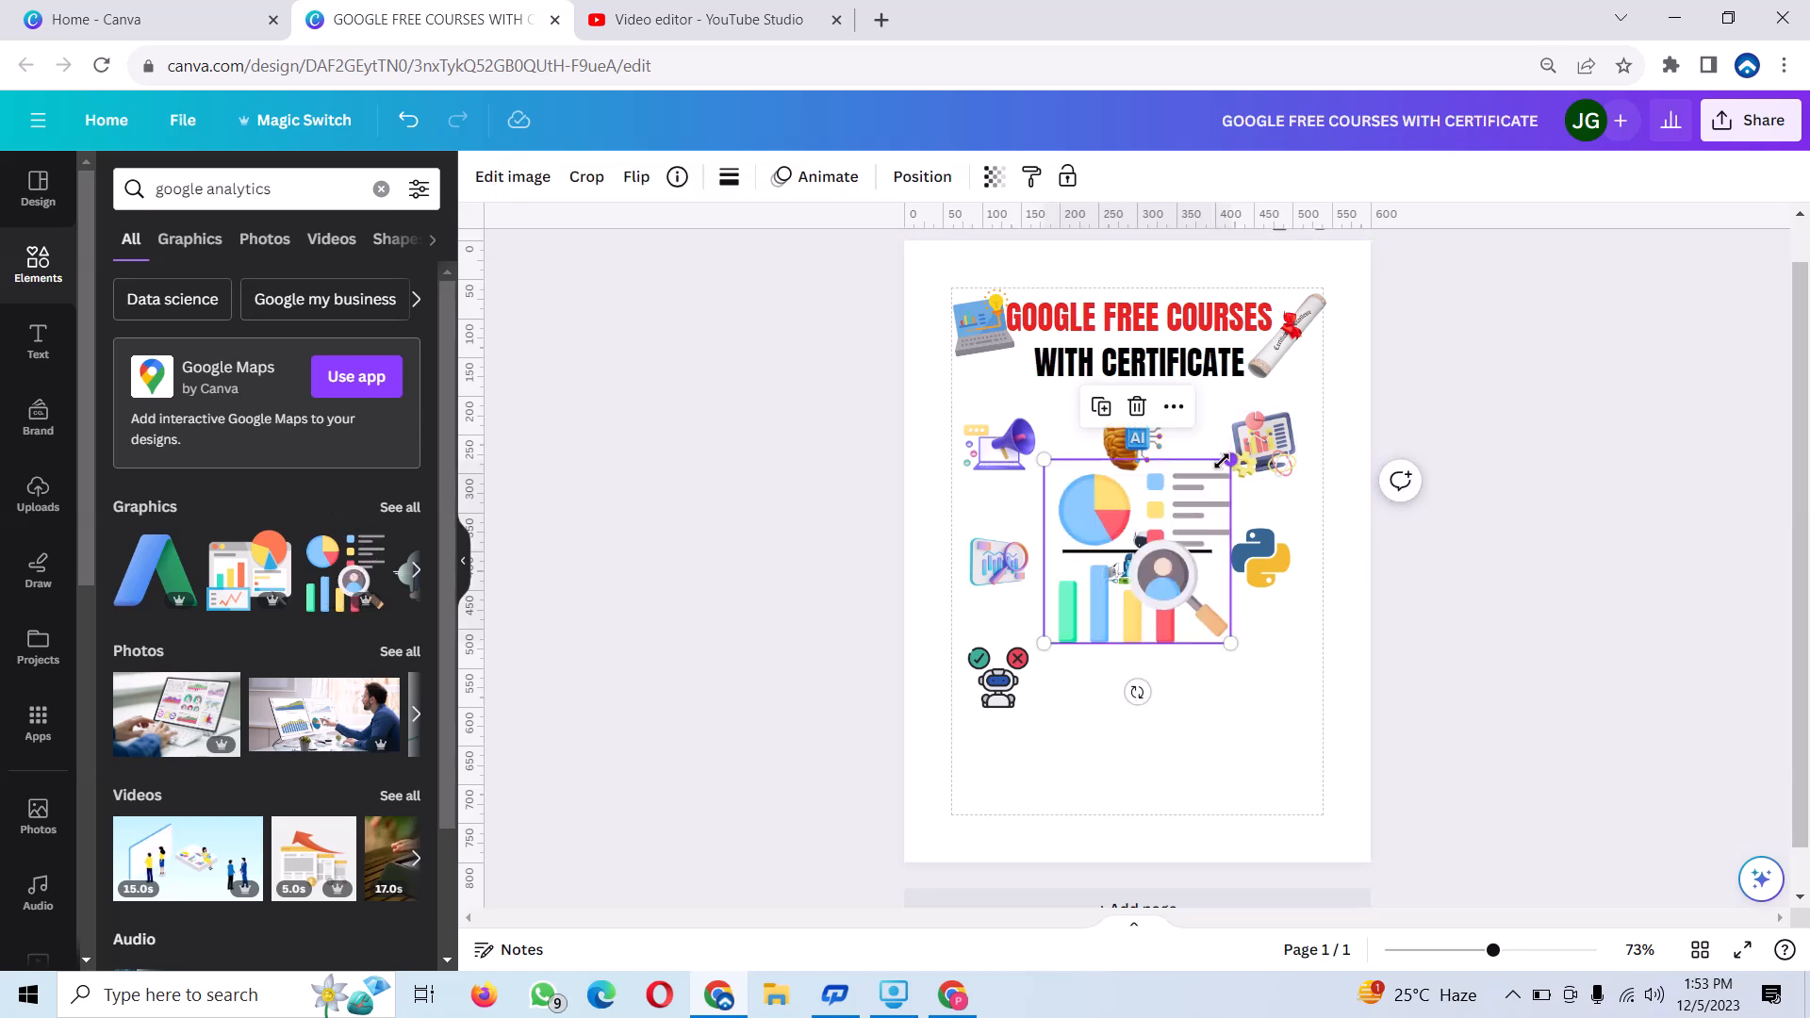
pyautogui.moveTo(1223, 460); pyautogui.dragTo(1155, 674)
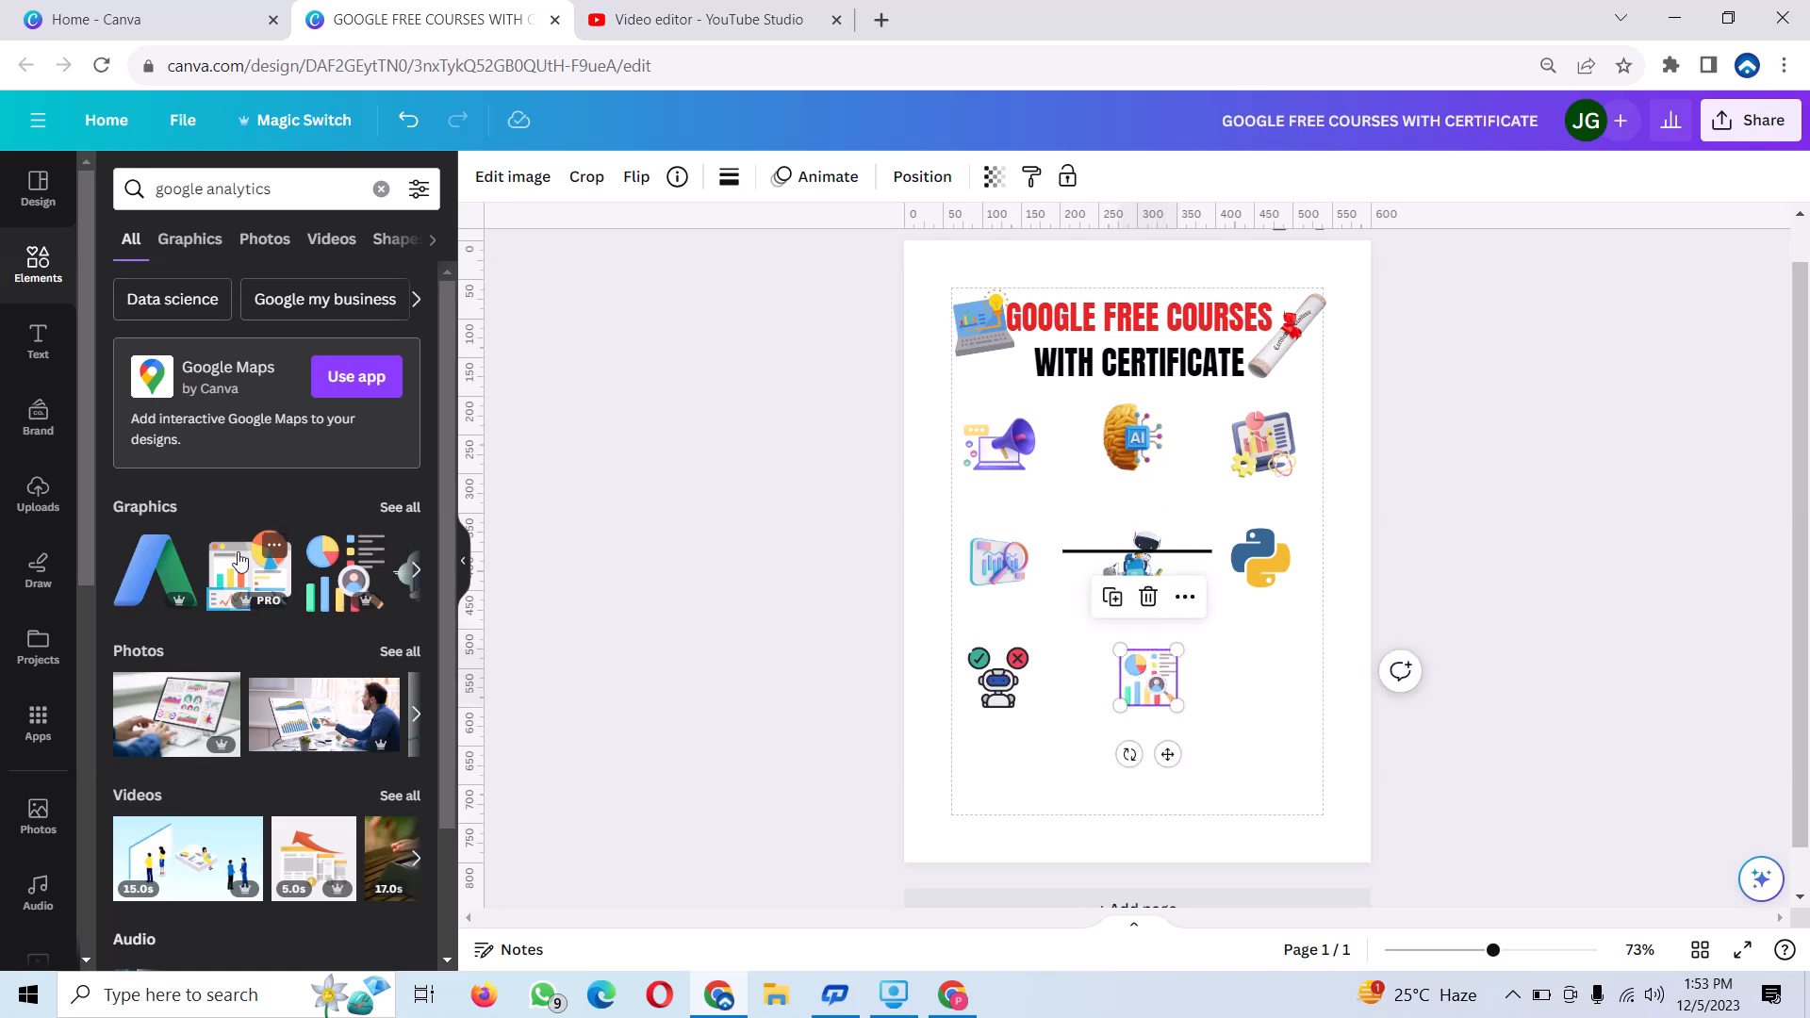
pyautogui.click(150, 554)
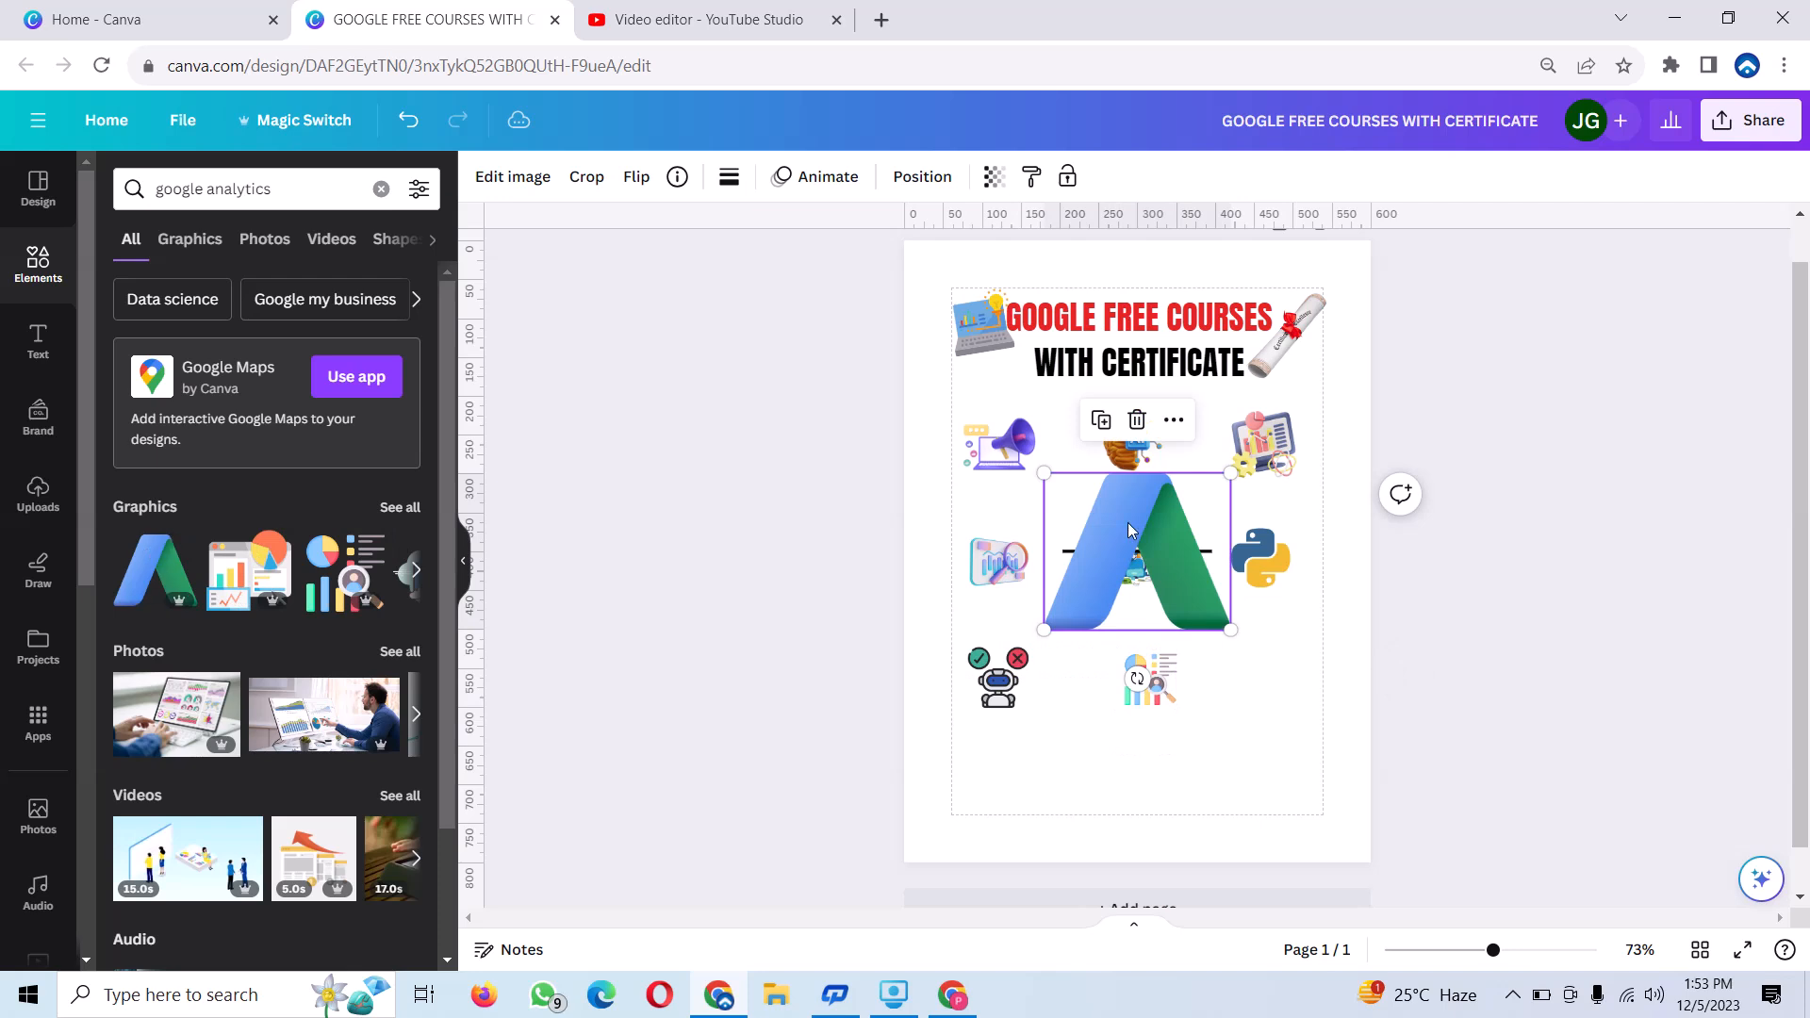
pyautogui.moveTo(1232, 476); pyautogui.dragTo(1255, 676)
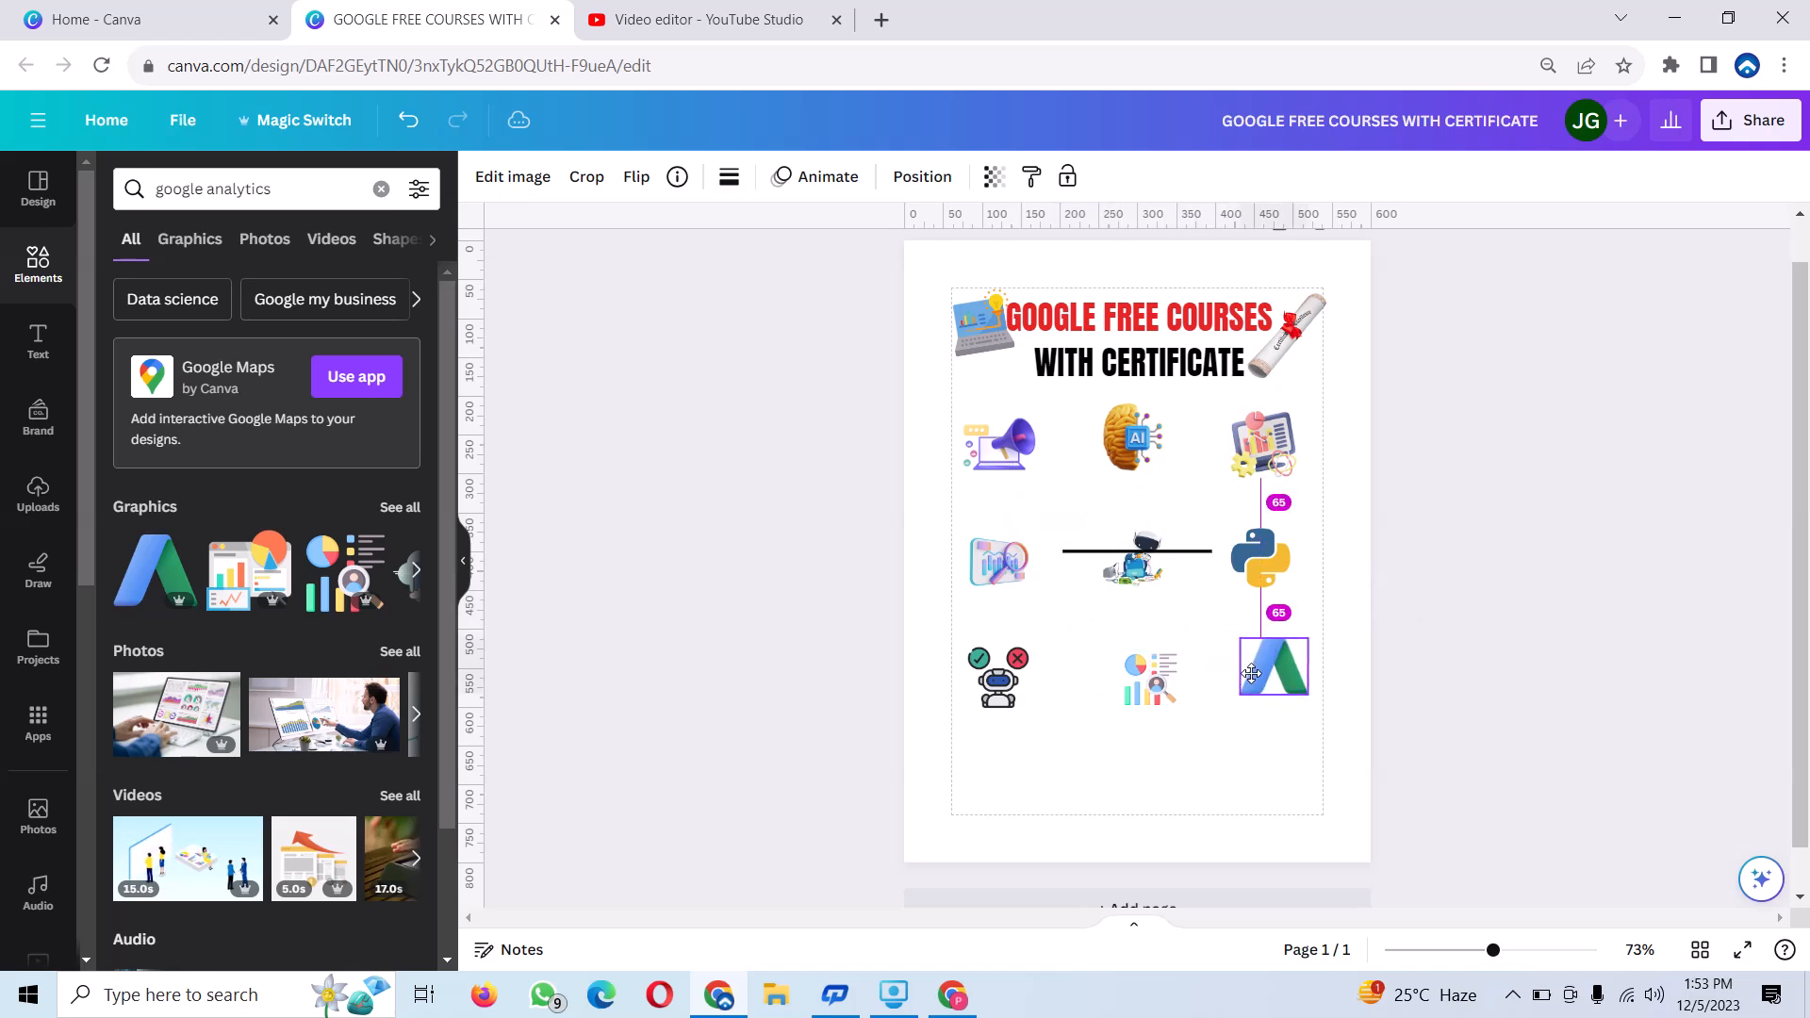
# Add a subheading reading "Digital Marketing" and place it below the megaphone icon.
pyautogui.click(37, 341)
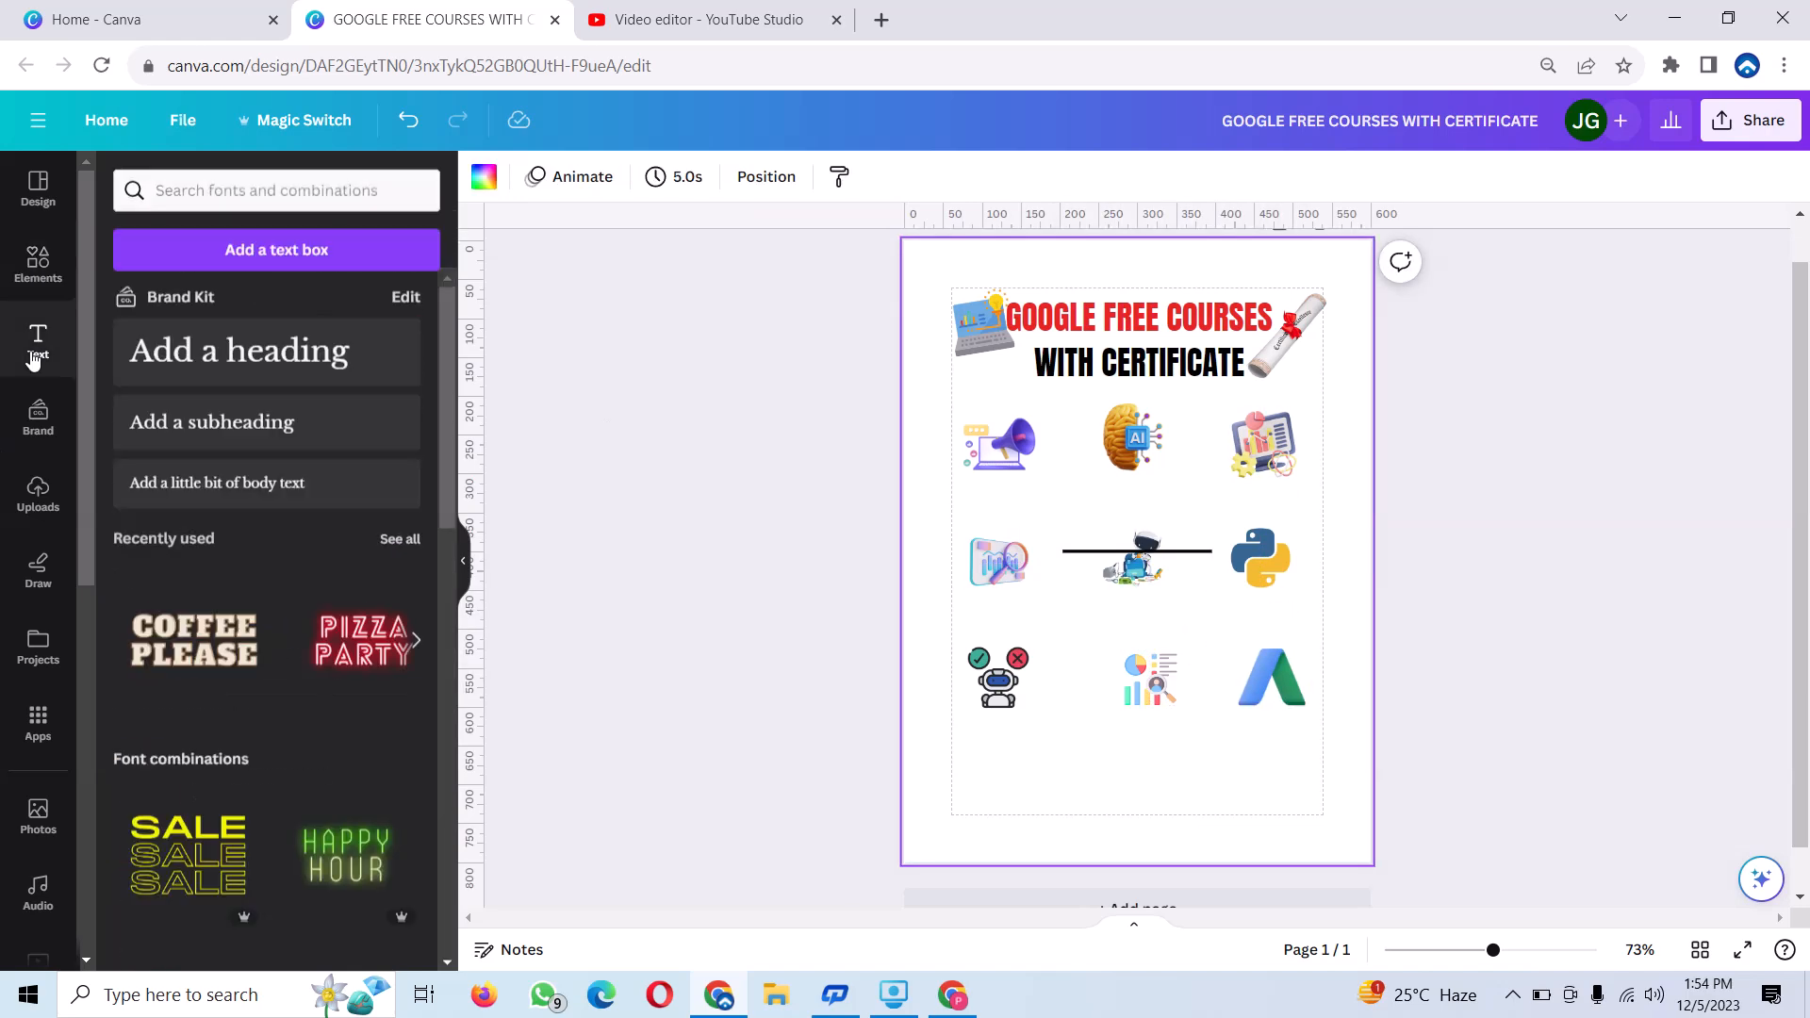
pyautogui.click(207, 421)
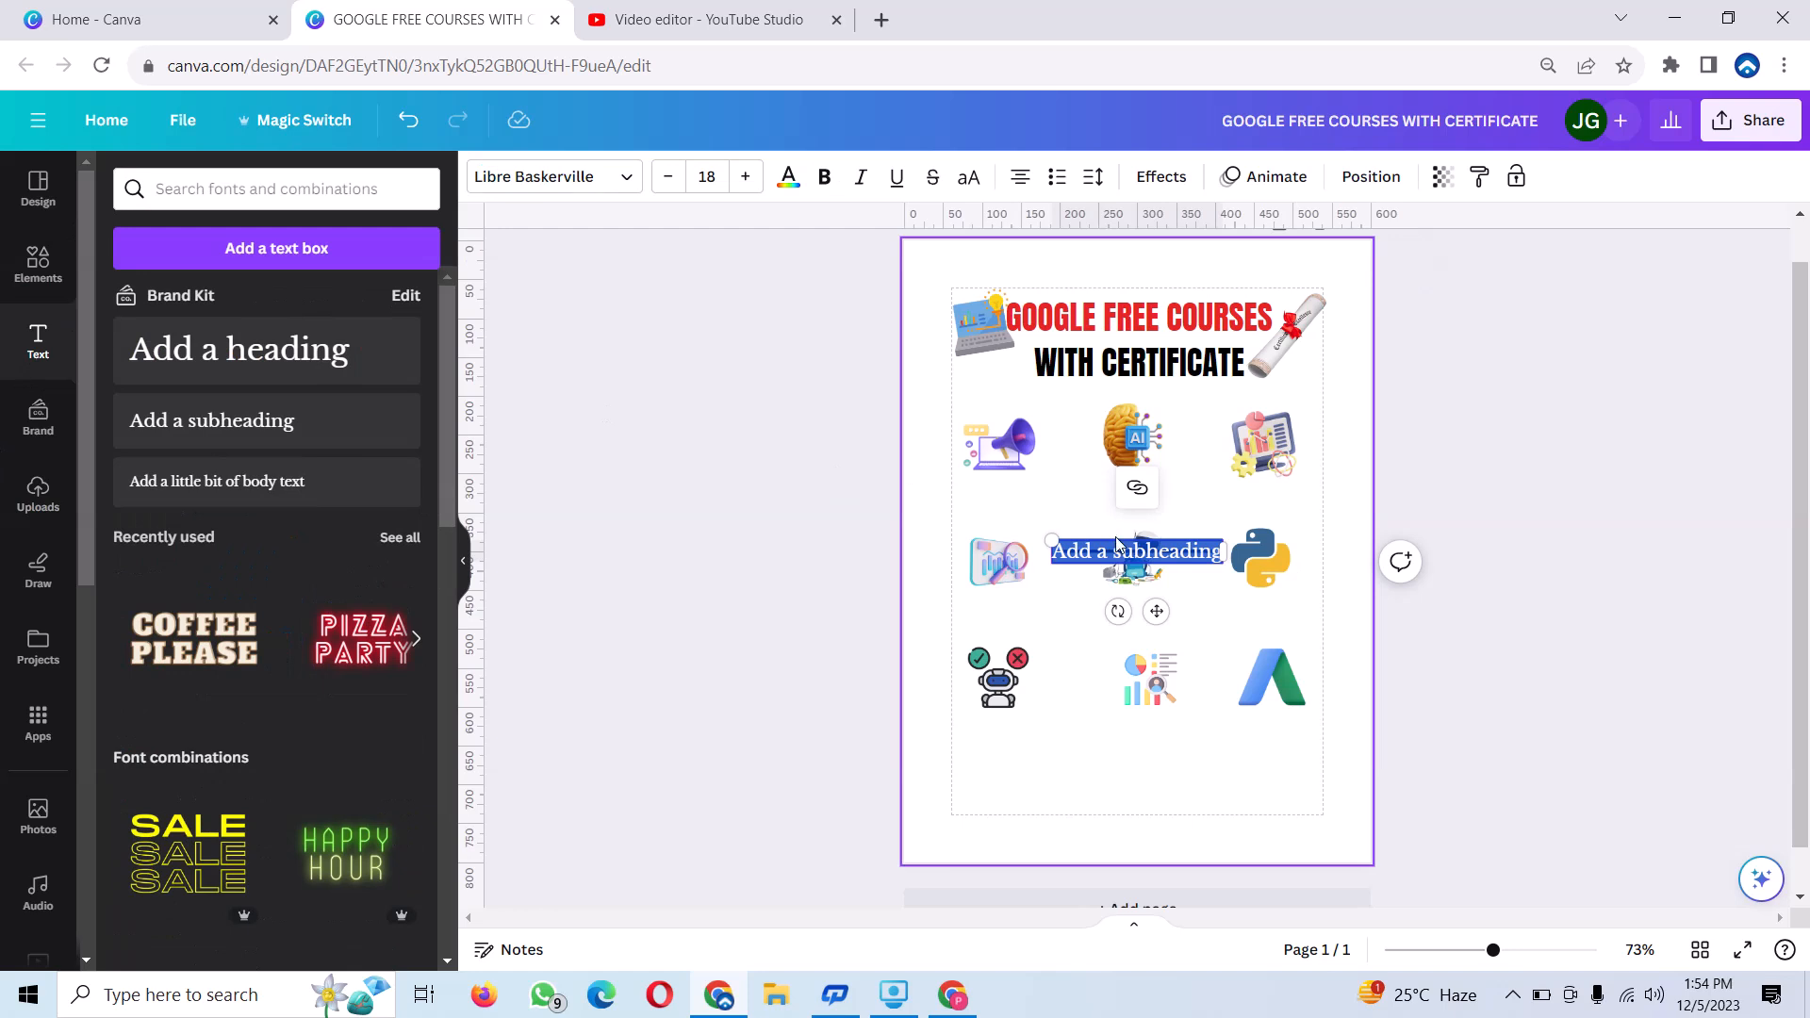
pyautogui.moveTo(1119, 545); pyautogui.dragTo(1026, 554)
pyautogui.write('Digital Marketing')
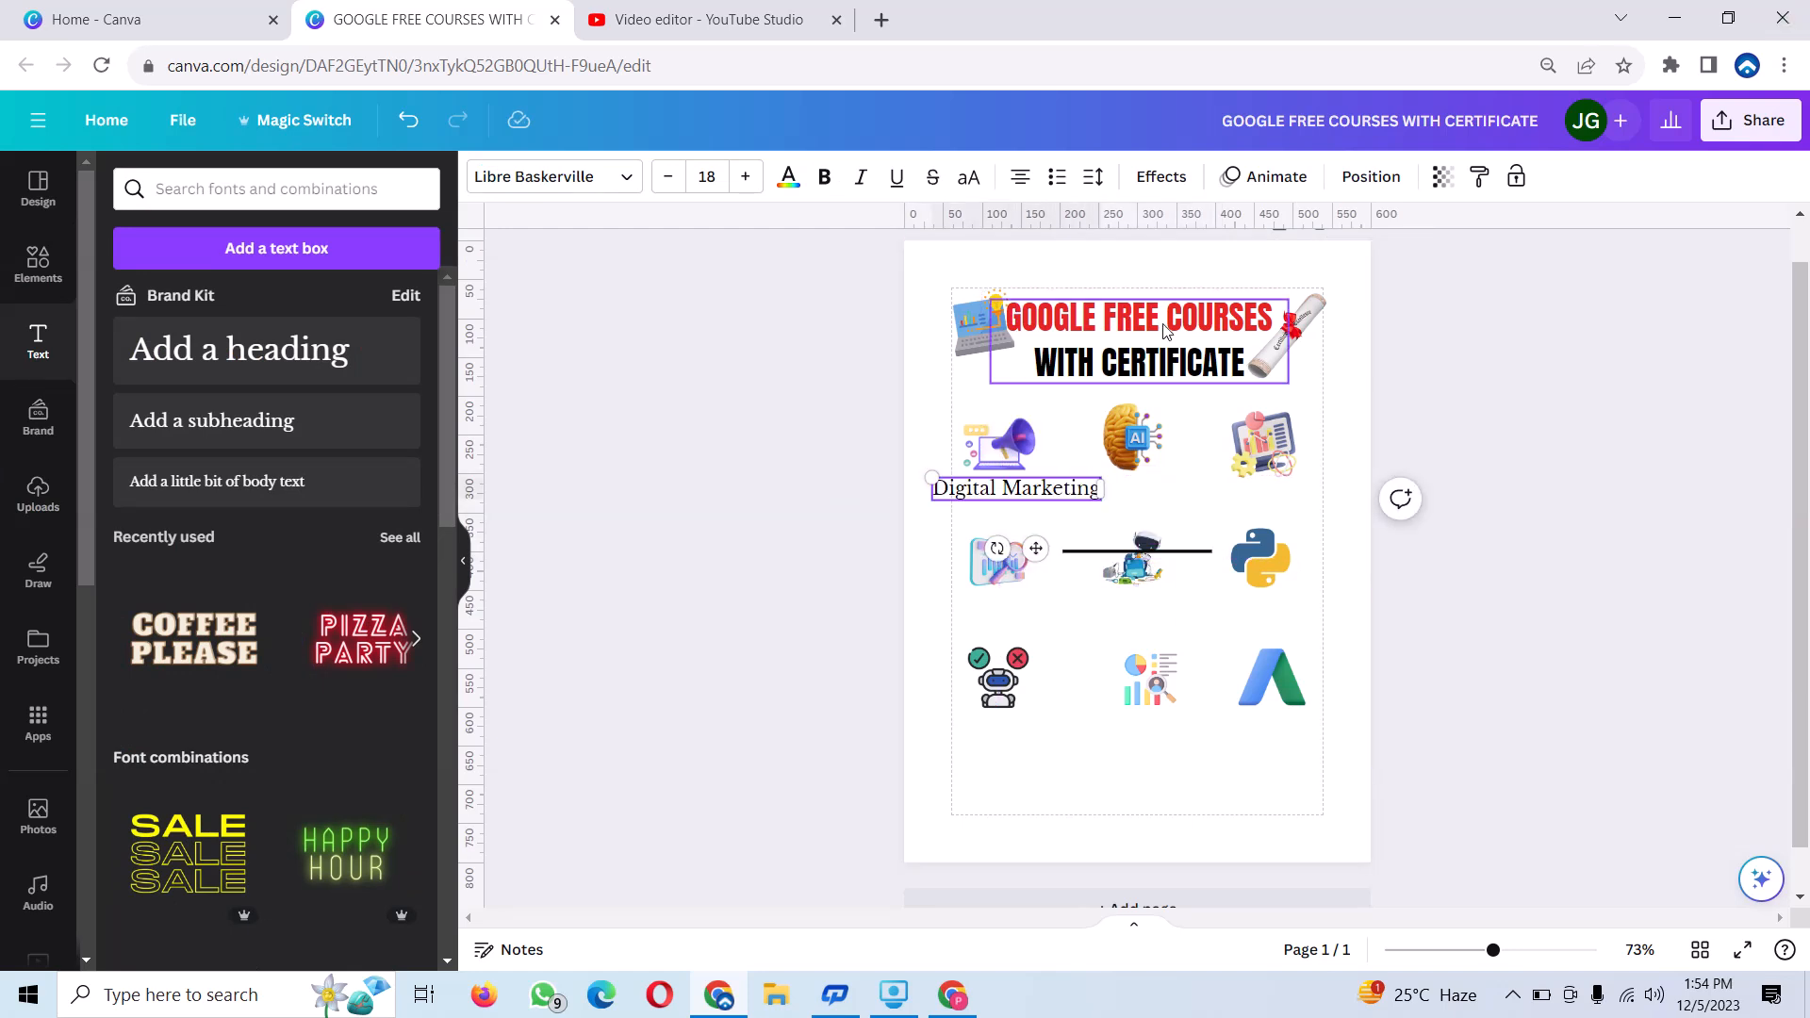
pyautogui.click(852, 541)
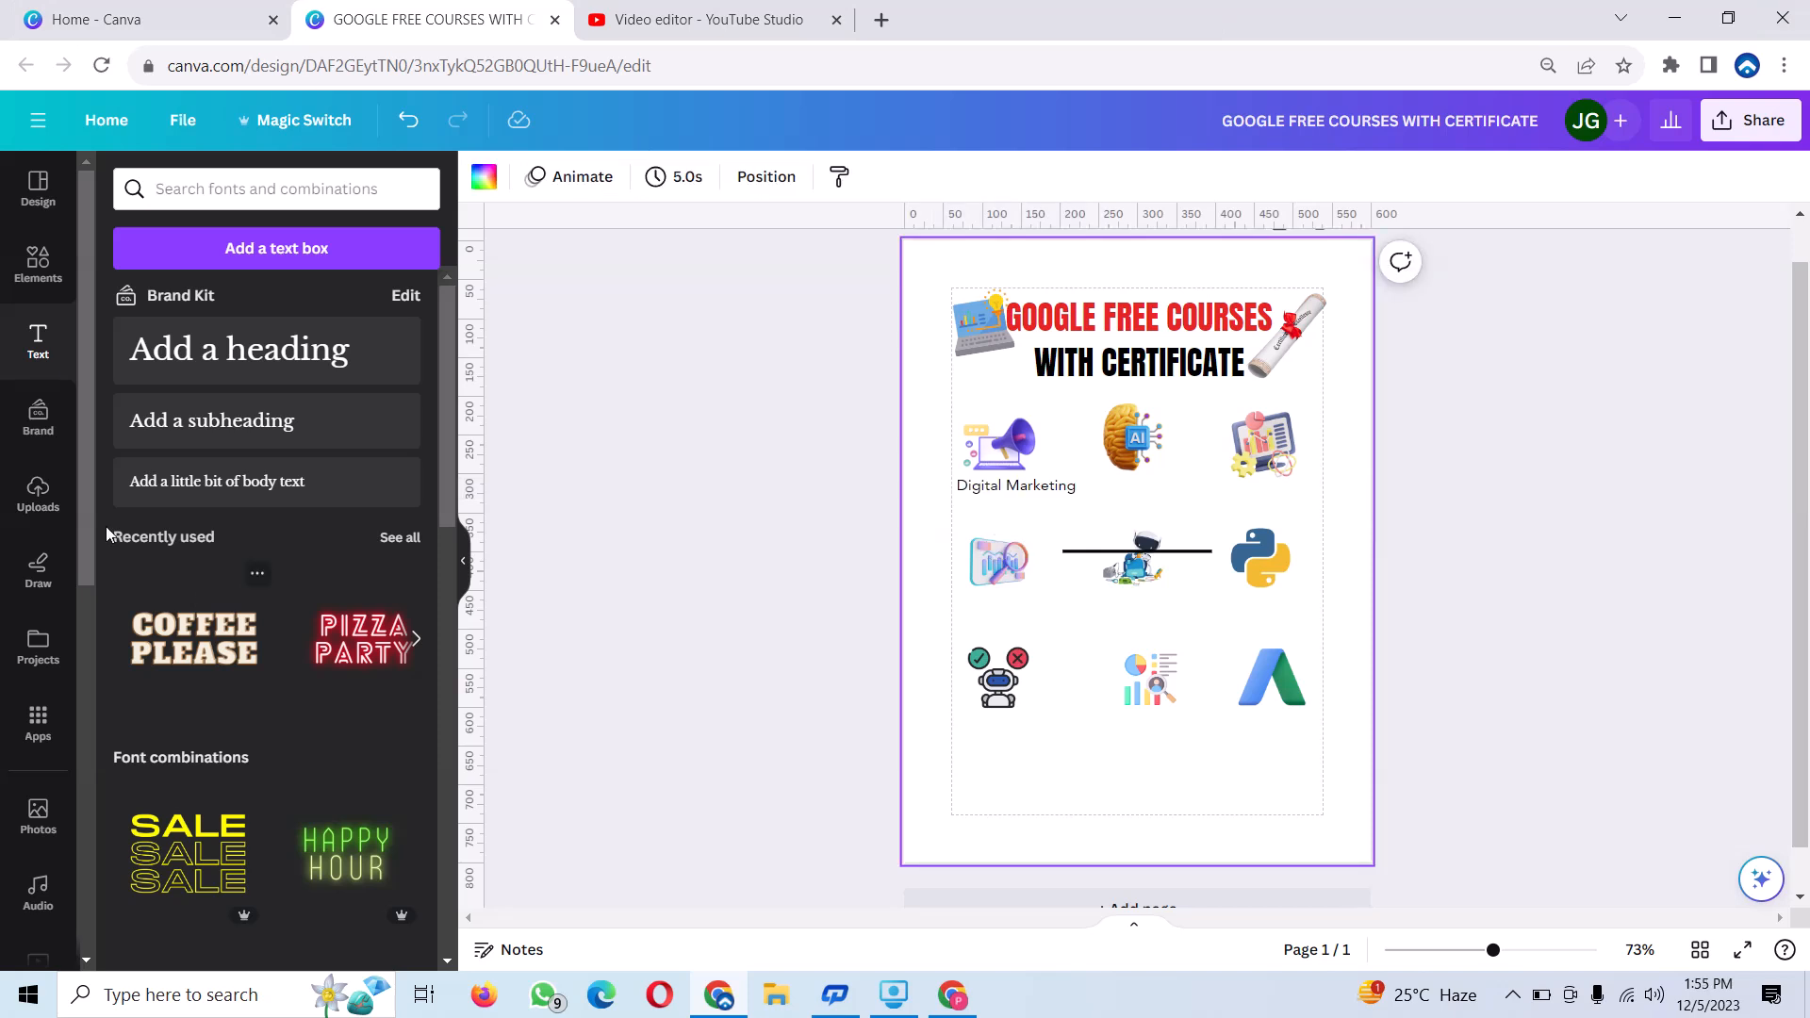
# Change the font of the "Digital Marketing" label to Knockout Welterweight.
pyautogui.click(1015, 487)
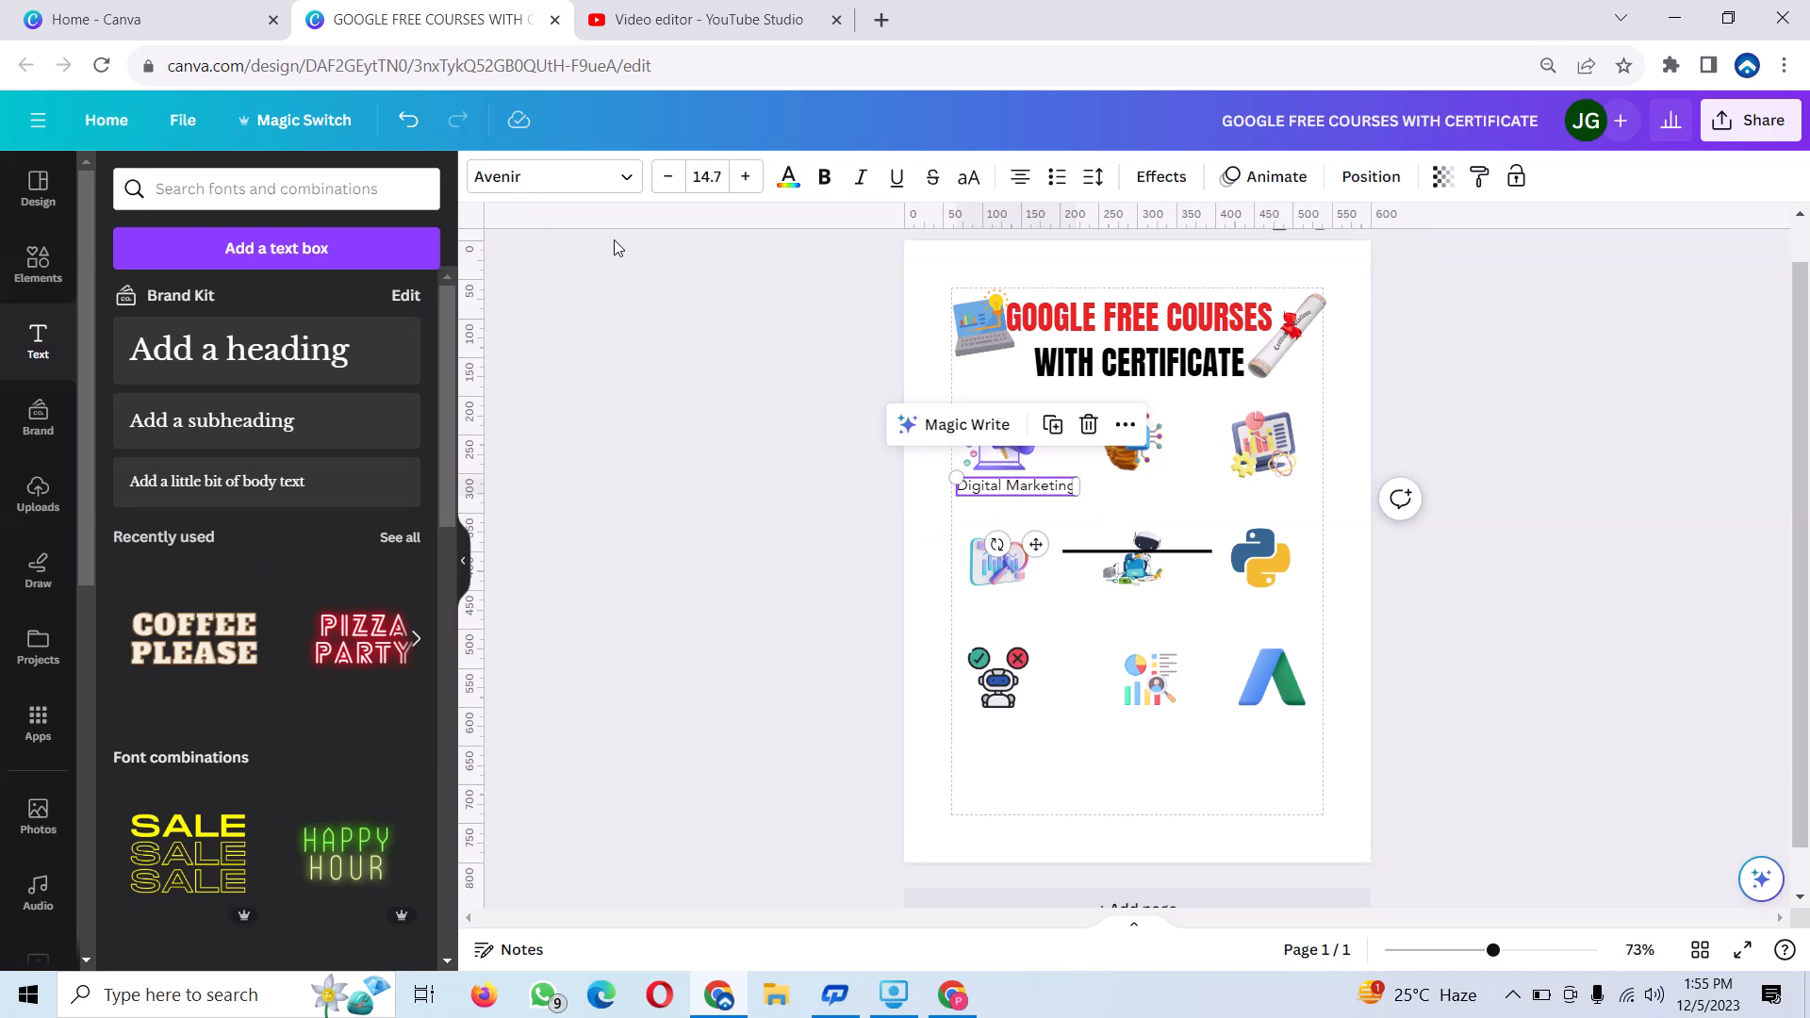
pyautogui.click(626, 179)
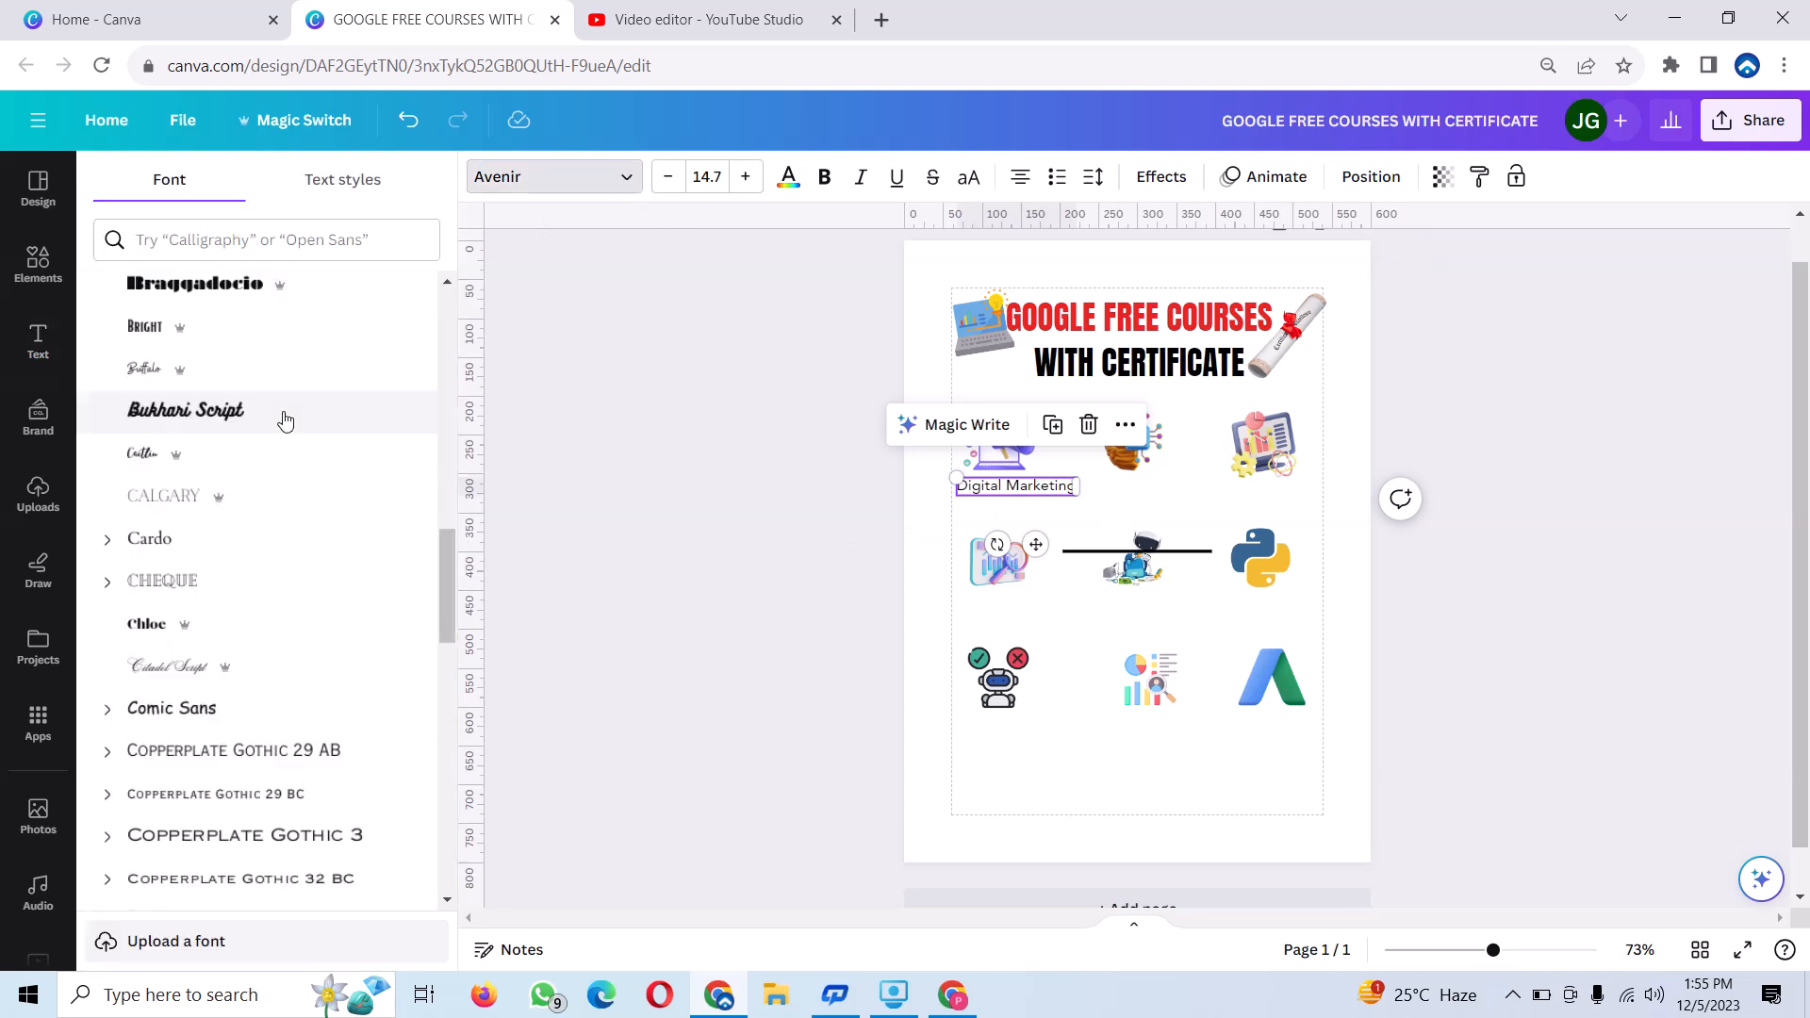
pyautogui.scroll(-5, 294, 510)
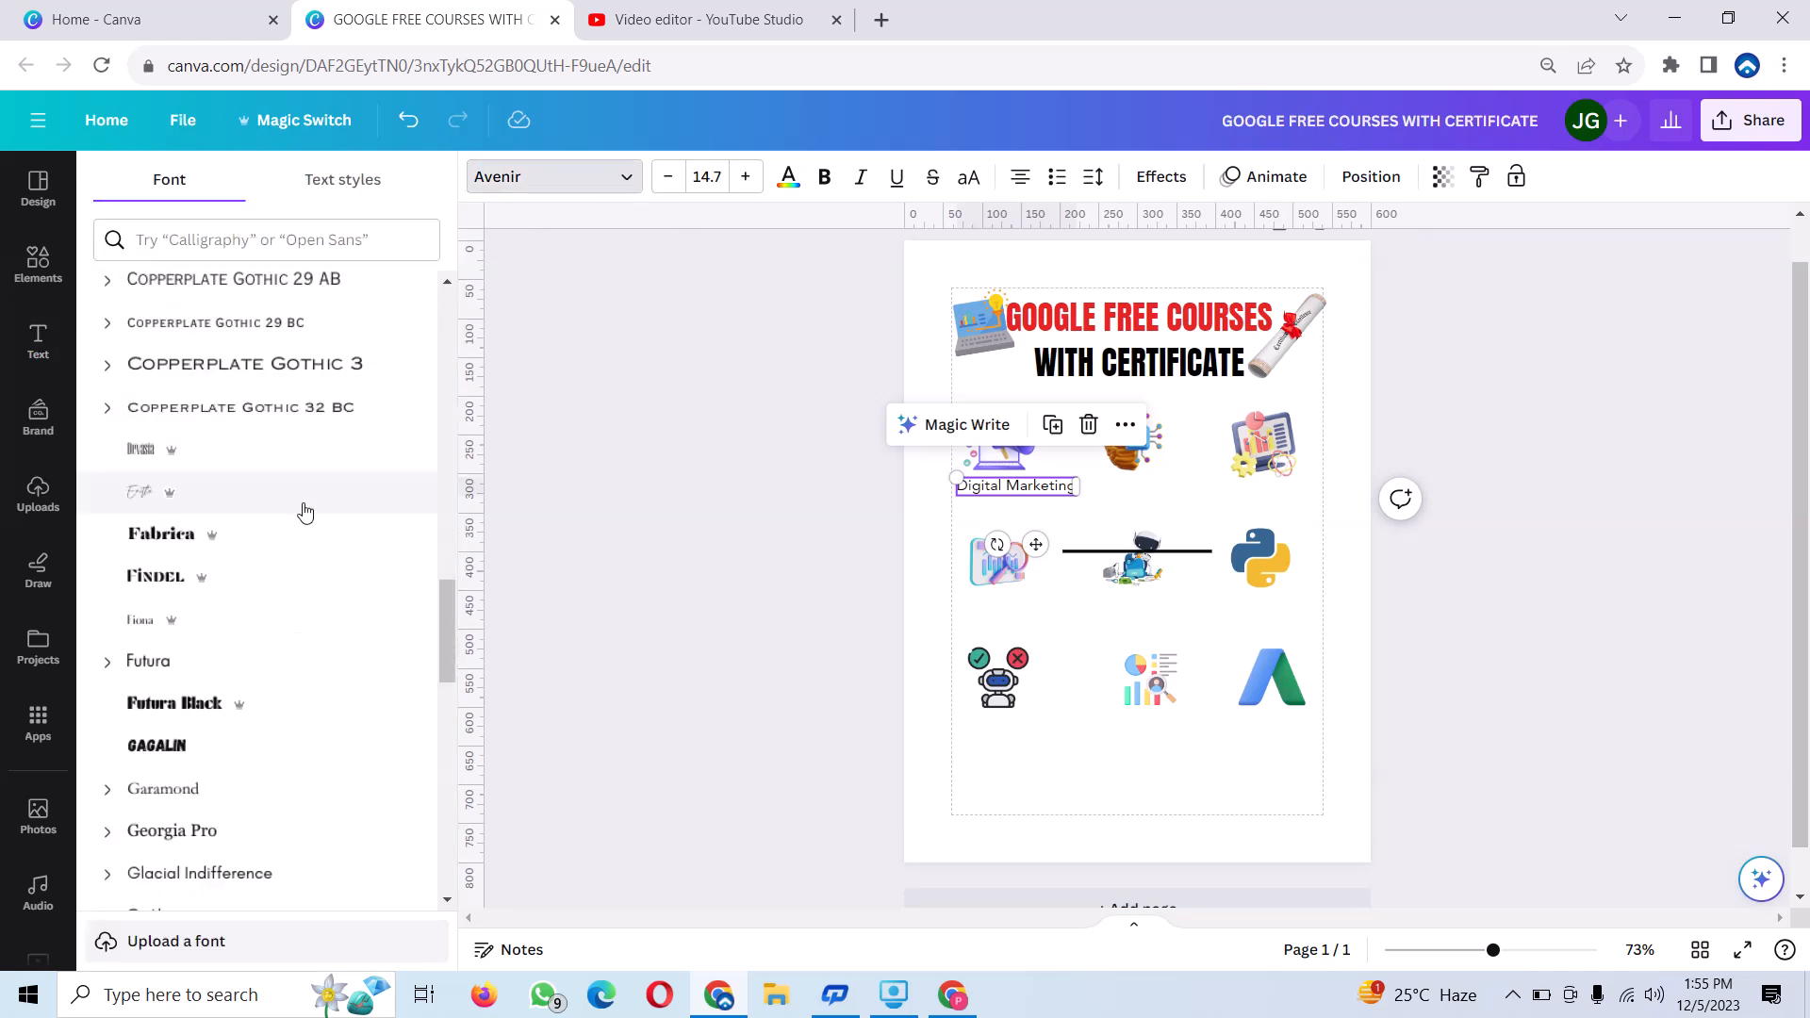
pyautogui.scroll(-6, 283, 514)
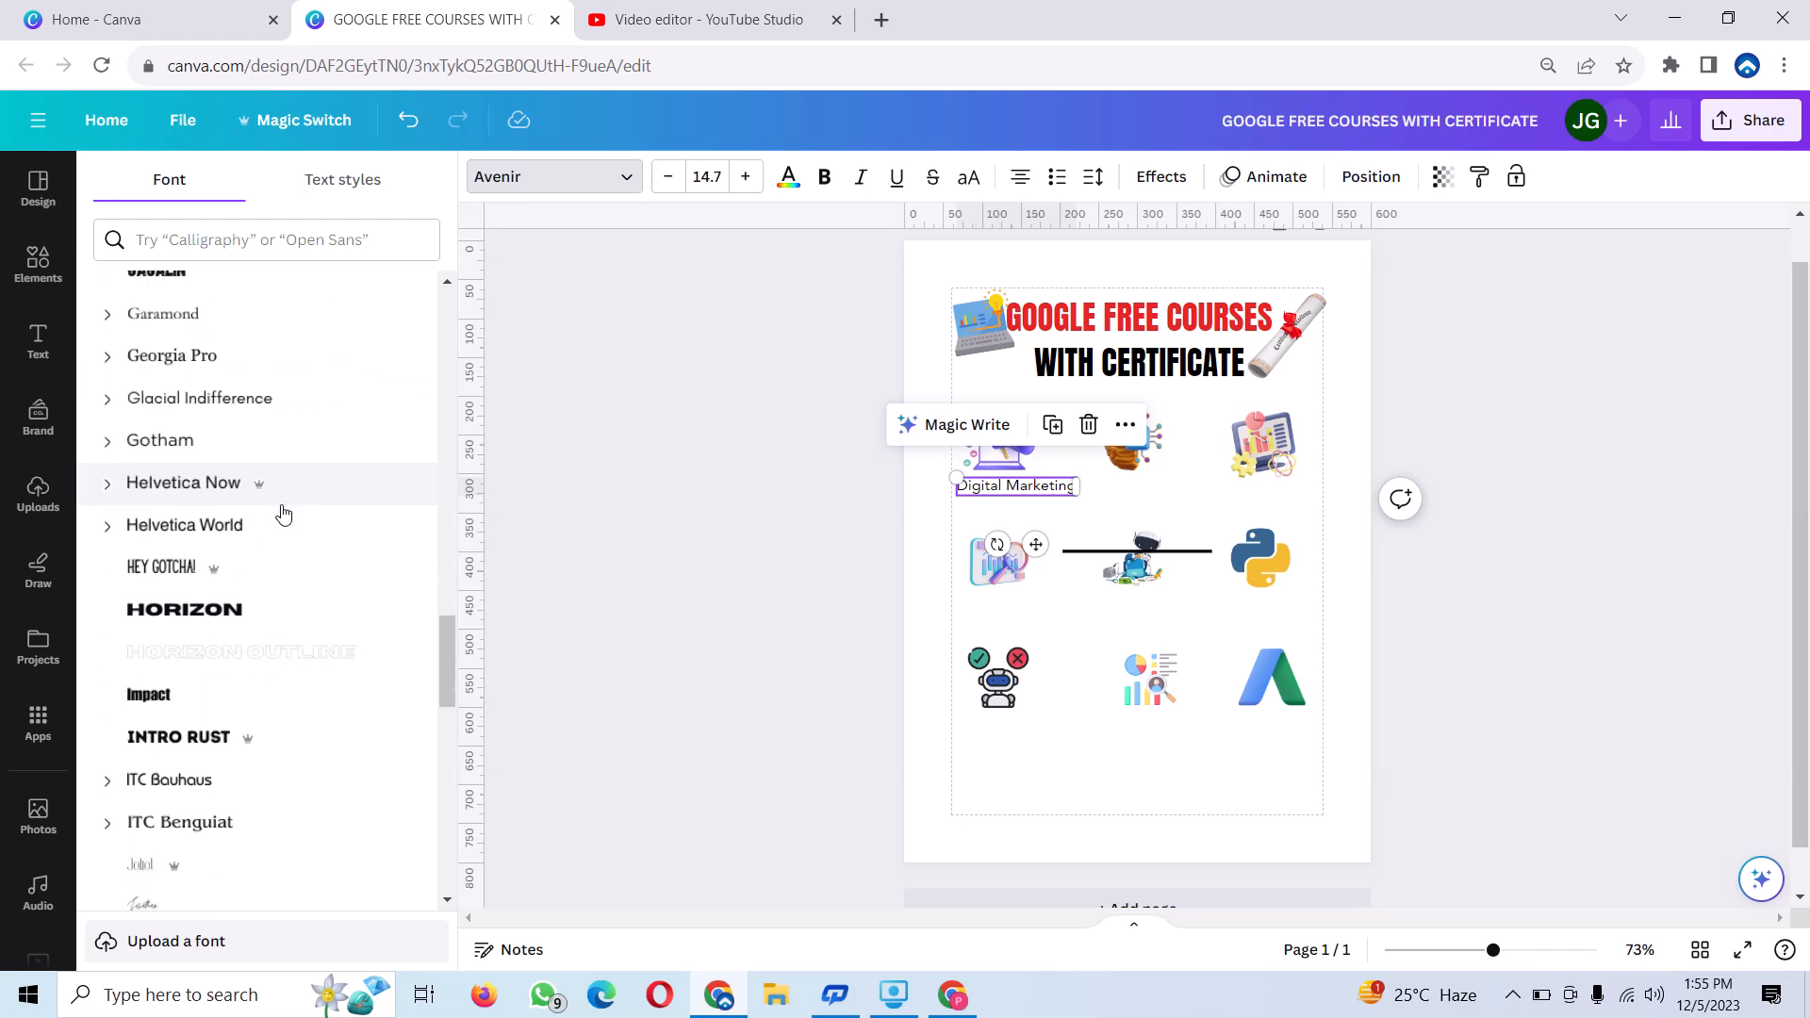
pyautogui.scroll(-4, 283, 514)
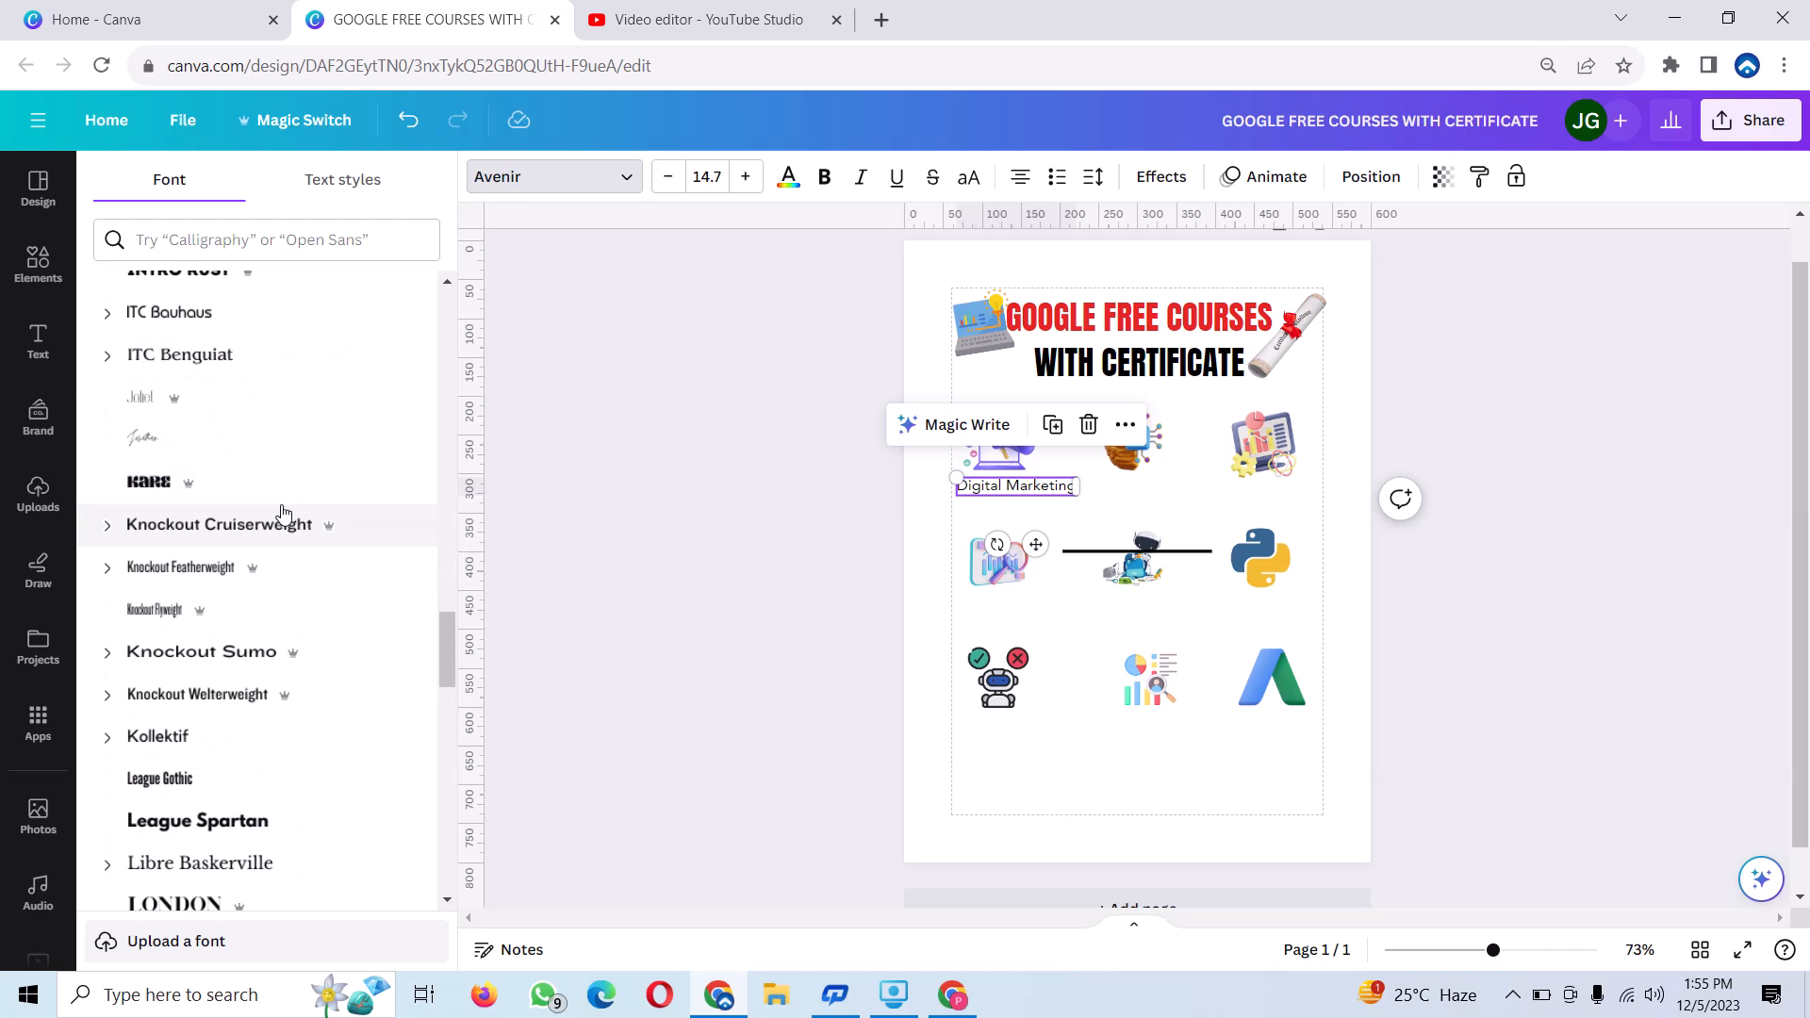
pyautogui.click(209, 696)
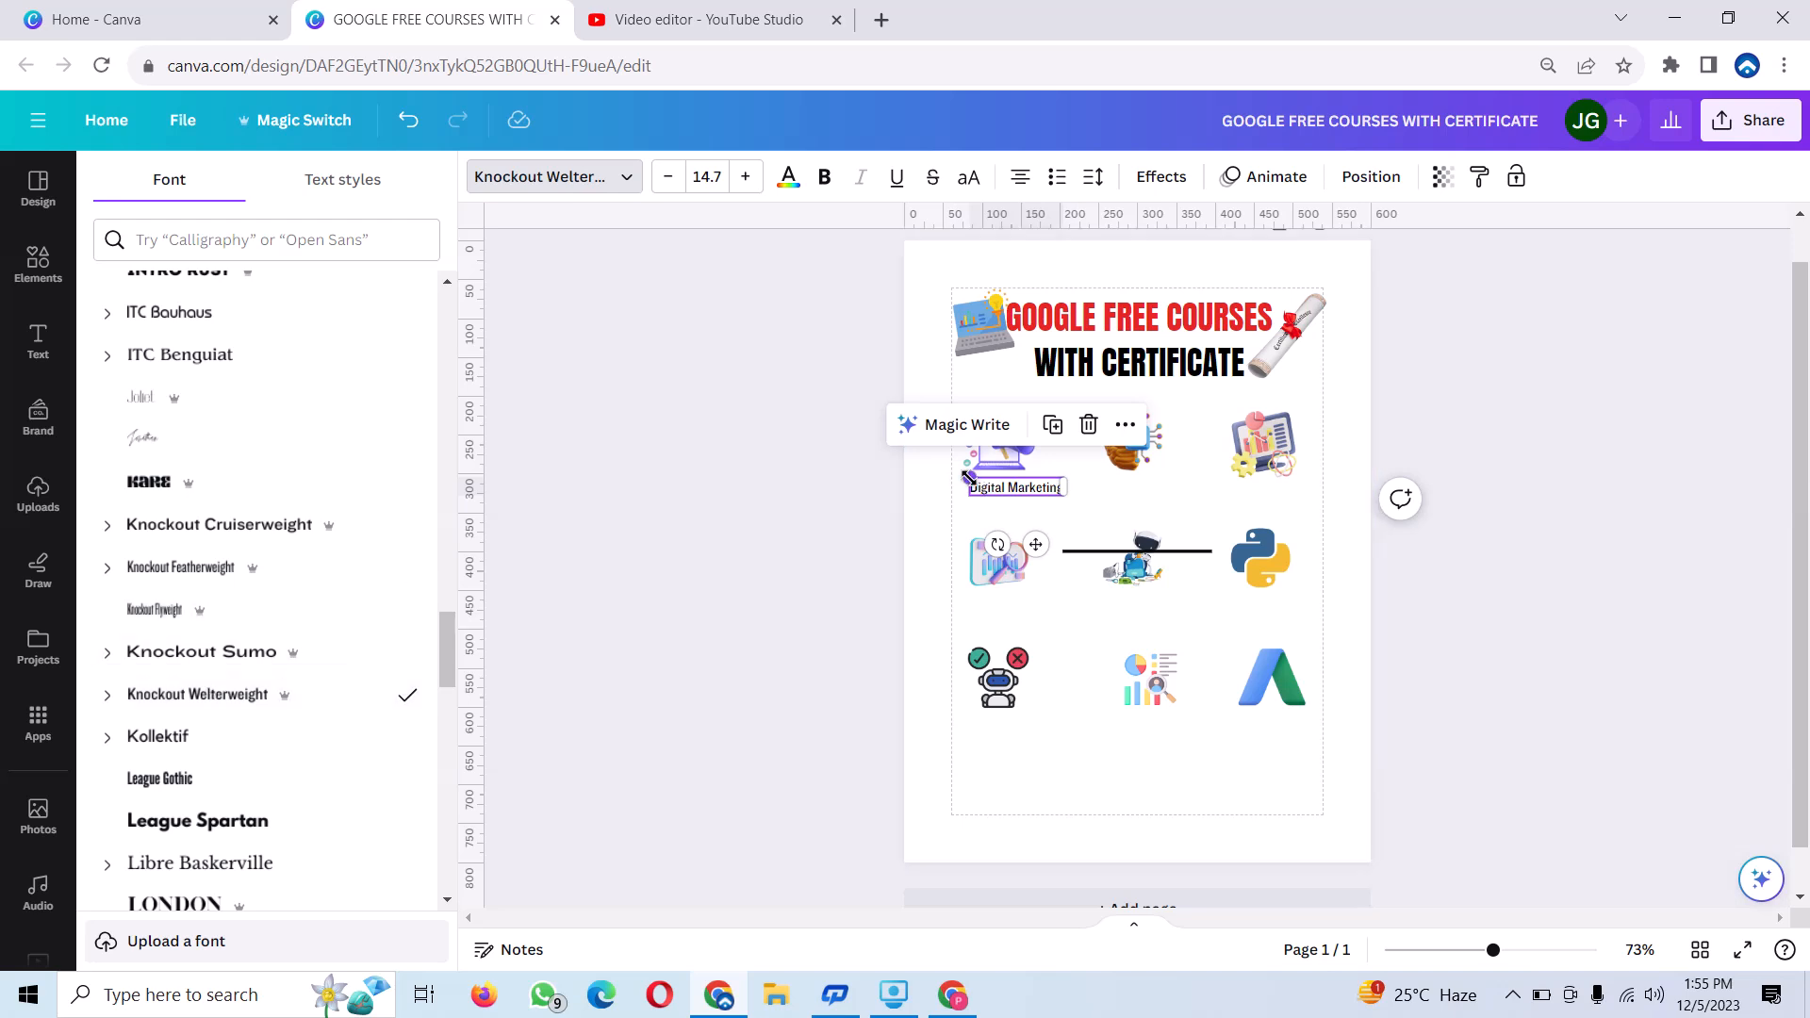
# Enlarge the "Digital Marketing" label to font size 15.7 and place a duplicate of it below the AI brain icon.
pyautogui.moveTo(968, 478); pyautogui.dragTo(960, 476)
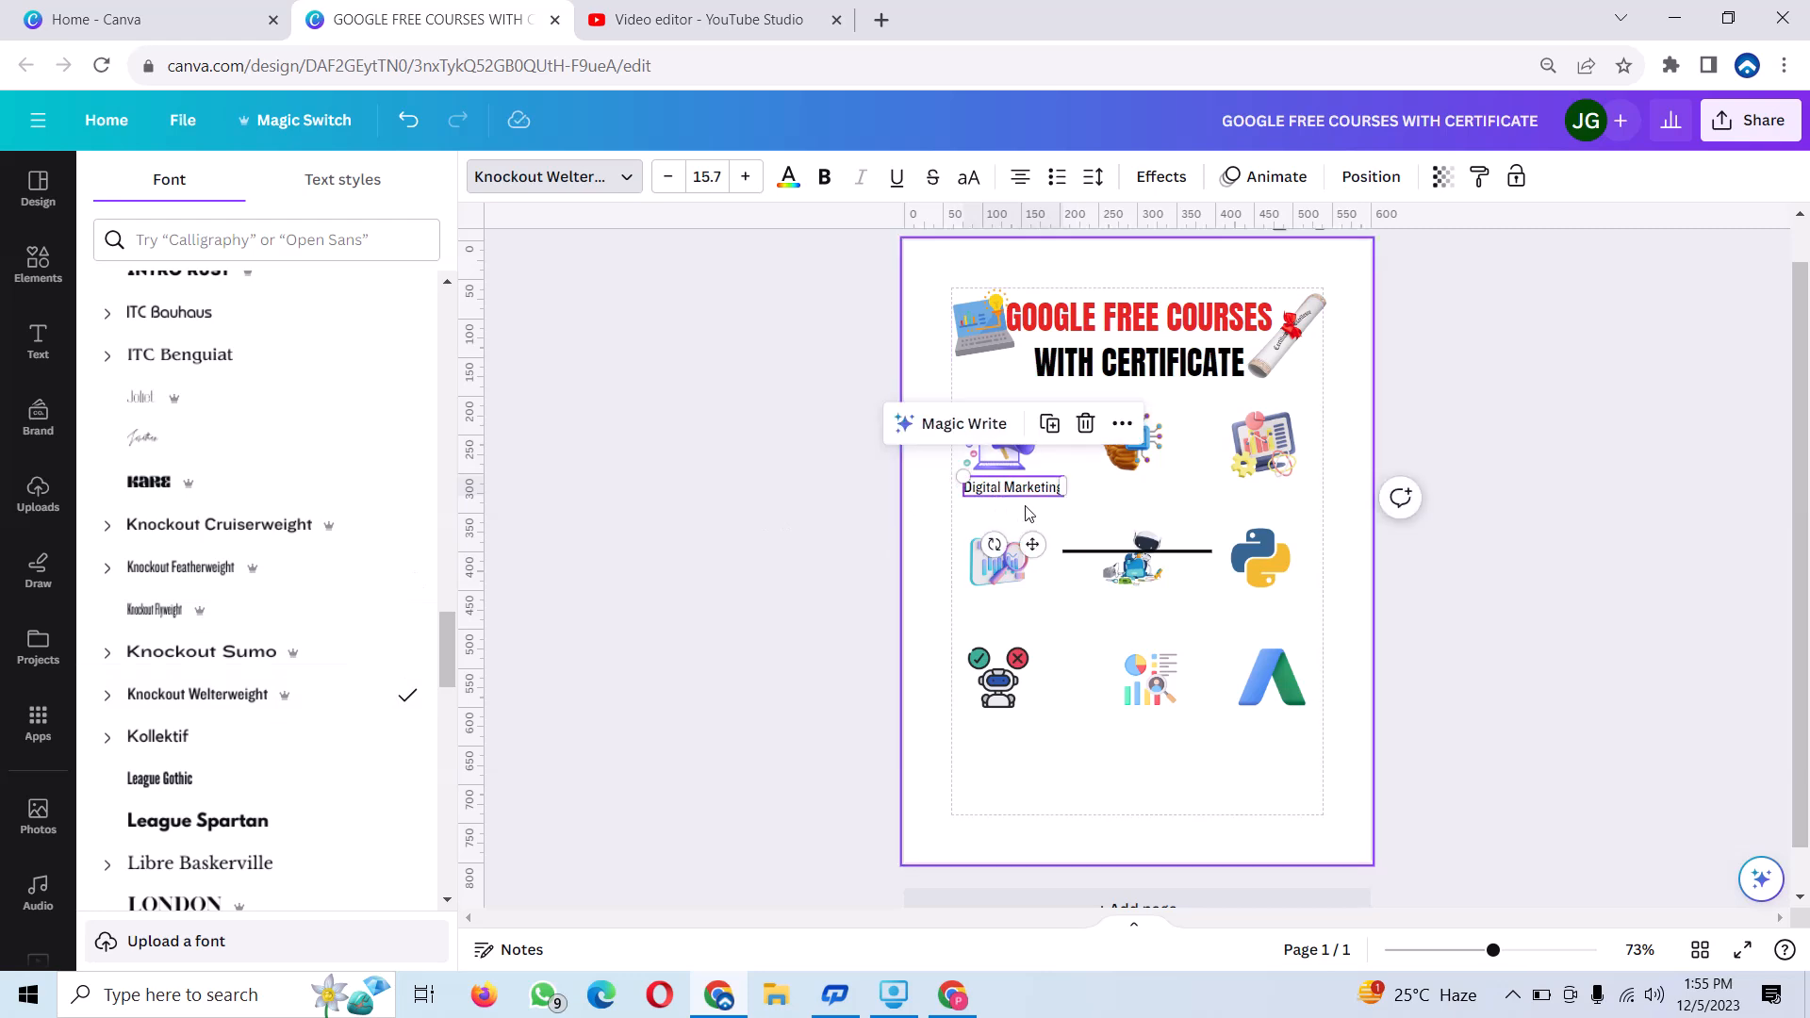
pyautogui.click(997, 489)
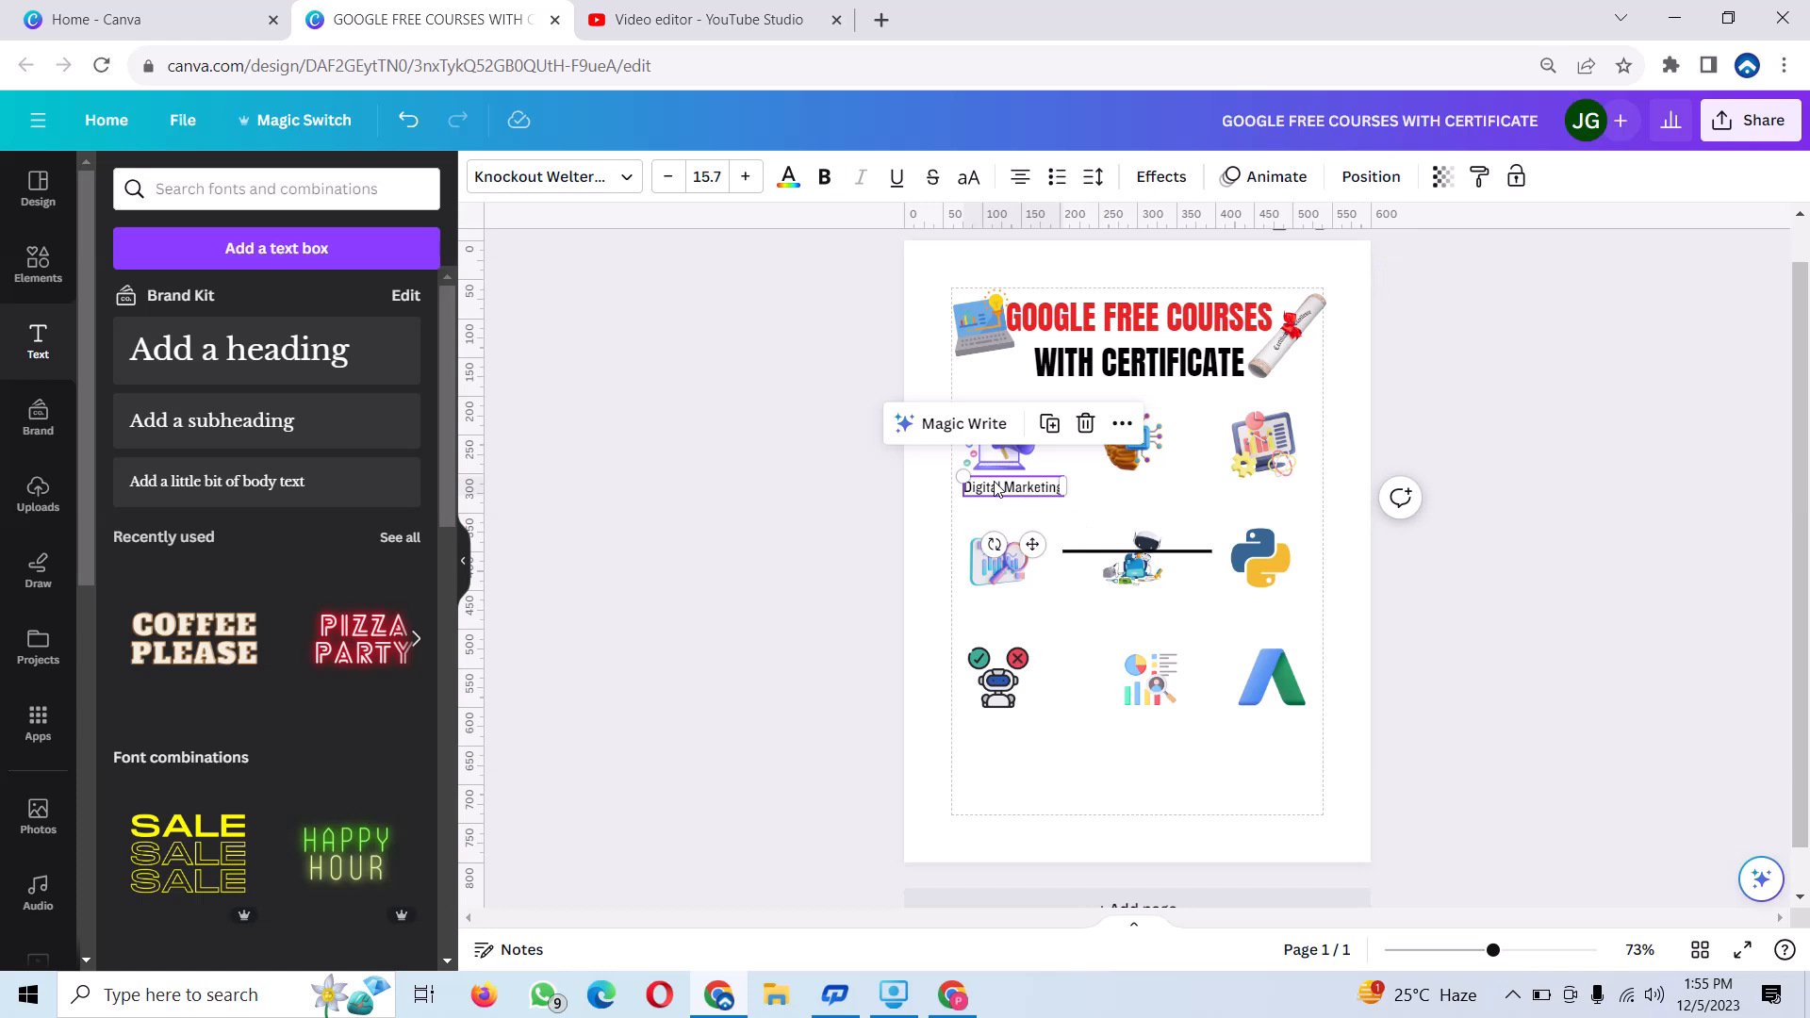
pyautogui.moveTo(996, 490); pyautogui.dragTo(996, 491)
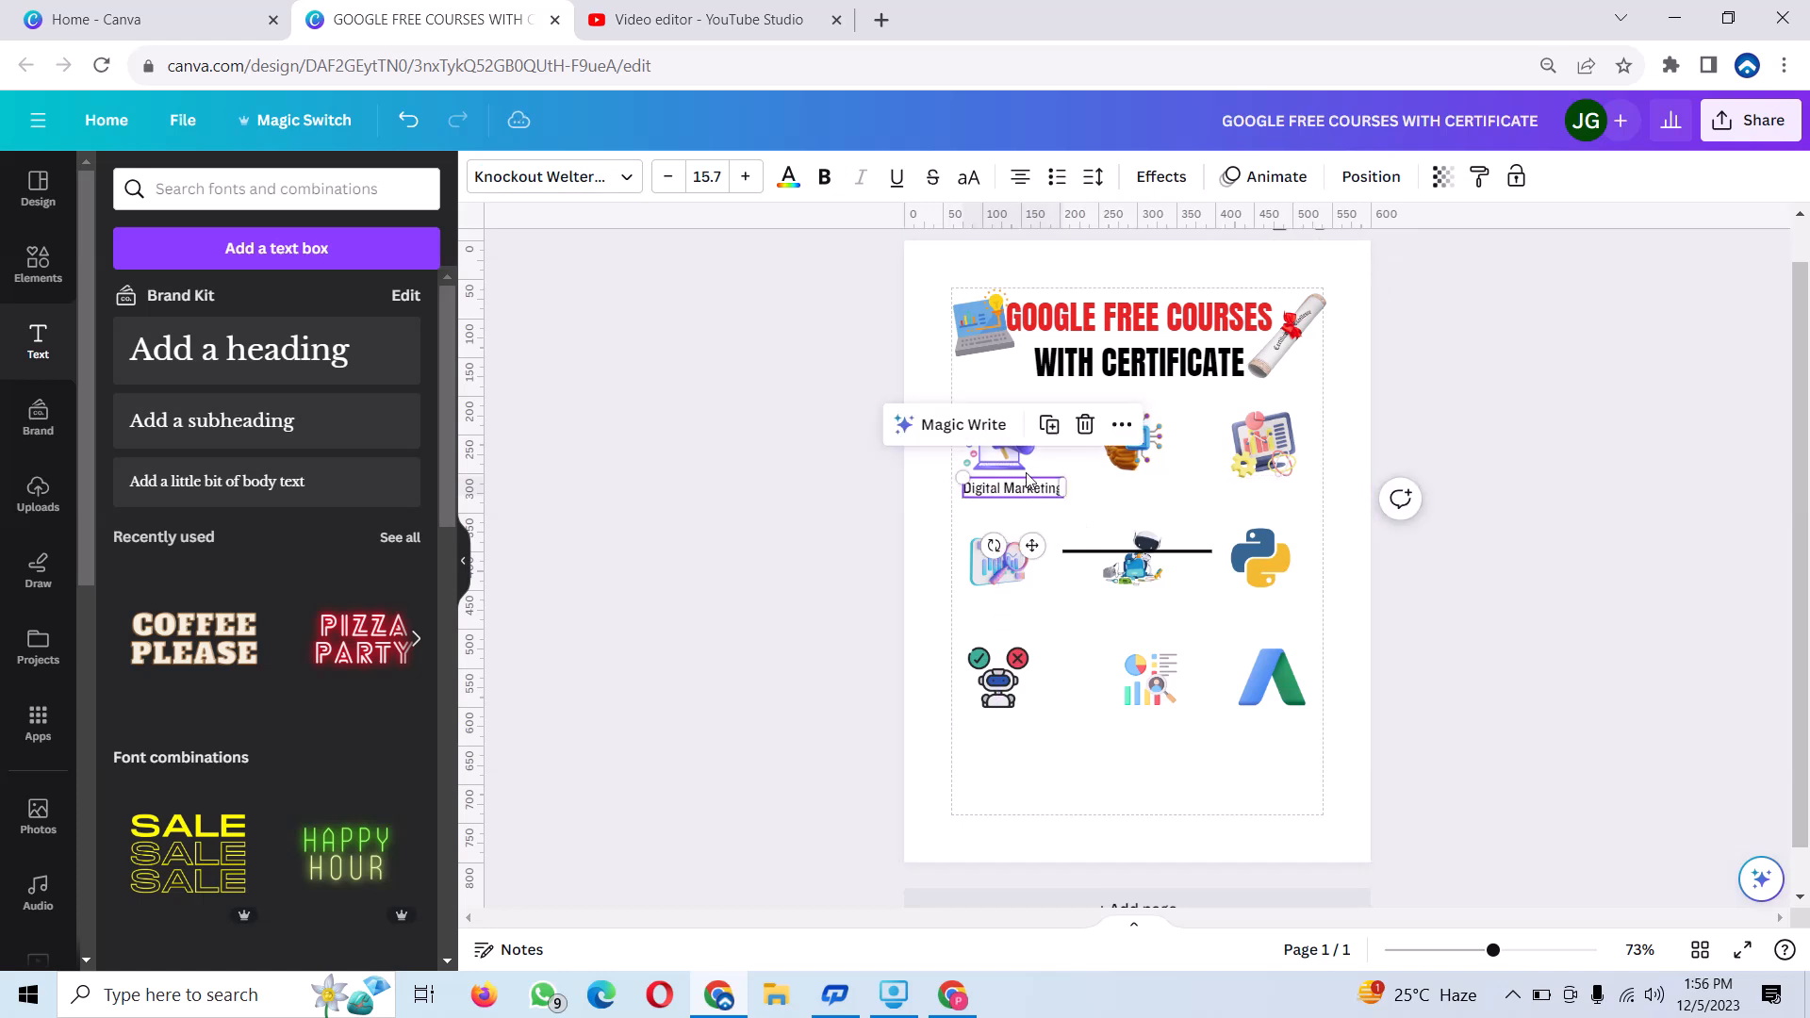
pyautogui.click(1049, 424)
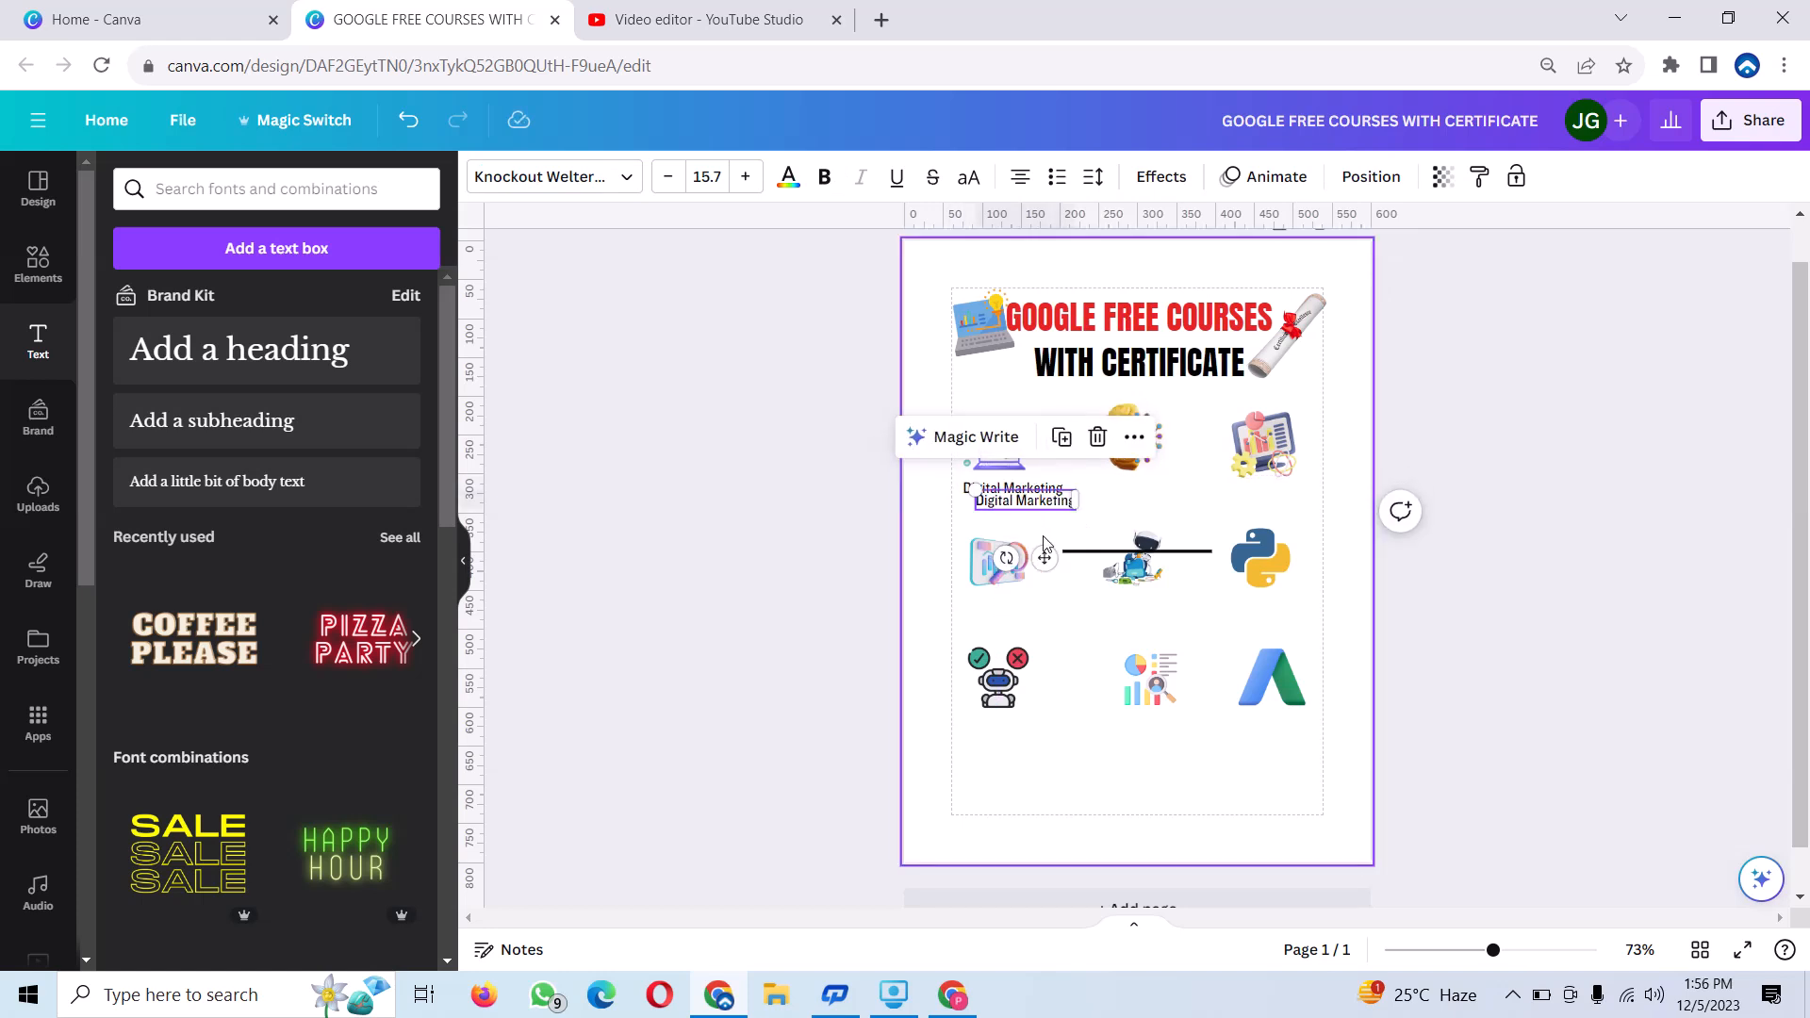
pyautogui.moveTo(1053, 551); pyautogui.dragTo(1134, 545)
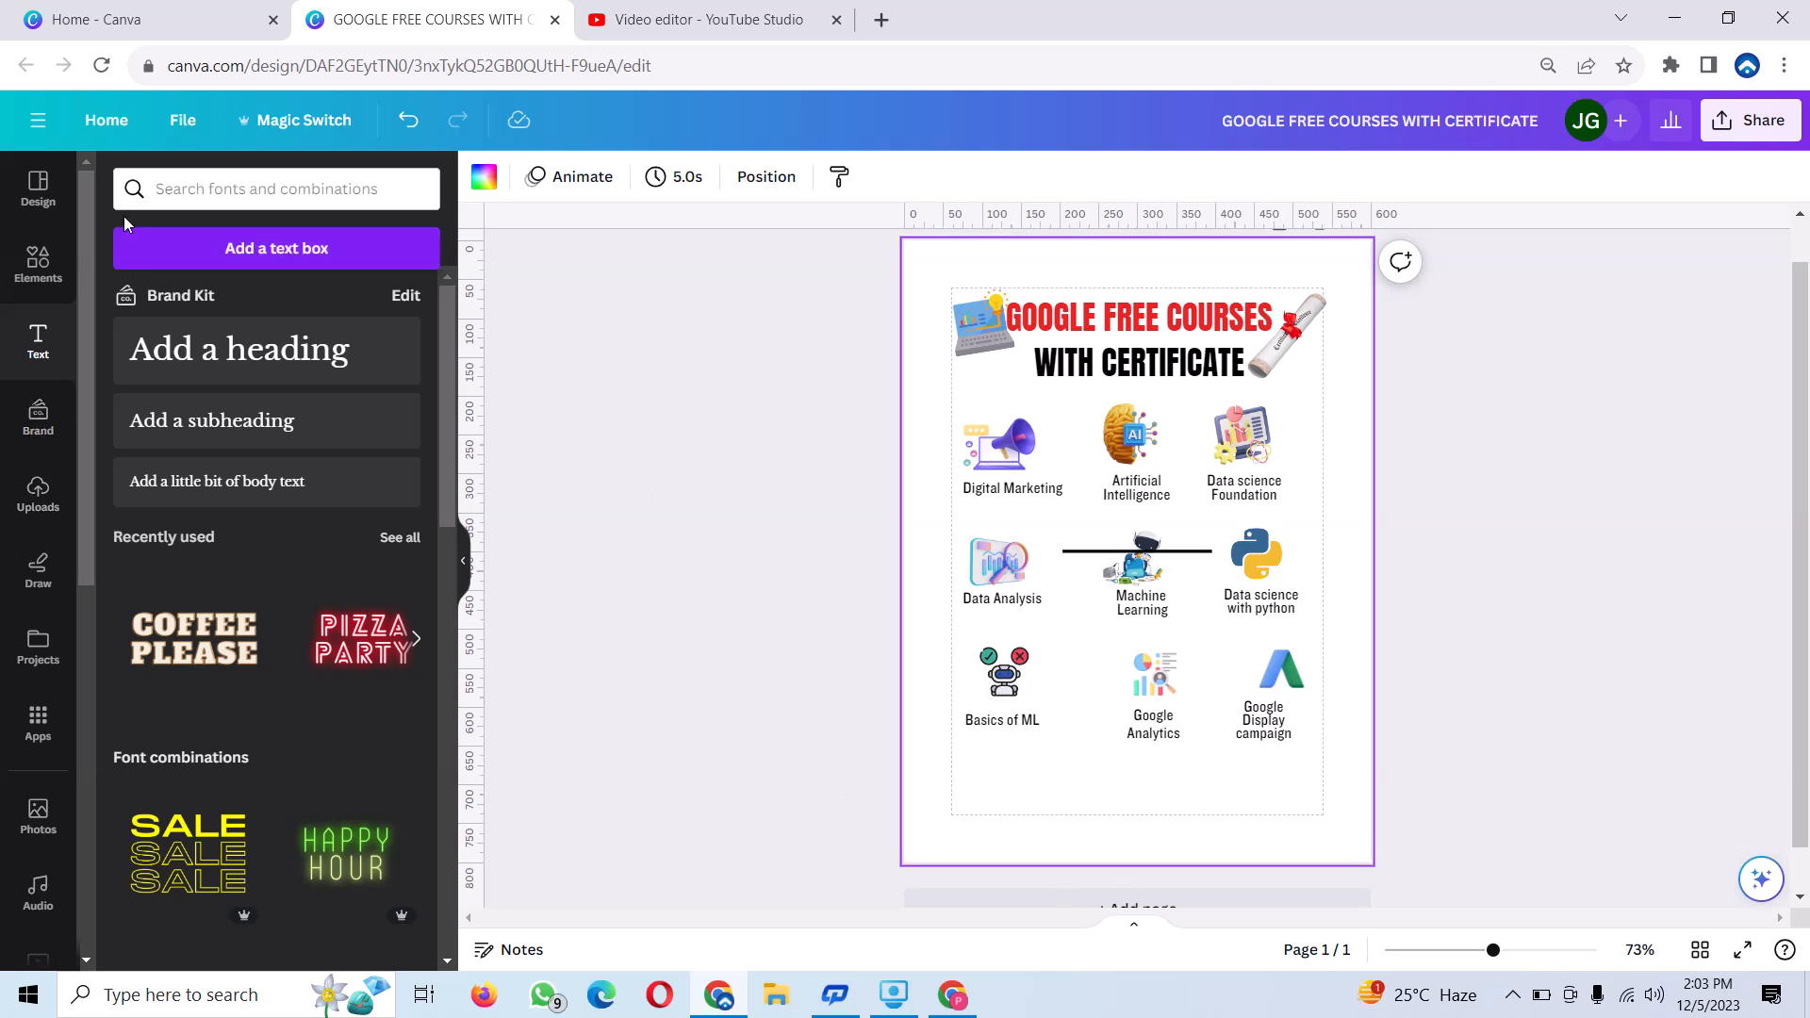
# Add a circle shape, shrunk to a small badge in the poster's lower-left corner, and fill it with black.
pyautogui.click(21, 288)
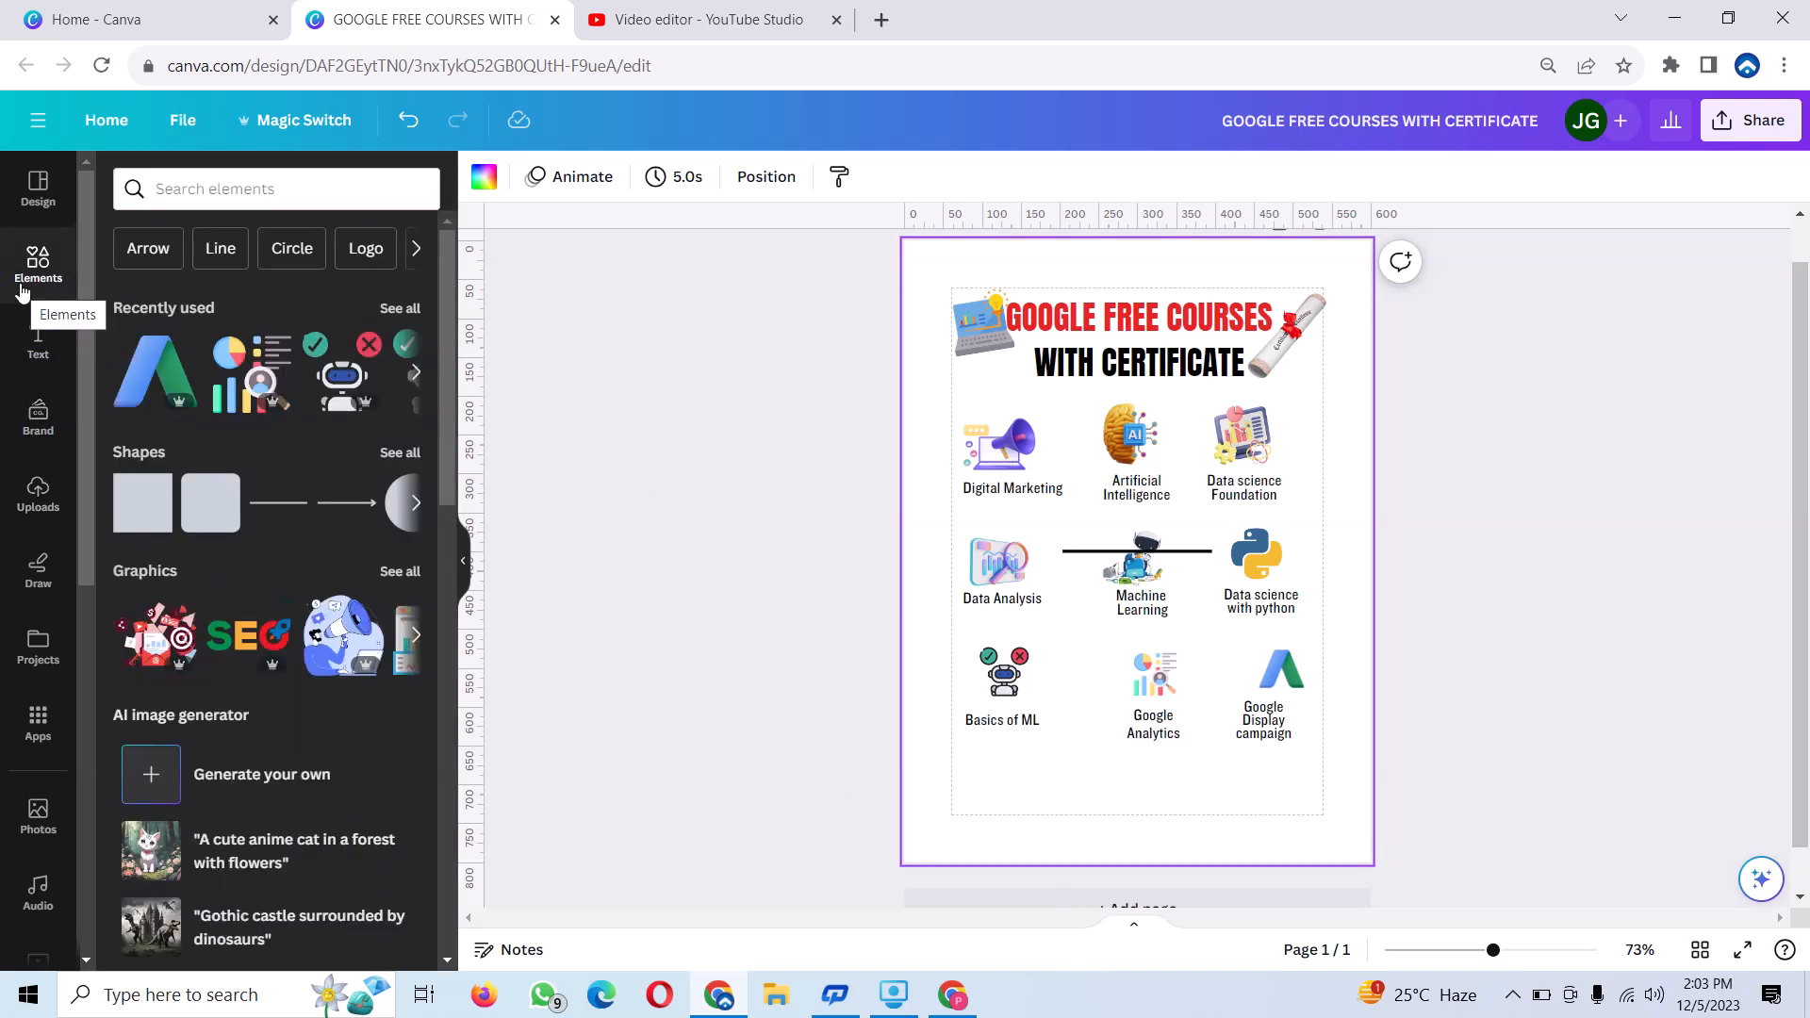
pyautogui.click(403, 506)
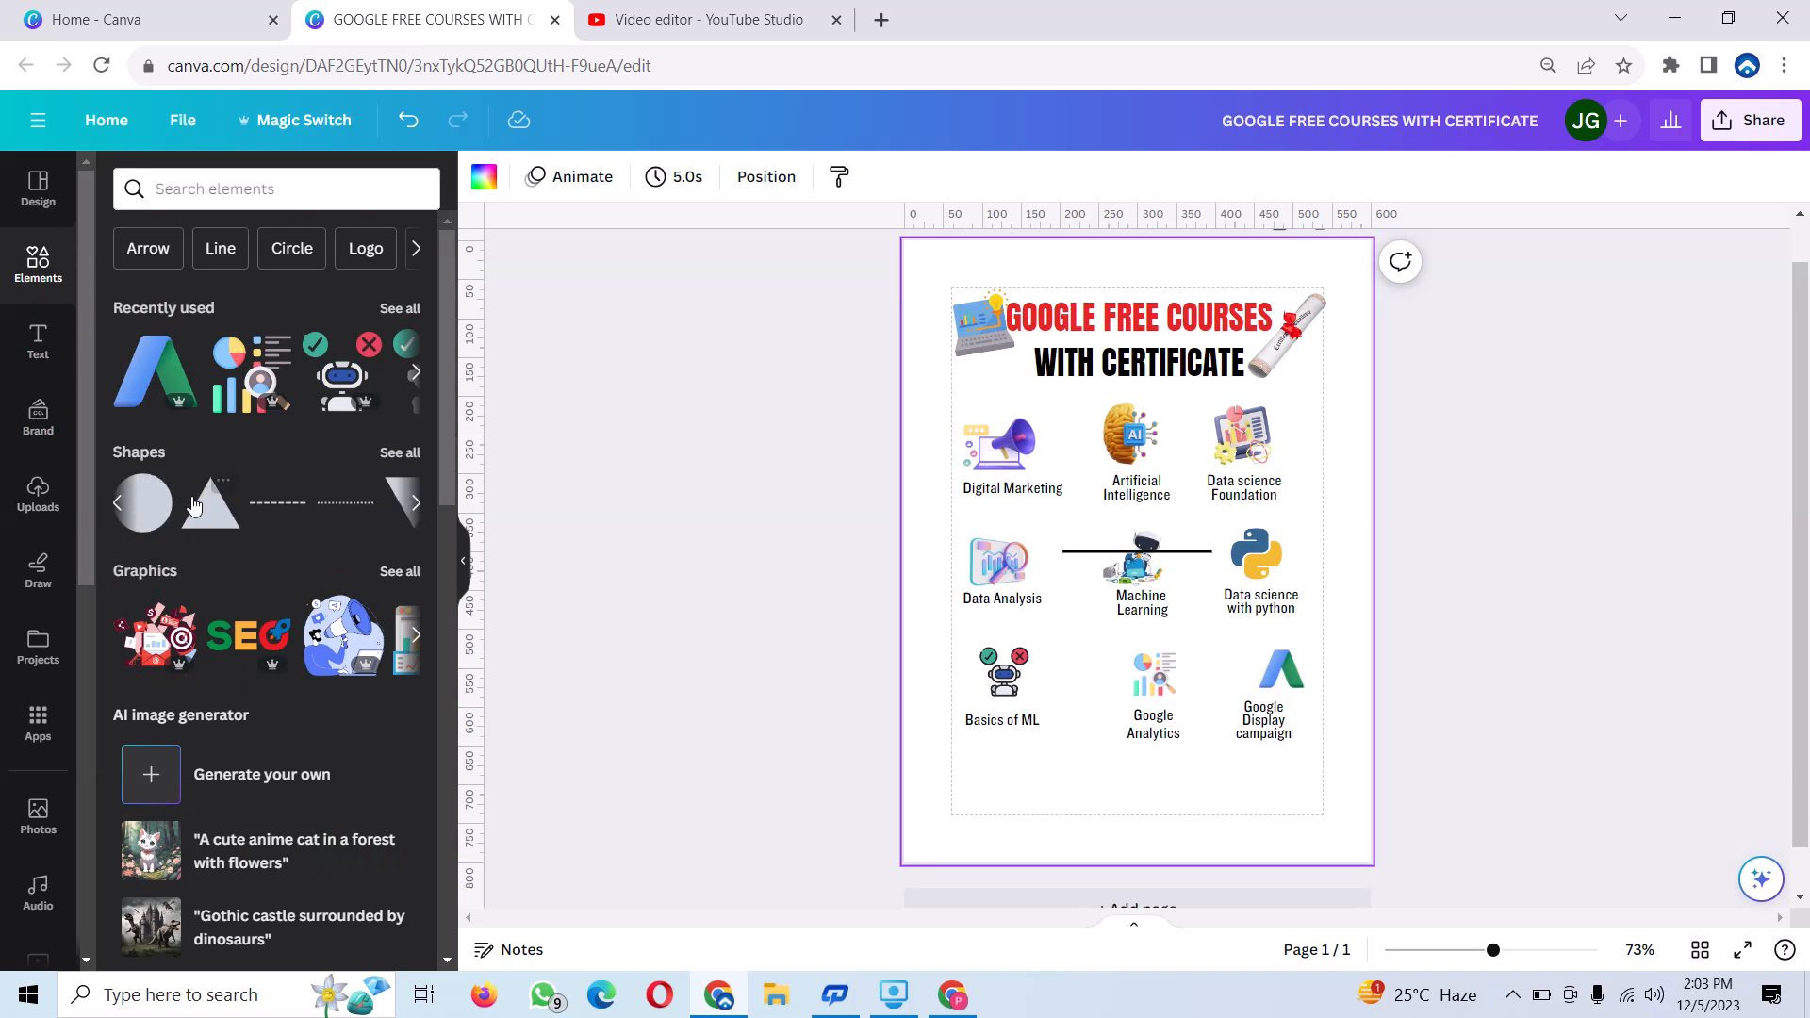
pyautogui.click(116, 502)
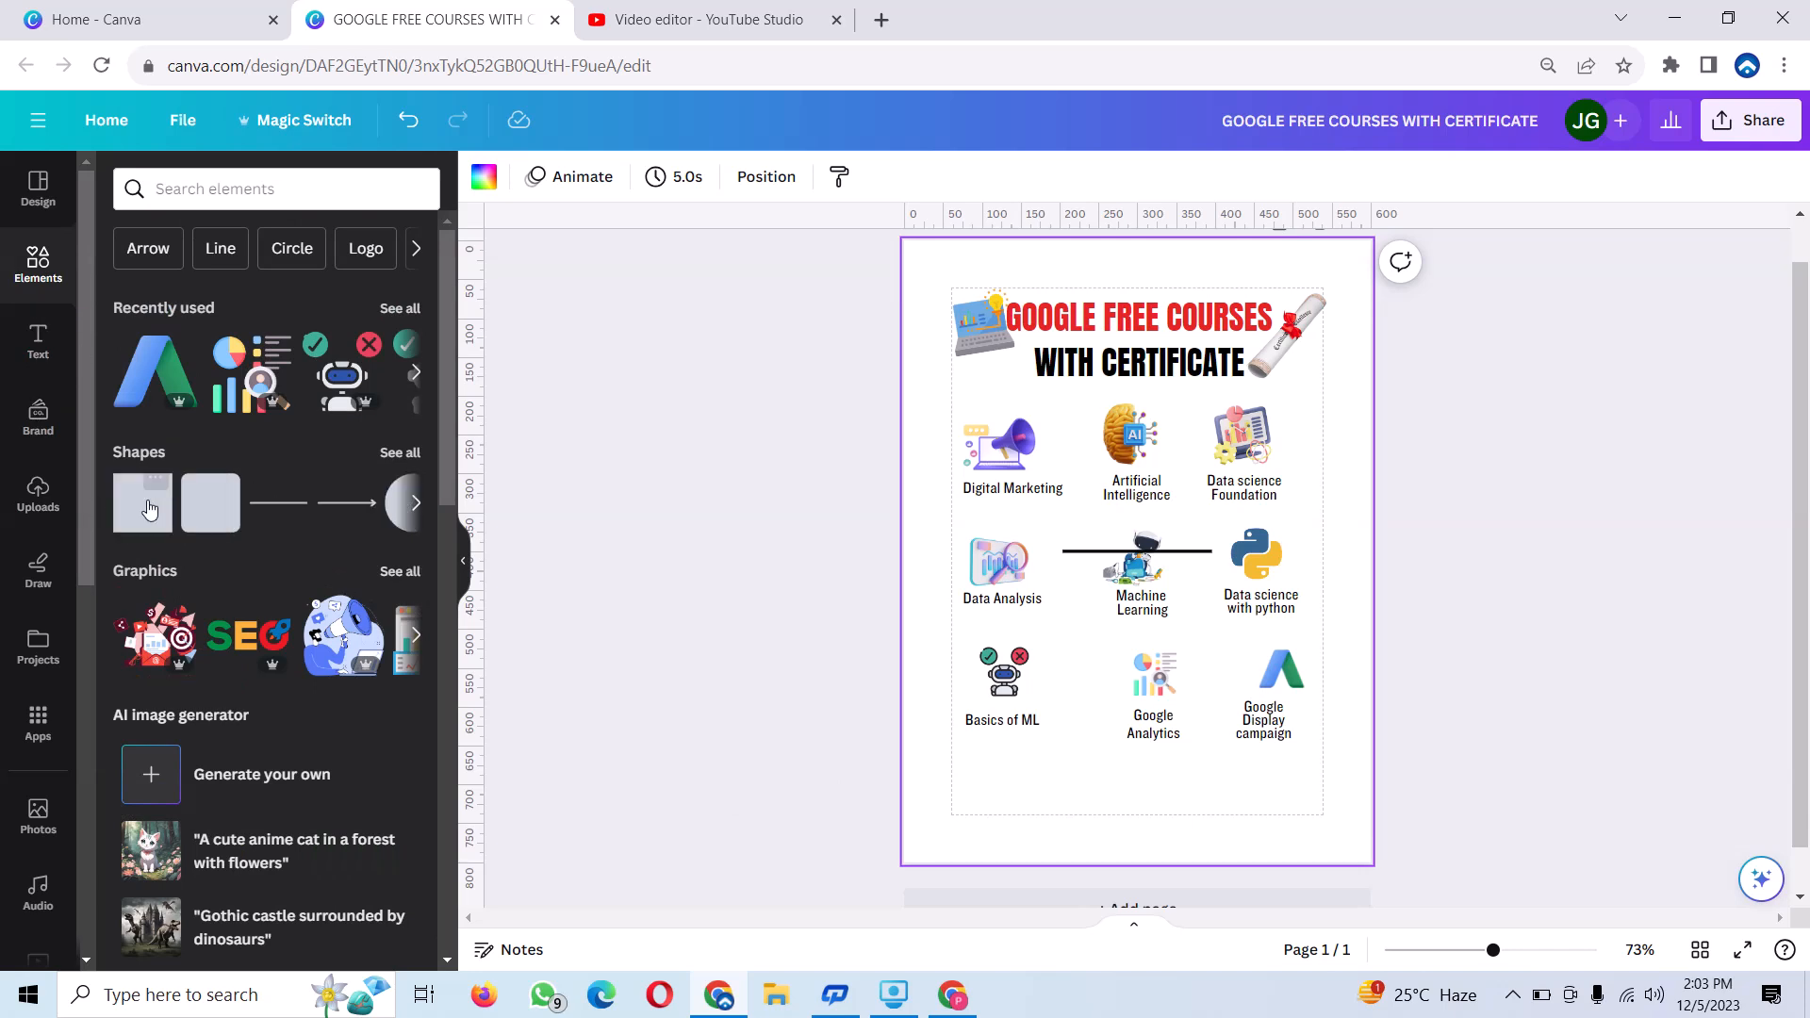
pyautogui.click(387, 506)
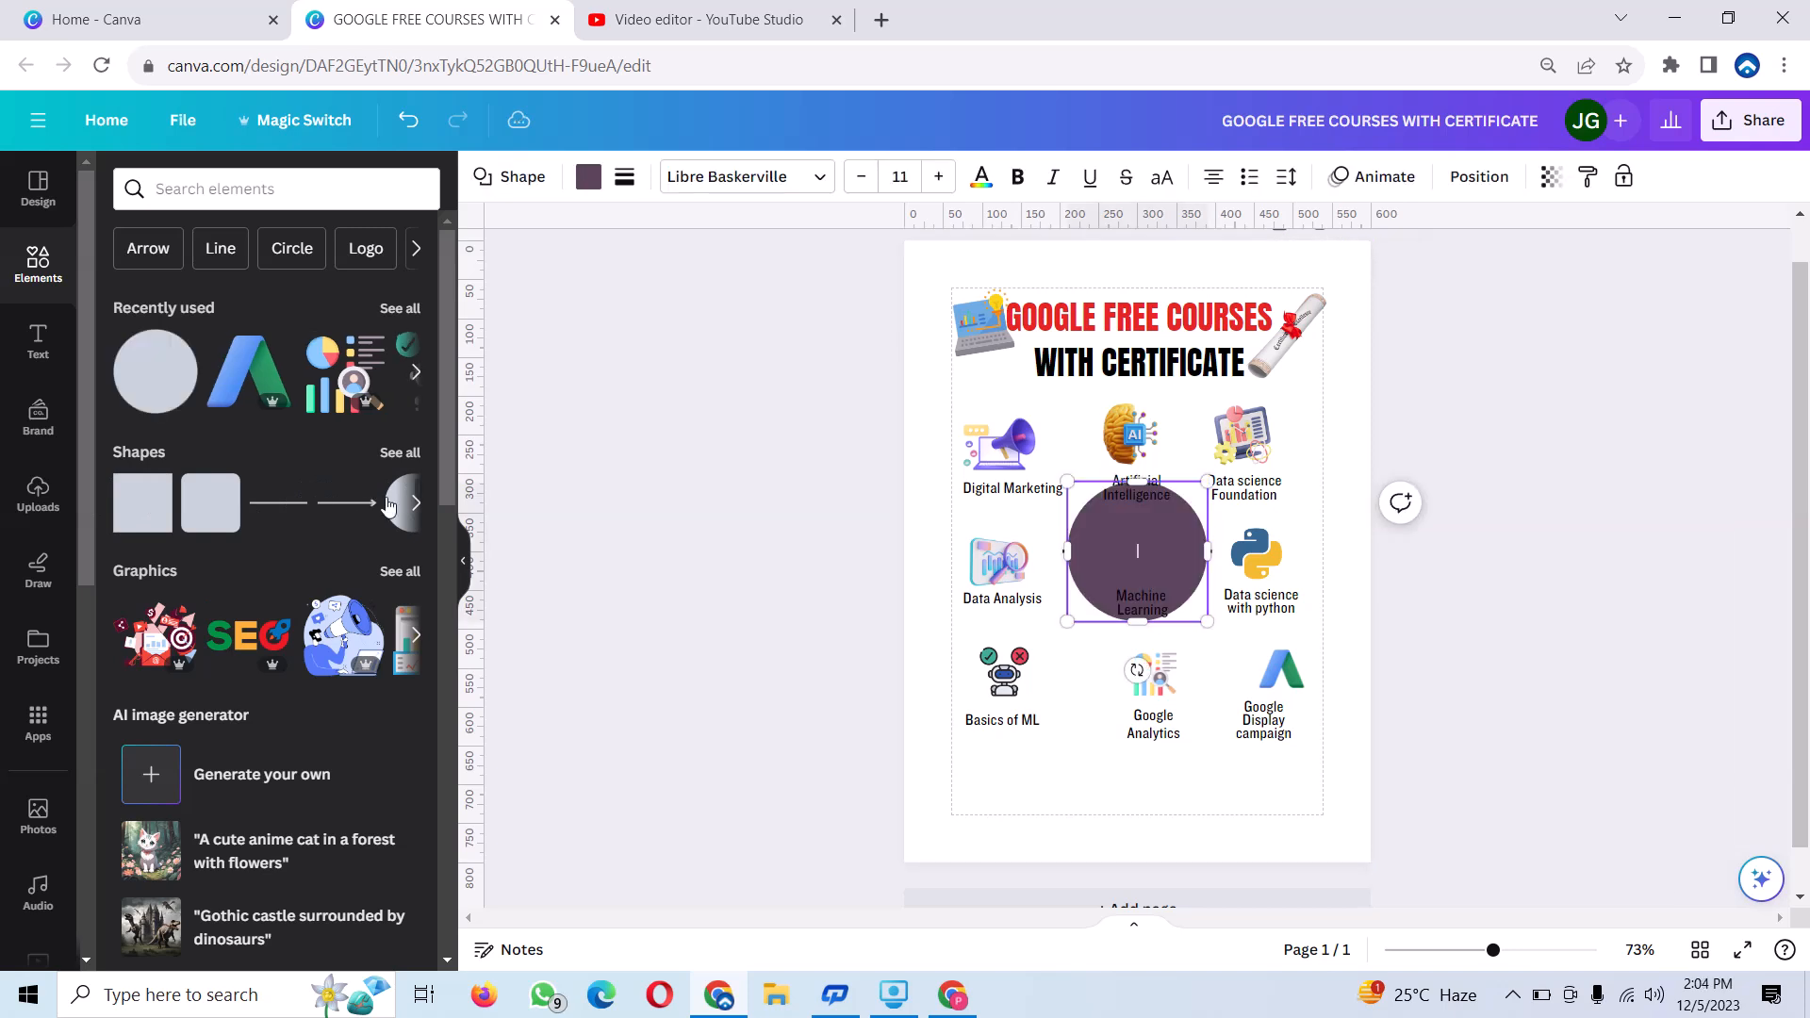
pyautogui.moveTo(1137, 538); pyautogui.dragTo(968, 725)
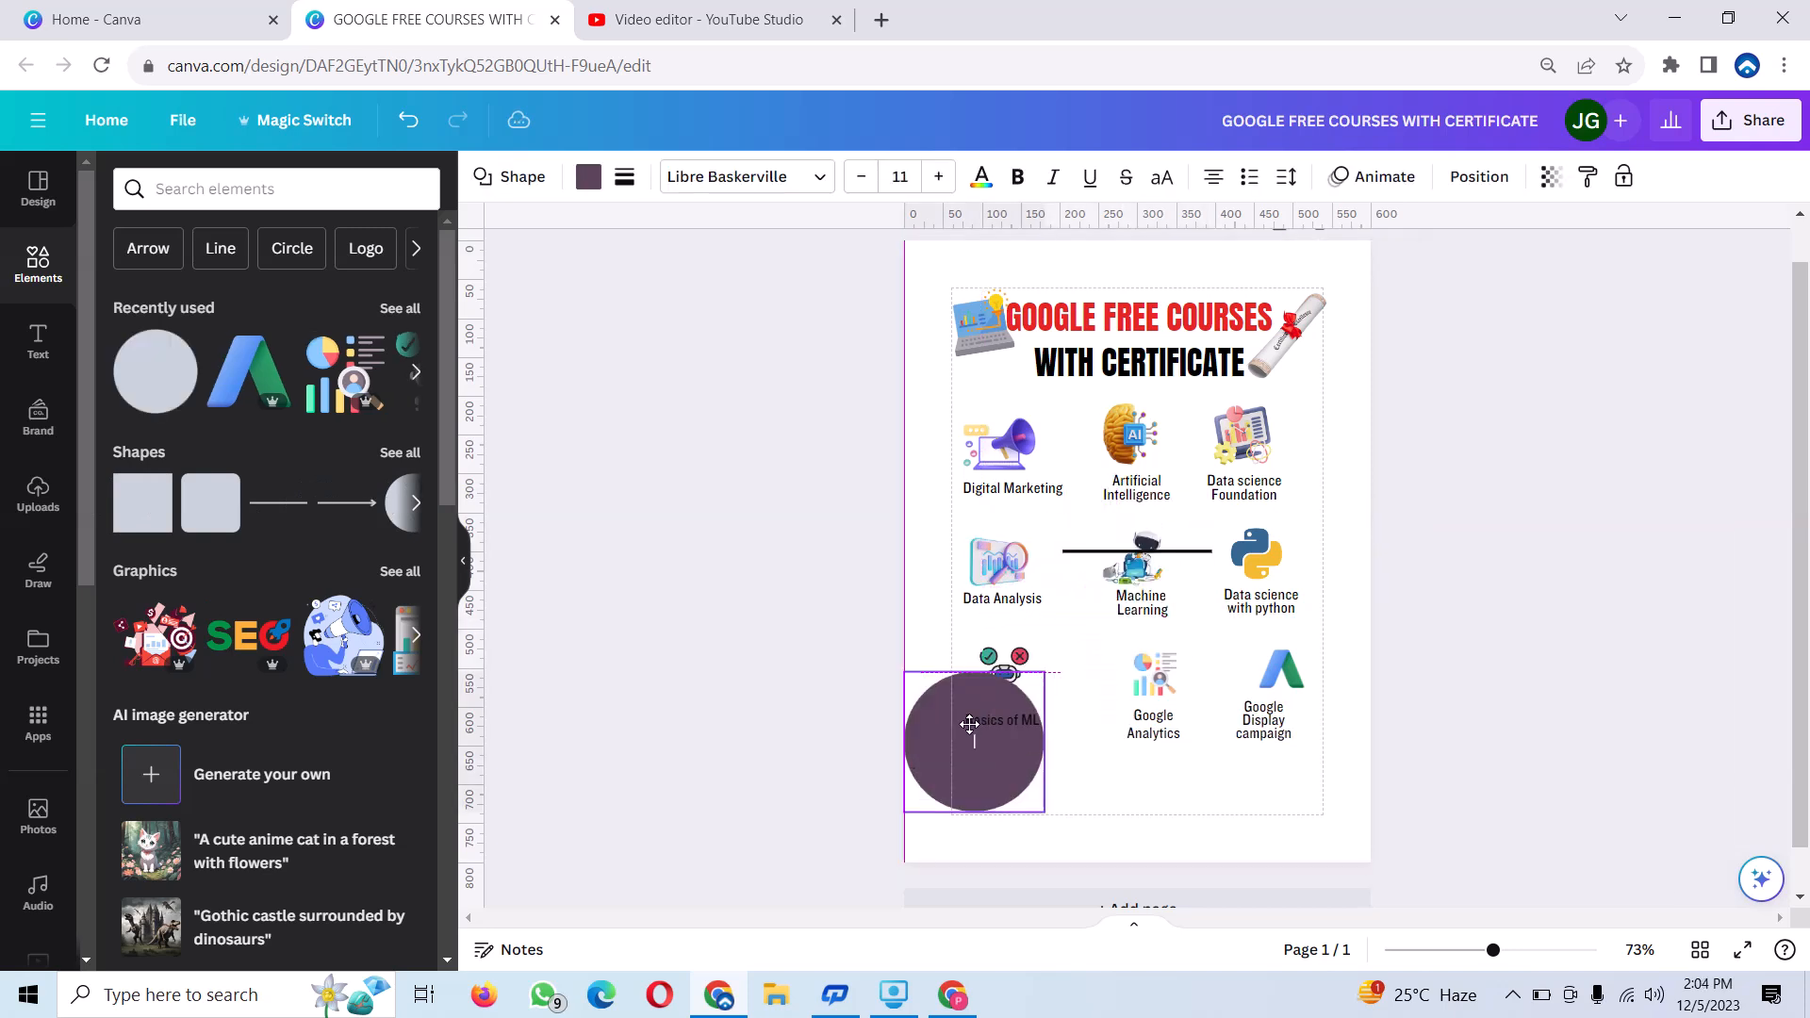
pyautogui.moveTo(1035, 673); pyautogui.dragTo(922, 754)
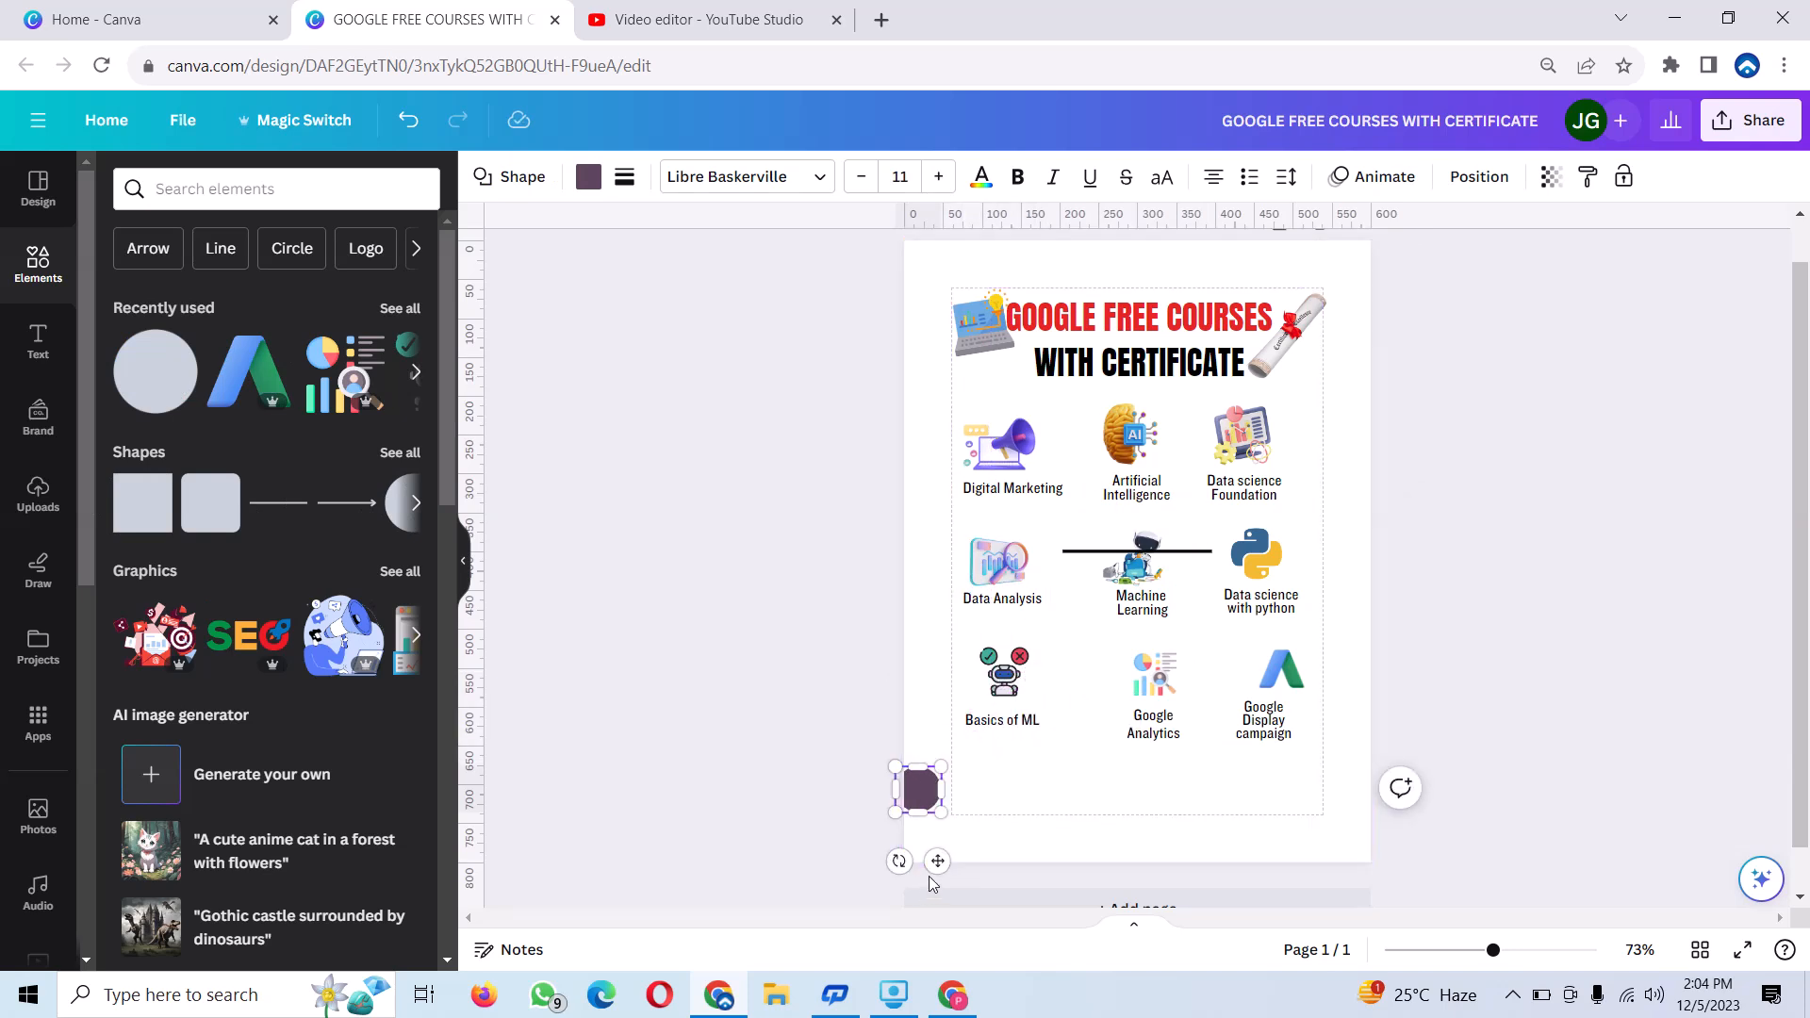
pyautogui.moveTo(935, 862); pyautogui.dragTo(987, 865)
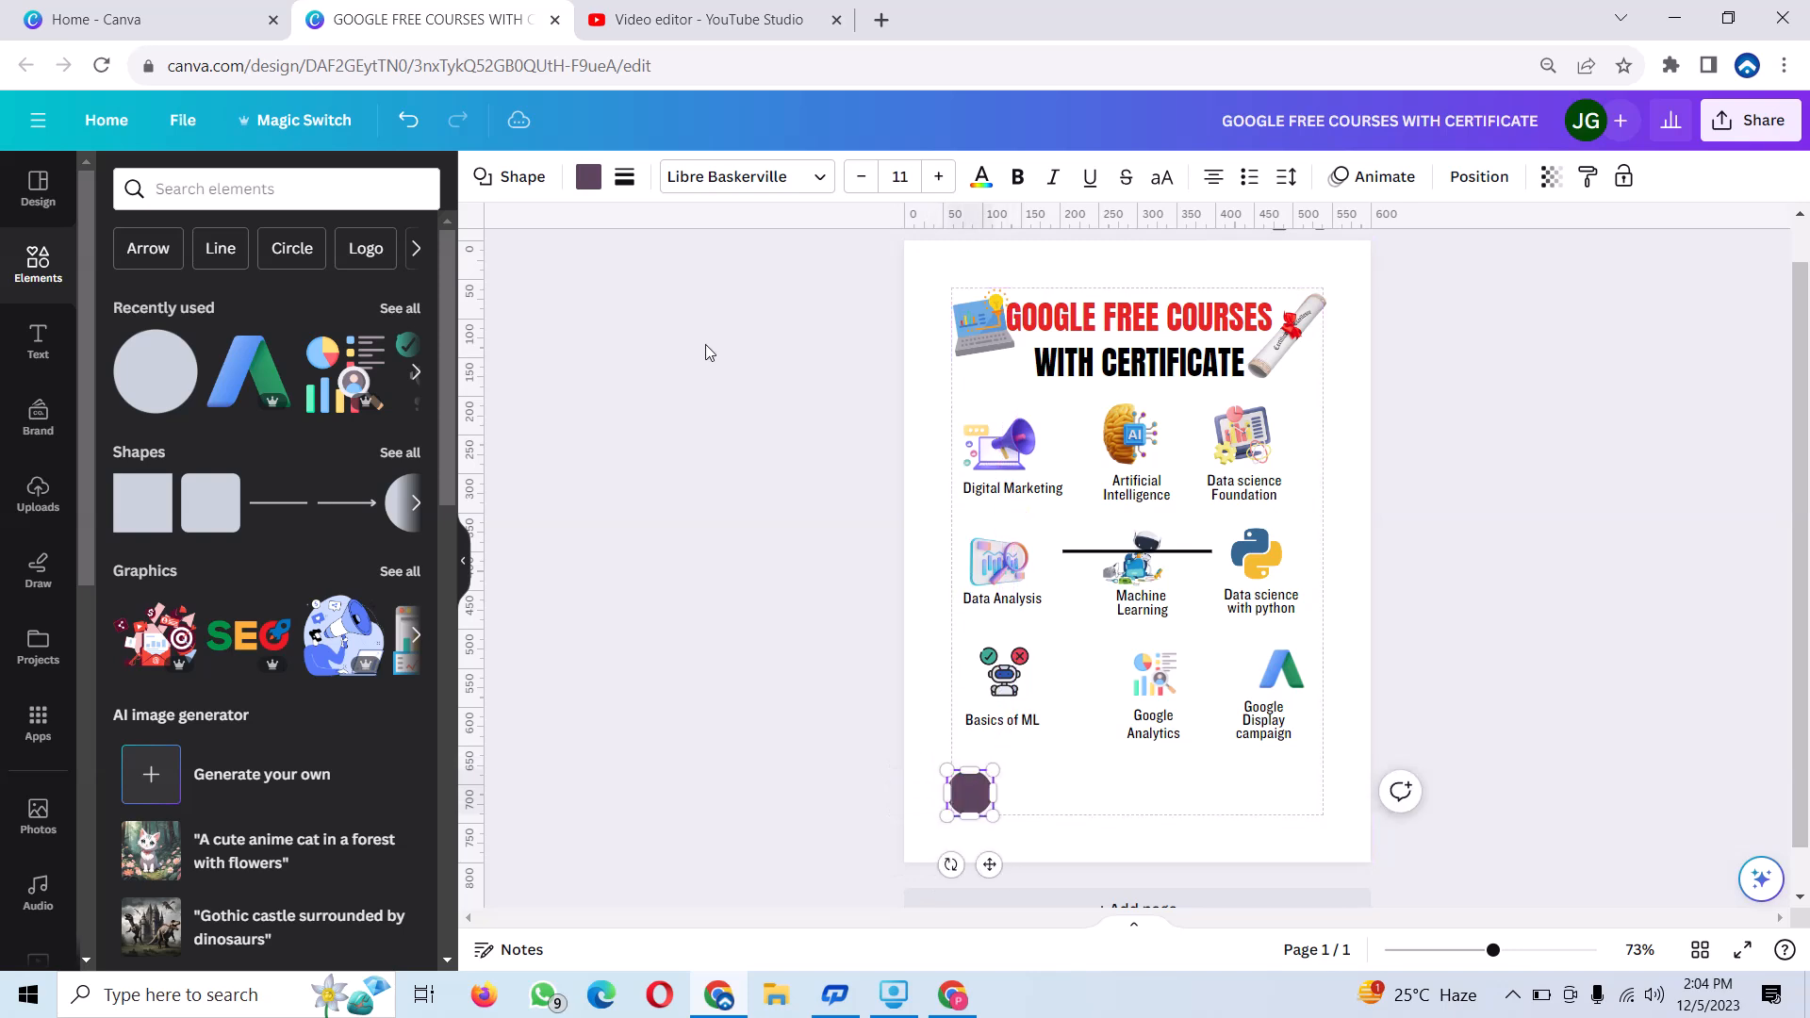
pyautogui.click(590, 178)
pyautogui.click(238, 311)
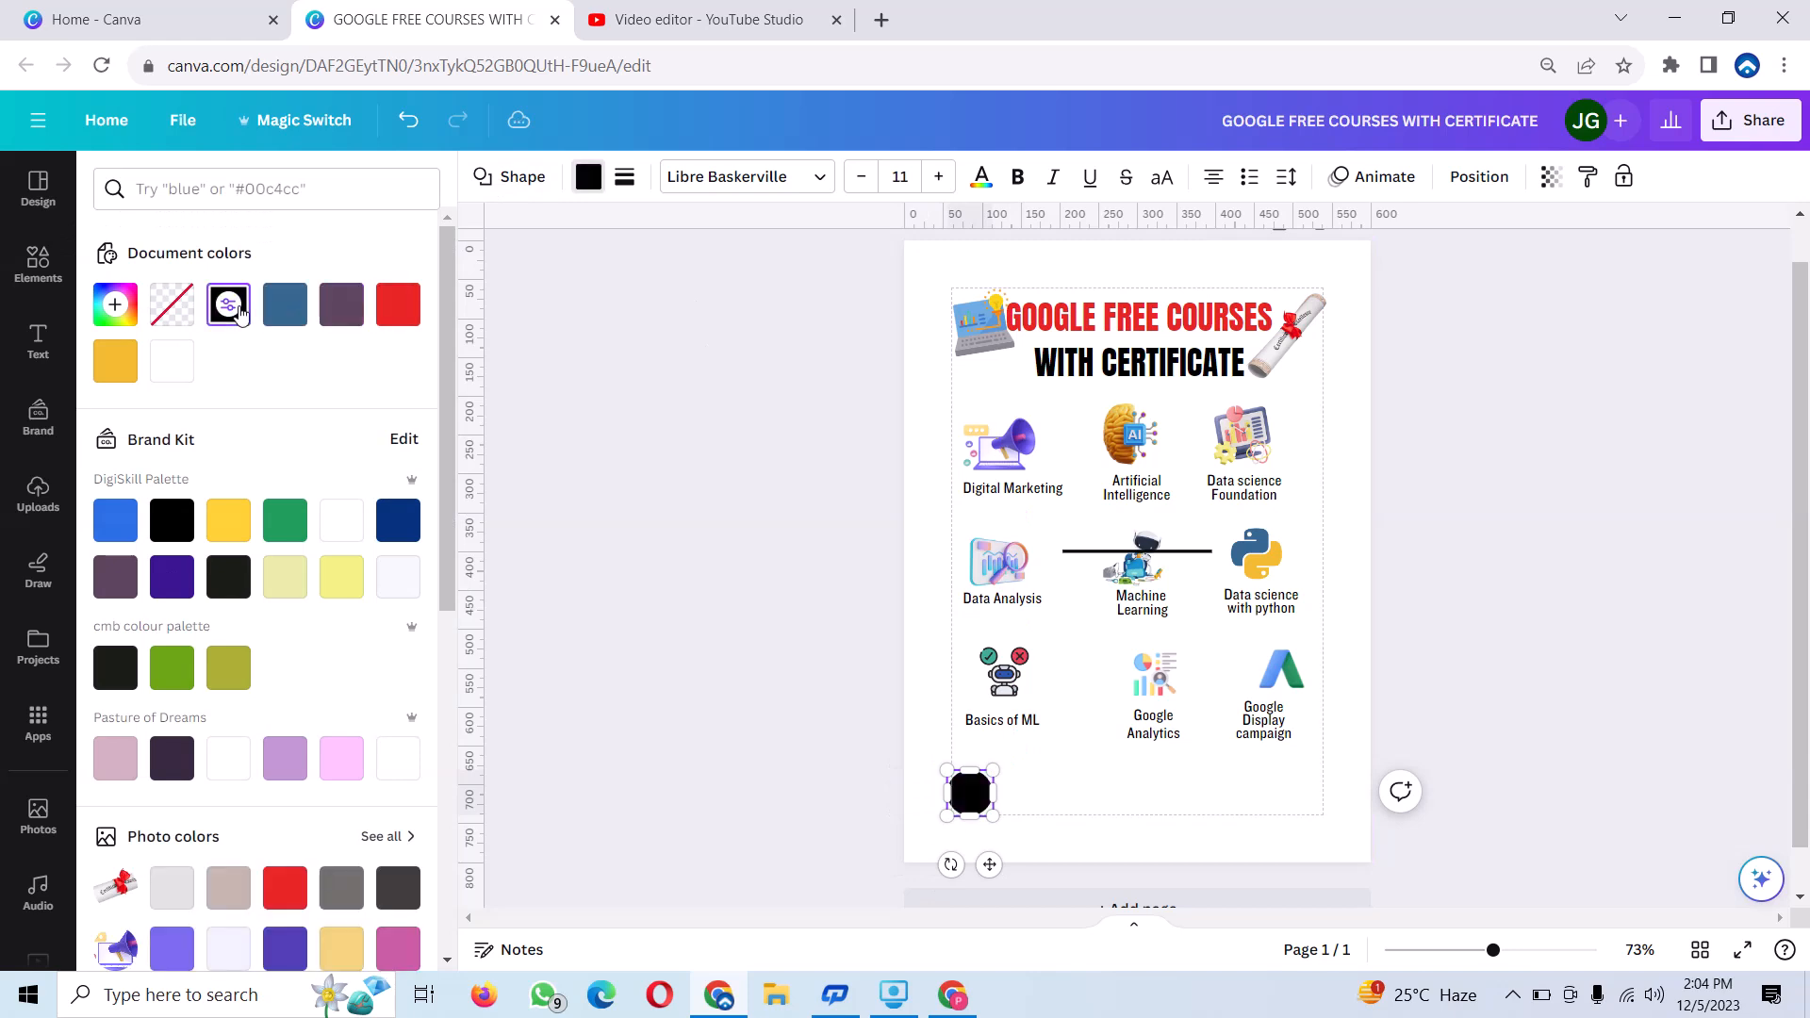
# Duplicate the Python logo and fit a smaller copy centred on the black circle.
pyautogui.click(1257, 549)
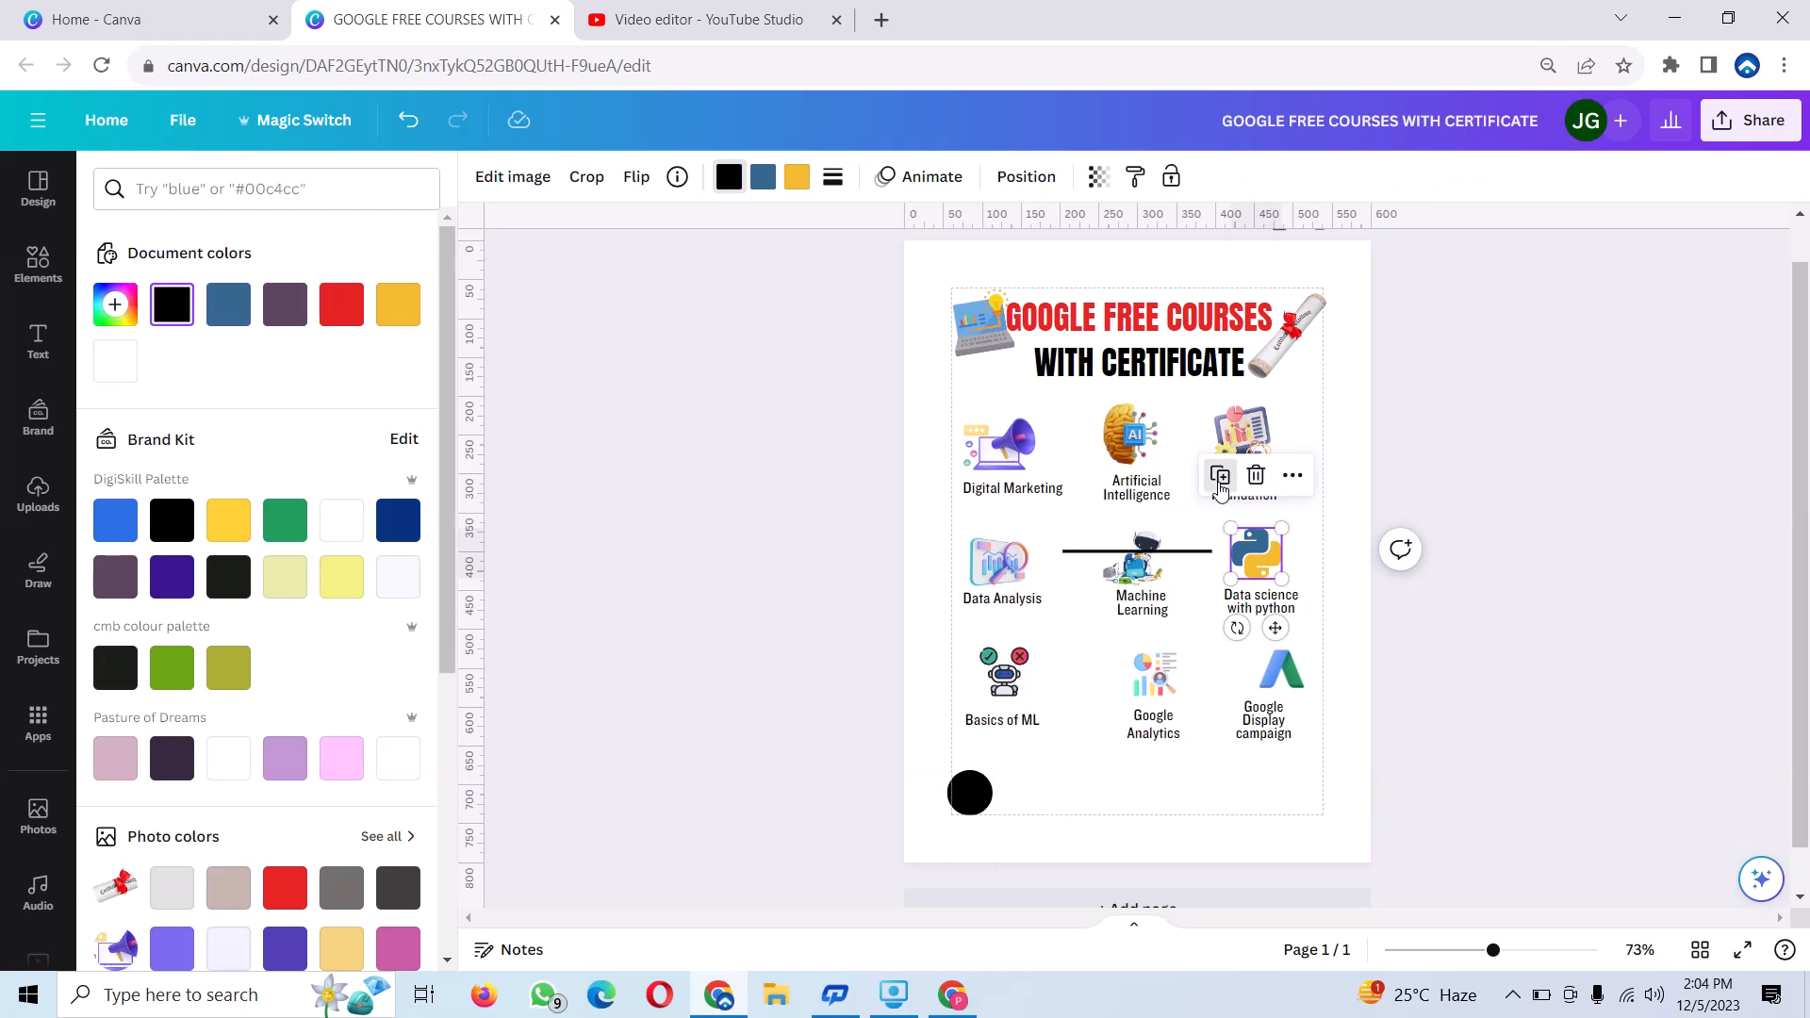
pyautogui.click(1220, 477)
pyautogui.moveTo(1258, 556); pyautogui.dragTo(978, 790)
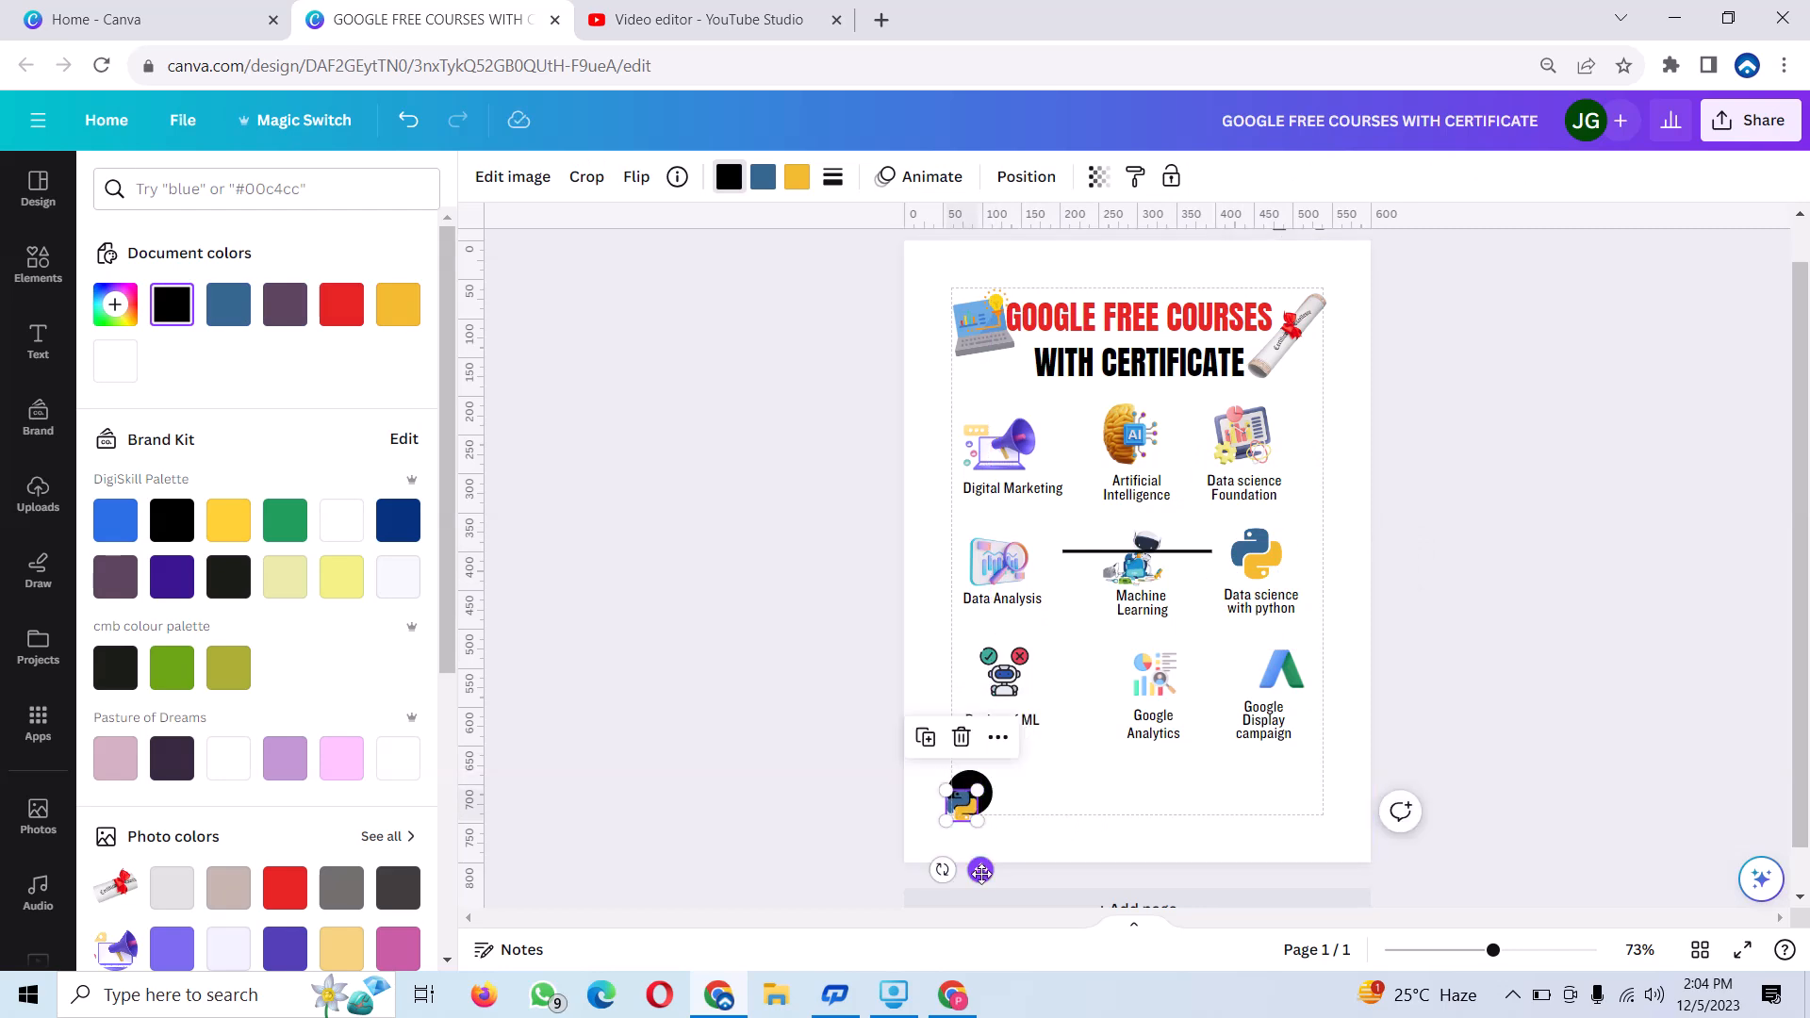
pyautogui.moveTo(980, 871); pyautogui.dragTo(987, 866)
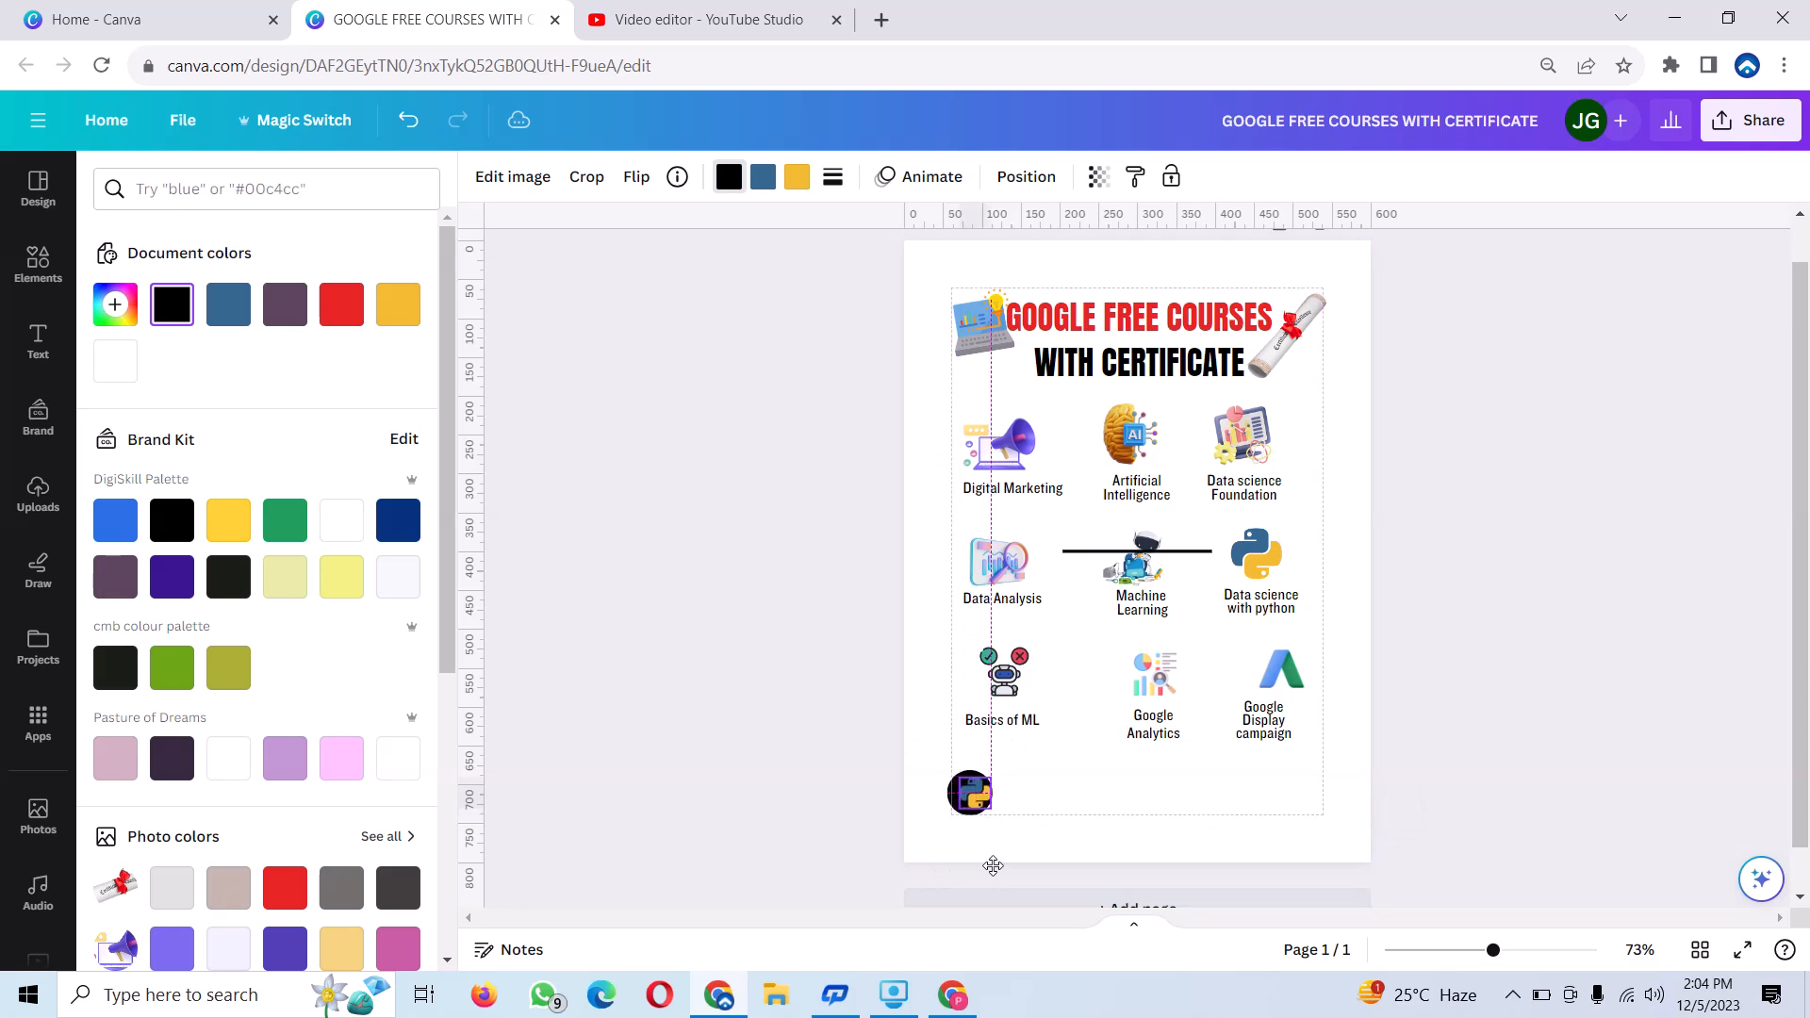
pyautogui.click(1091, 802)
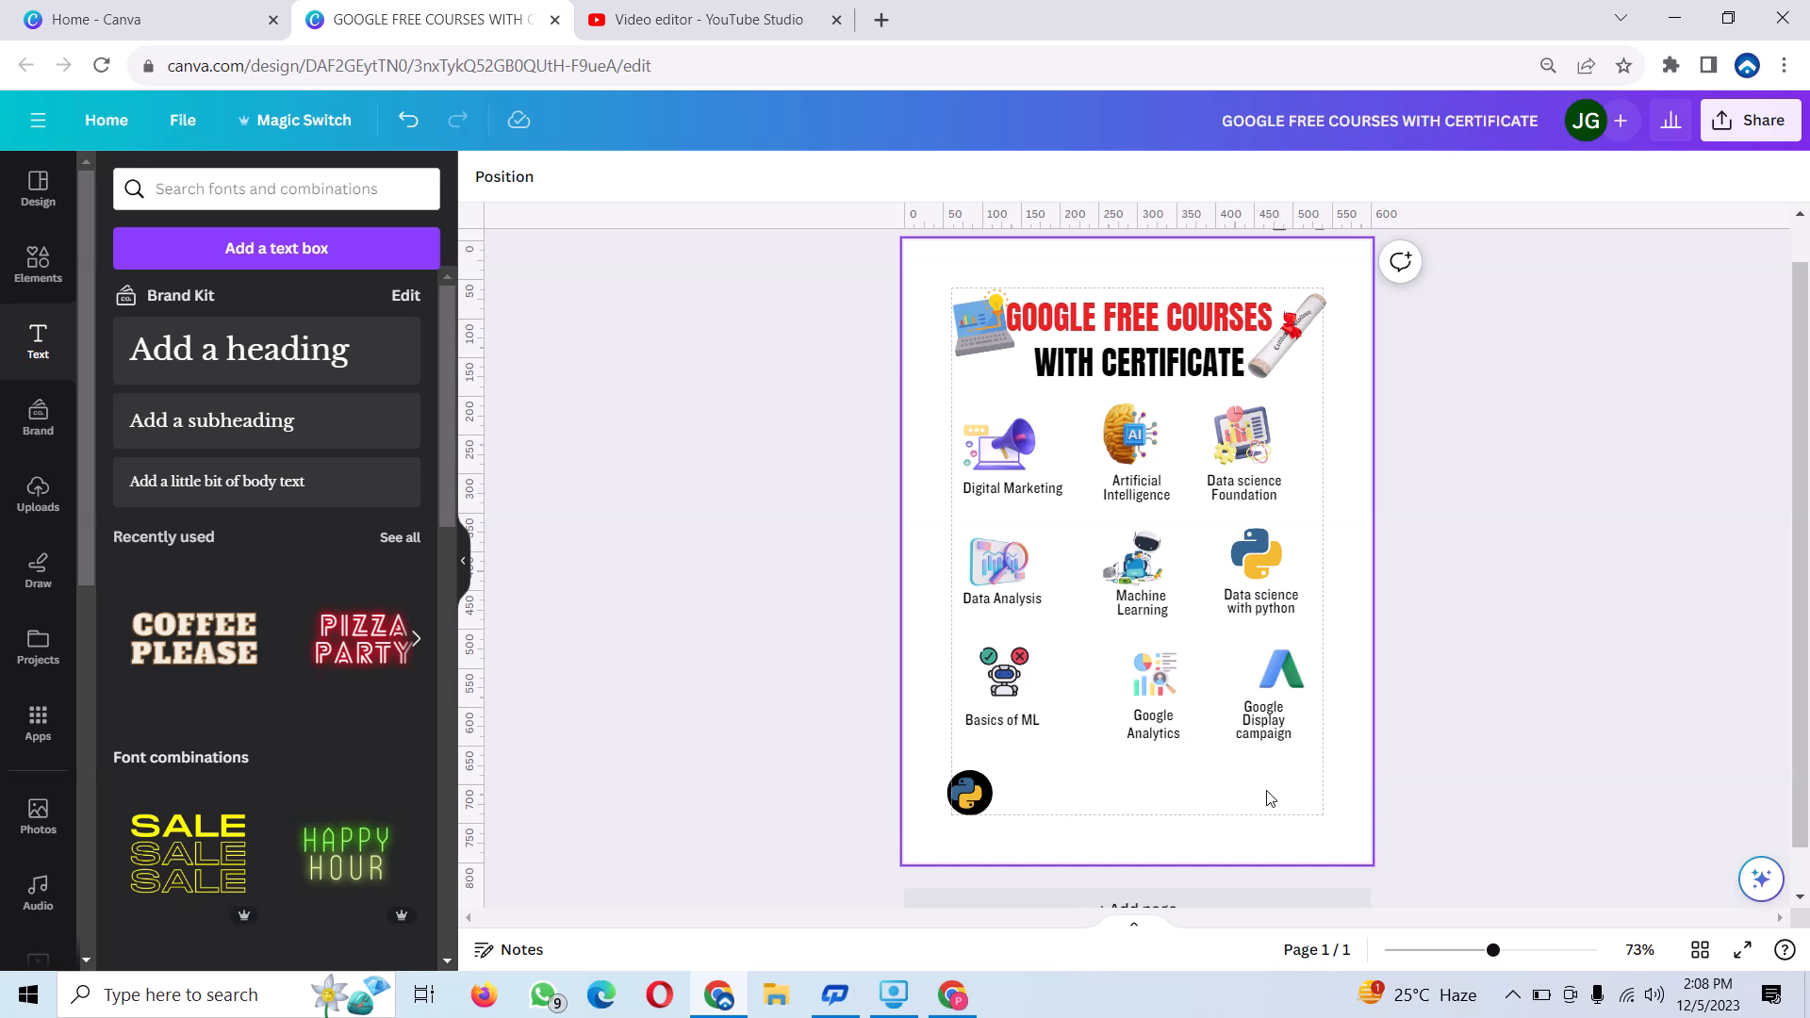
# Open the full shapes collection and browse through the basic shapes for one to add to the poster.
pyautogui.click(38, 264)
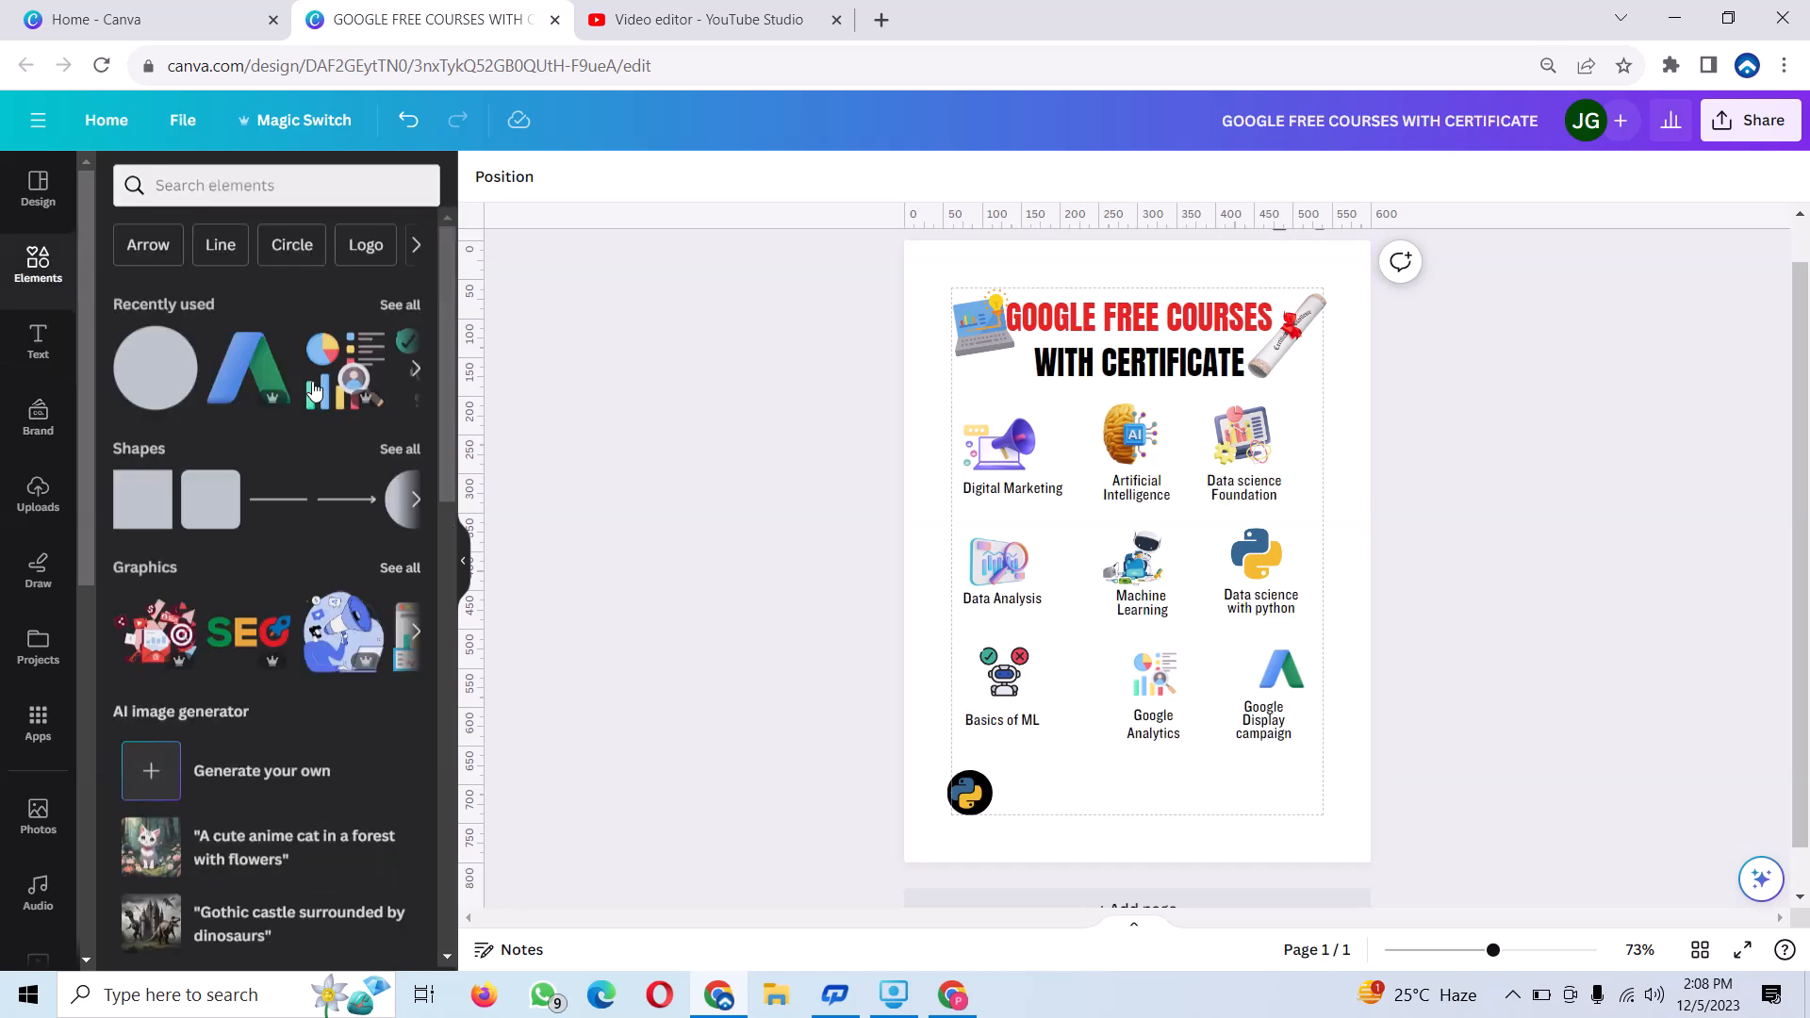
pyautogui.click(391, 454)
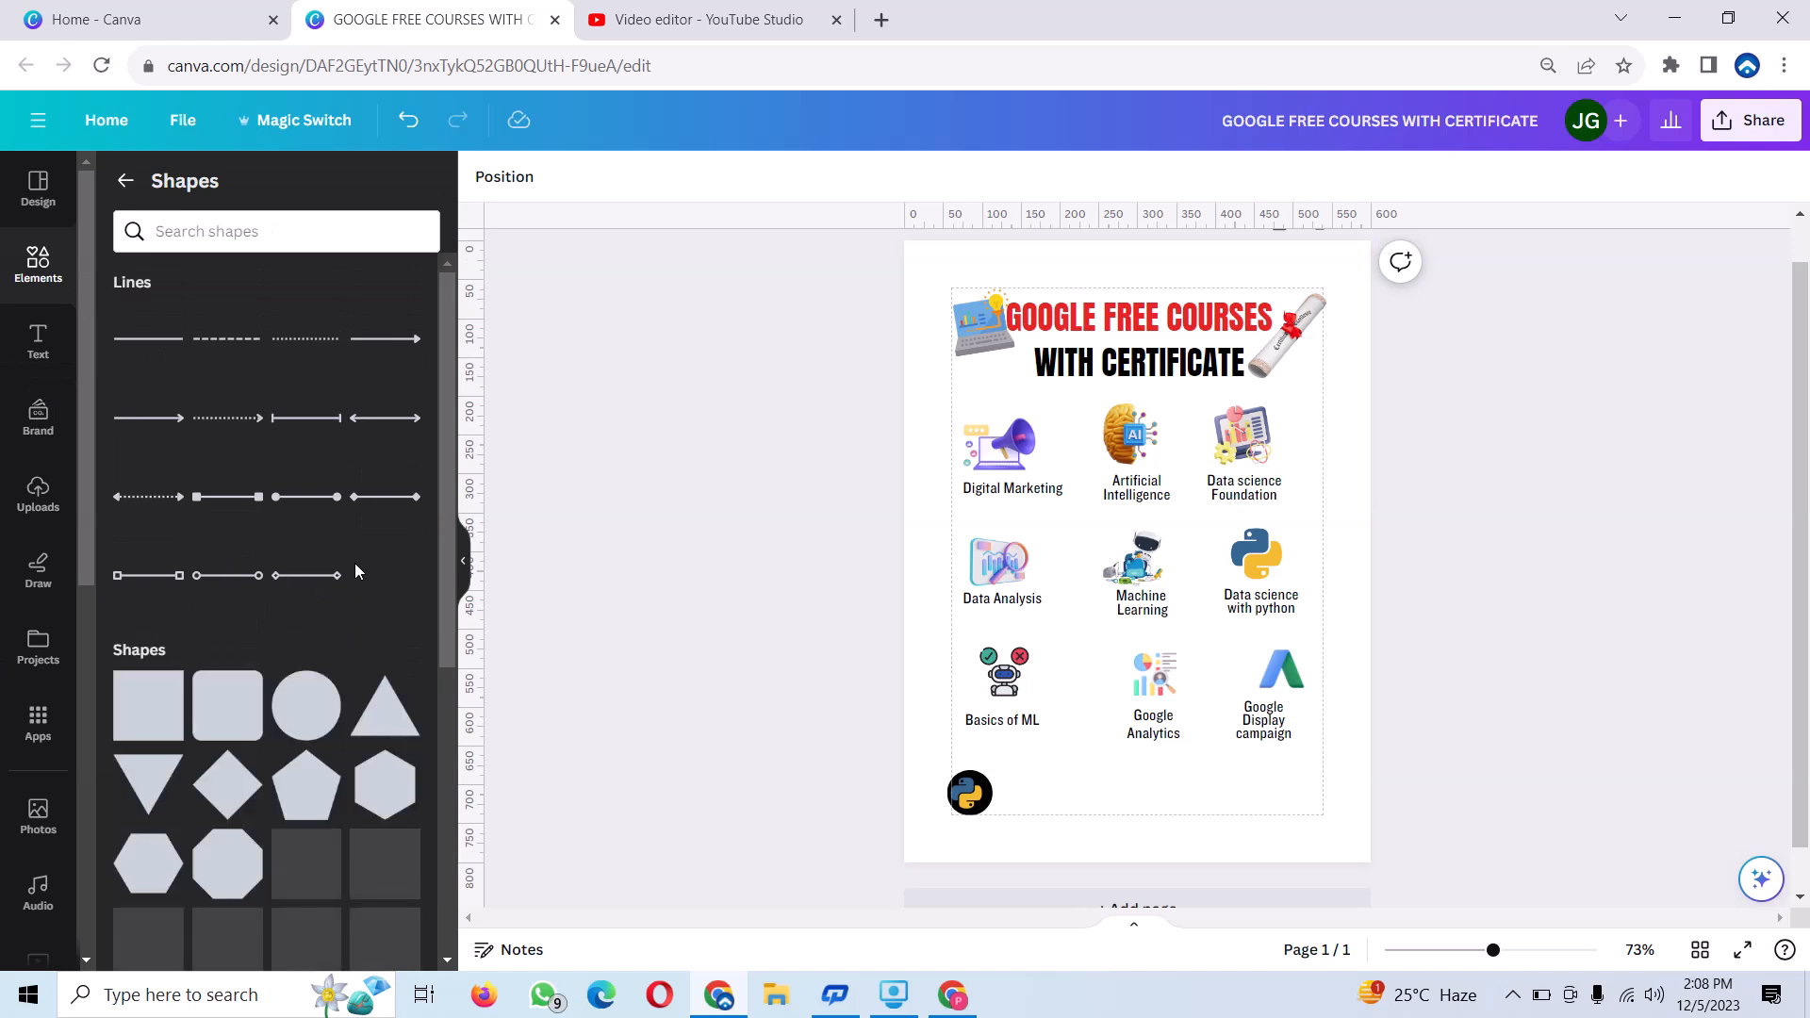
pyautogui.scroll(-5, 283, 694)
pyautogui.scroll(-1, 274, 696)
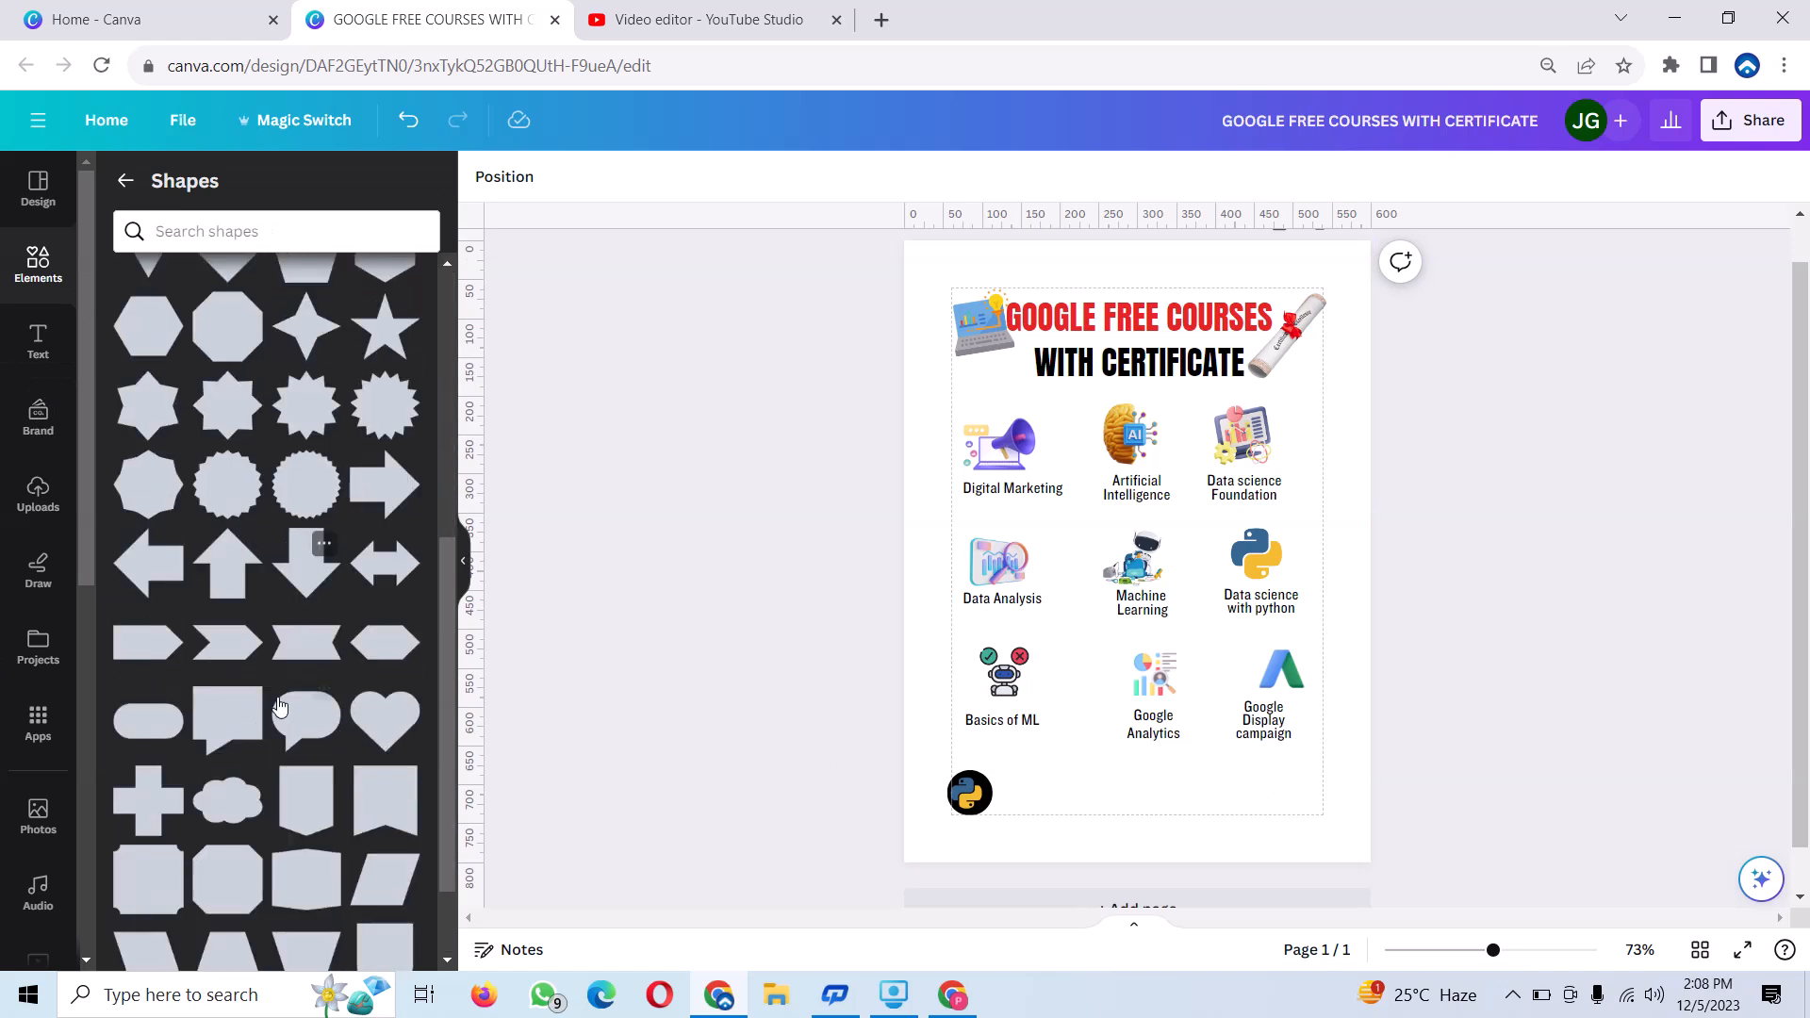